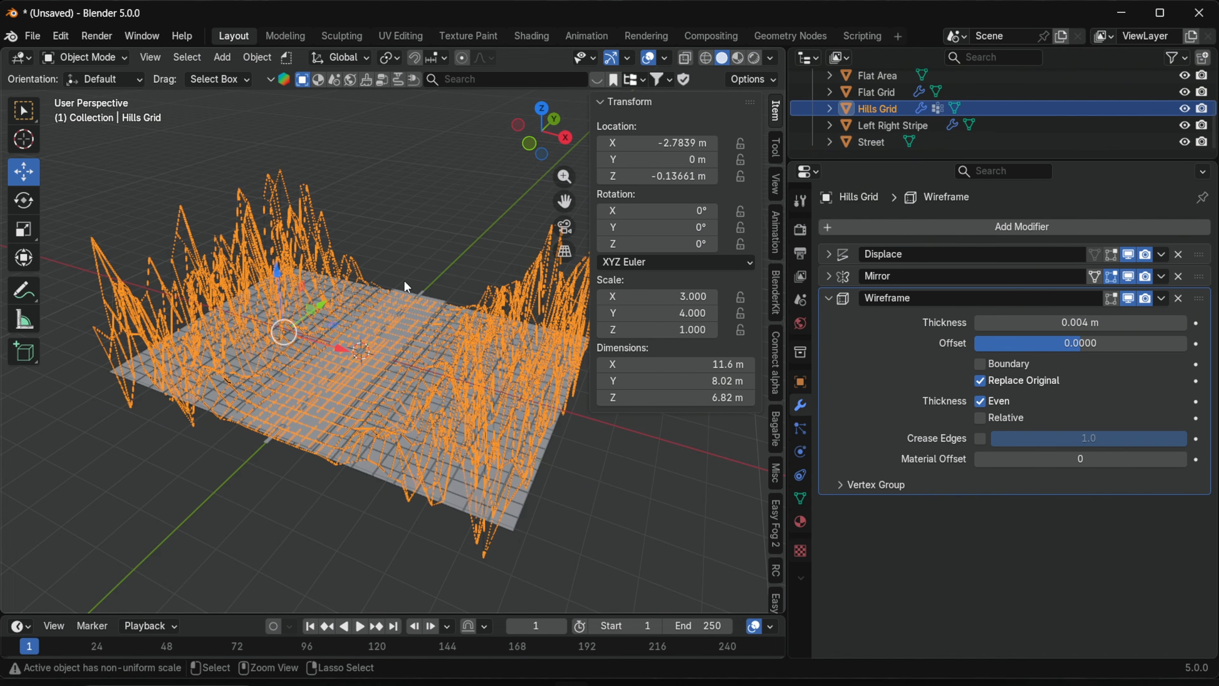
# Duplicate the Hills Grid and remove the Wireframe modifier from the copy.
pyautogui.hotkey('ctrl', 'v')
pyautogui.click(1178, 298)
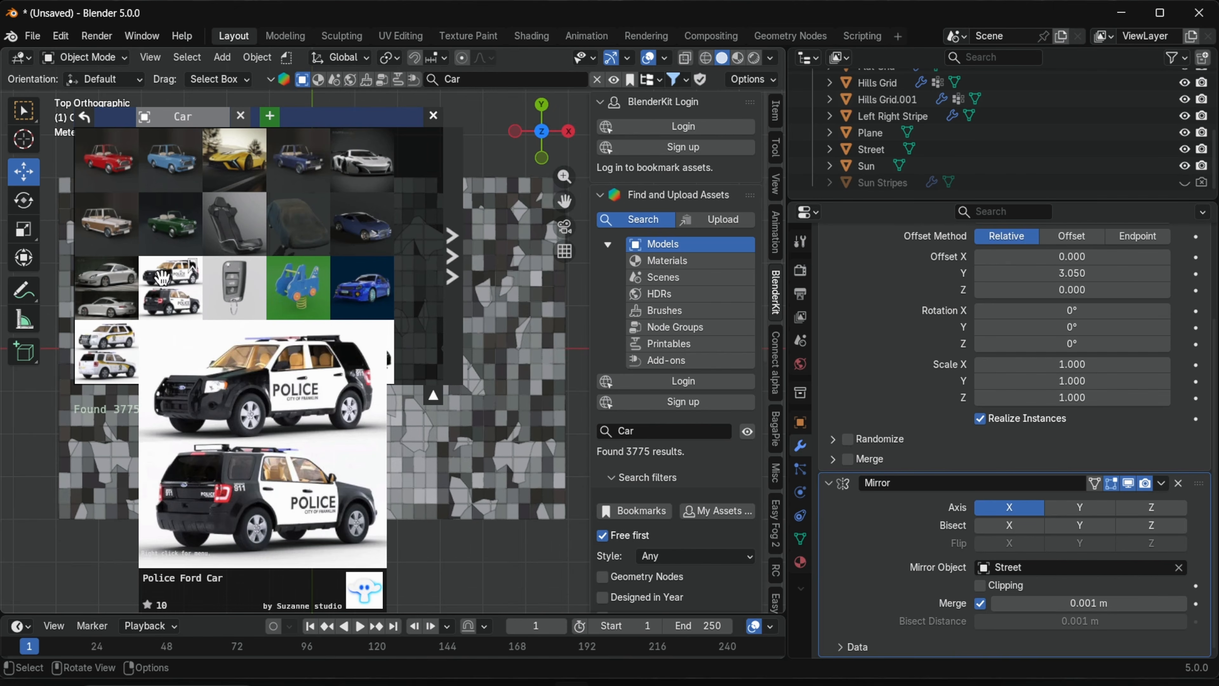
pyautogui.moveTo(120, 285)
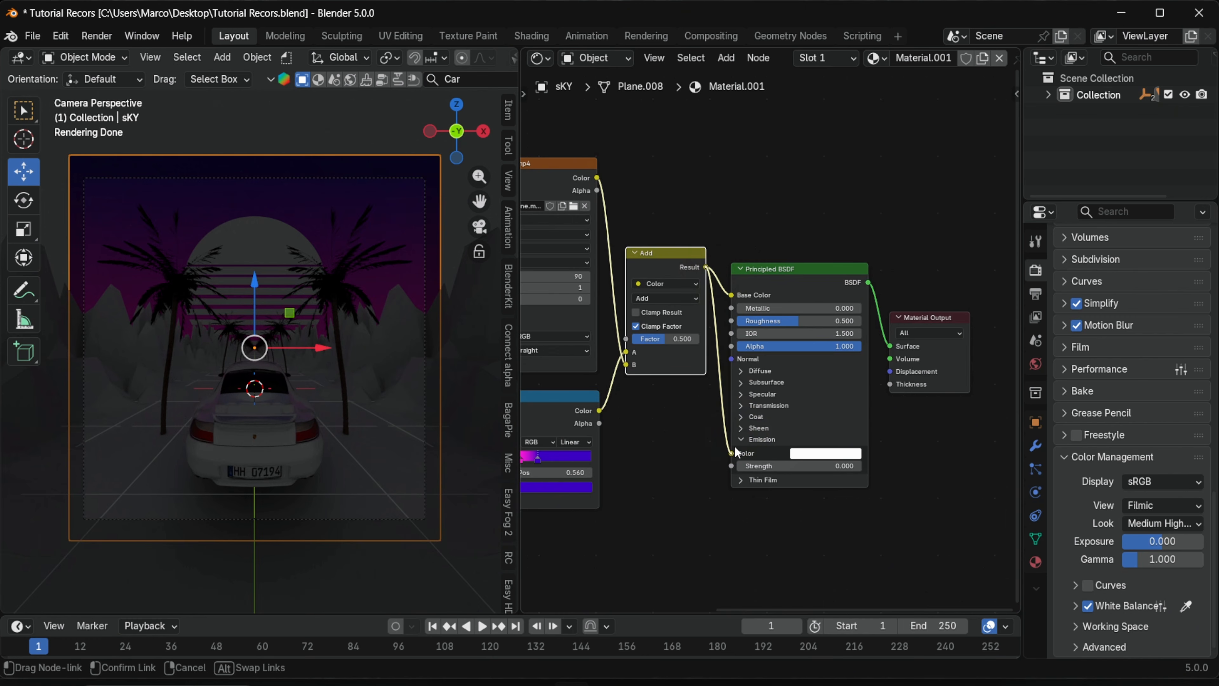
# Set the emission strength of the sky material's Principled BSDF to 5.
pyautogui.click(814, 466)
pyautogui.write('5')
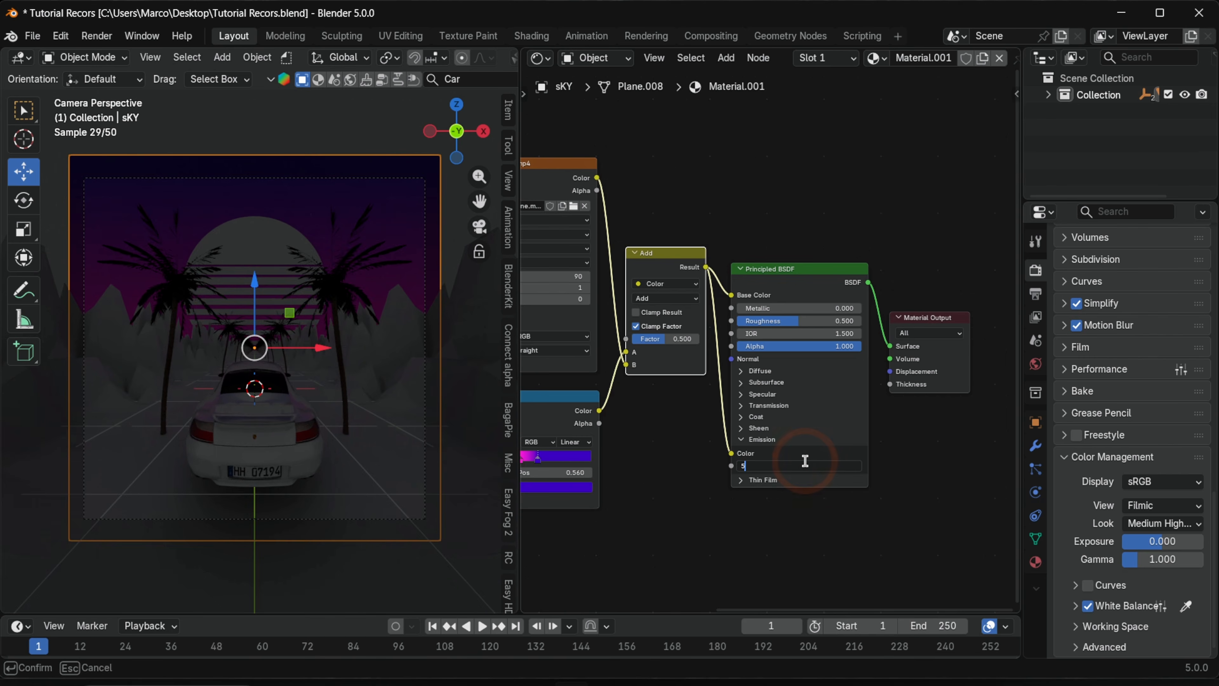
pyautogui.press('Return')
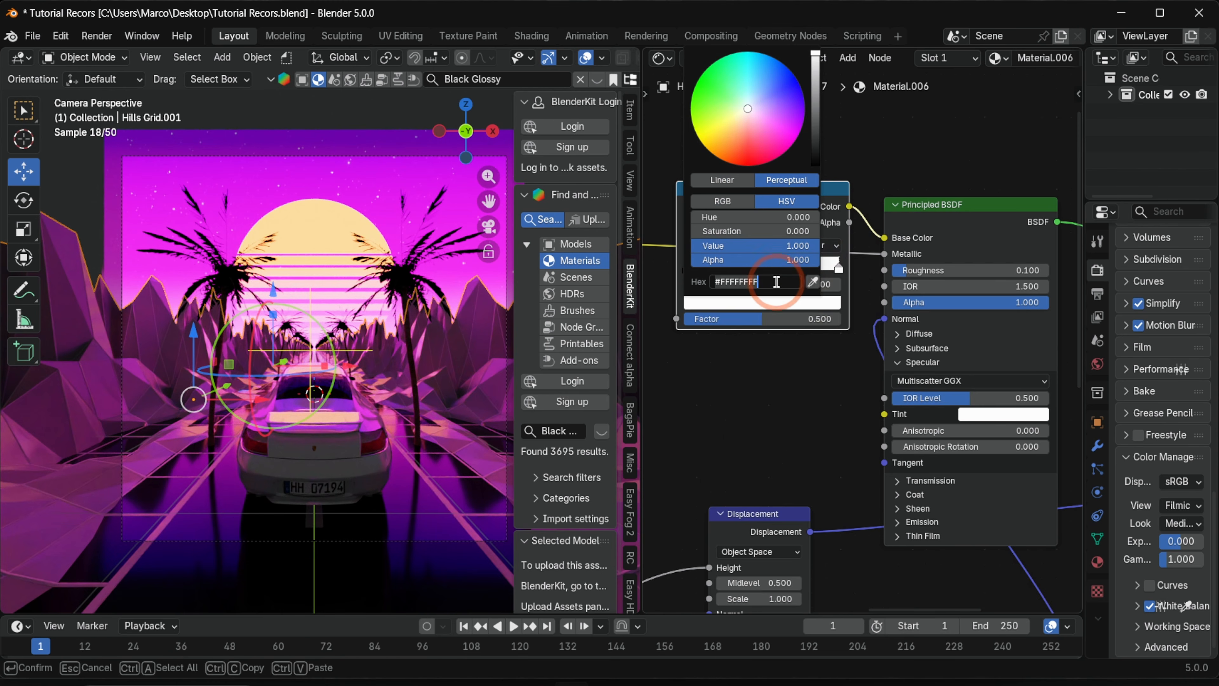
# Set the white color ramp stop in the hills material to hex #7D0EEBFF.
pyautogui.write('#7D0EEBFF')
pyautogui.press('Return')
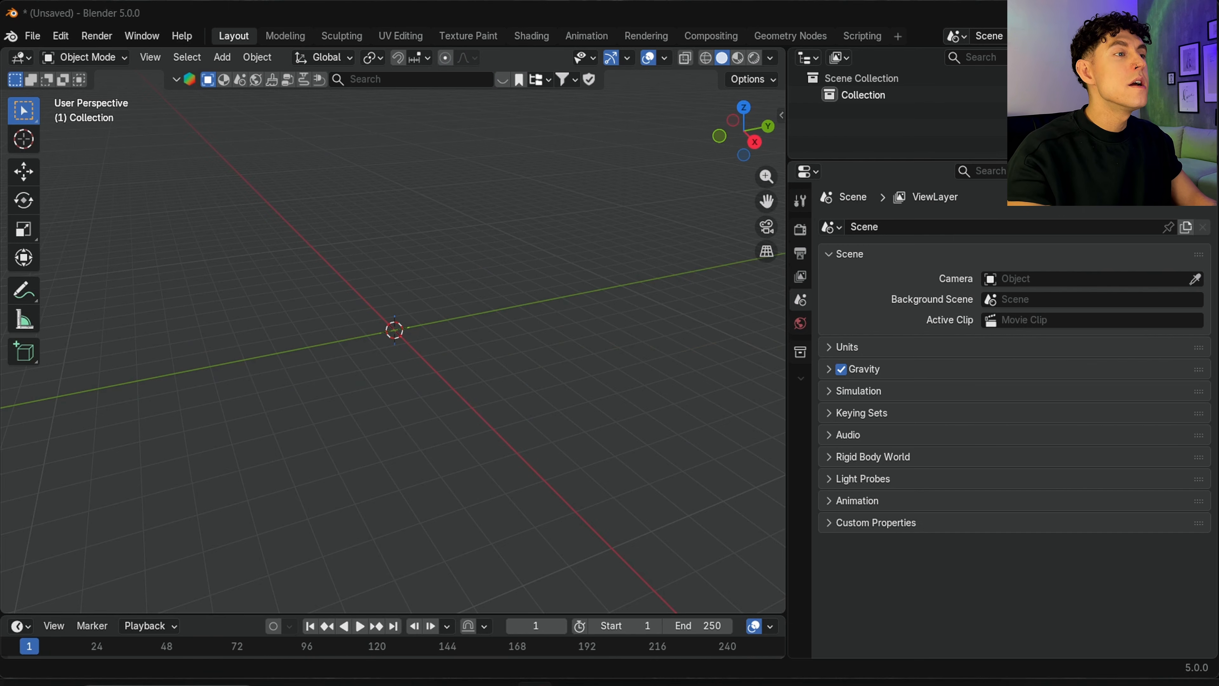
# In top view, add a plane for the road and set its Y scale to 4.
pyautogui.click(743, 106)
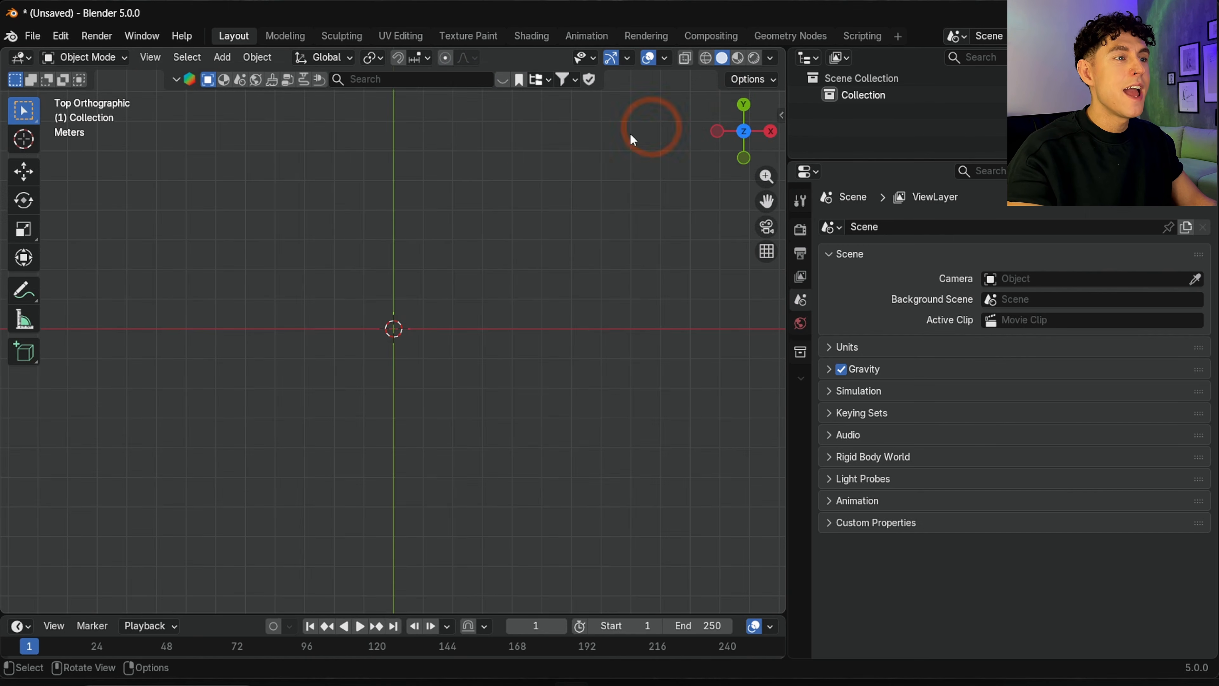
pyautogui.click(223, 58)
pyautogui.moveTo(245, 77)
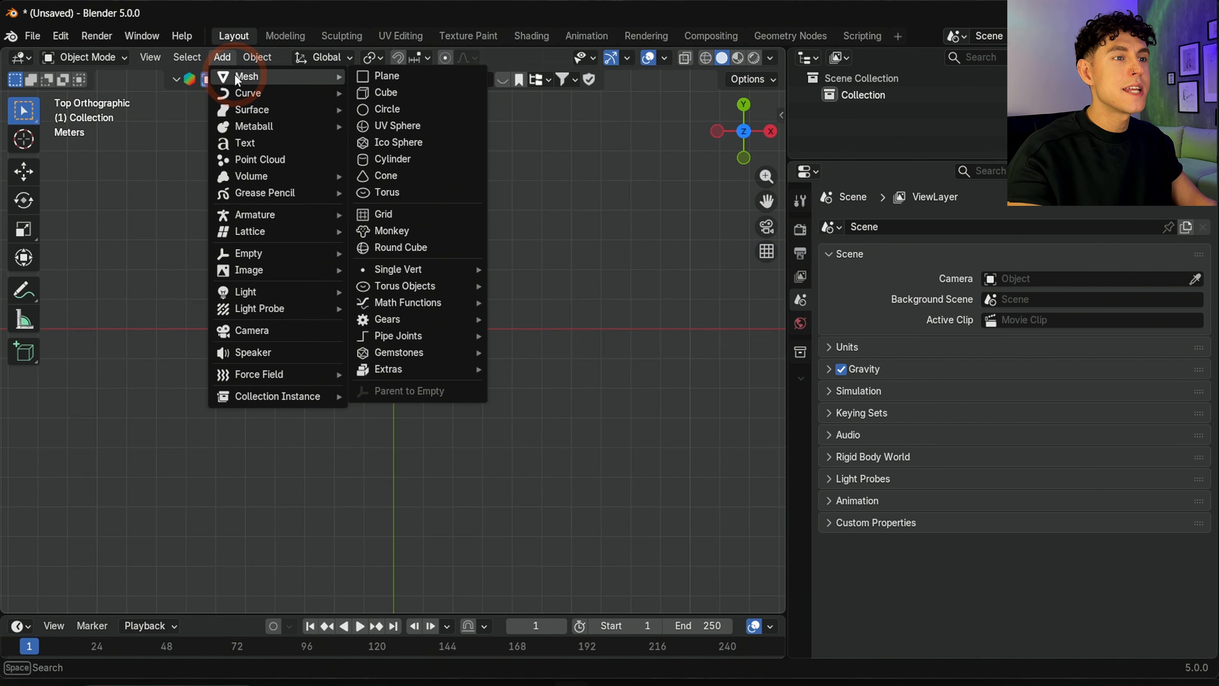
pyautogui.click(389, 73)
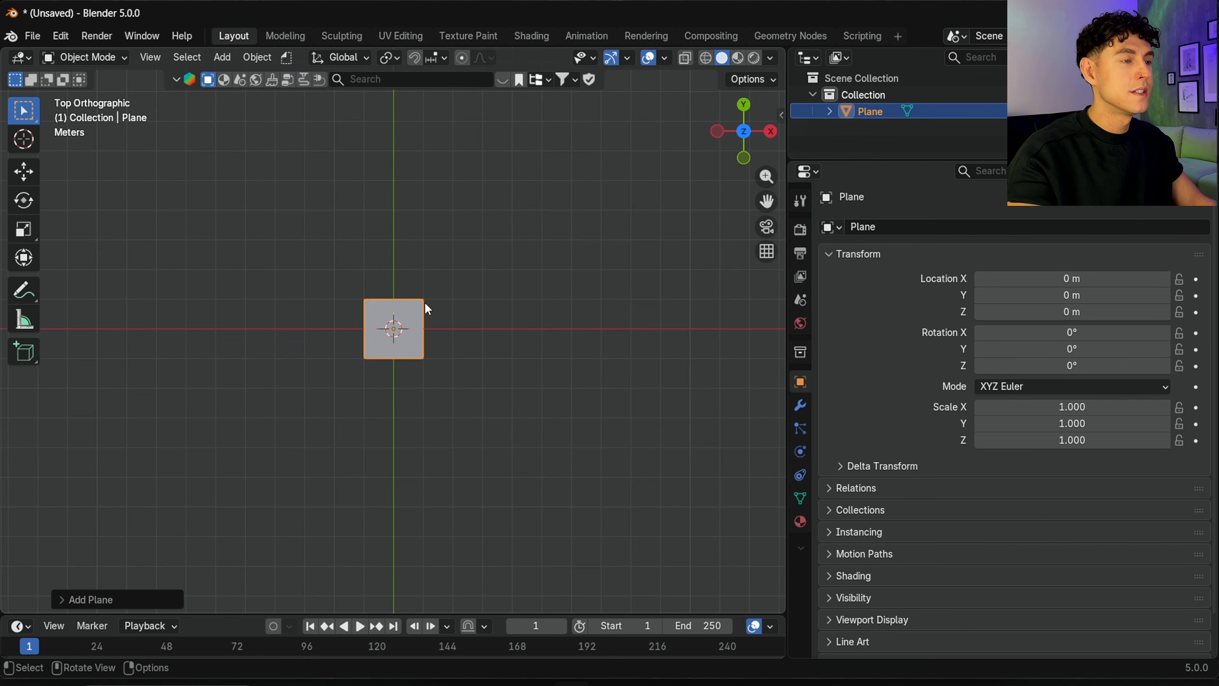
pyautogui.press('n')
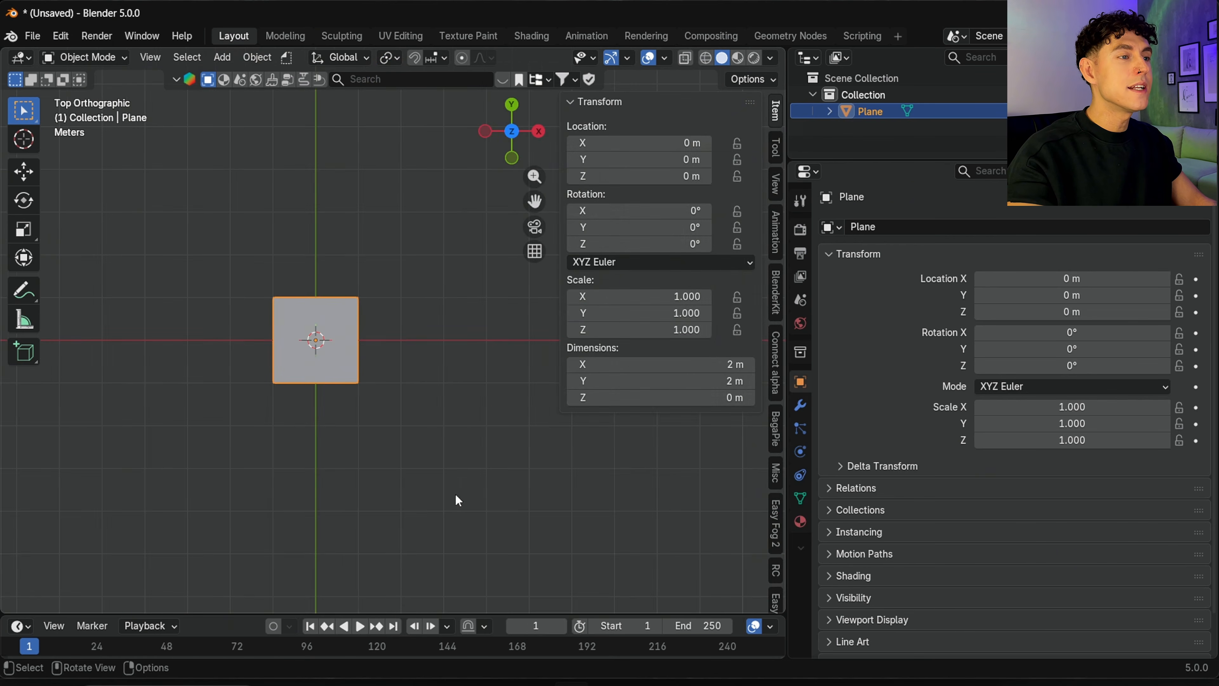
pyautogui.click(613, 316)
pyautogui.write('4')
pyautogui.press('Return')
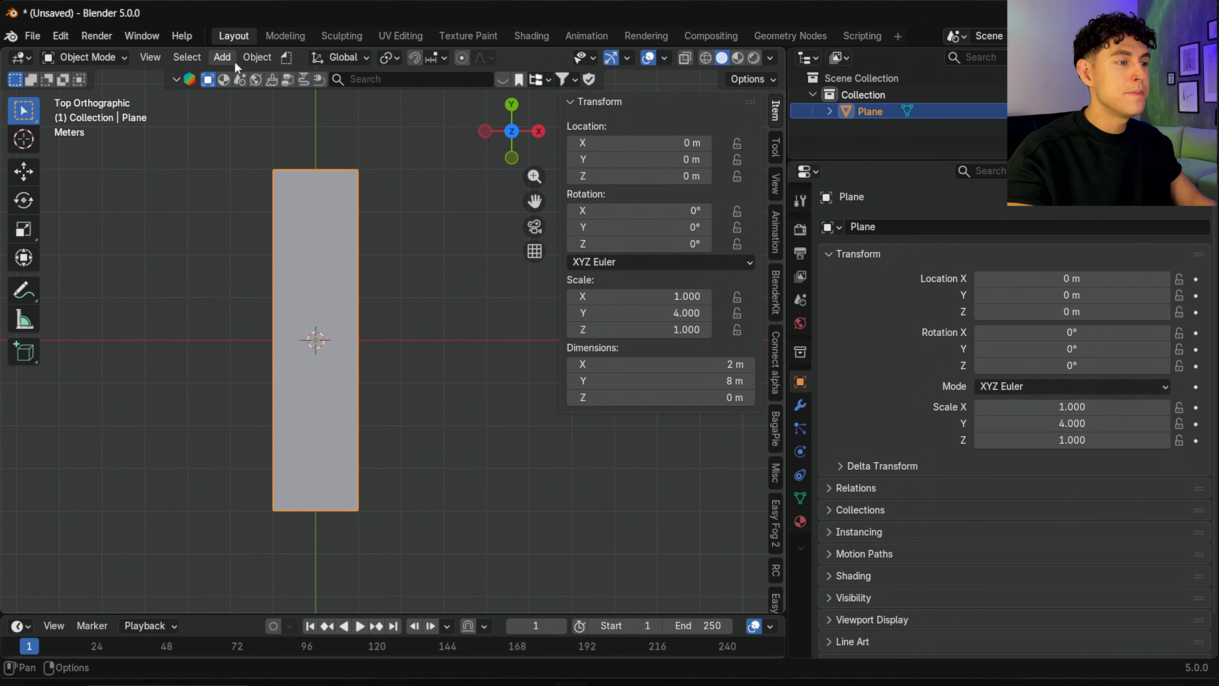
# Add a second plane for the center line and set its Z location to 0.01 m.
pyautogui.click(223, 57)
pyautogui.moveTo(245, 77)
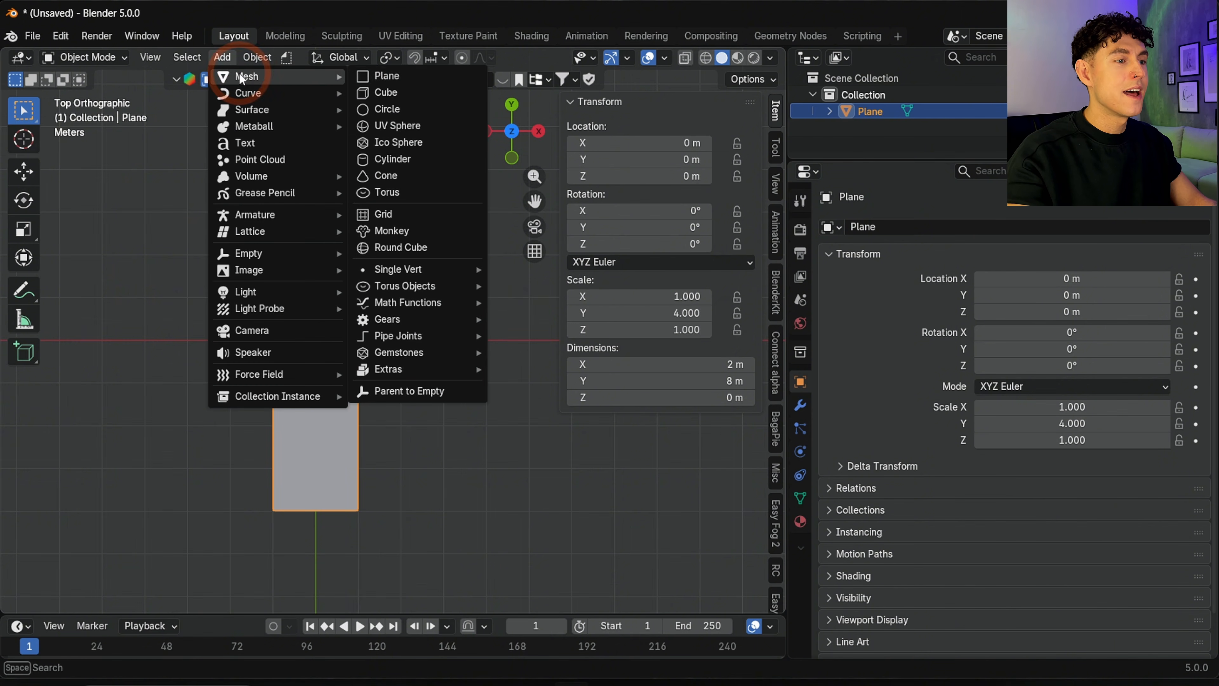
pyautogui.click(393, 76)
pyautogui.click(646, 176)
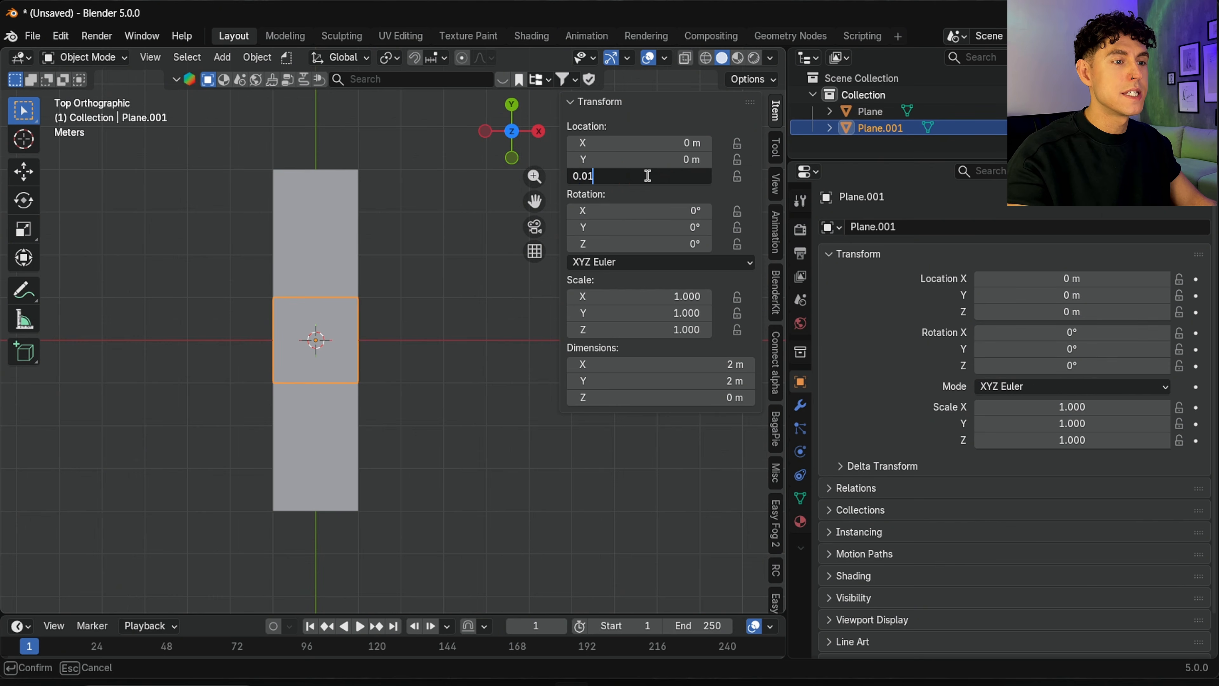
pyautogui.write('0.01')
pyautogui.press('Return')
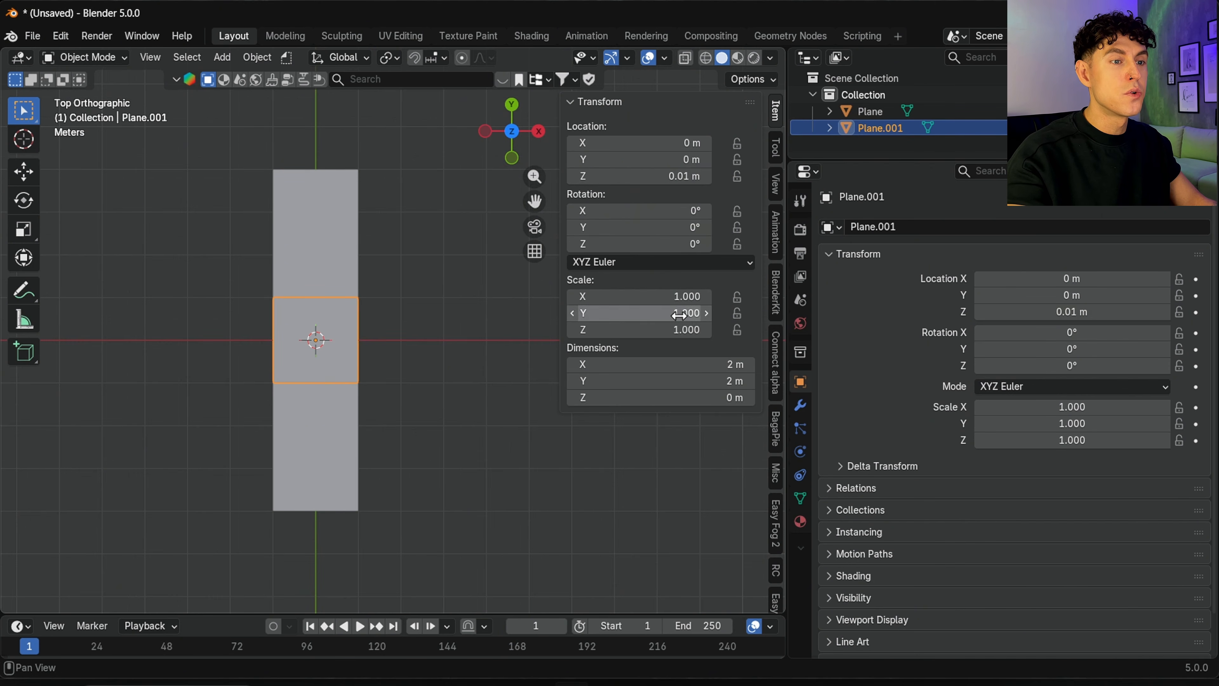
# Scale the second plane to 0.06 in X and 0.35 in Y.
pyautogui.click(679, 296)
pyautogui.write('0.06')
pyautogui.press('Return')
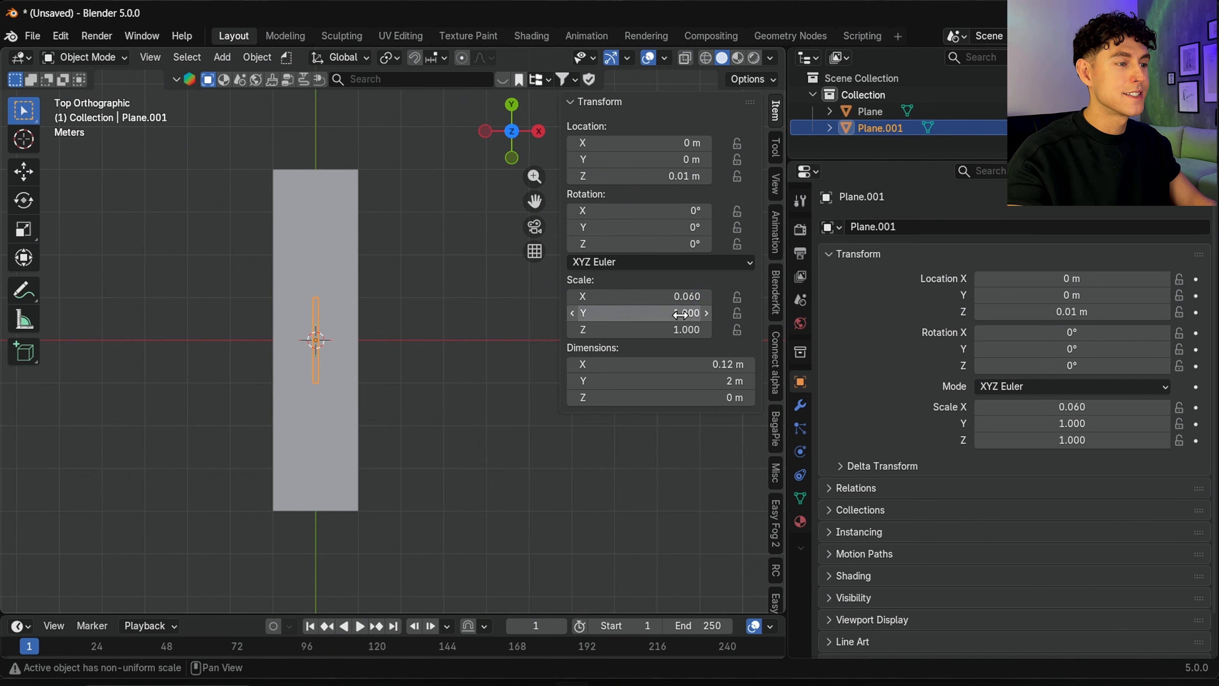
pyautogui.click(680, 313)
pyautogui.write('0.35')
pyautogui.press('Return')
# Add an Array modifier to the center dash and set its count to 4.
pyautogui.click(801, 406)
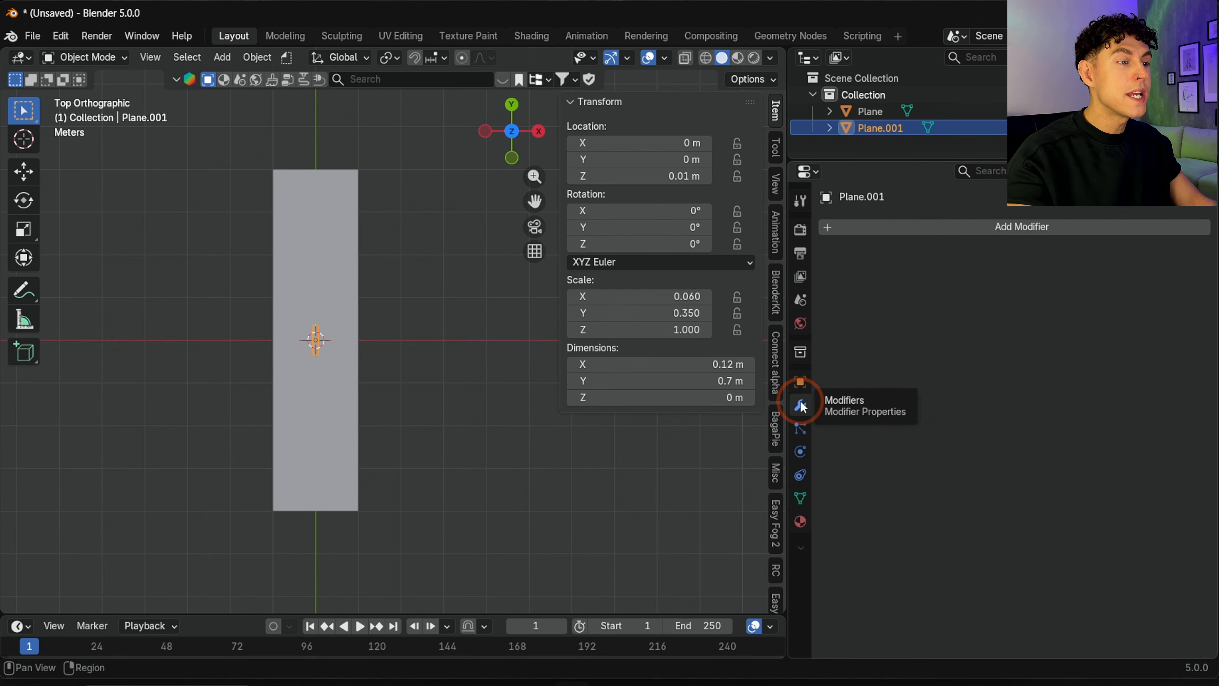
pyautogui.click(904, 230)
pyautogui.moveTo(895, 267)
pyautogui.click(1002, 267)
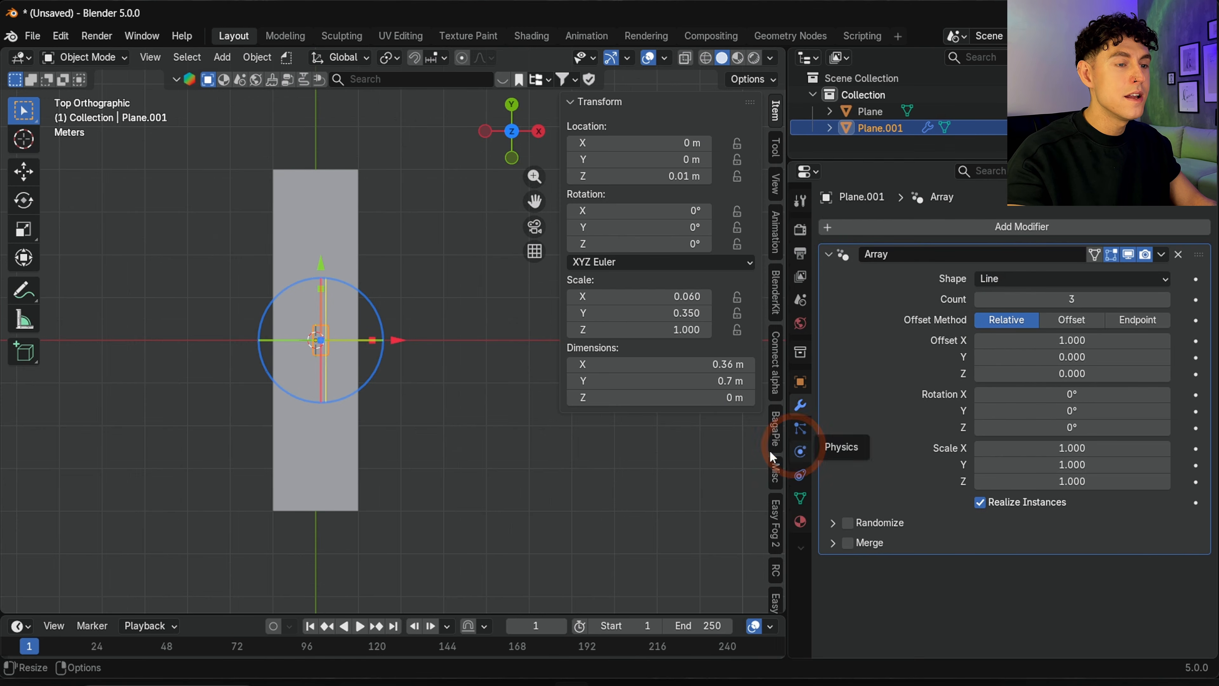
pyautogui.click(1072, 299)
pyautogui.write('4')
pyautogui.press('Return')
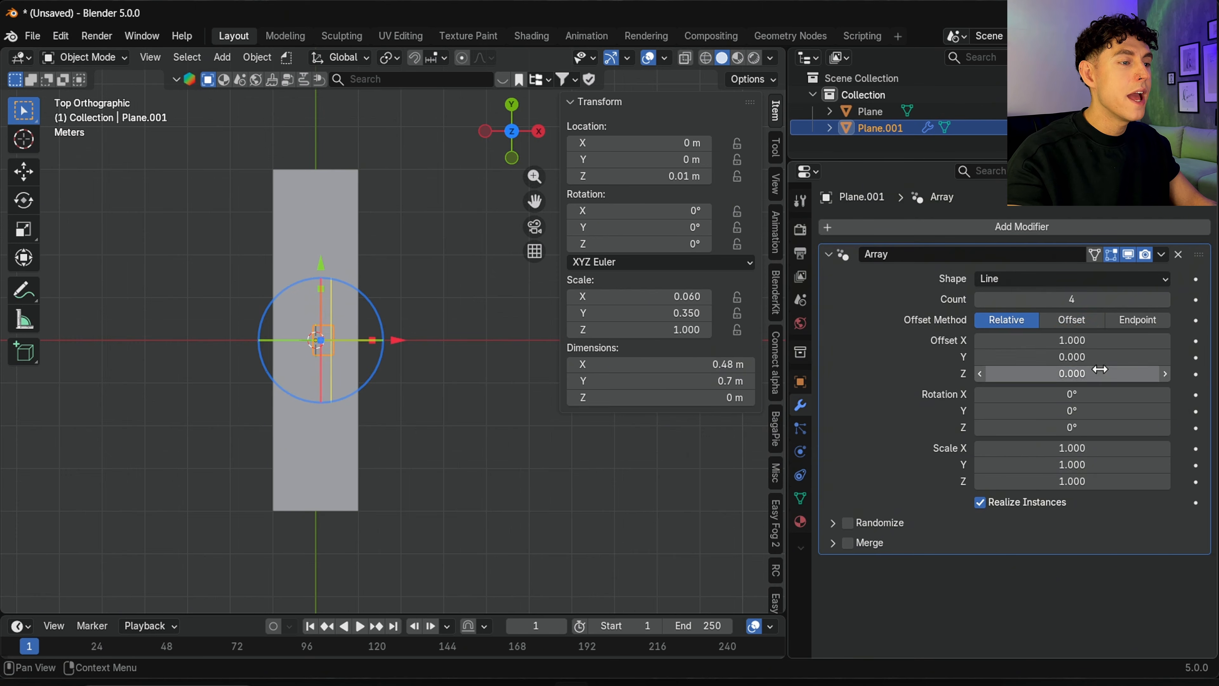
# Set the array's relative offset to 0 in X and 1.9 in Y so the dashes run along the road.
pyautogui.click(1072, 342)
pyautogui.write('0')
pyautogui.press('Return')
pyautogui.click(1071, 350)
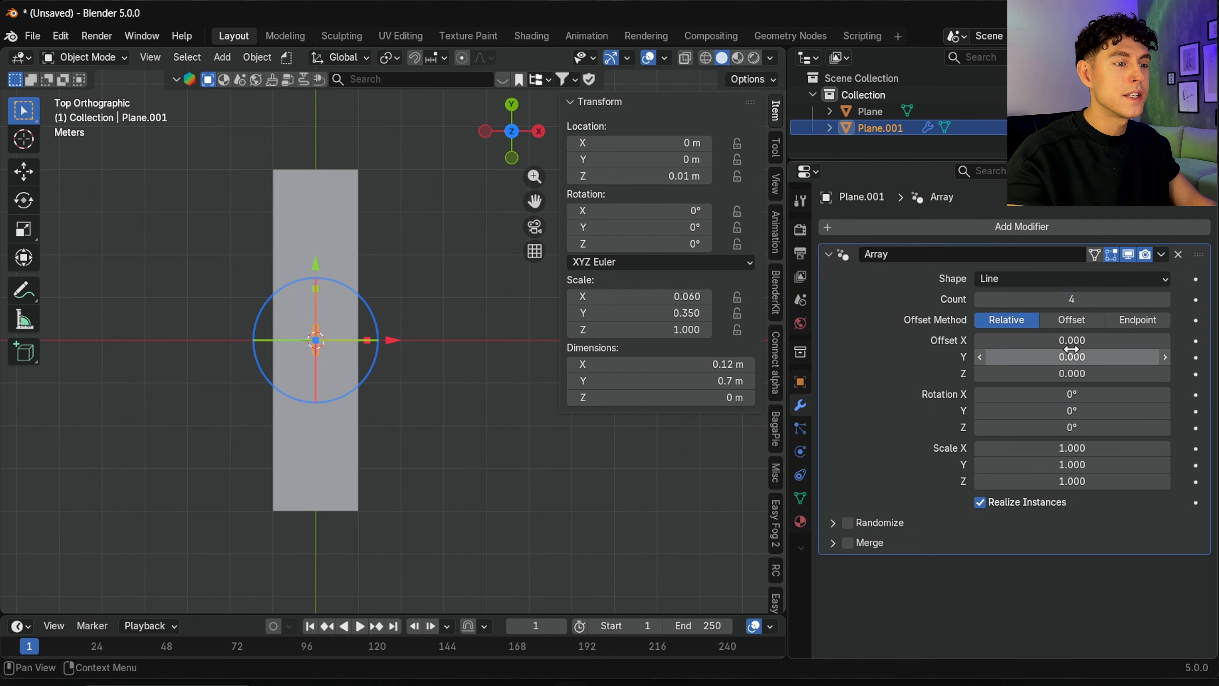
pyautogui.write('1.9')
pyautogui.press('Return')
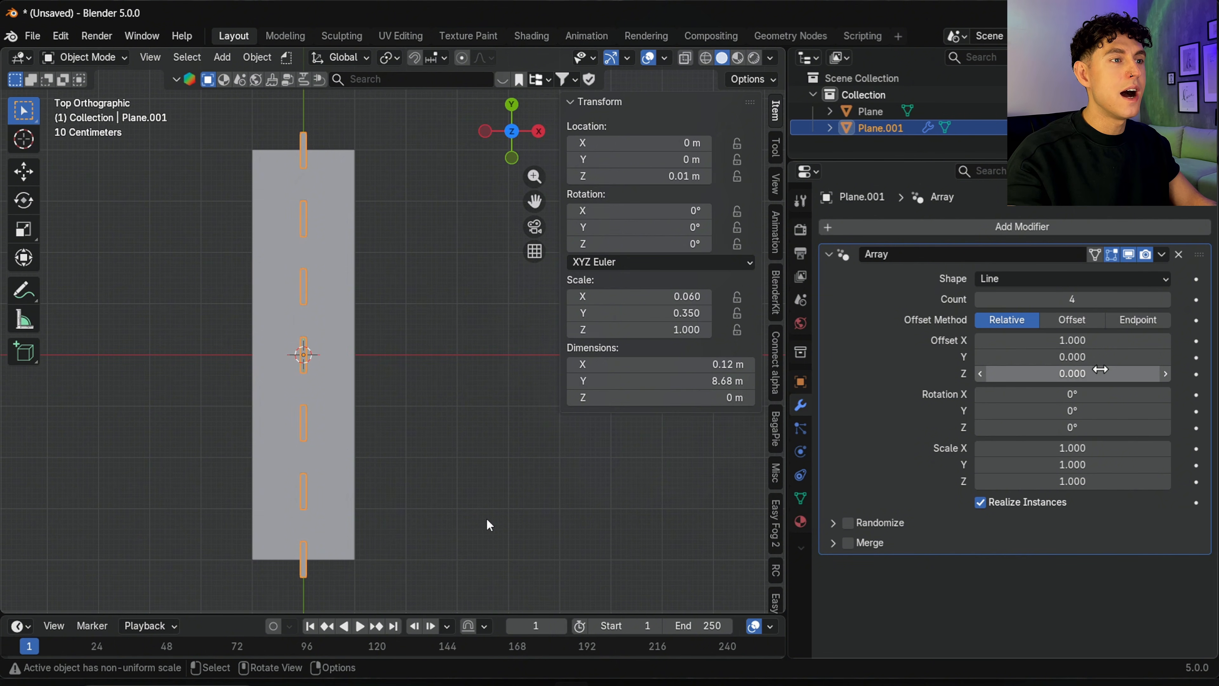
# Add a side stripe plane at X -1.018 m, Z 0.01 m, and scale it to 0.025 in X and 4 in Y.
pyautogui.click(221, 57)
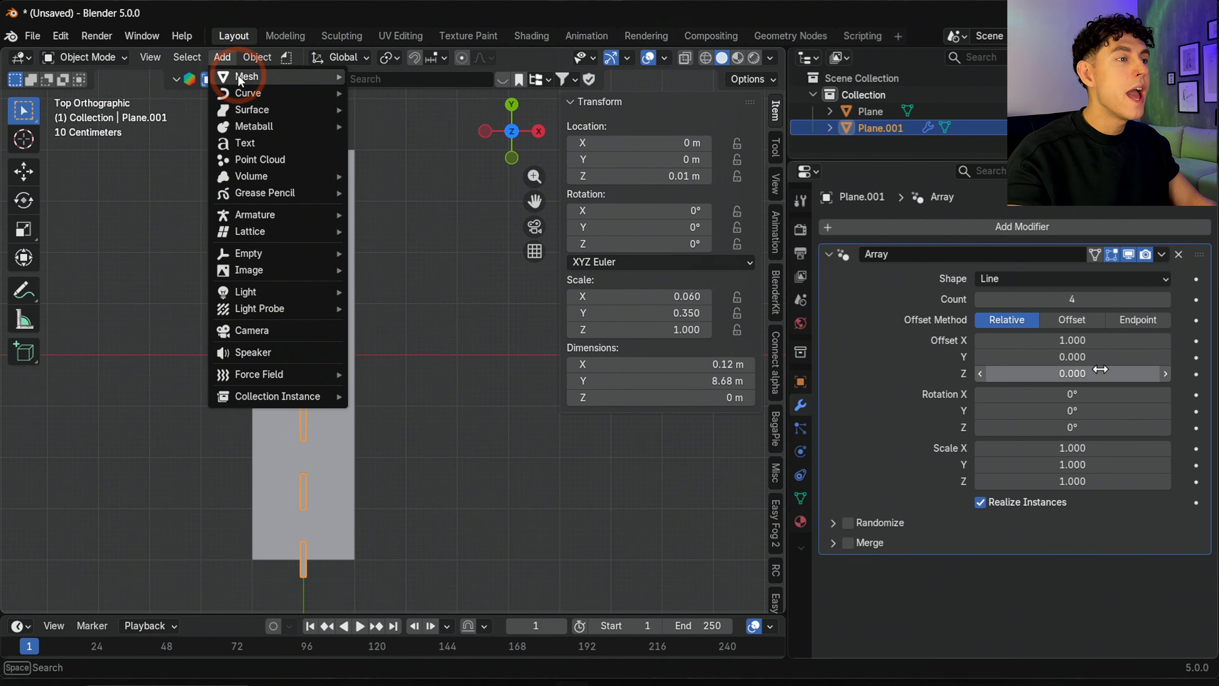
pyautogui.moveTo(235, 78)
pyautogui.click(439, 80)
pyautogui.doubleClick(617, 296)
pyautogui.write('0.')
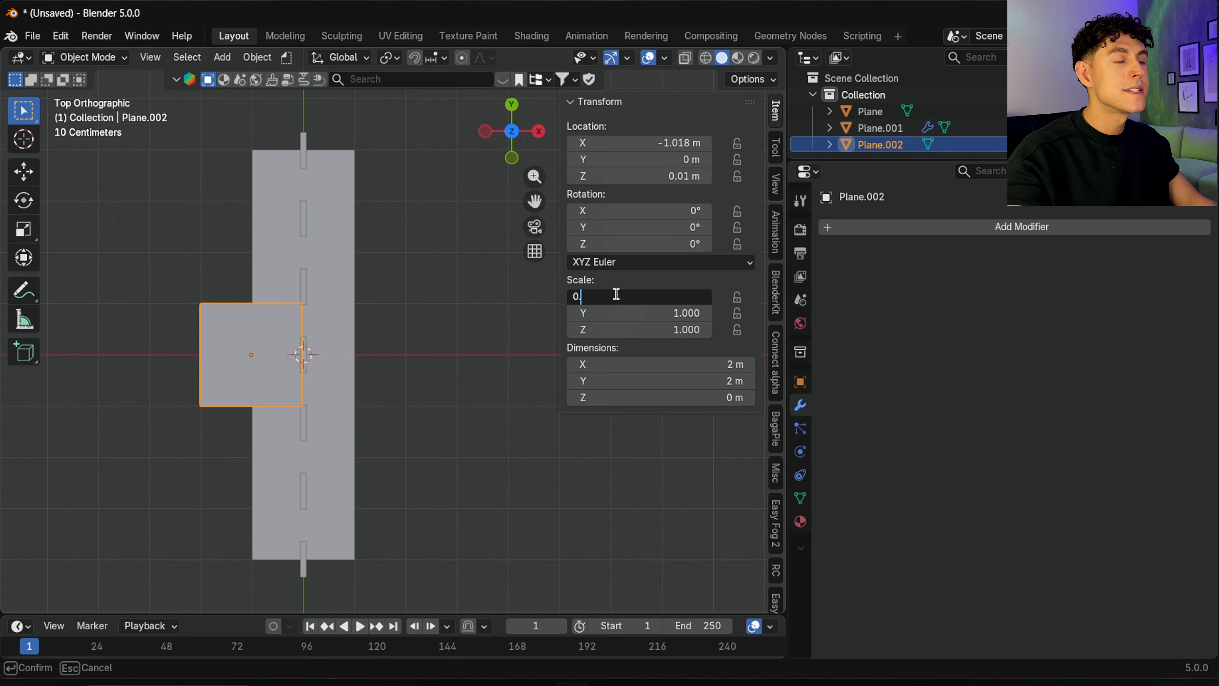
pyautogui.write('025')
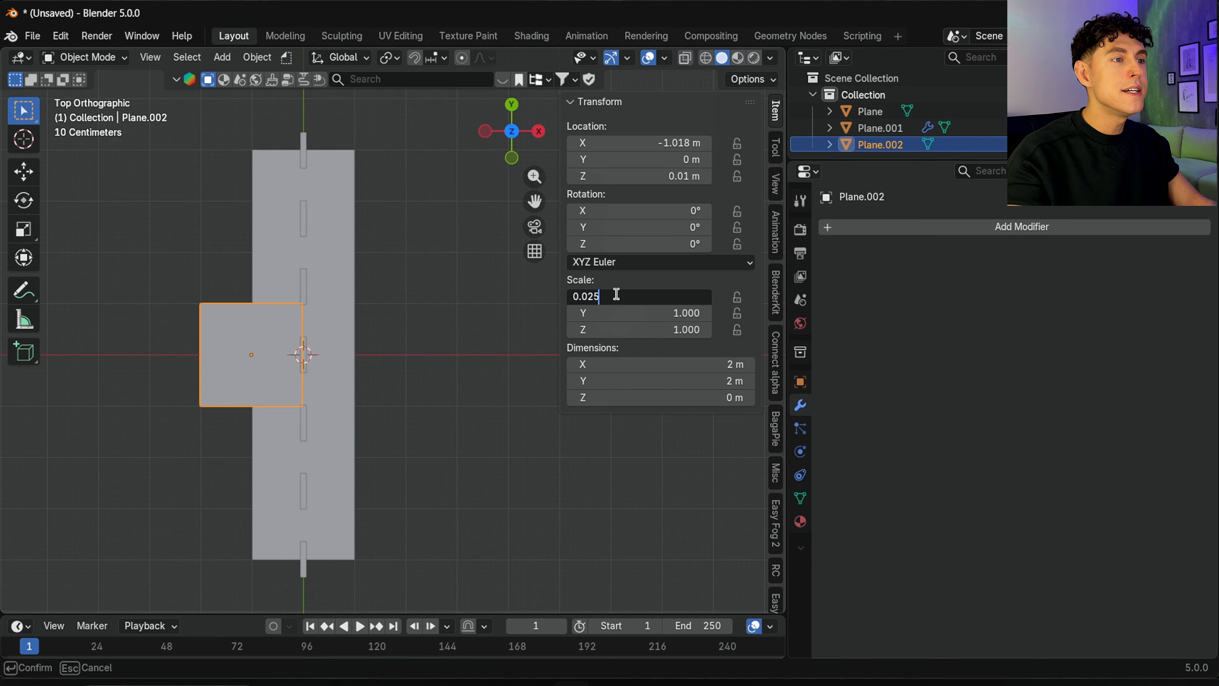
pyautogui.press('Return')
pyautogui.doubleClick(623, 312)
pyautogui.write('4')
pyautogui.press('Return')
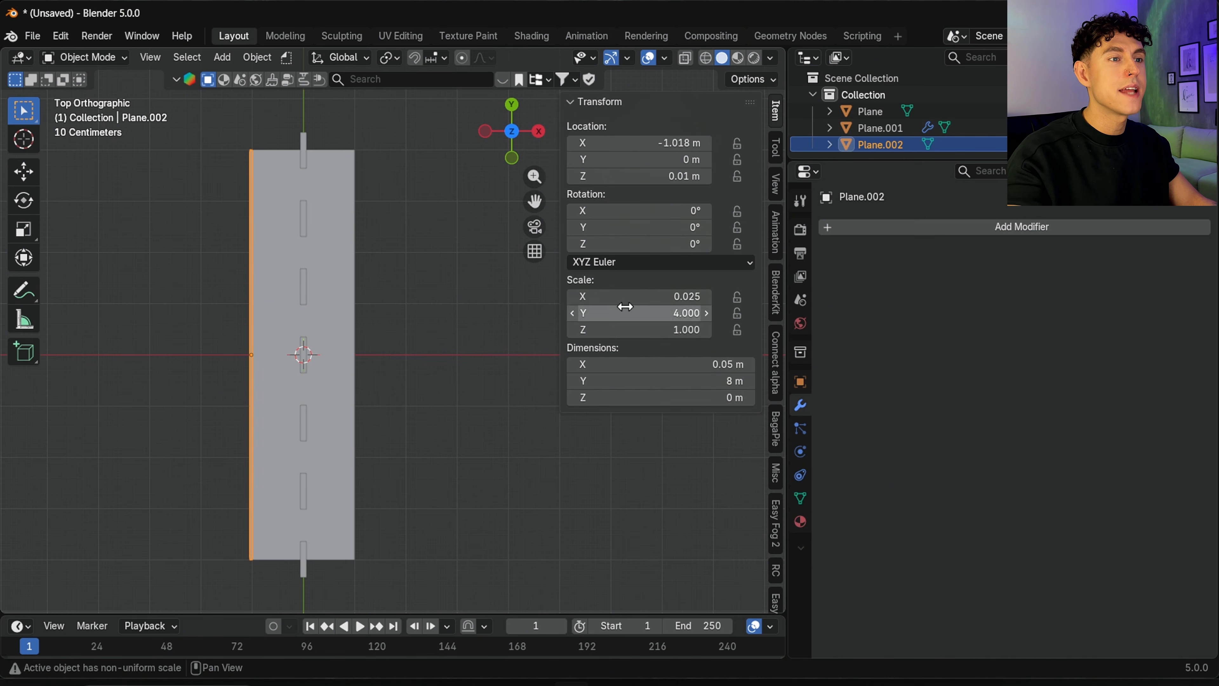
# Add a Mirror modifier to the side stripe, using the road plane as the mirror object.
pyautogui.click(857, 231)
pyautogui.moveTo(859, 236)
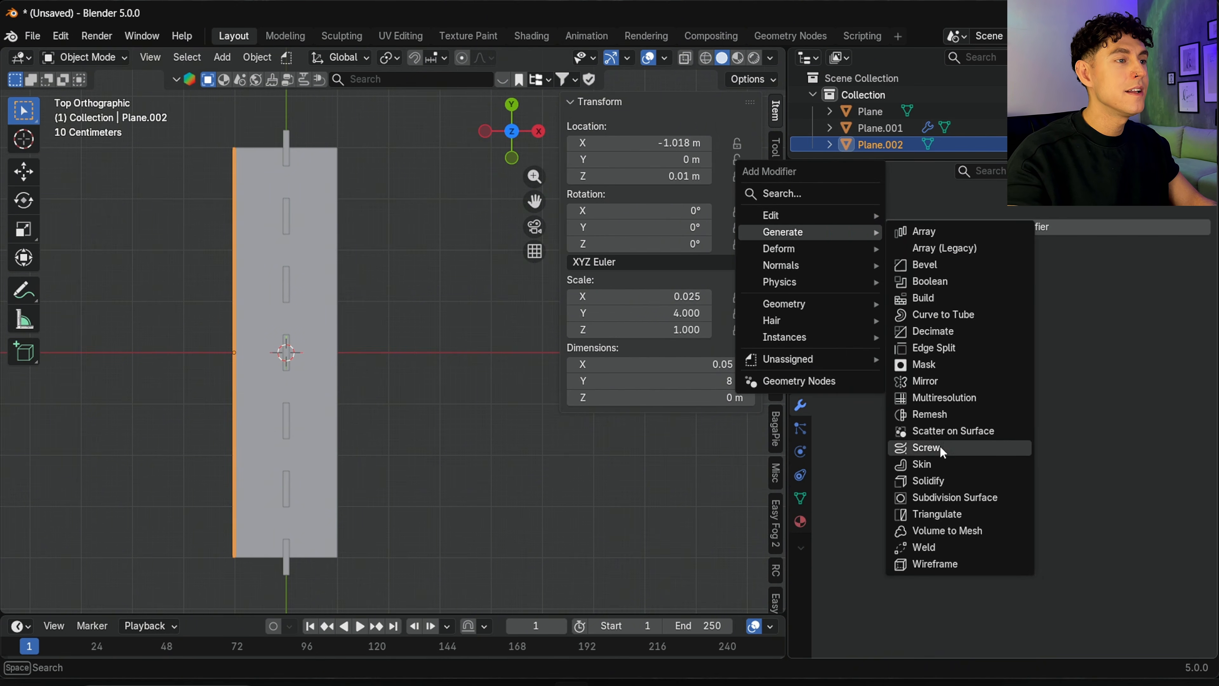
pyautogui.click(937, 382)
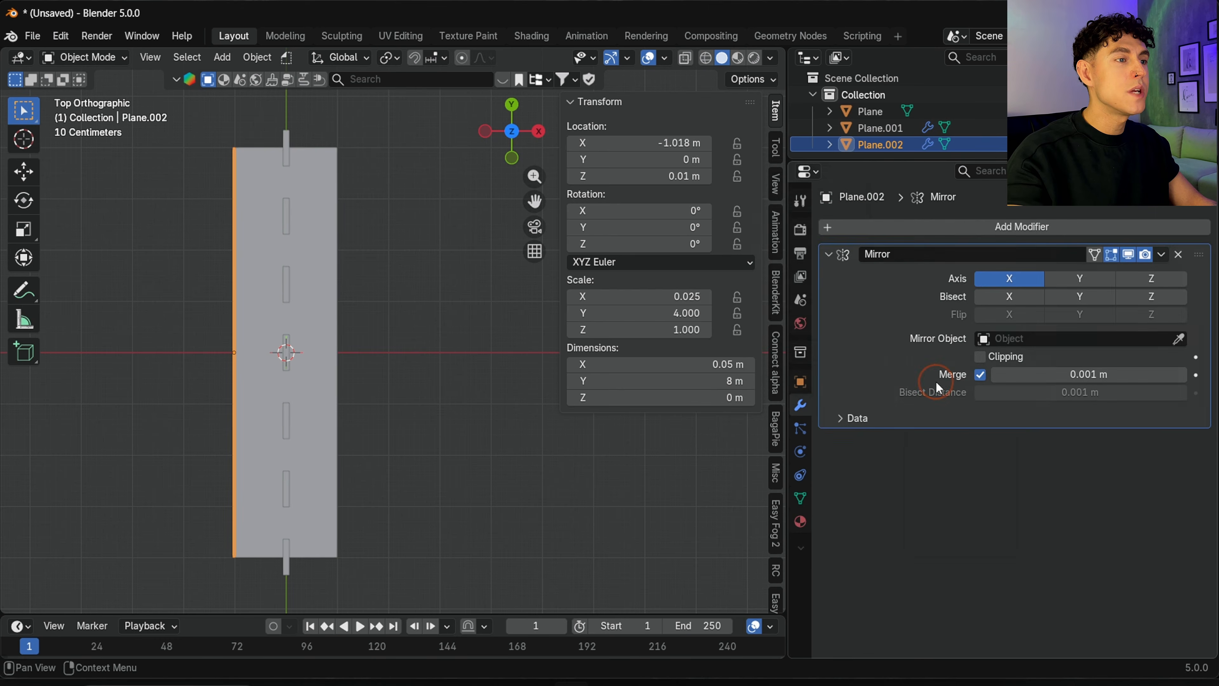
pyautogui.click(1184, 340)
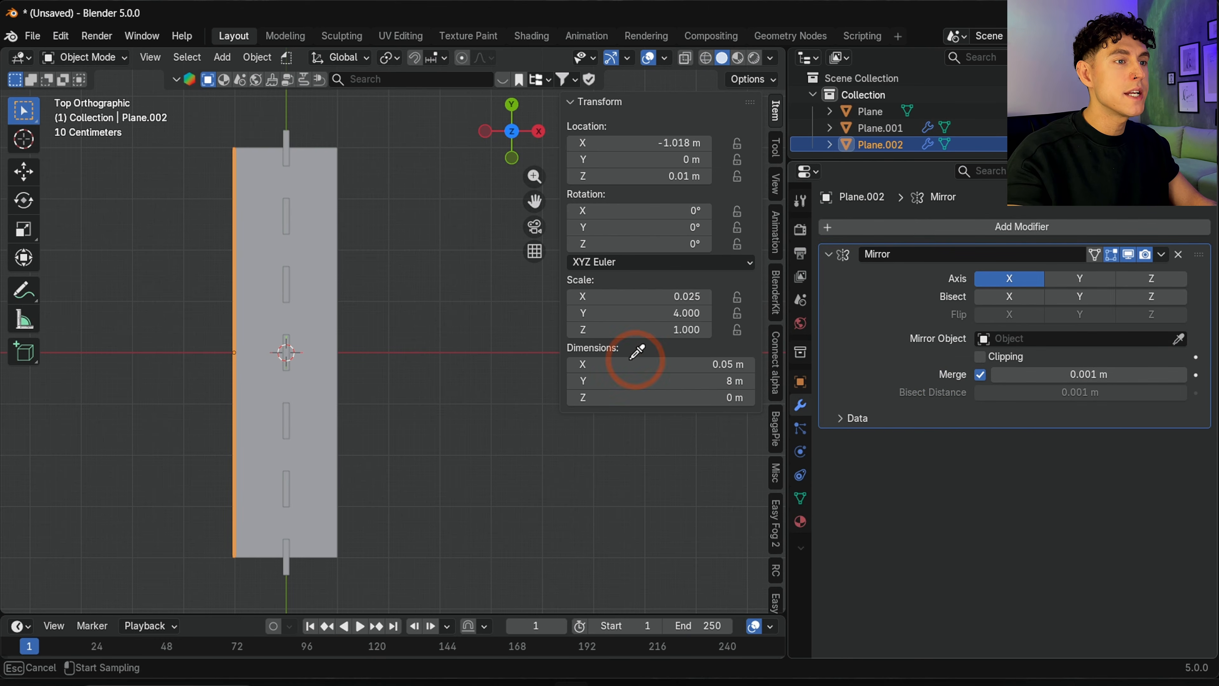
pyautogui.click(323, 356)
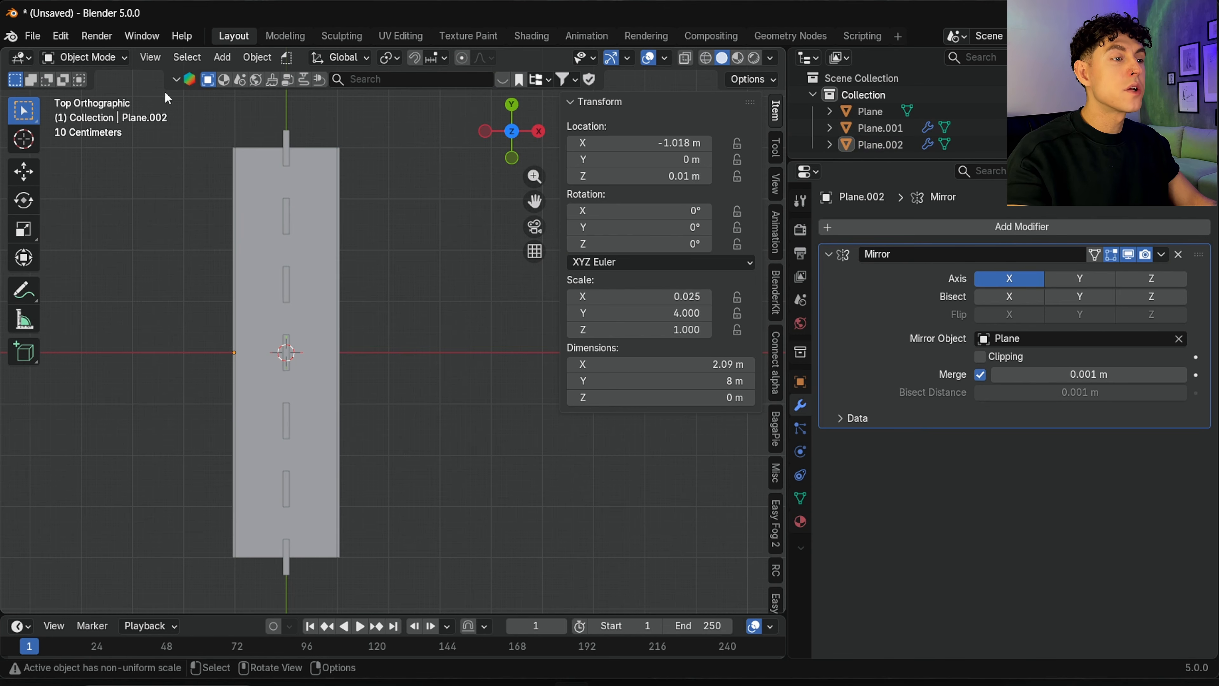
# Add a ground plane at Z -0.1 m and scale it to 8 in X and 4 in Y.
pyautogui.click(220, 57)
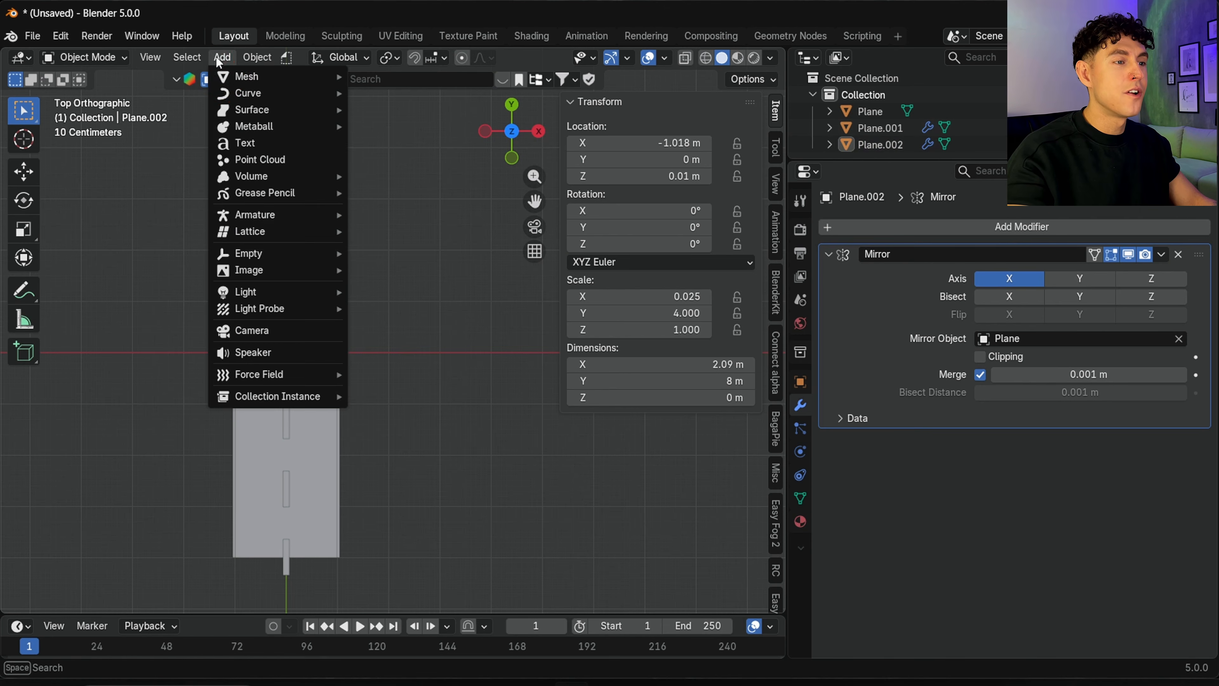
pyautogui.moveTo(242, 75)
pyautogui.click(402, 75)
pyautogui.click(676, 296)
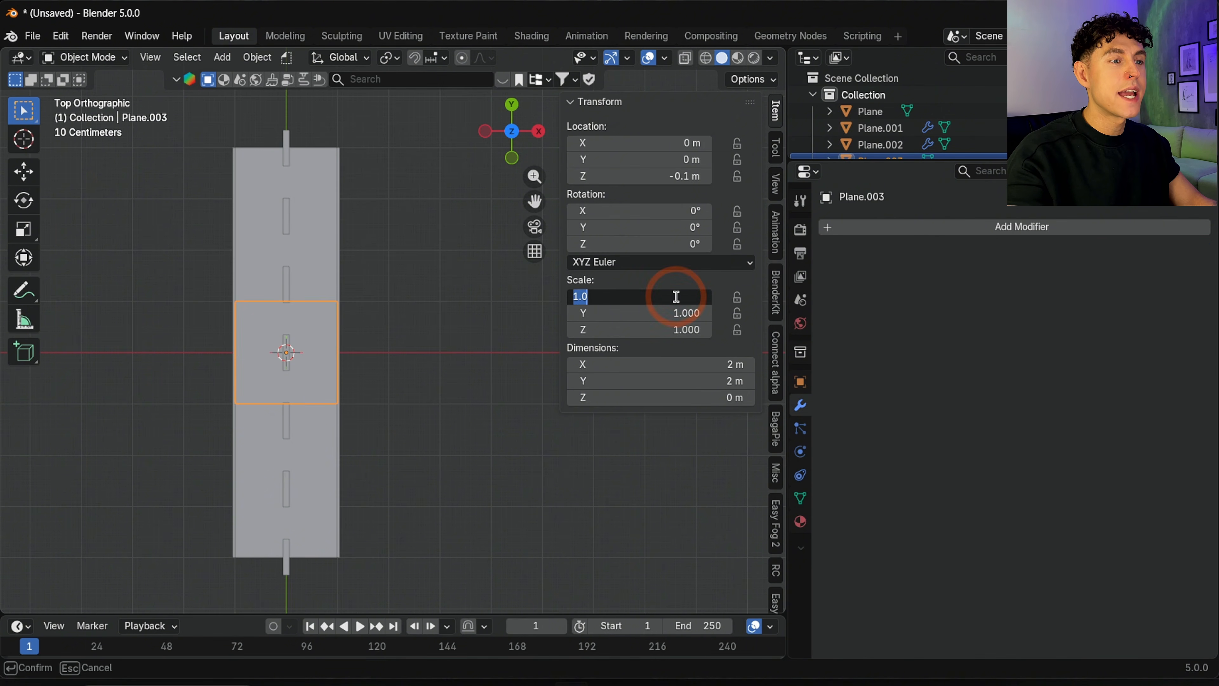
pyautogui.write('8')
pyautogui.press('Return')
pyautogui.click(678, 313)
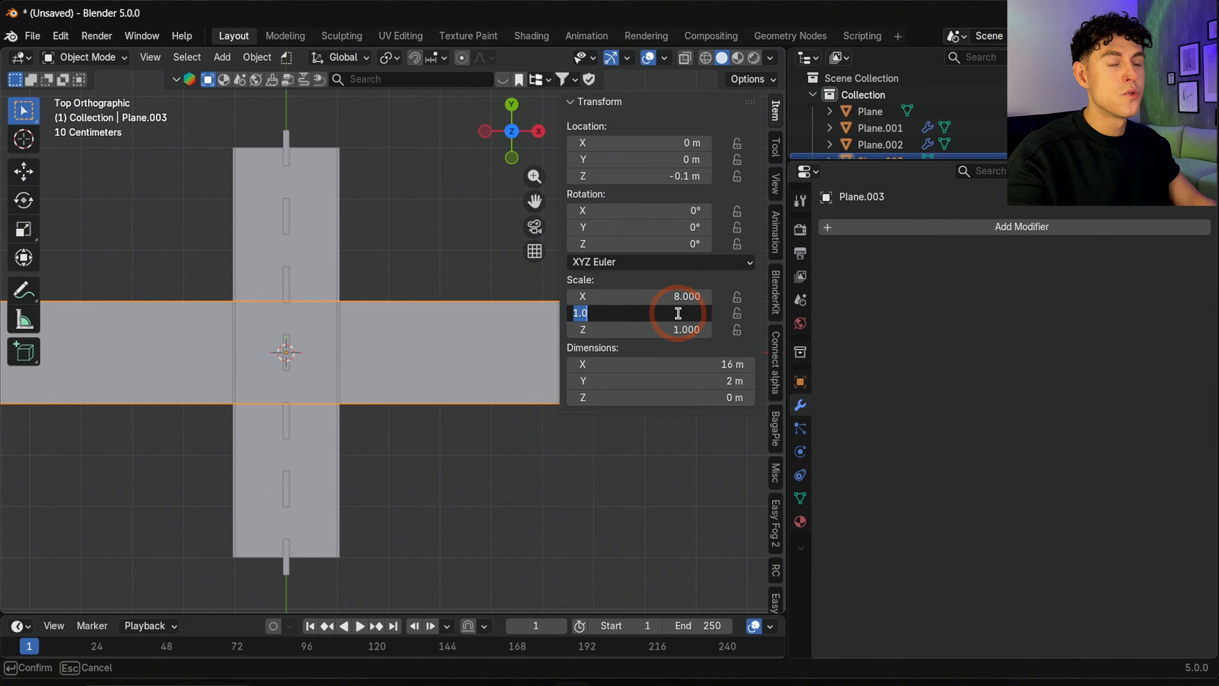
pyautogui.write('4')
pyautogui.press('Return')
pyautogui.press('KP_Decimal')
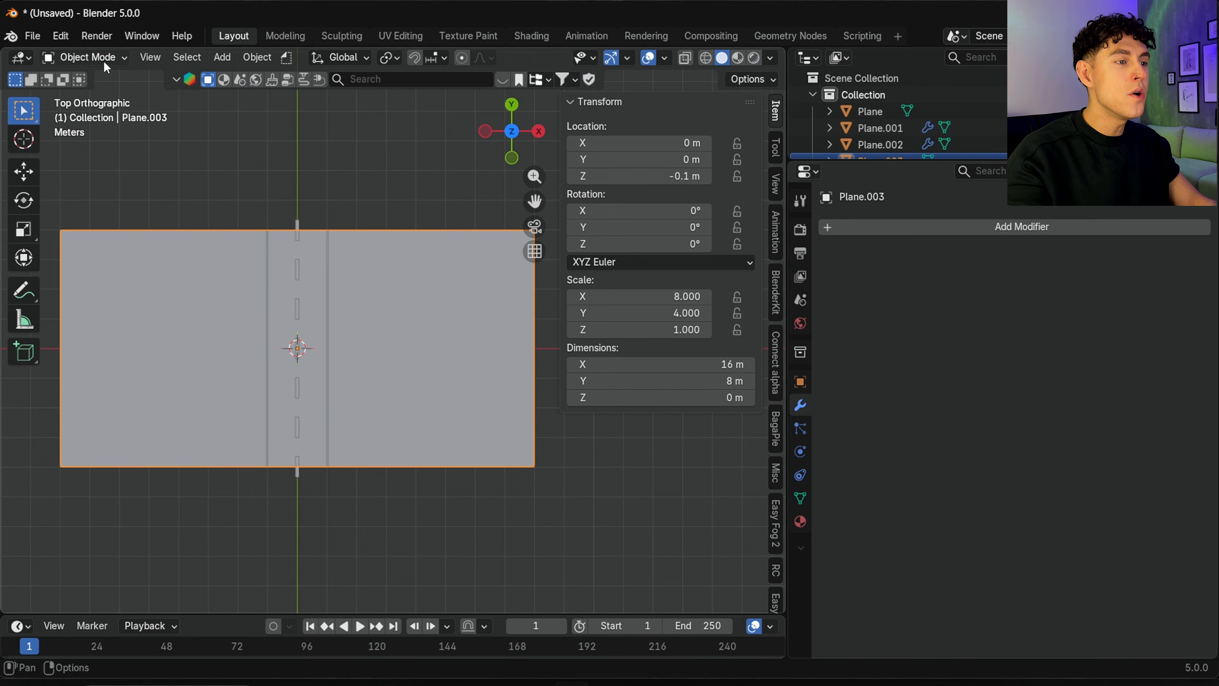
# In Edit Mode, subdivide the ground plane with 10 cuts and subdivide it again with 1 cut.
pyautogui.click(103, 59)
pyautogui.click(99, 95)
pyautogui.rightClick(132, 282)
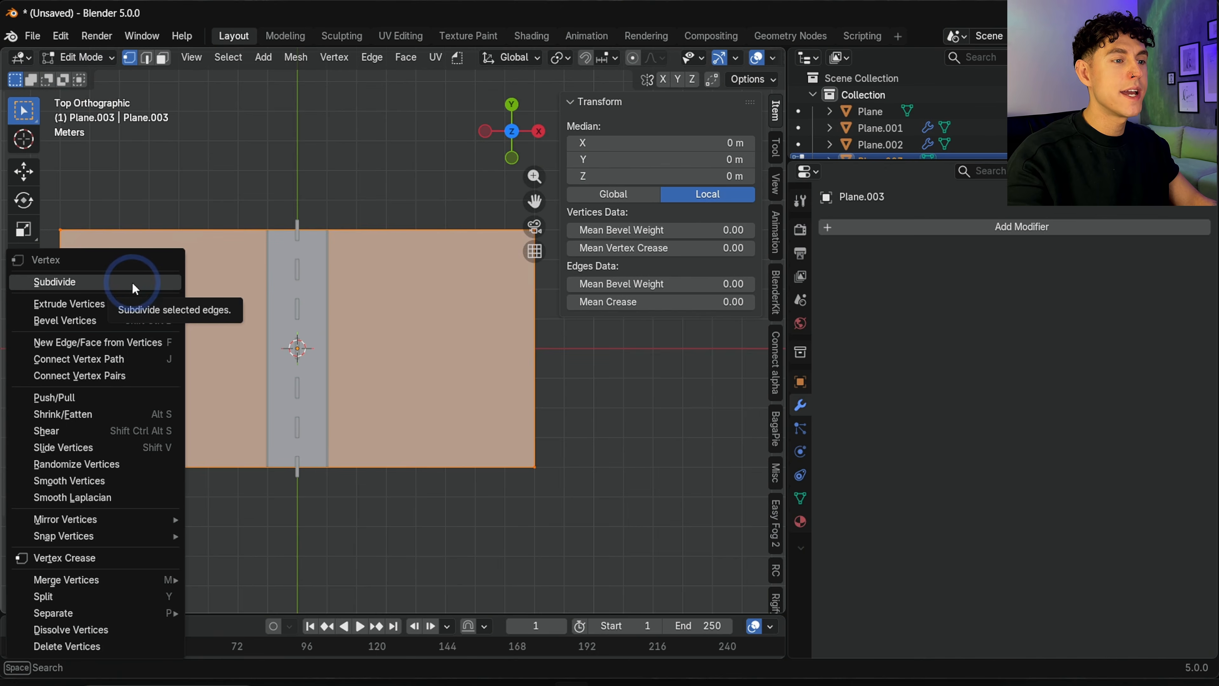
pyautogui.click(133, 282)
pyautogui.click(61, 601)
pyautogui.click(193, 484)
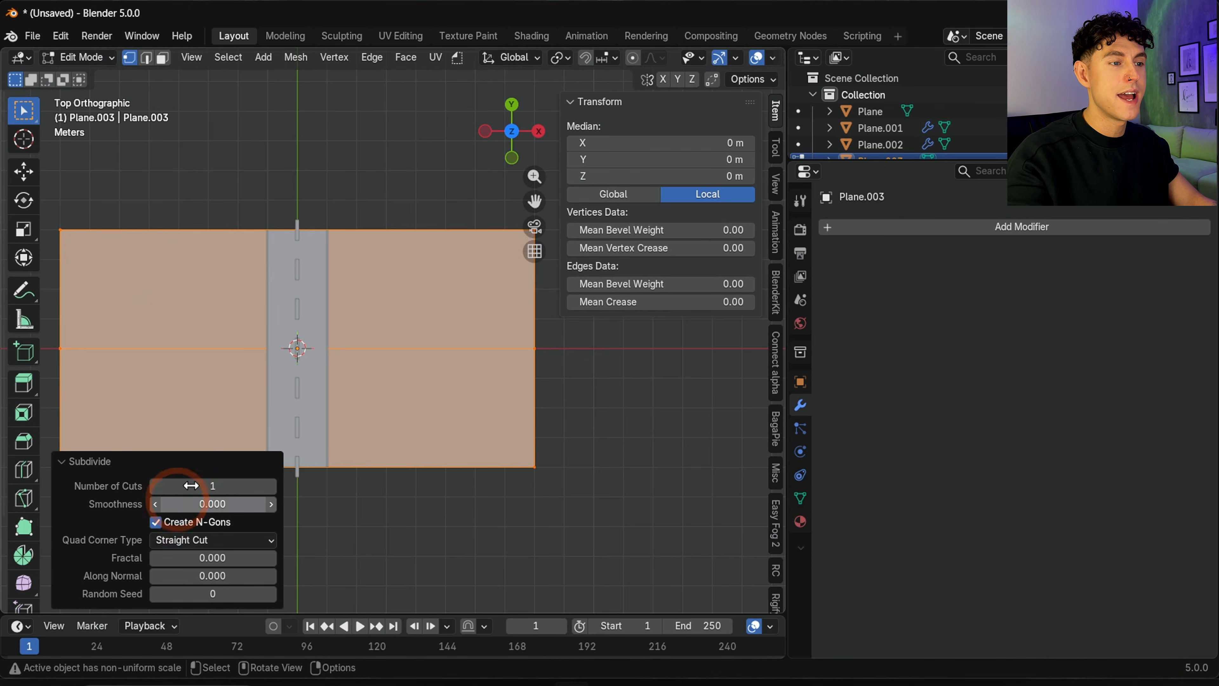
pyautogui.moveTo(193, 484); pyautogui.dragTo(602, 482)
pyautogui.rightClick(176, 334)
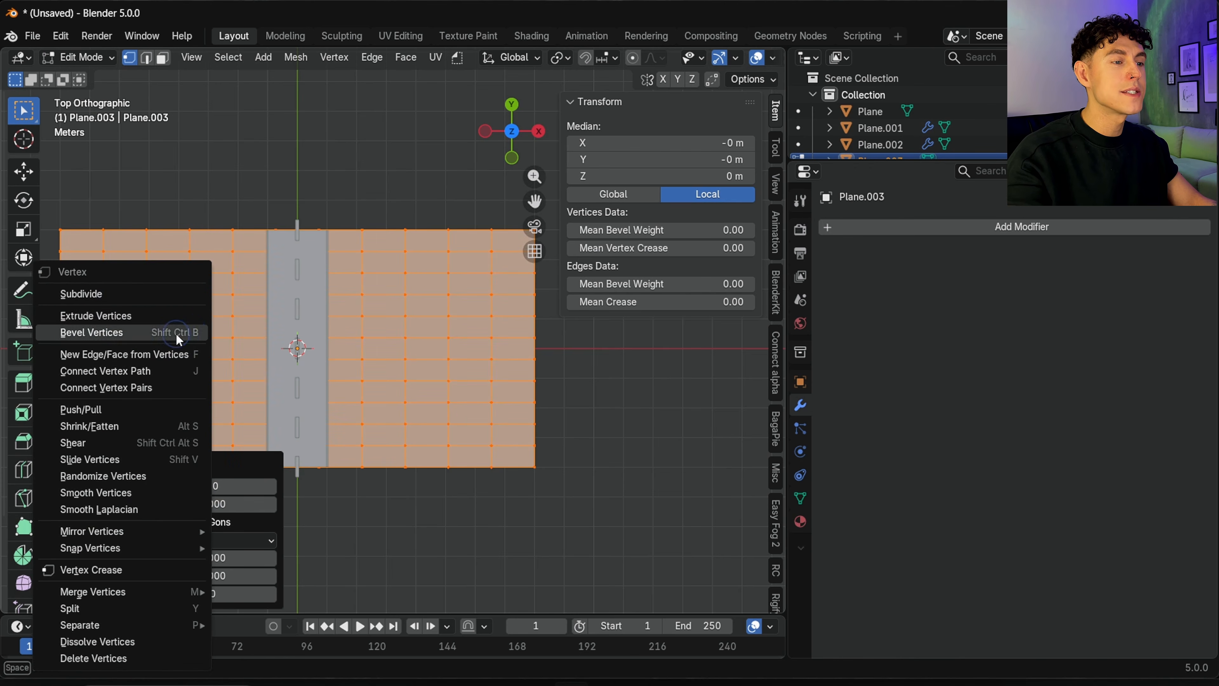
pyautogui.click(120, 292)
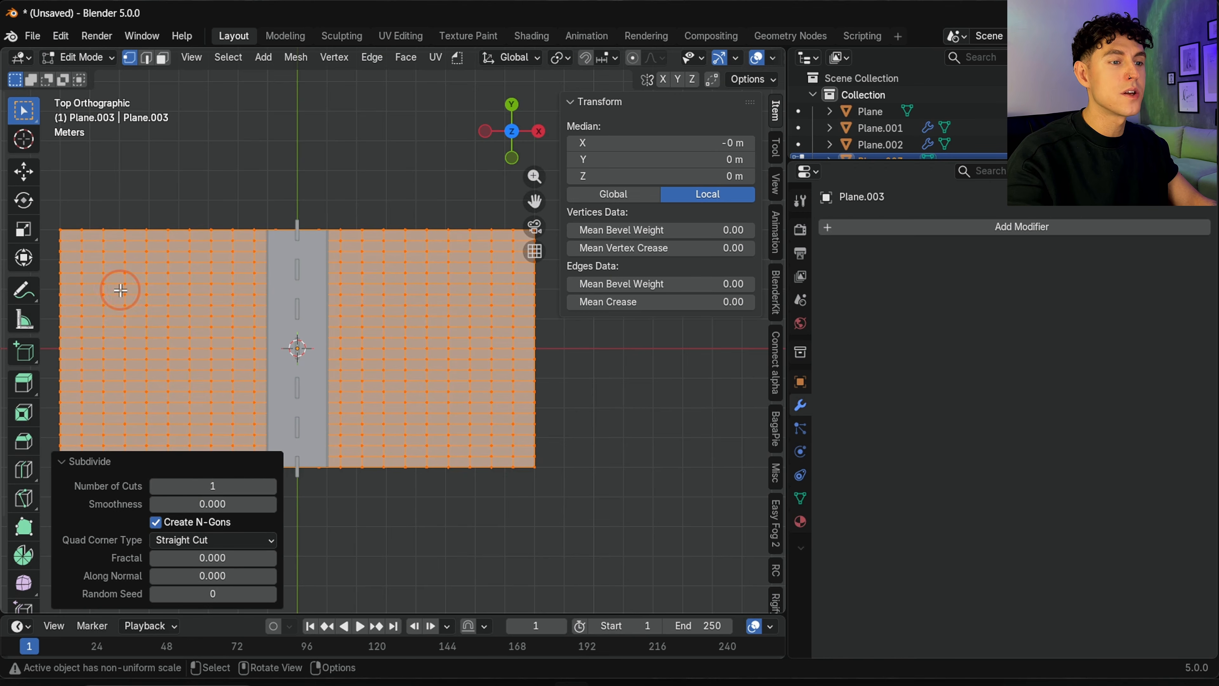
# Return to Object Mode and add a Wireframe modifier with a thickness of 0.004 m to the ground plane.
pyautogui.click(356, 516)
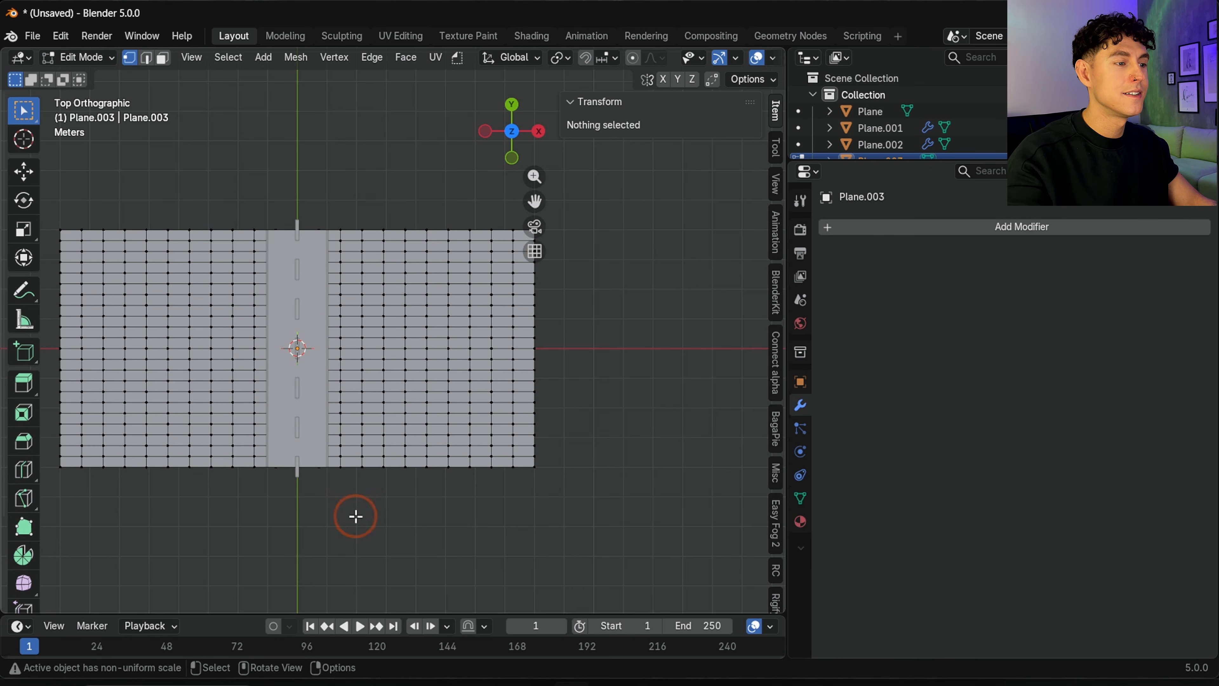
pyautogui.click(86, 58)
pyautogui.click(92, 77)
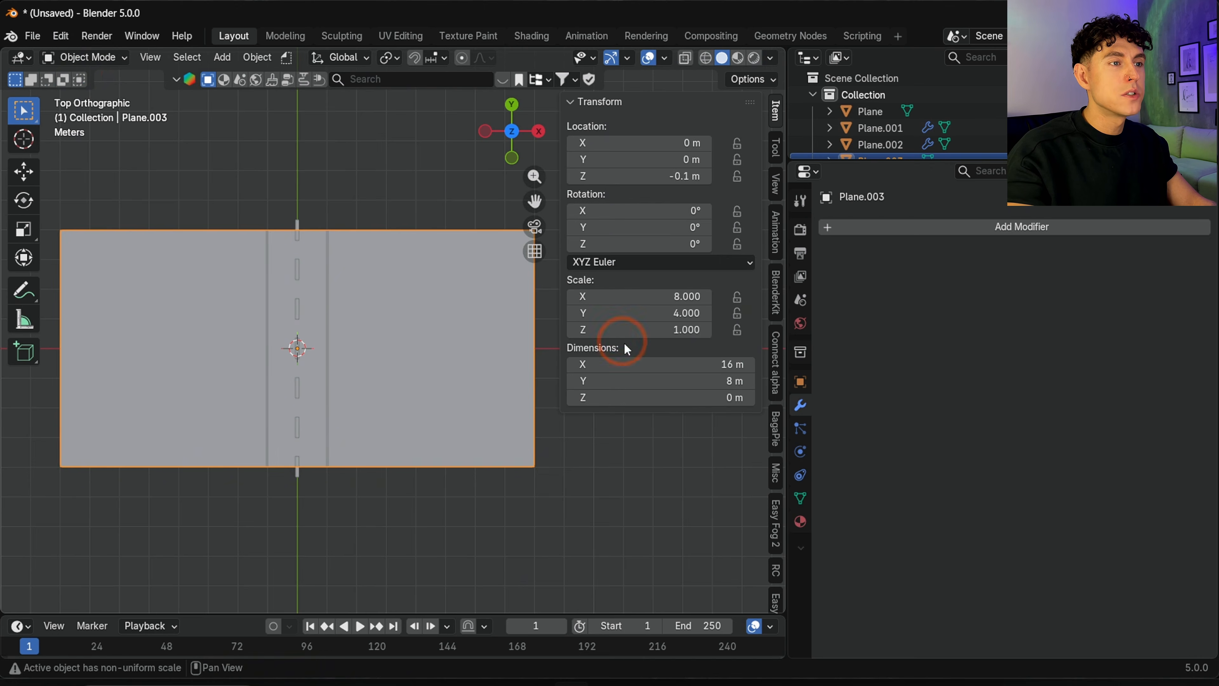
pyautogui.click(869, 234)
pyautogui.moveTo(866, 228)
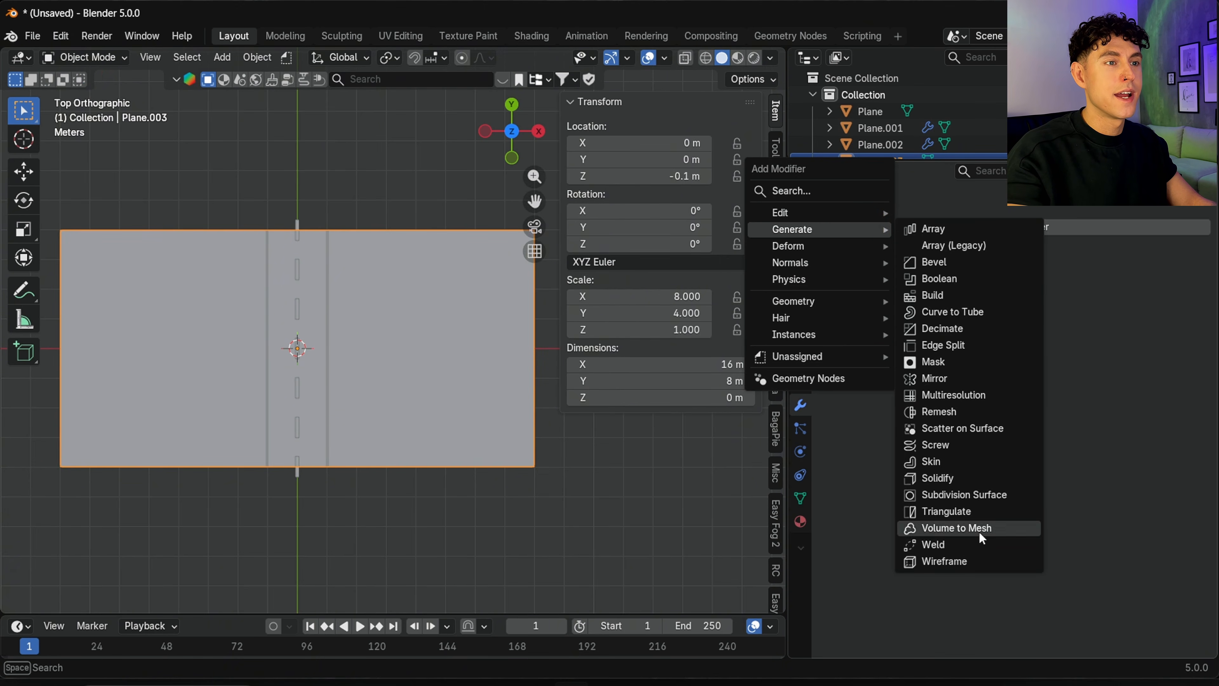
pyautogui.click(968, 558)
pyautogui.click(1038, 277)
pyautogui.write('0')
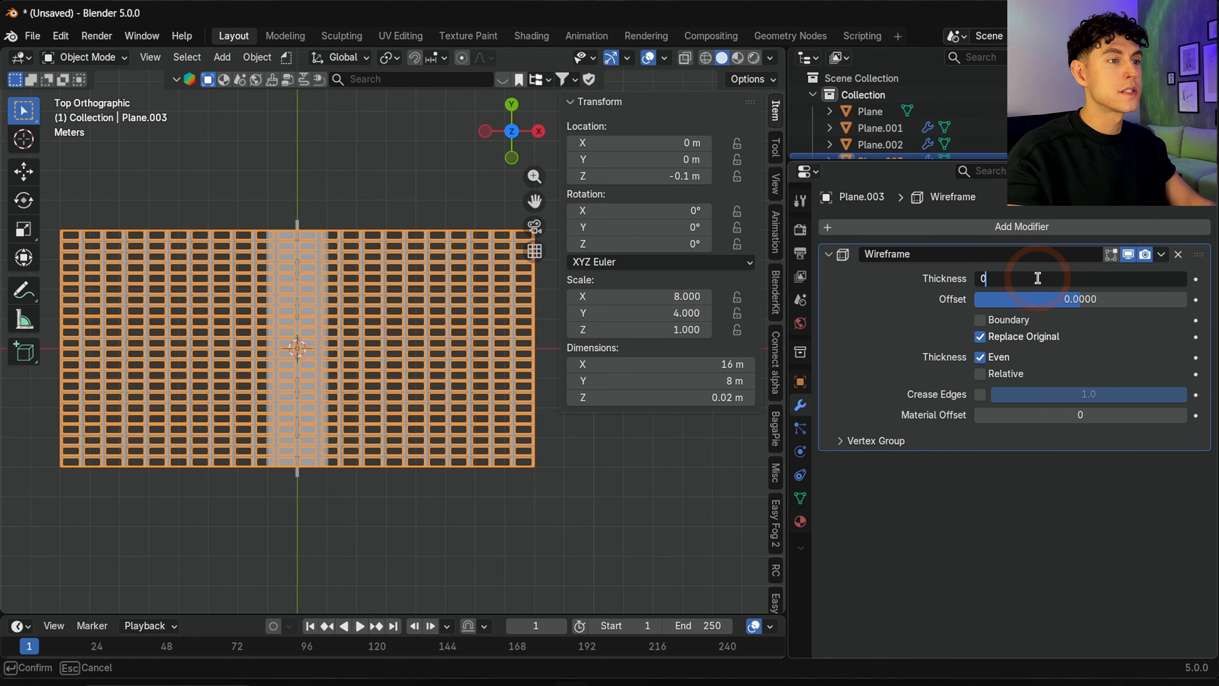
pyautogui.write('.004')
pyautogui.press('Return')
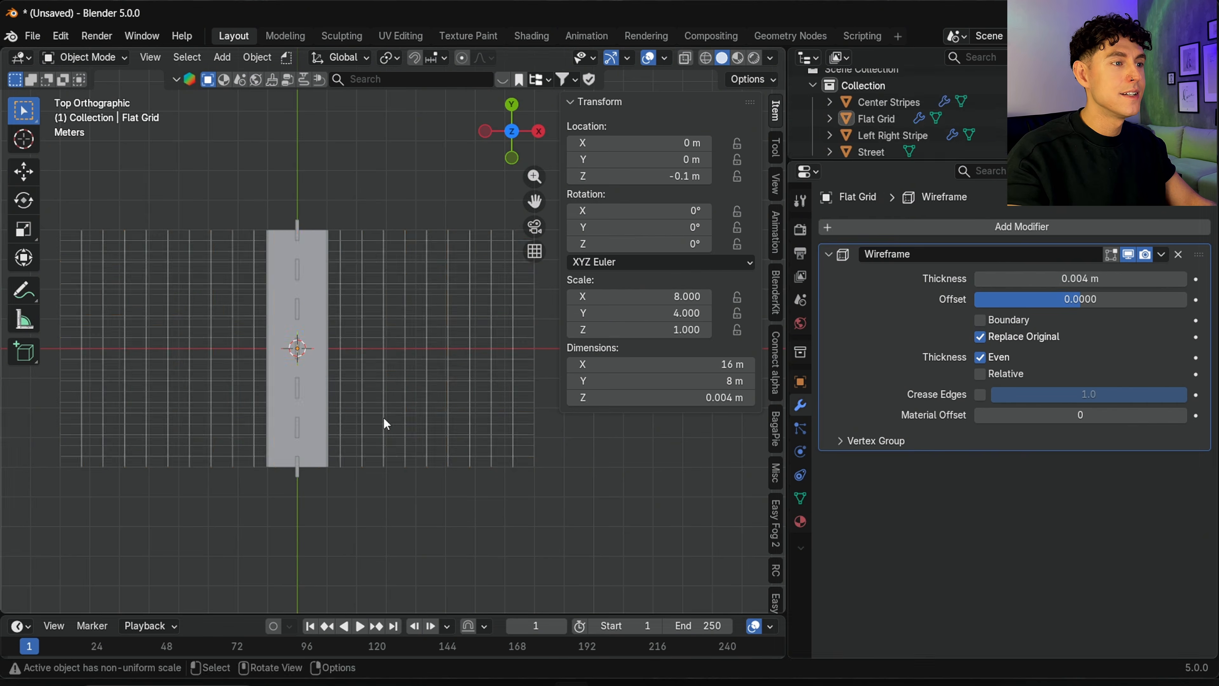
# Duplicate the wireframe ground grid in place and remove the Wireframe modifier from the copy.
pyautogui.click(384, 418)
pyautogui.hotkey('ctrl', 'c')
pyautogui.hotkey('ctrl', 'v')
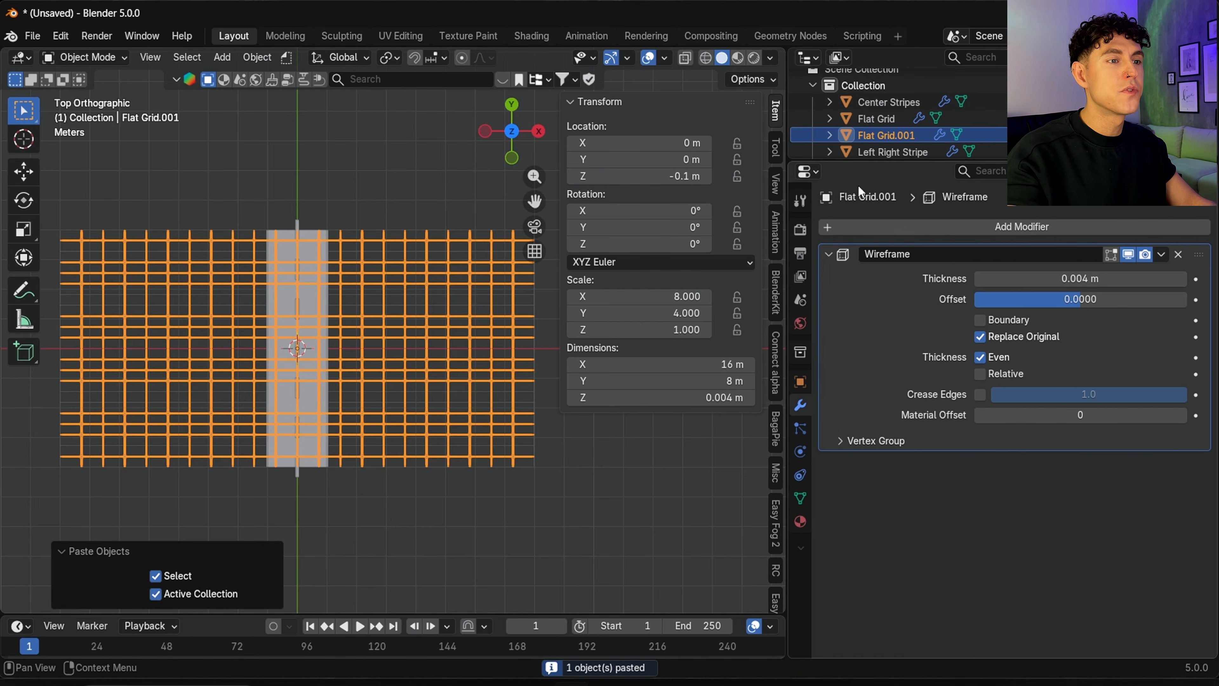
pyautogui.click(1177, 253)
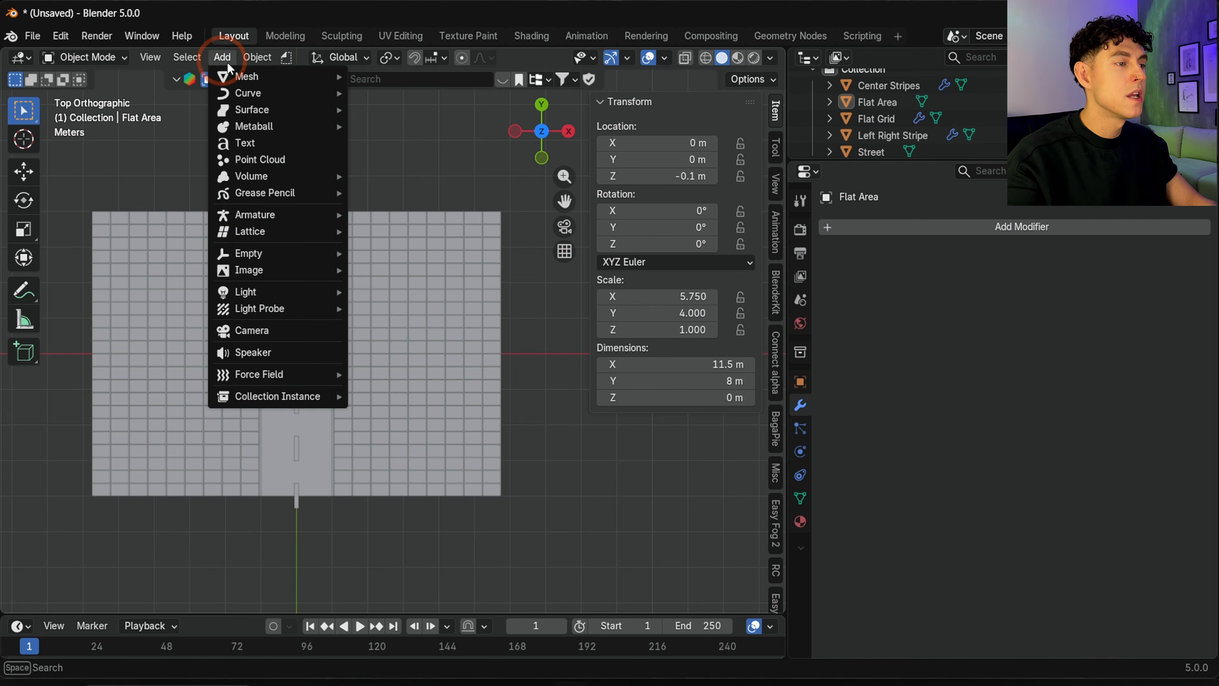
# Add a plane at Z -0.02 m, scale it to 3 in X and 4 in Y, and move it to about X -2.78 m.
pyautogui.moveTo(239, 77)
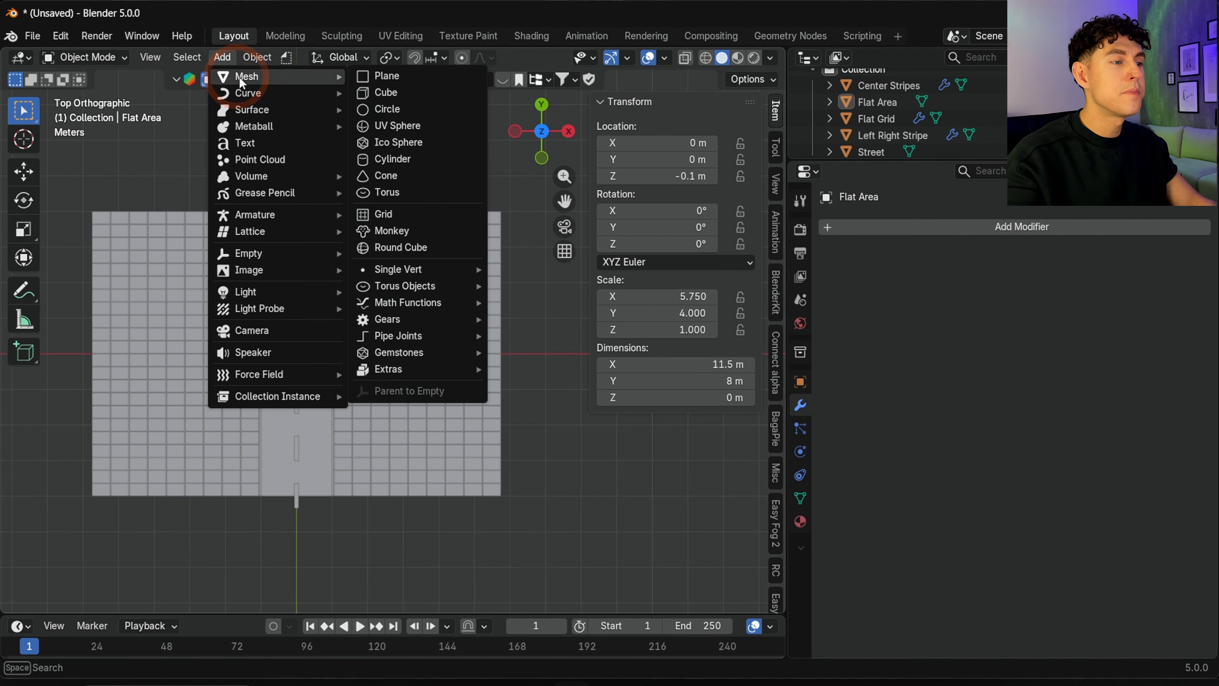
pyautogui.click(367, 75)
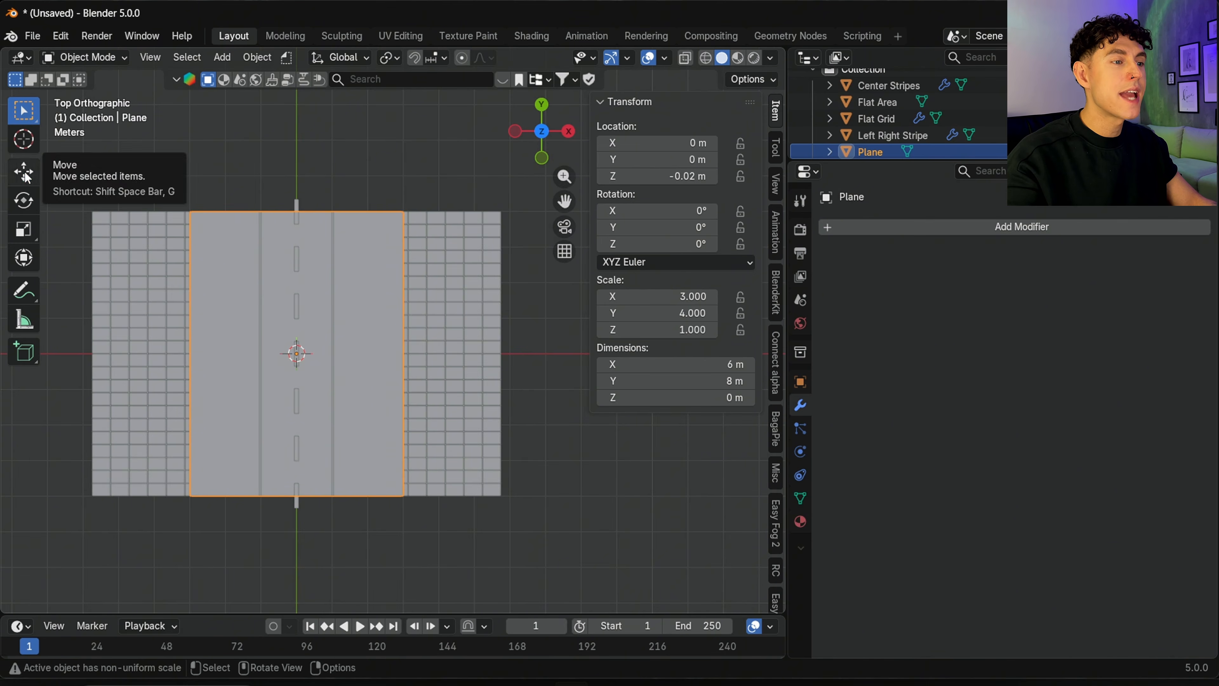
pyautogui.click(23, 172)
pyautogui.click(225, 305)
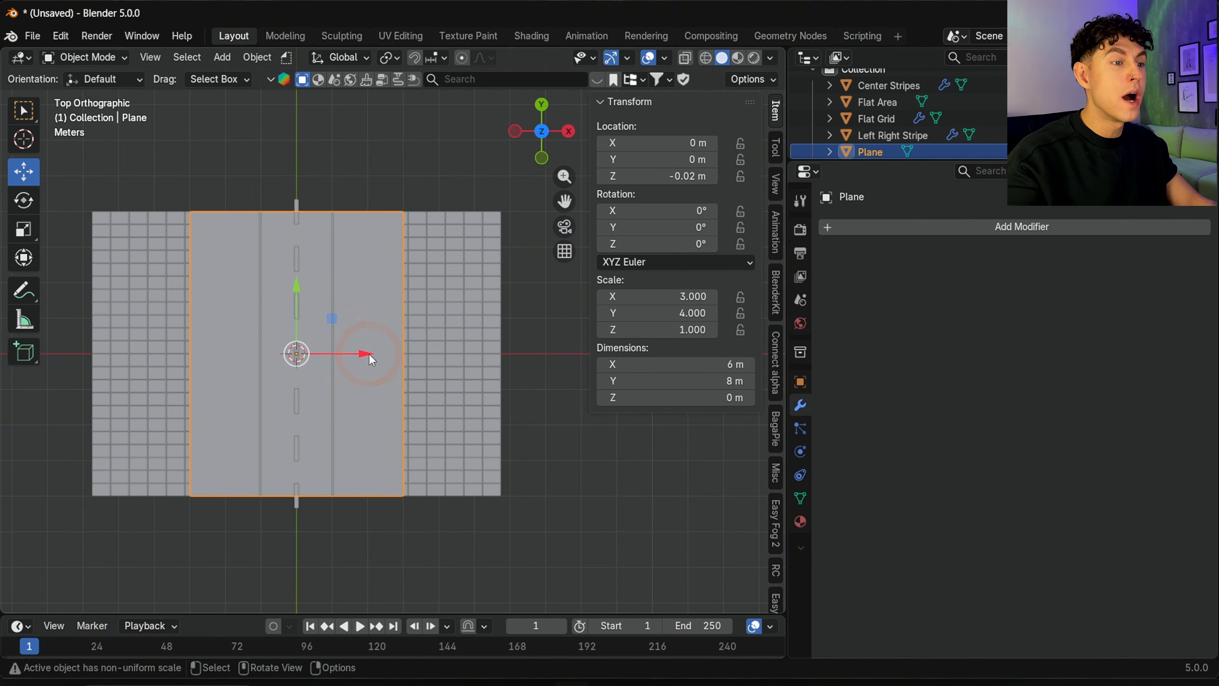
pyautogui.moveTo(368, 353); pyautogui.dragTo(269, 354)
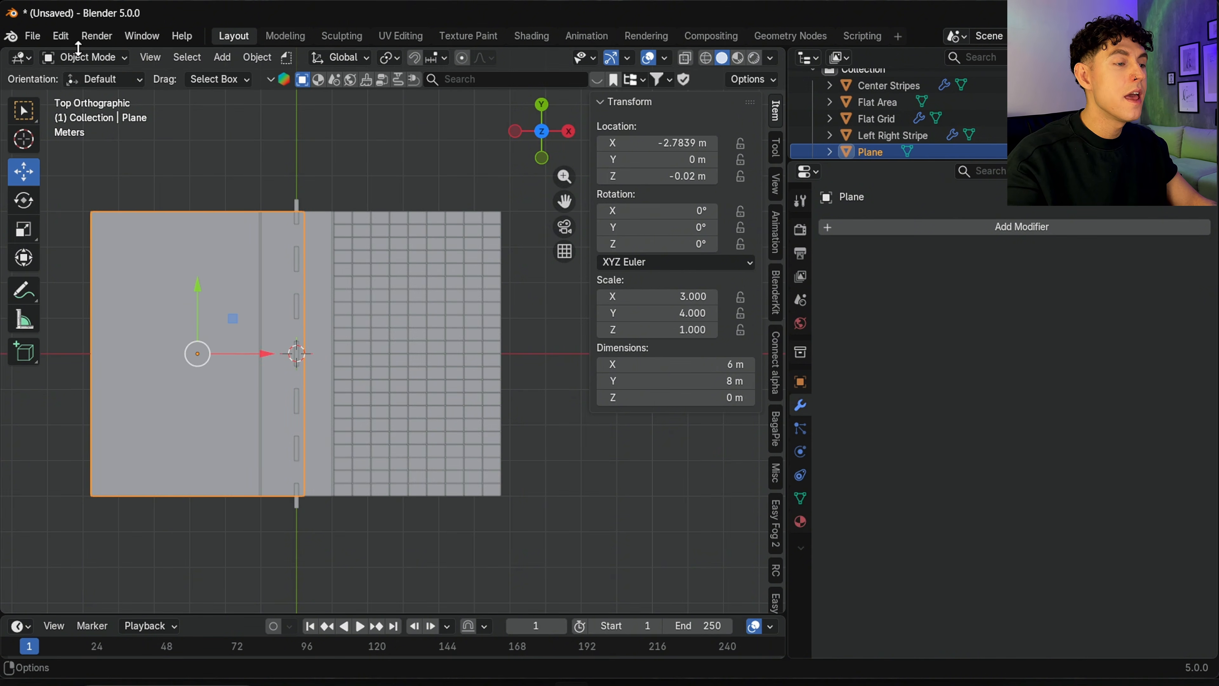
# In Edit Mode, subdivide the new side plane with 10 cuts and subdivide it once more with 1 cut.
pyautogui.click(89, 57)
pyautogui.click(82, 92)
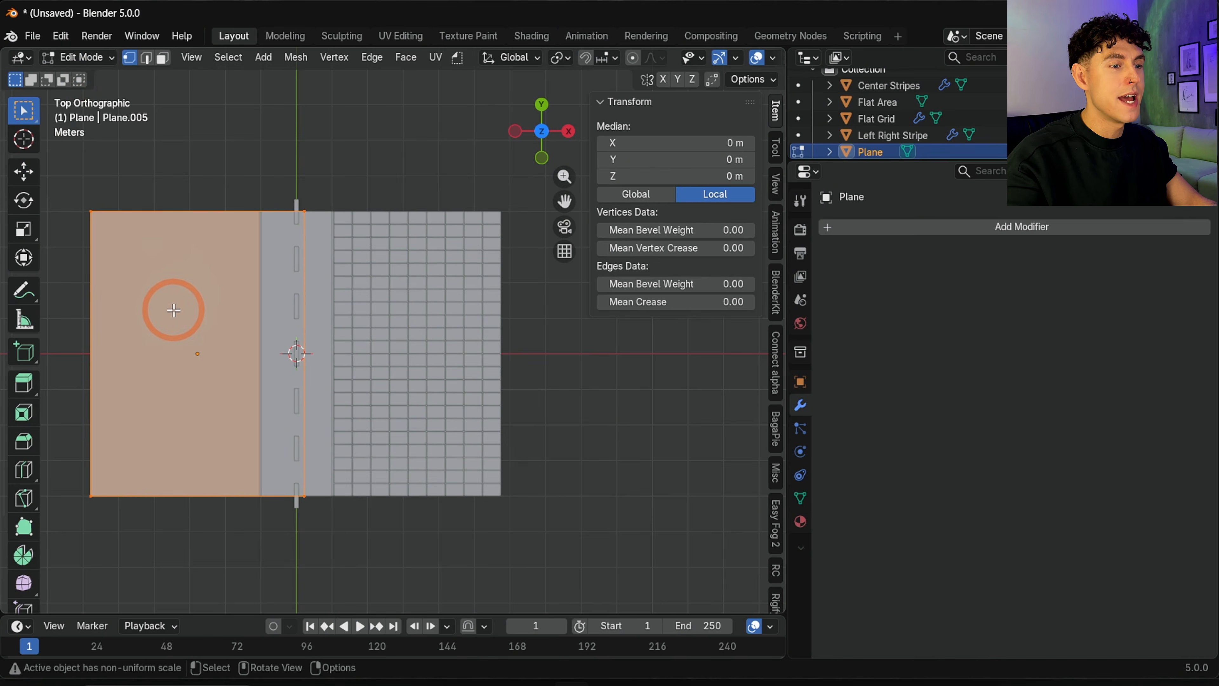
pyautogui.rightClick(174, 310)
pyautogui.click(156, 289)
pyautogui.click(221, 487)
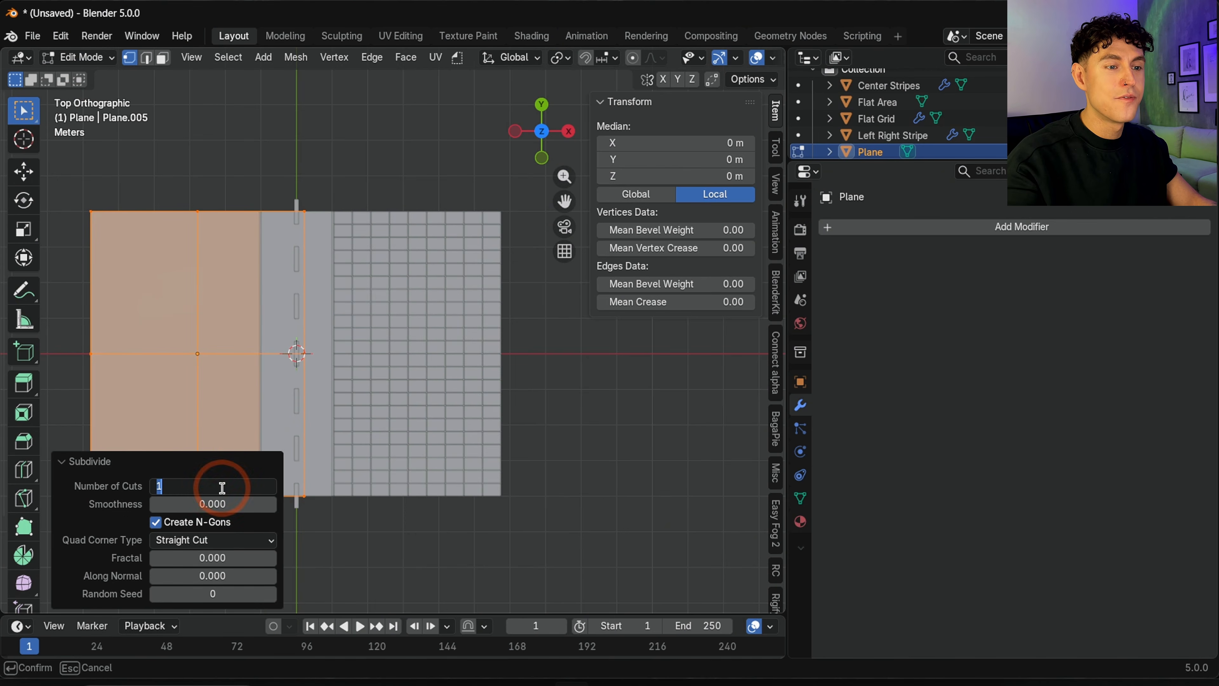
pyautogui.write('10')
pyautogui.press('Return')
pyautogui.rightClick(139, 295)
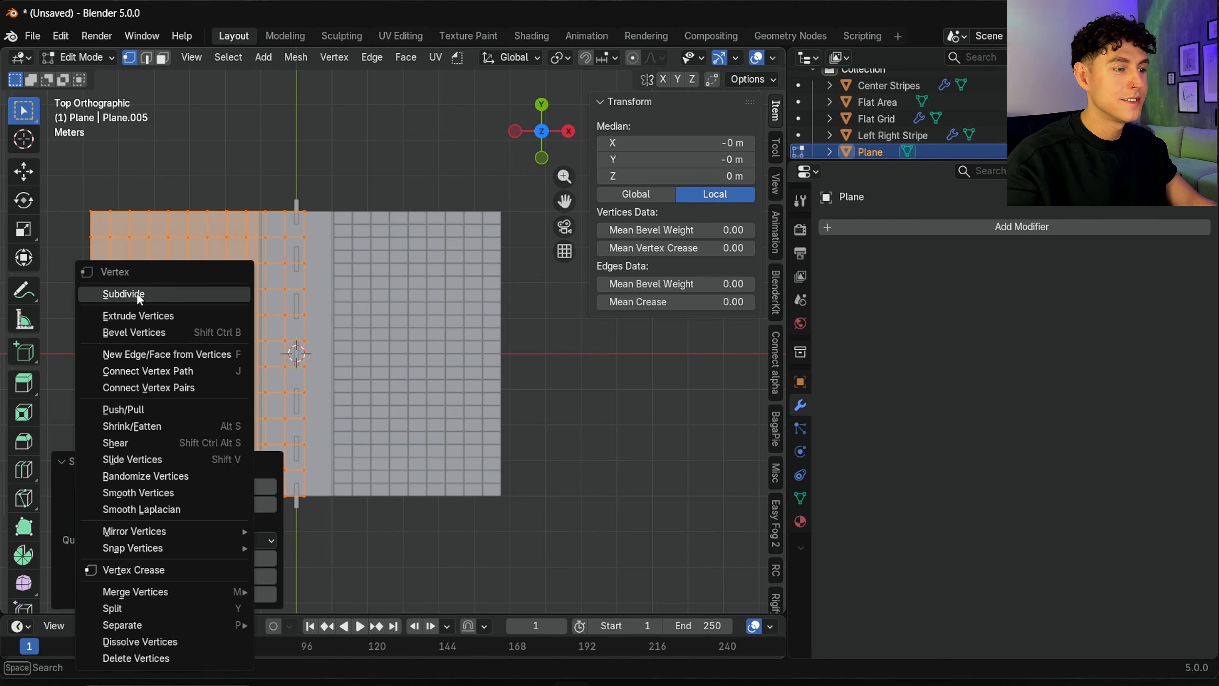
pyautogui.click(139, 295)
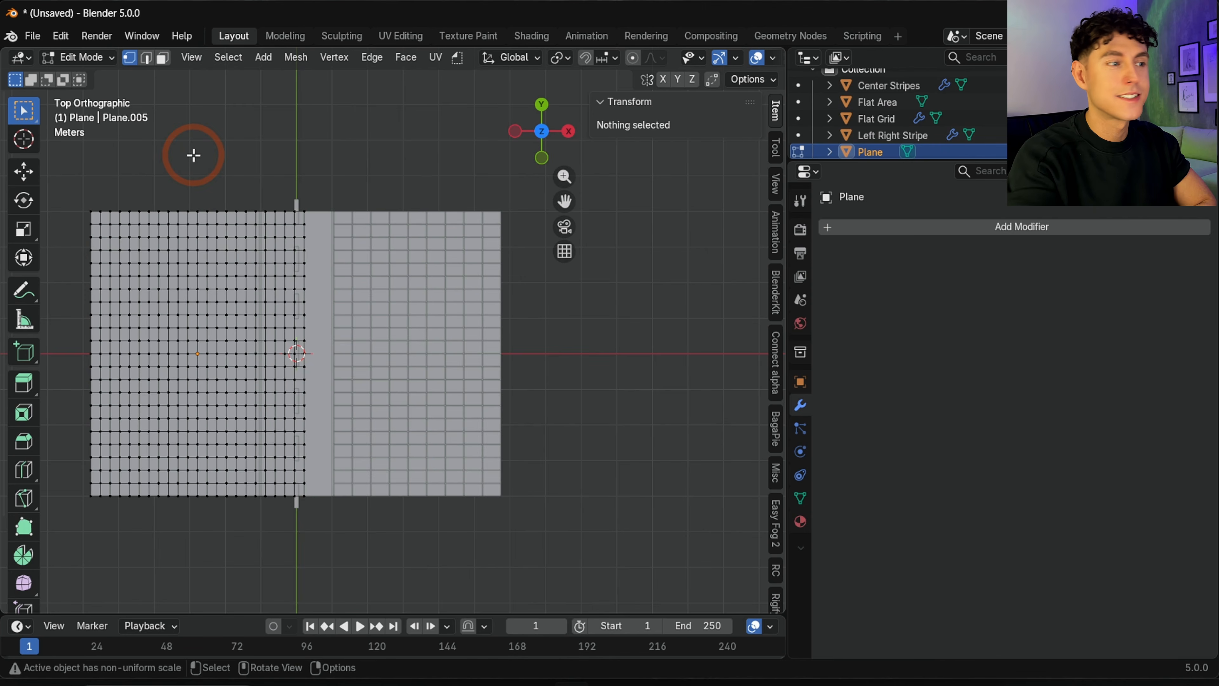
# Create a vertex group on the side plane and assign all of its vertices to it at weight 1.
pyautogui.press('a')
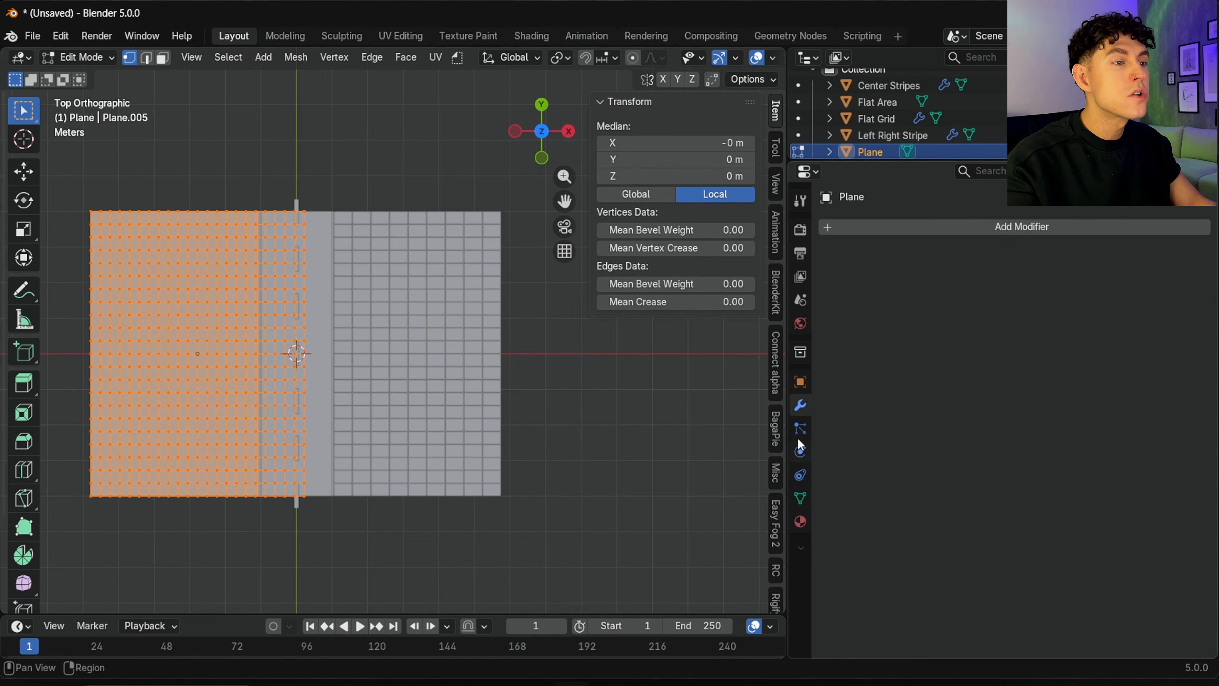
pyautogui.click(800, 495)
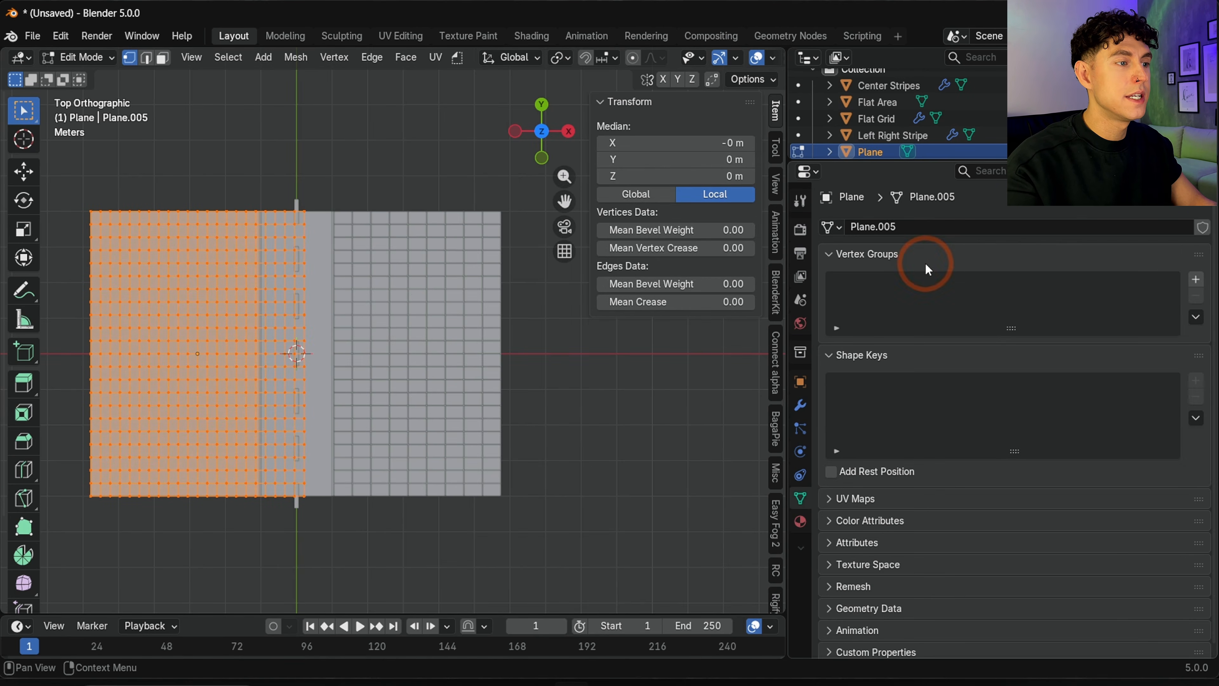
pyautogui.click(1196, 280)
pyautogui.click(964, 372)
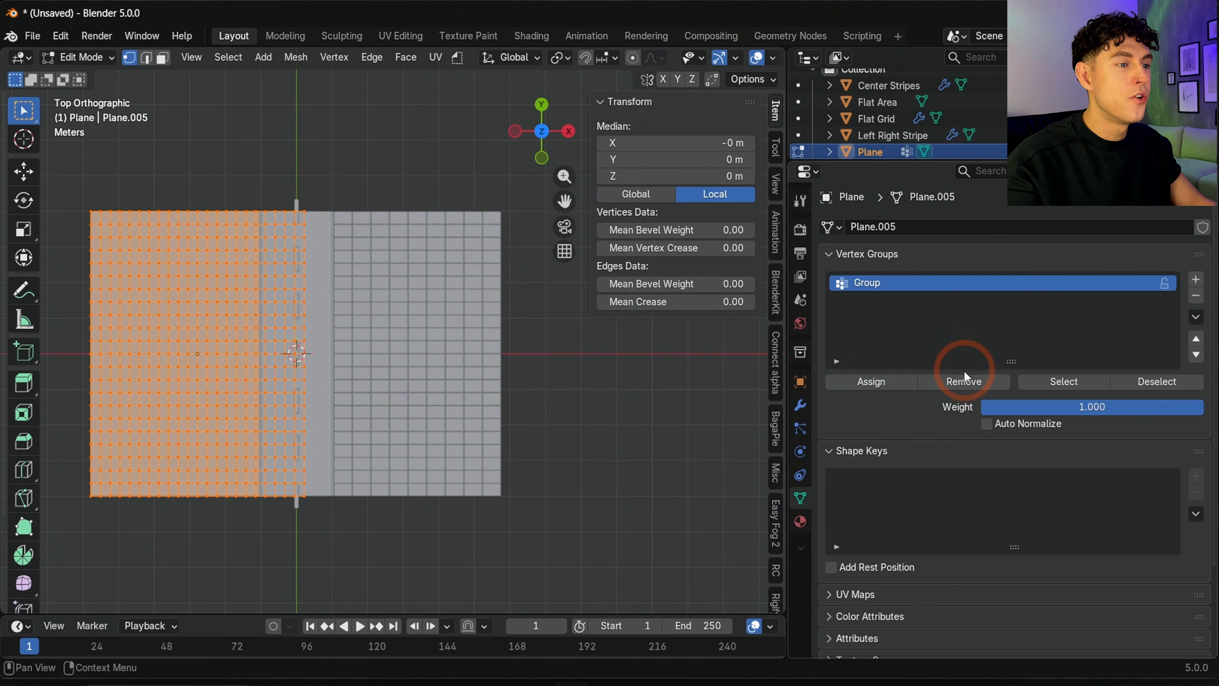
pyautogui.click(862, 385)
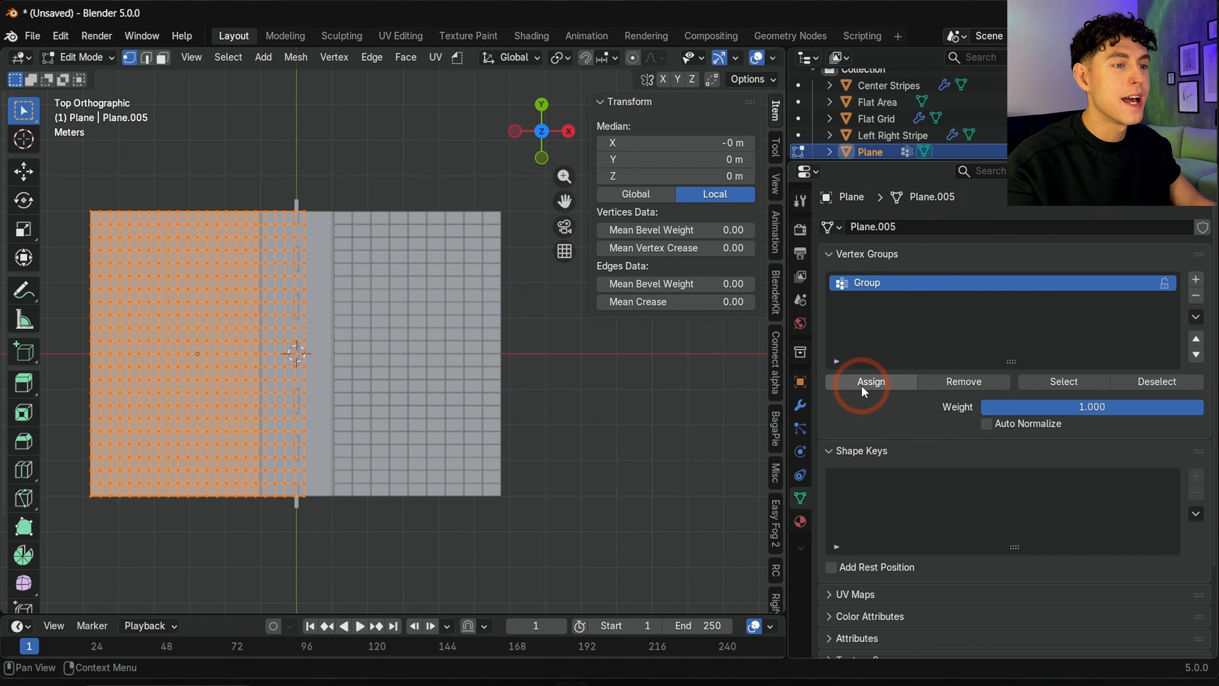
# In Weight Paint mode, apply a linear gradient with weight 0 from the road's centre line out past the plane's outer edge.
pyautogui.click(78, 57)
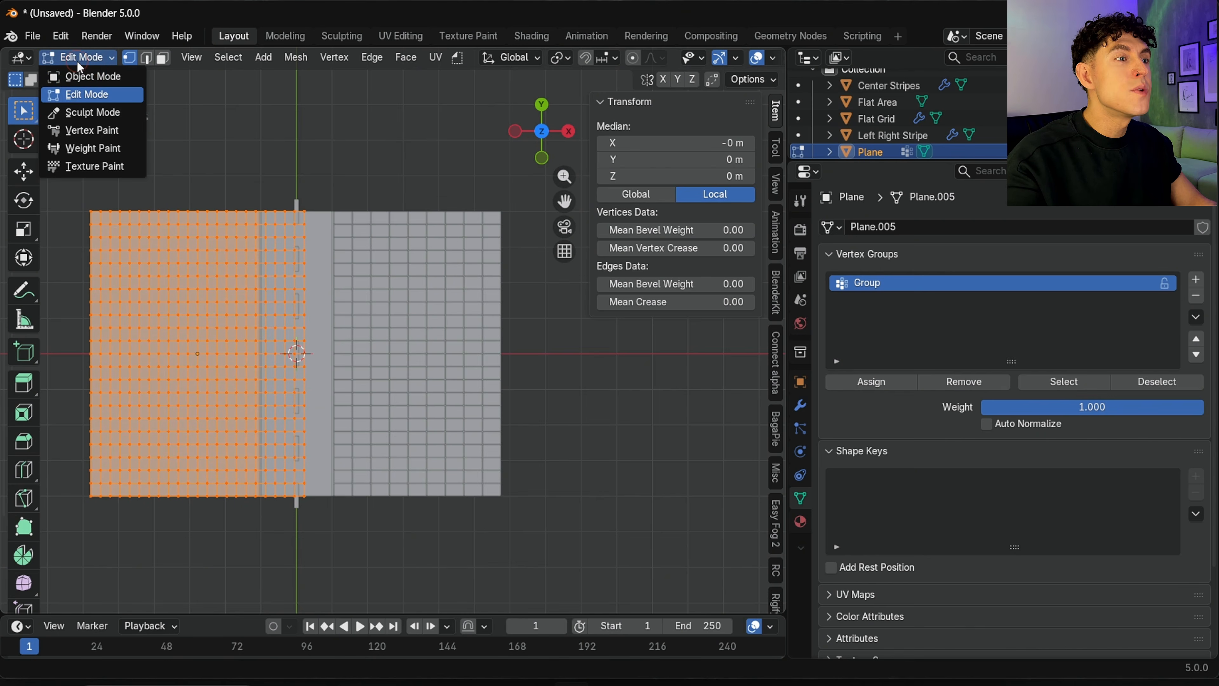
pyautogui.click(91, 149)
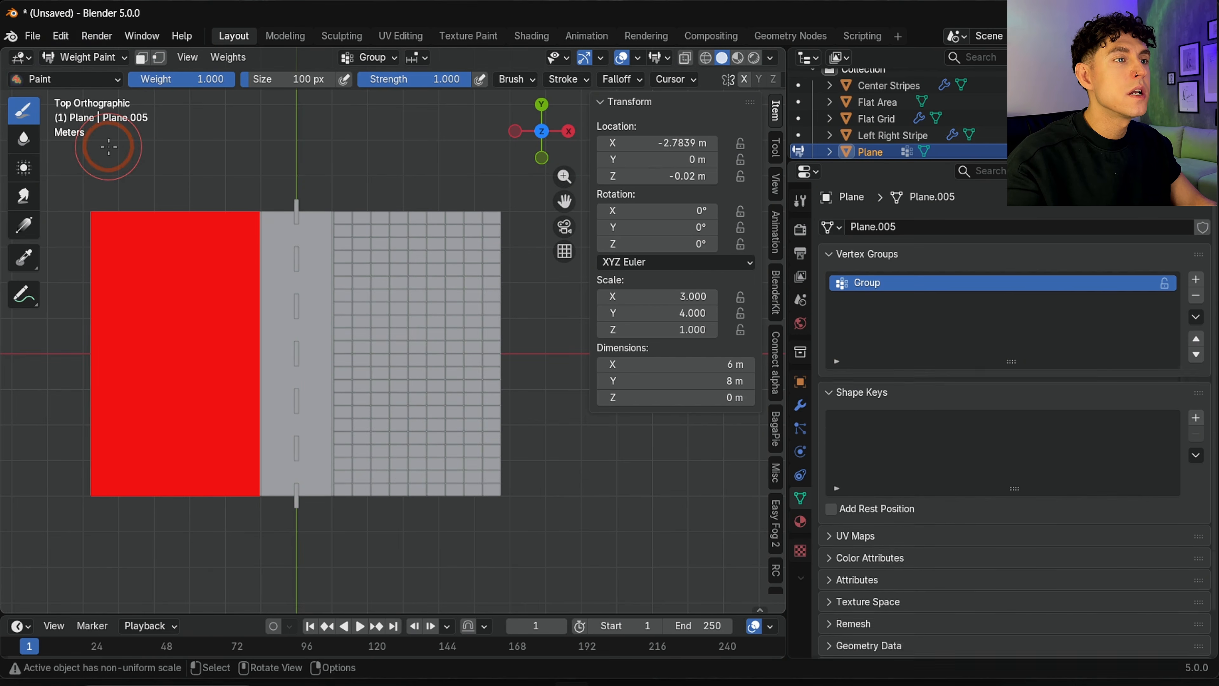
pyautogui.click(23, 225)
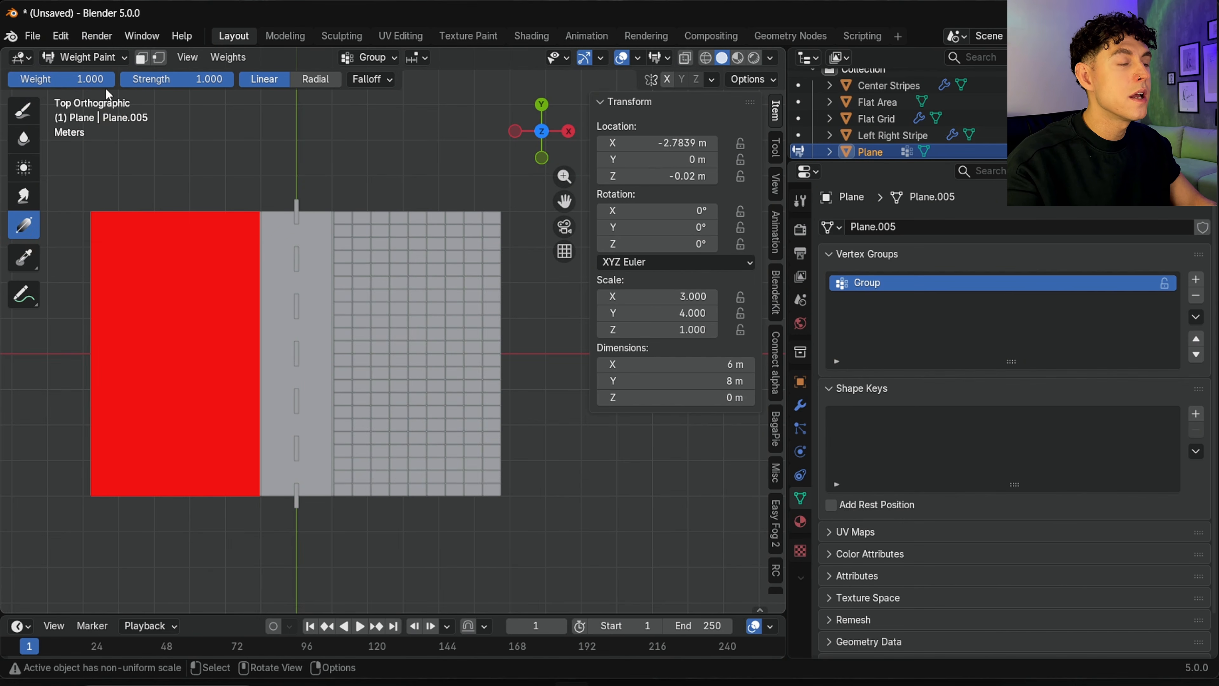
pyautogui.moveTo(1077, 484); pyautogui.dragTo(917, 498)
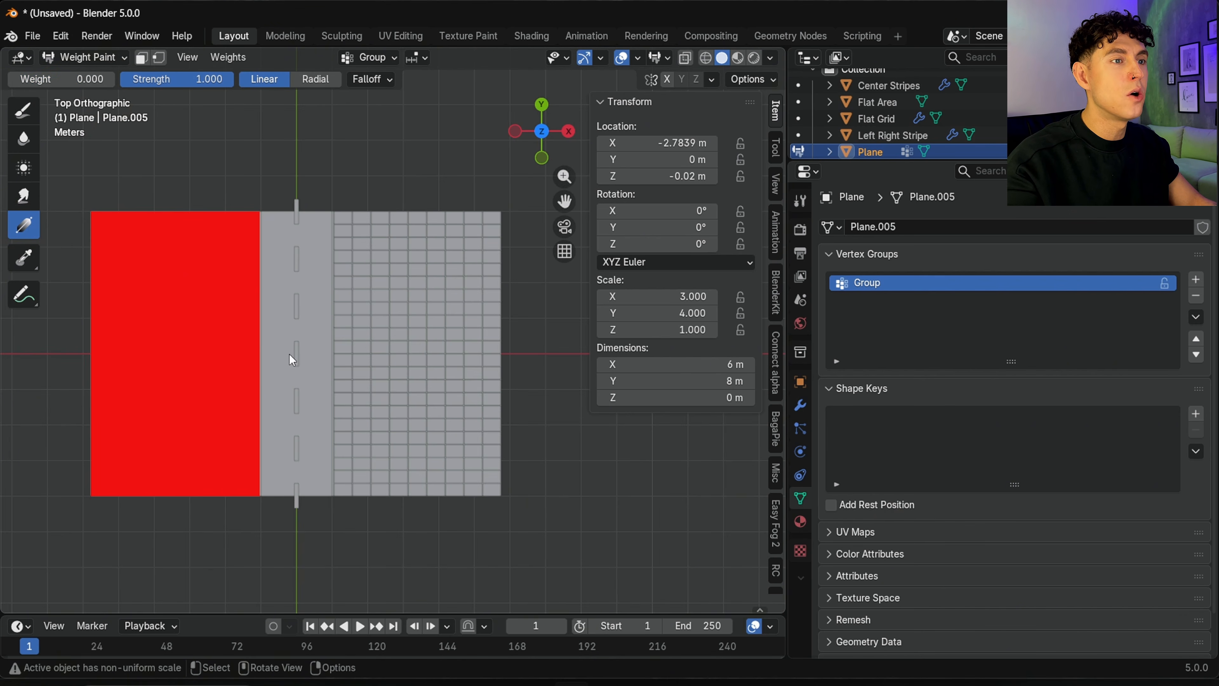
pyautogui.moveTo(292, 359); pyautogui.dragTo(69, 353)
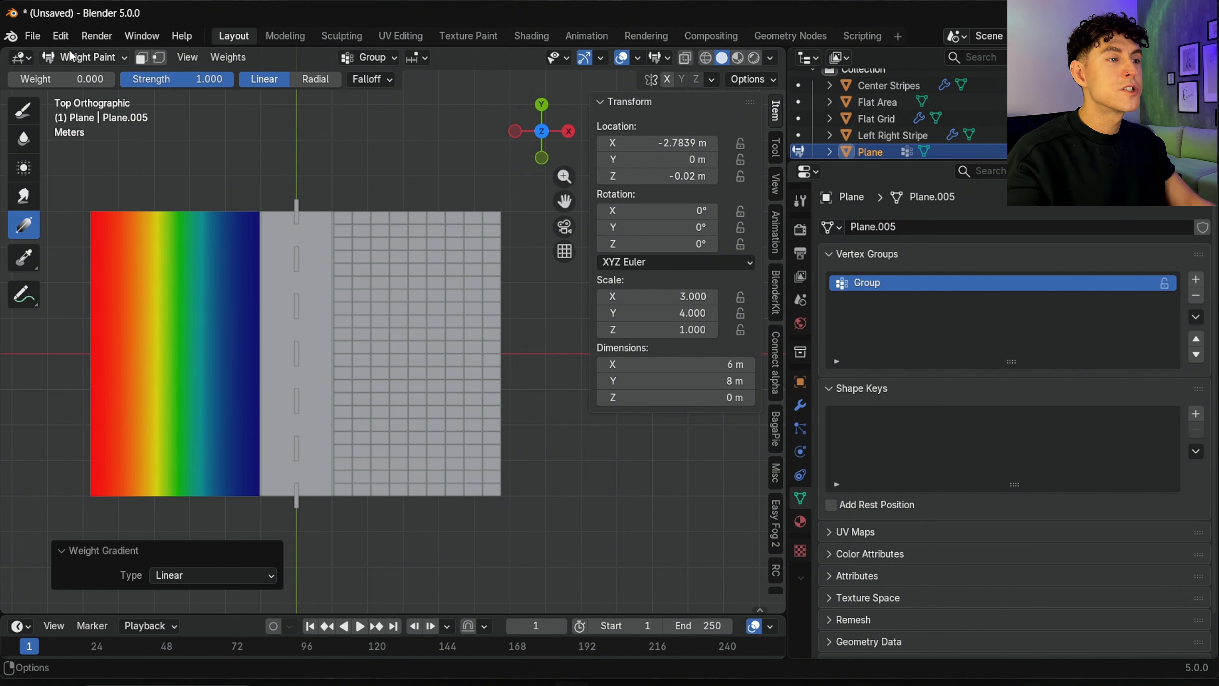
# Return to Object Mode and add a Displace modifier to the side plane with a new texture of type Clouds.
pyautogui.click(72, 57)
pyautogui.click(79, 79)
pyautogui.click(800, 406)
pyautogui.click(912, 227)
pyautogui.moveTo(859, 243)
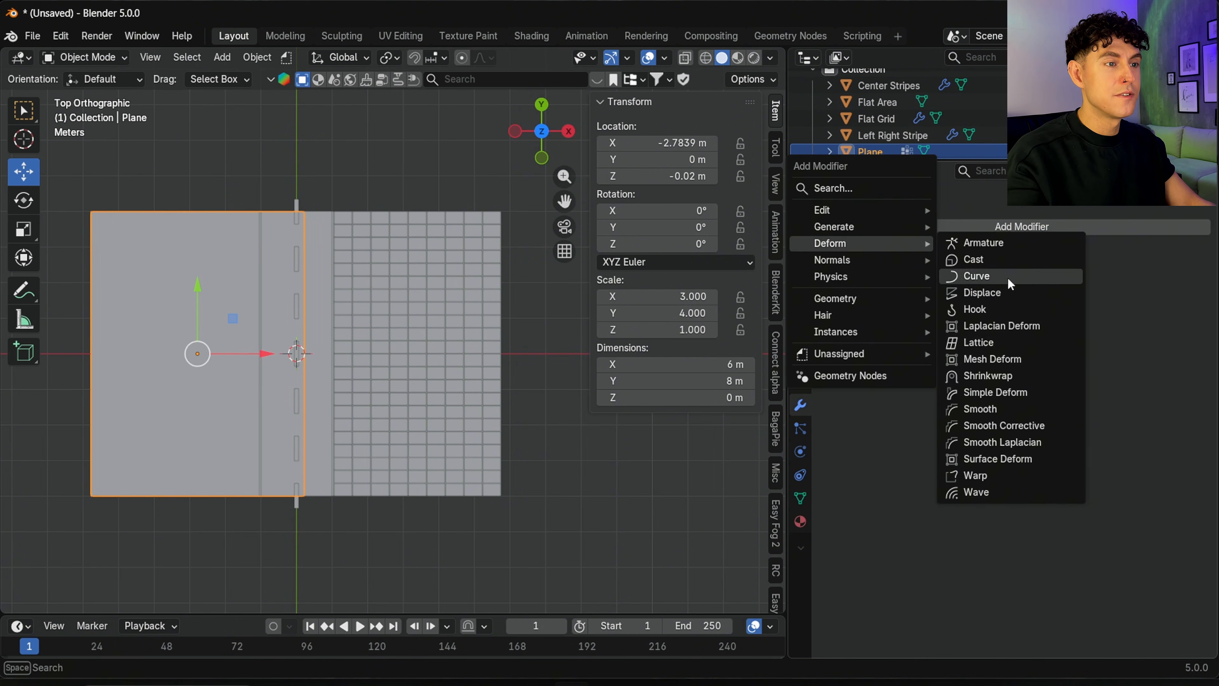
pyautogui.click(1006, 299)
pyautogui.click(945, 281)
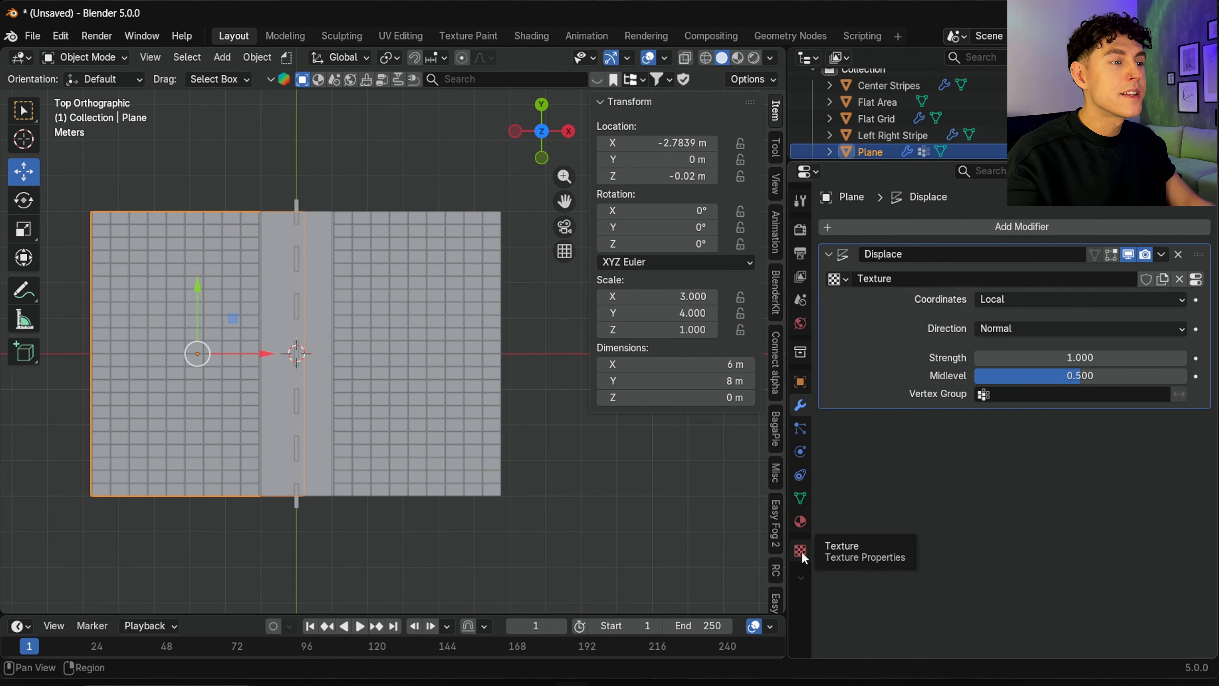
pyautogui.click(801, 551)
pyautogui.click(951, 274)
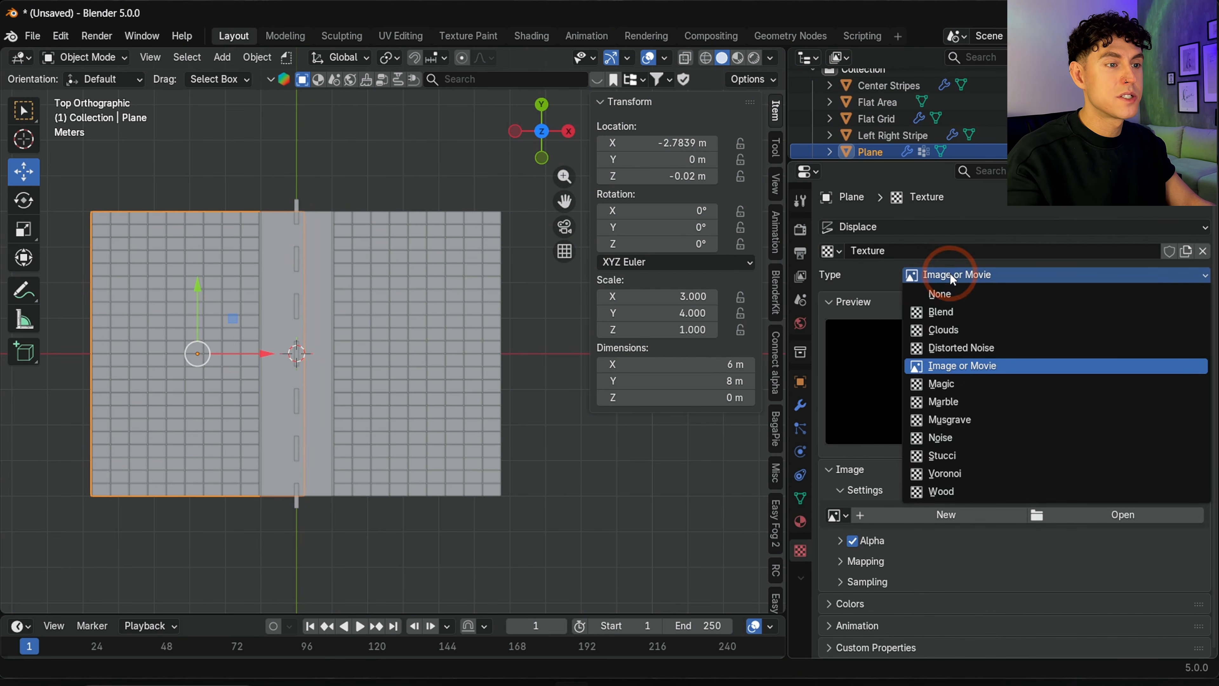
pyautogui.click(956, 330)
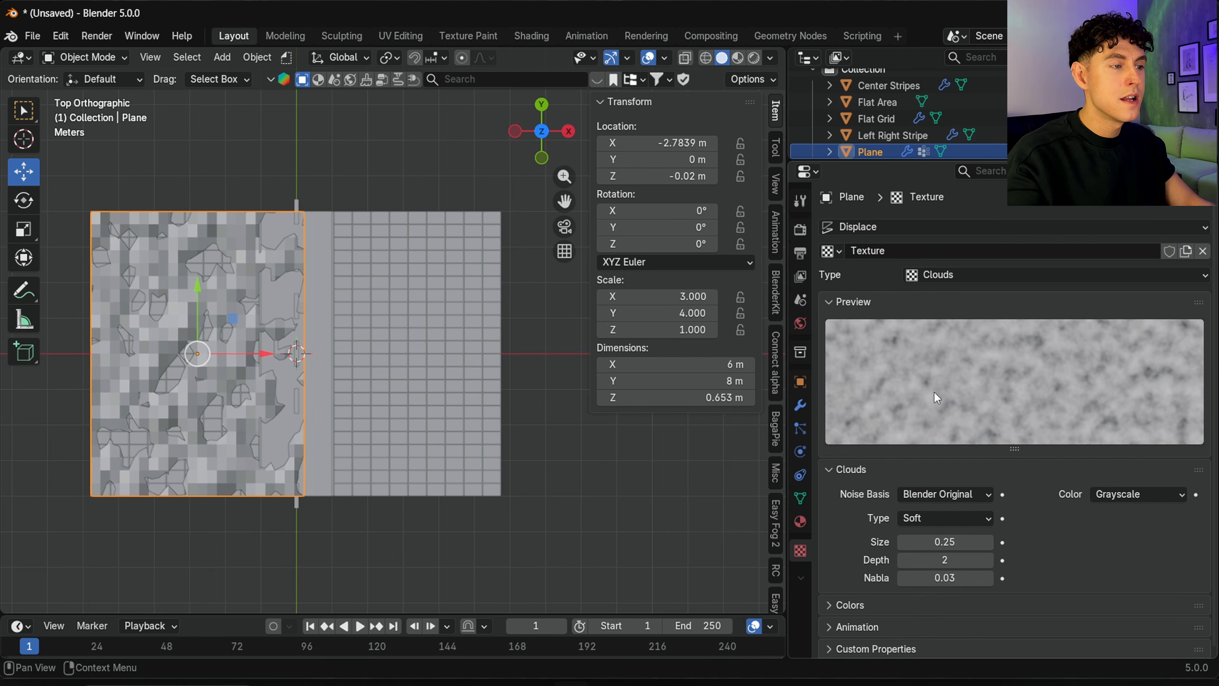
# Restrict the Displace modifier to the vertex group Group and set its strength to 15 and midlevel to 0.4.
pyautogui.click(800, 408)
pyautogui.click(991, 395)
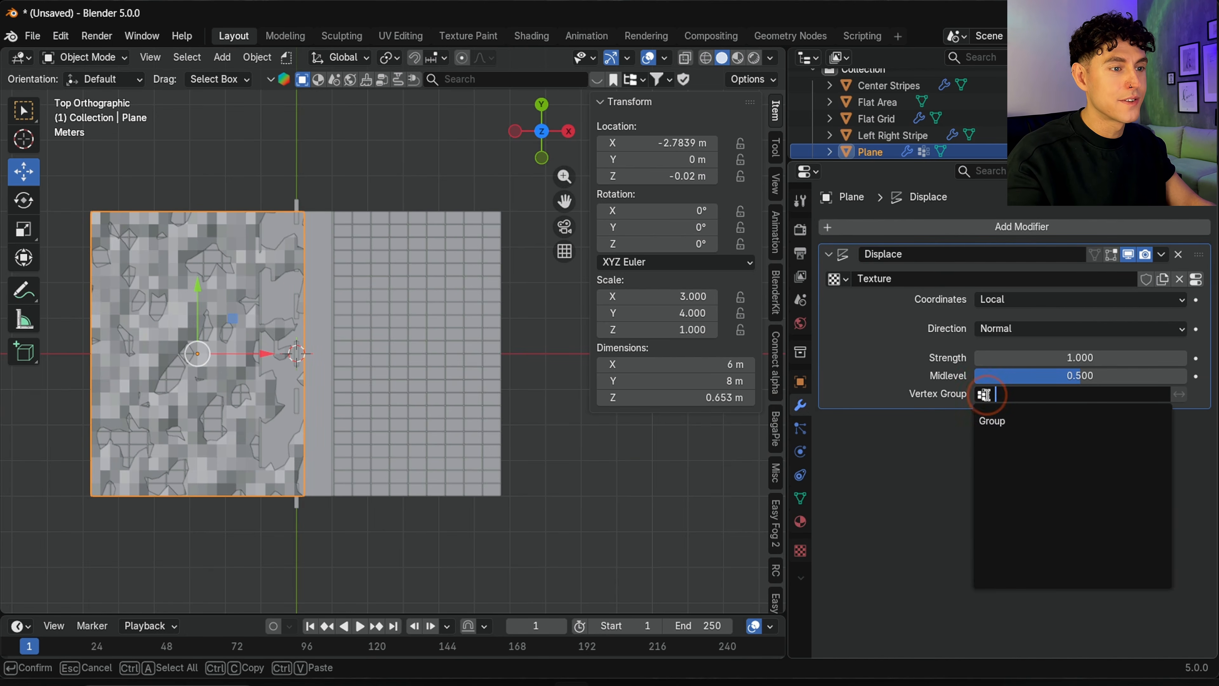
pyautogui.click(1001, 421)
pyautogui.click(1067, 355)
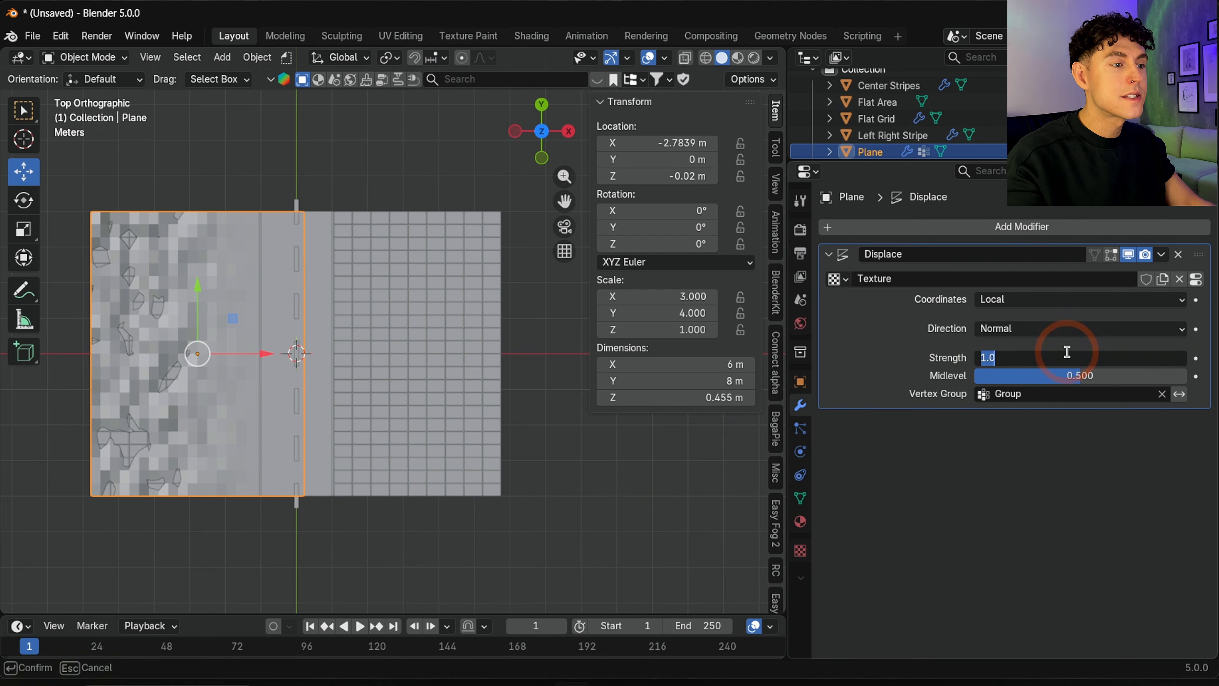
pyautogui.write('15')
pyautogui.press('Return')
pyautogui.click(1080, 377)
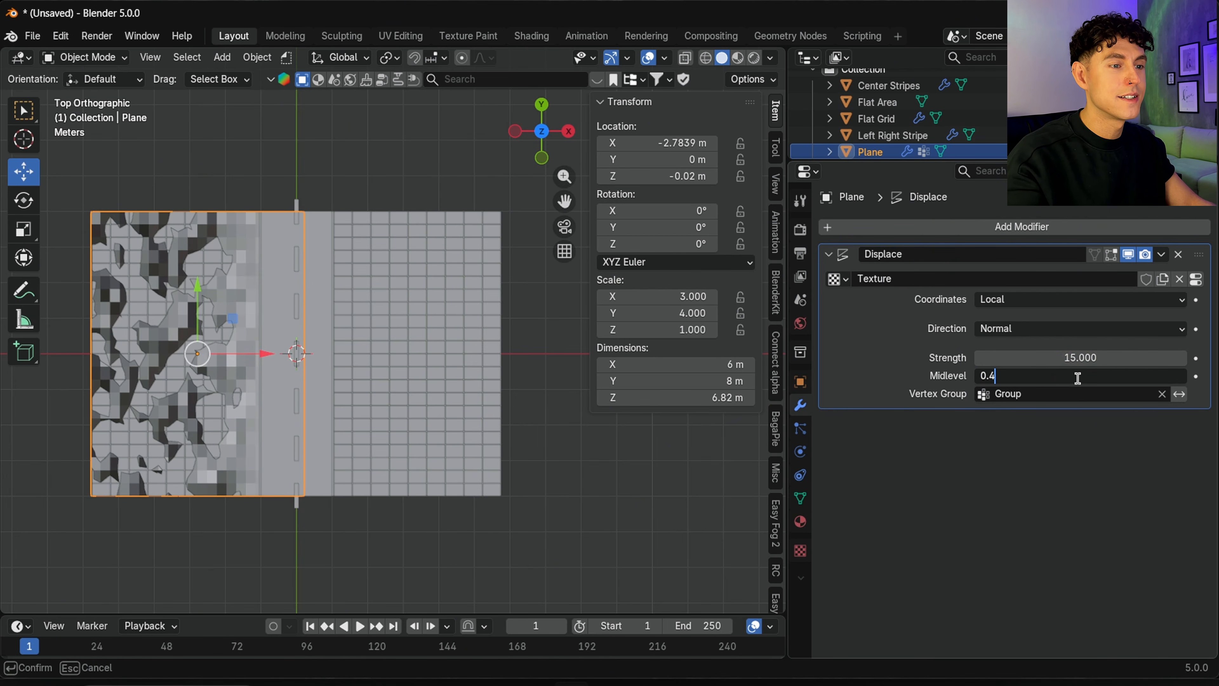
pyautogui.write('0.4')
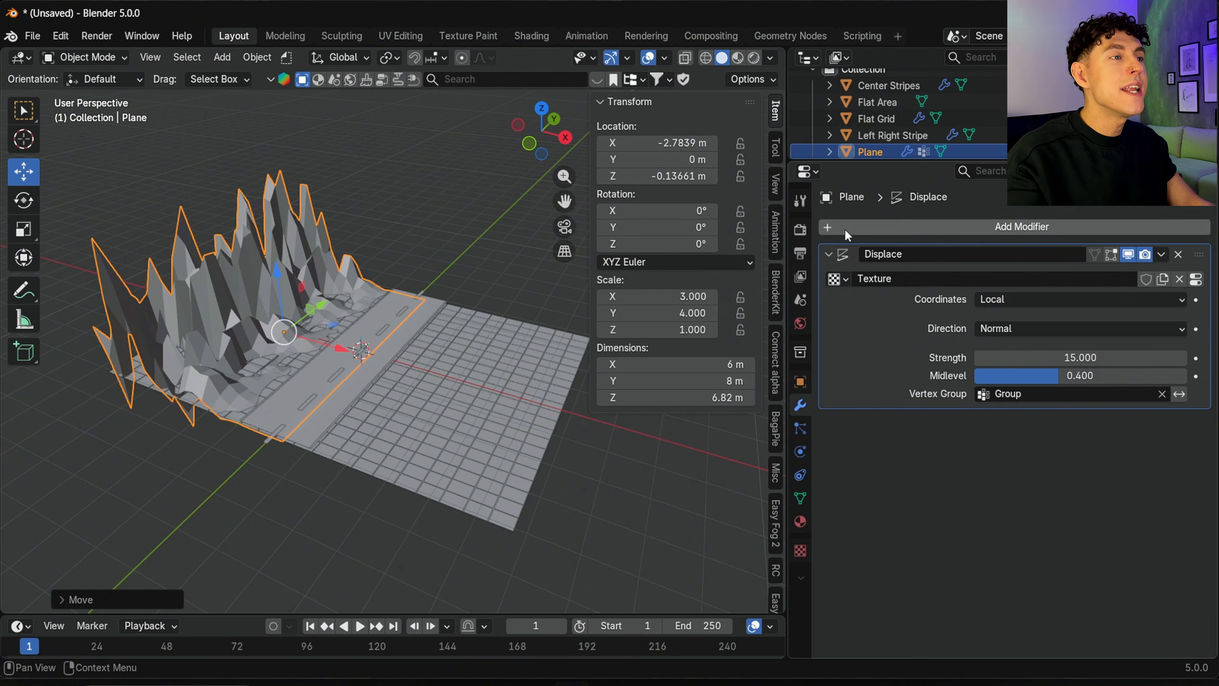
# Add a Mirror modifier to the displaced mountain plane, using the road as the mirror object.
pyautogui.click(845, 229)
pyautogui.moveTo(817, 209)
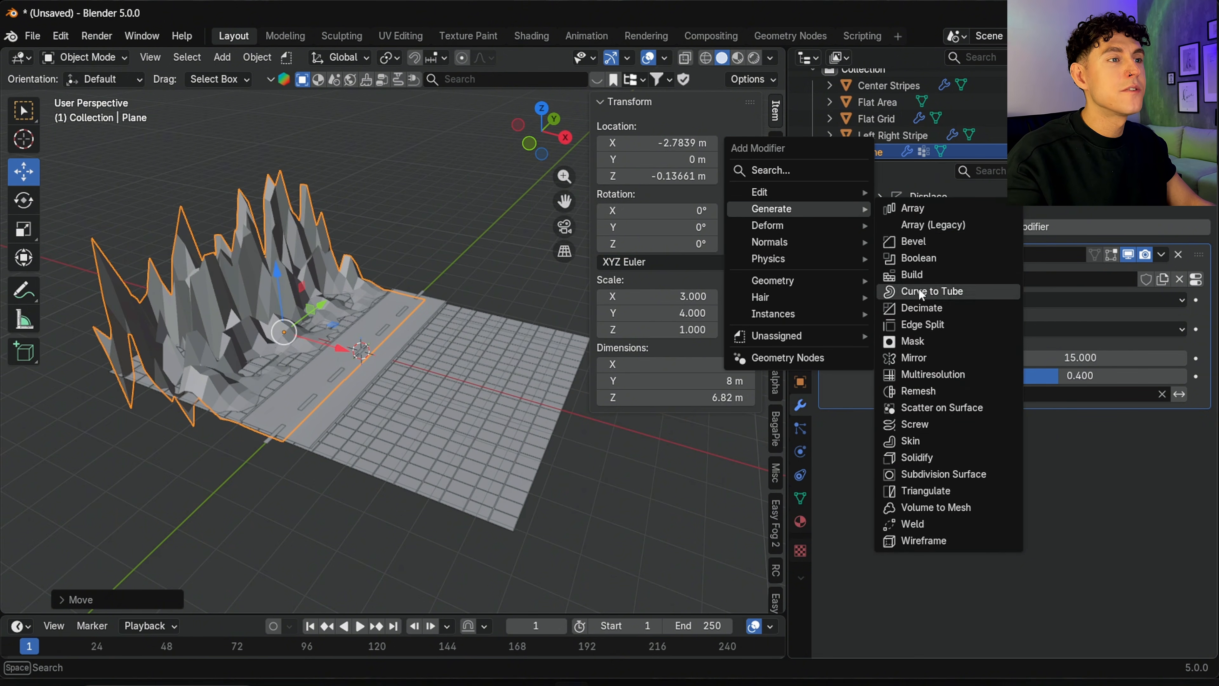
pyautogui.click(924, 356)
pyautogui.click(1179, 505)
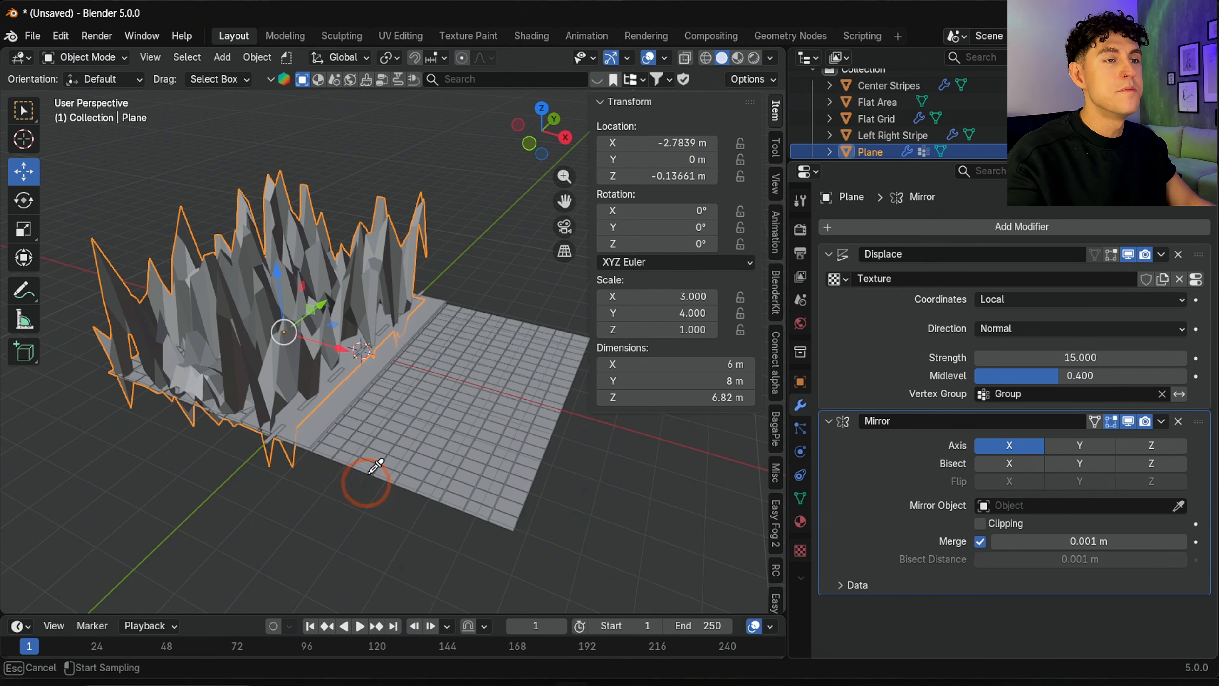
pyautogui.click(324, 413)
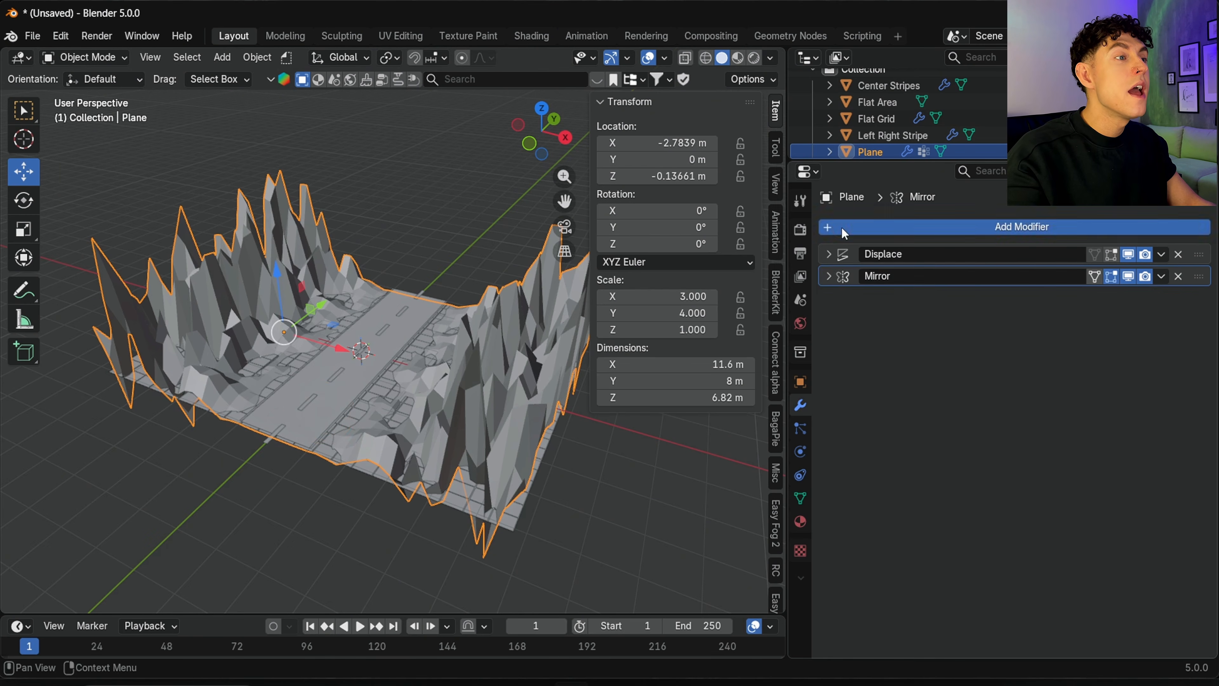
# Add a Wireframe modifier to the mirrored mountain plane and set its thickness to 0.004 m.
pyautogui.click(841, 227)
pyautogui.moveTo(841, 227)
pyautogui.click(920, 561)
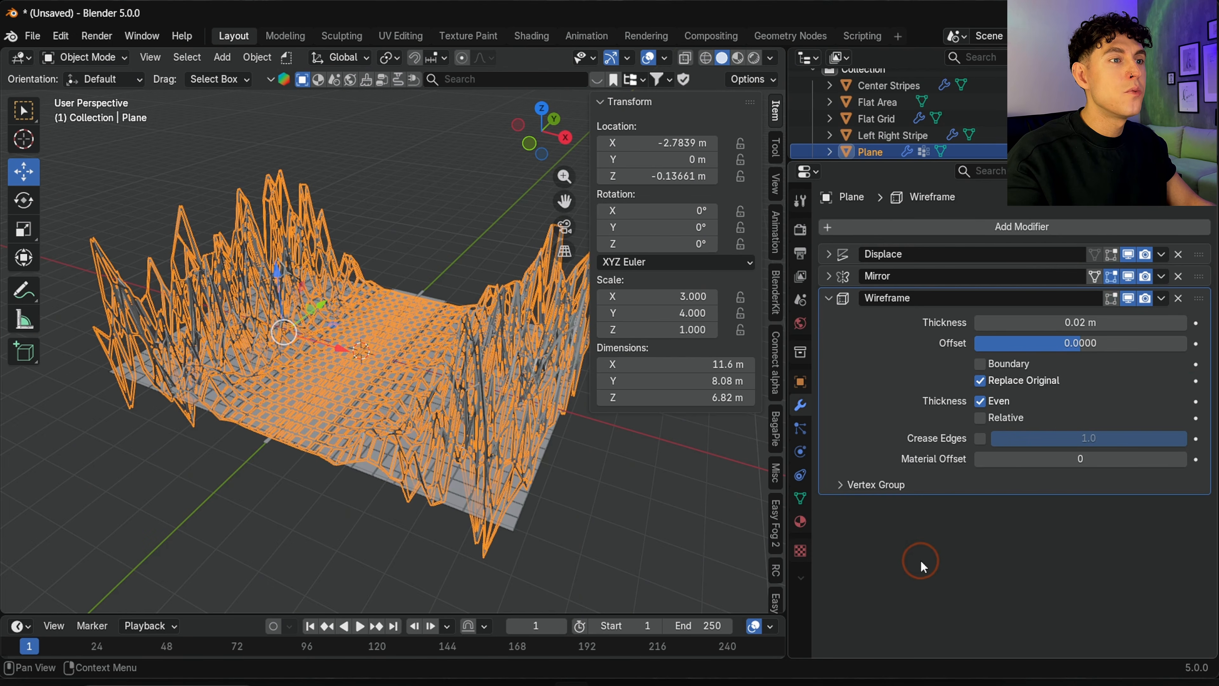
pyautogui.click(1042, 324)
pyautogui.write('04')
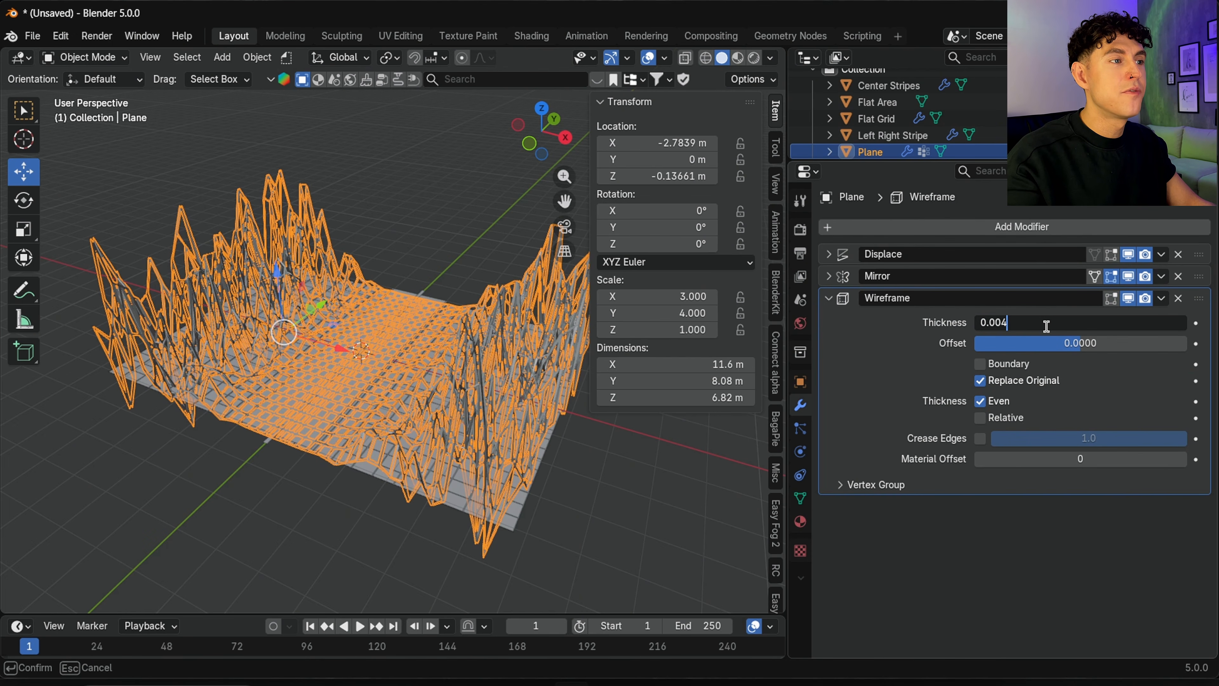
pyautogui.write('.004')
pyautogui.press('Return')
# Paste a copy of the wireframe hills in place and remove the Wireframe modifier from the copy.
pyautogui.hotkey('ctrl', 'v')
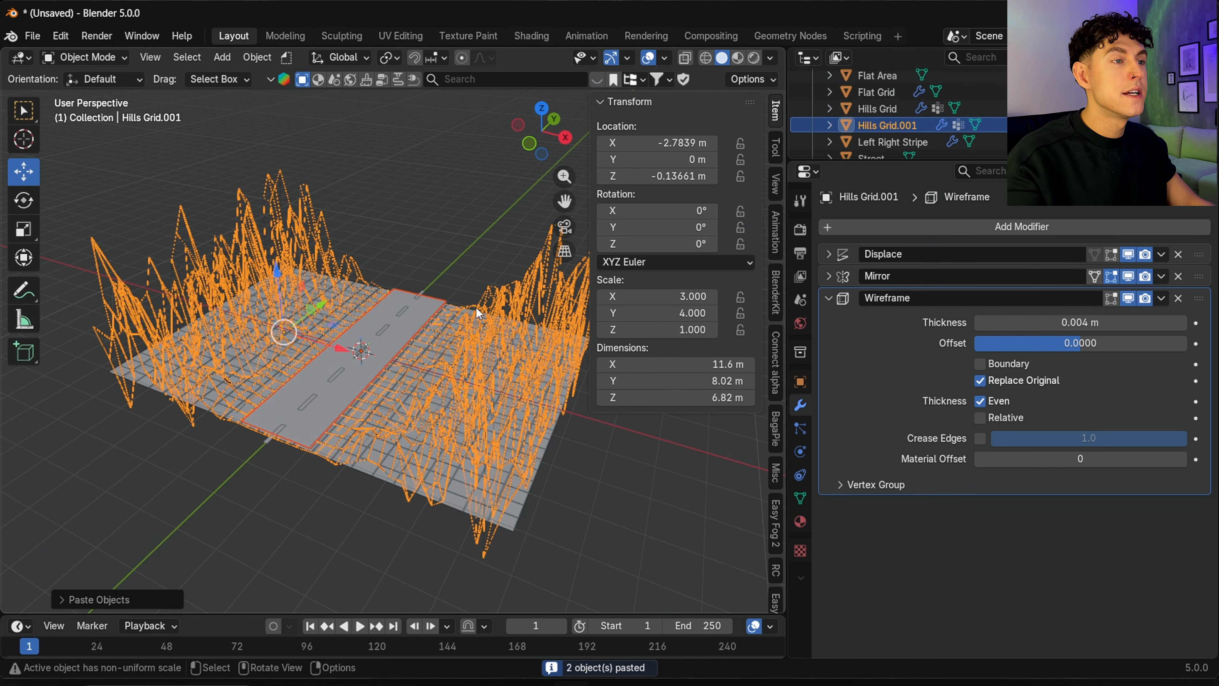
pyautogui.click(1180, 298)
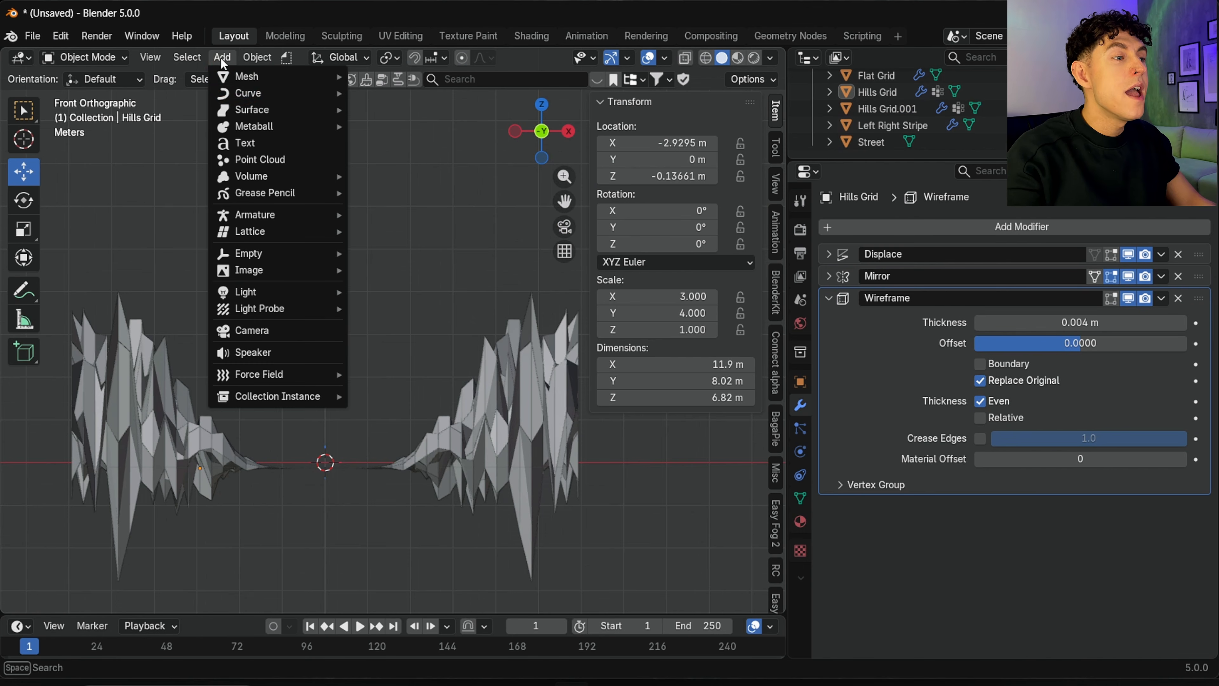
# Add a mesh circle with 100 vertices, rotated 90° around X to face the front view.
pyautogui.moveTo(238, 76)
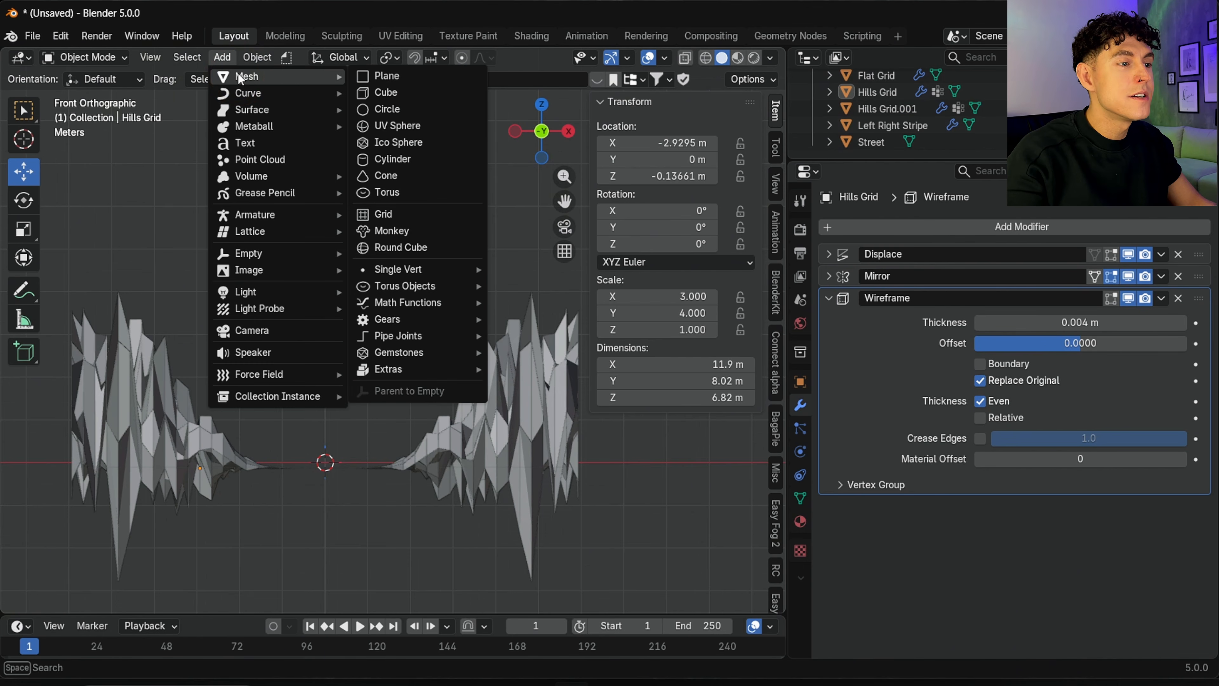
pyautogui.click(417, 109)
pyautogui.click(65, 600)
pyautogui.doubleClick(208, 421)
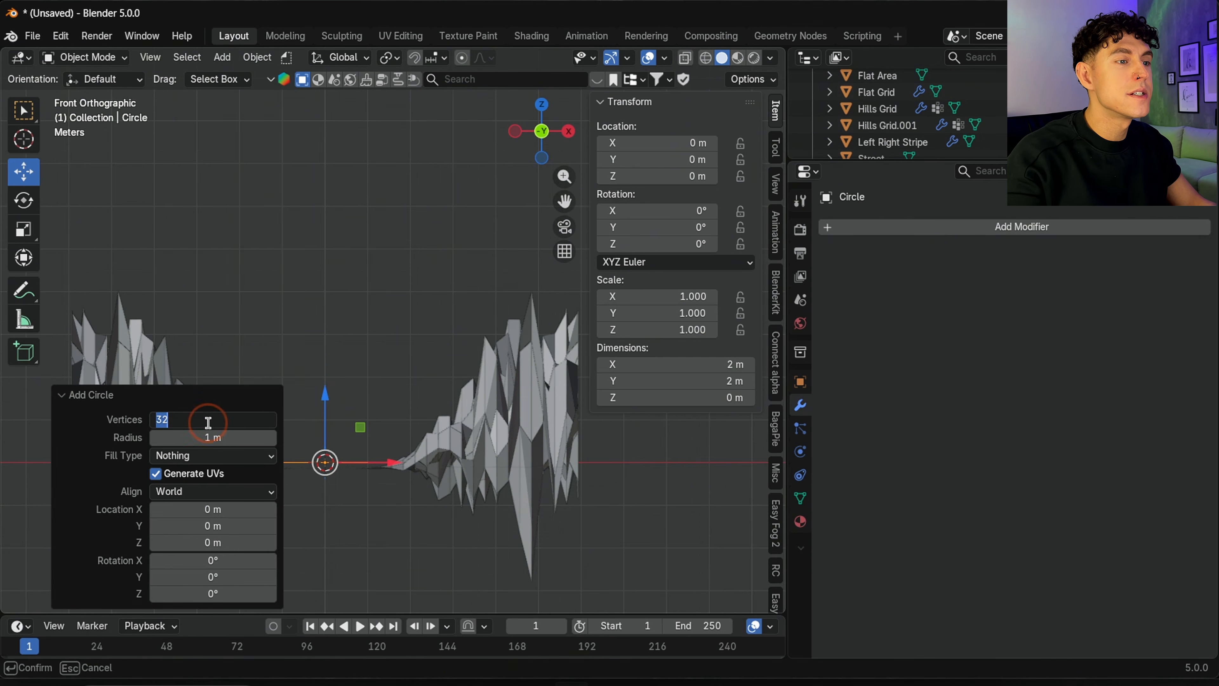
pyautogui.write('100')
pyautogui.press('Return')
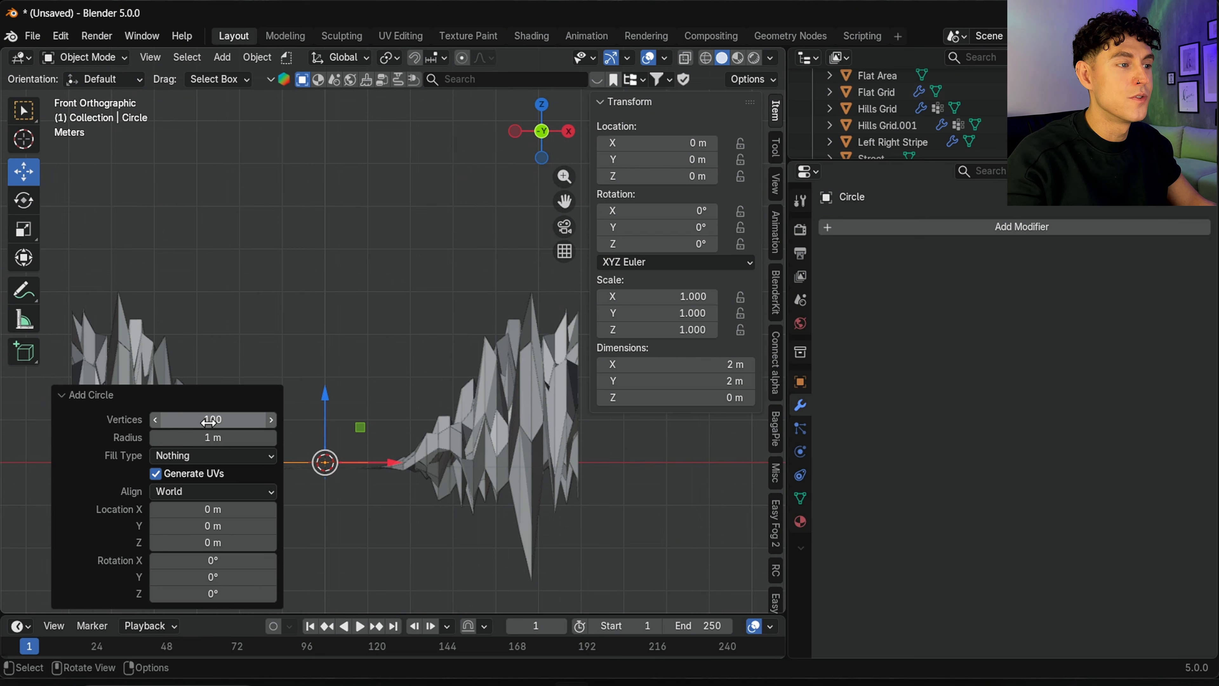
pyautogui.click(213, 562)
pyautogui.press('Return')
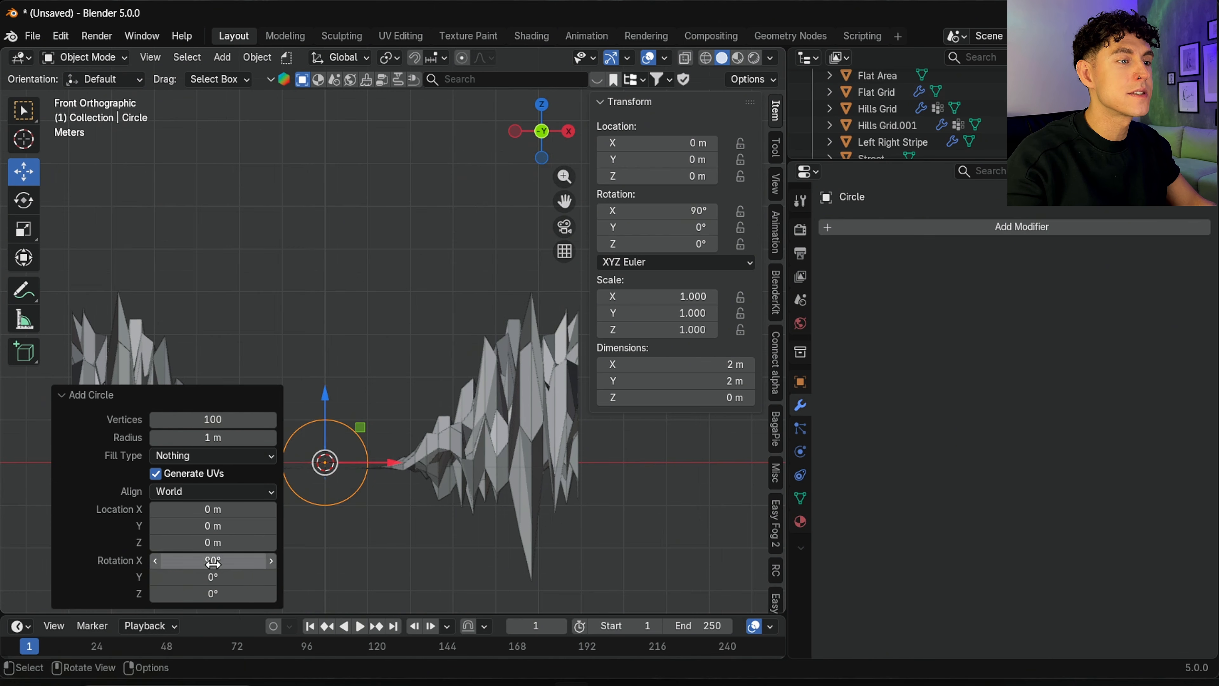
# Raise the circle to about 3.86 m on Z and fill it with a face in Edit Mode.
pyautogui.moveTo(320, 394); pyautogui.dragTo(318, 213)
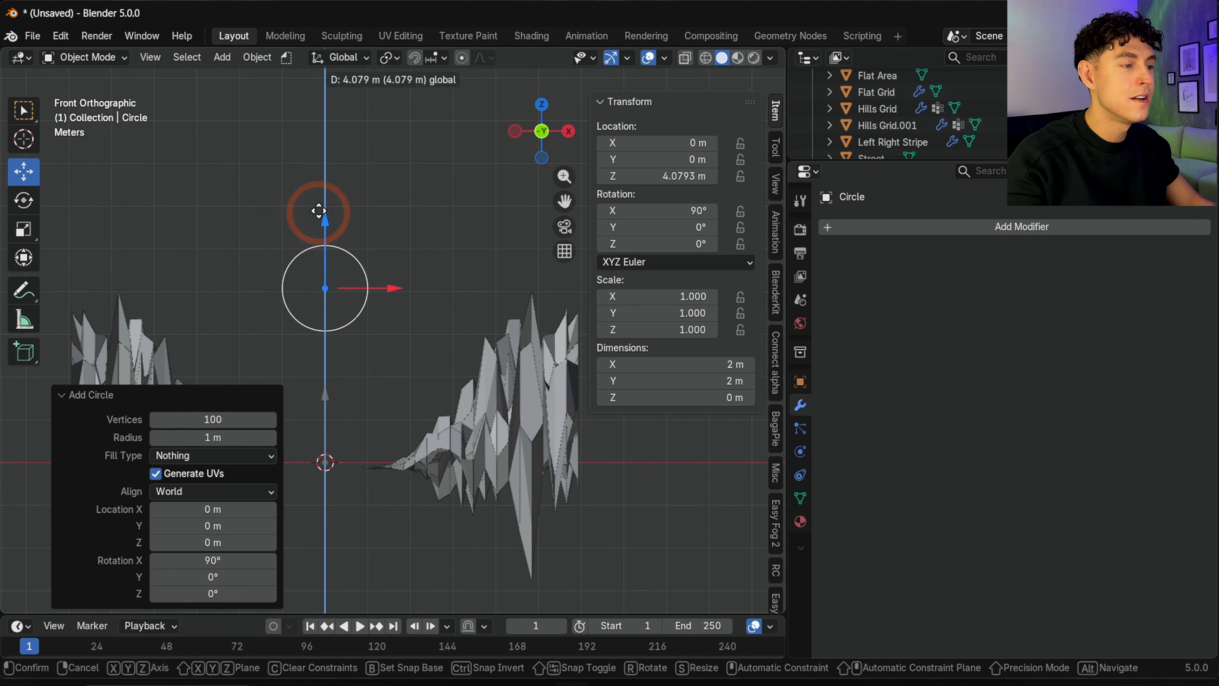
pyautogui.scroll(4, 318, 212)
pyautogui.click(110, 63)
pyautogui.click(110, 95)
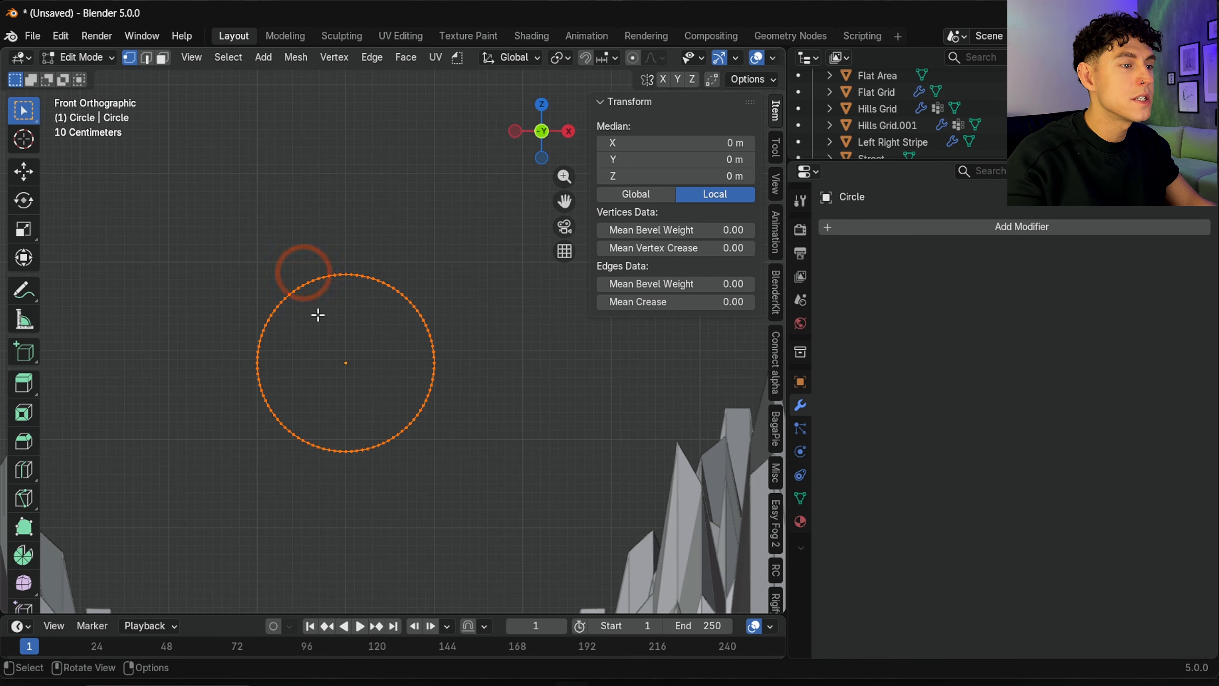
pyautogui.press('f')
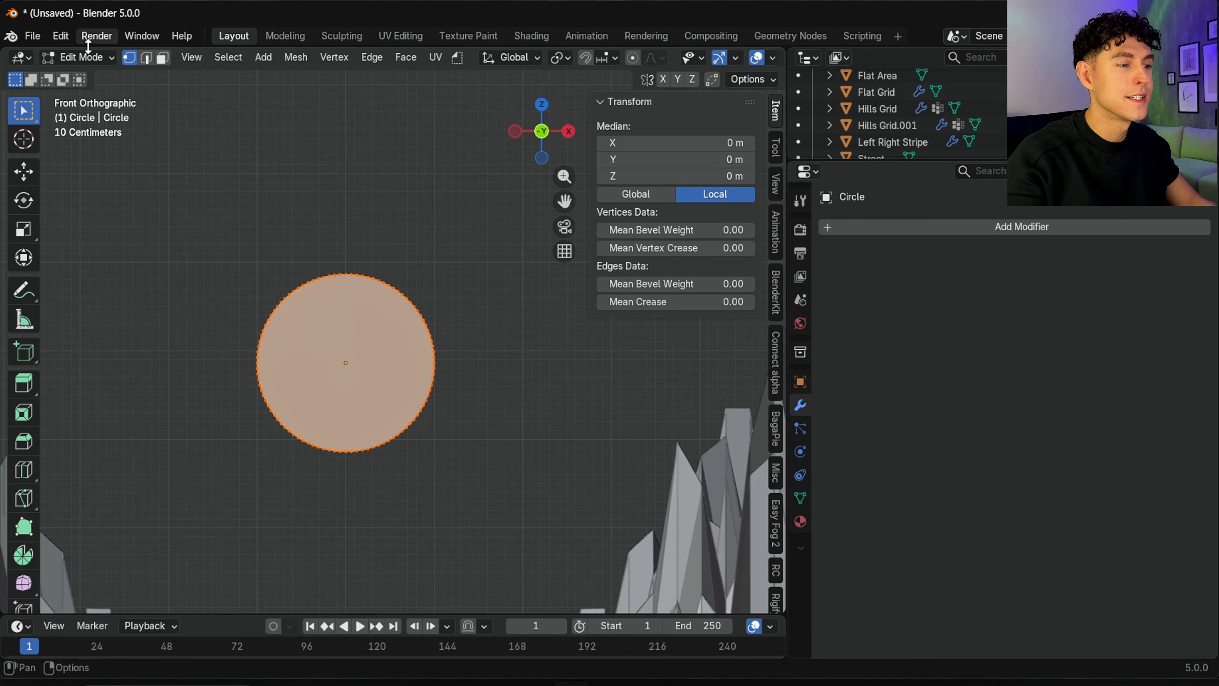
pyautogui.click(87, 54)
pyautogui.click(96, 73)
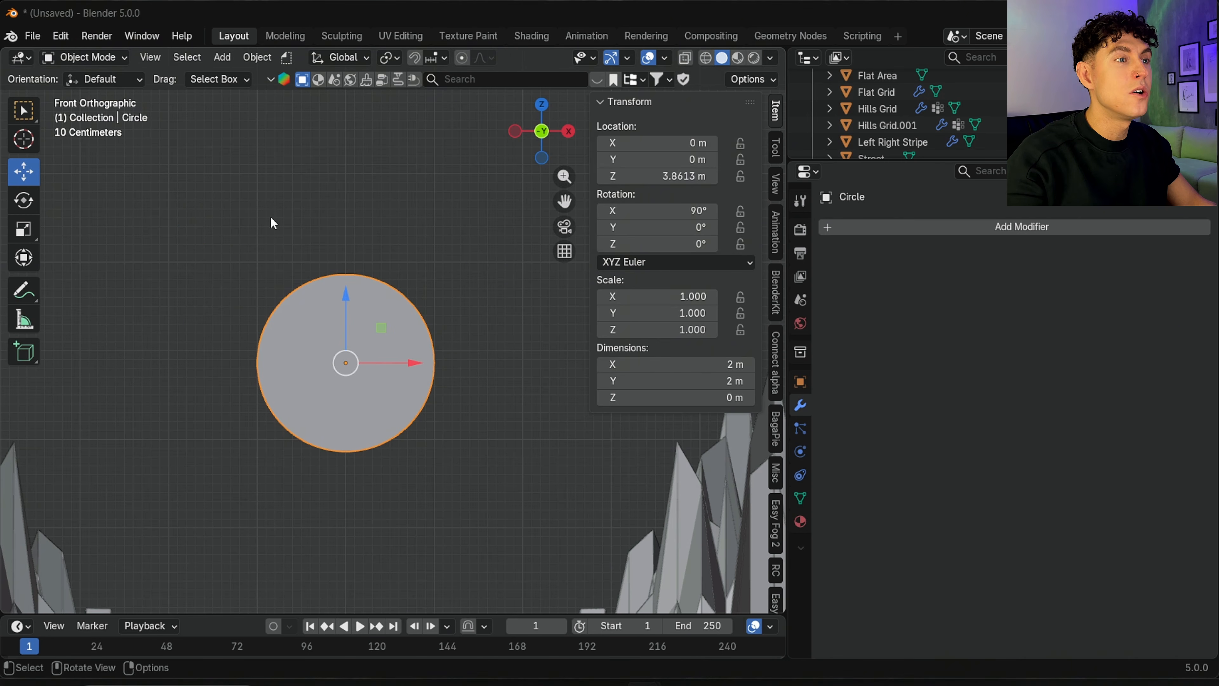
# Add a cube scaled to 1.37 × 0.13 × 0.13 as a bar across the circle's lower part, at about 3.15 m on Z.
pyautogui.click(222, 57)
pyautogui.moveTo(269, 76)
pyautogui.click(386, 93)
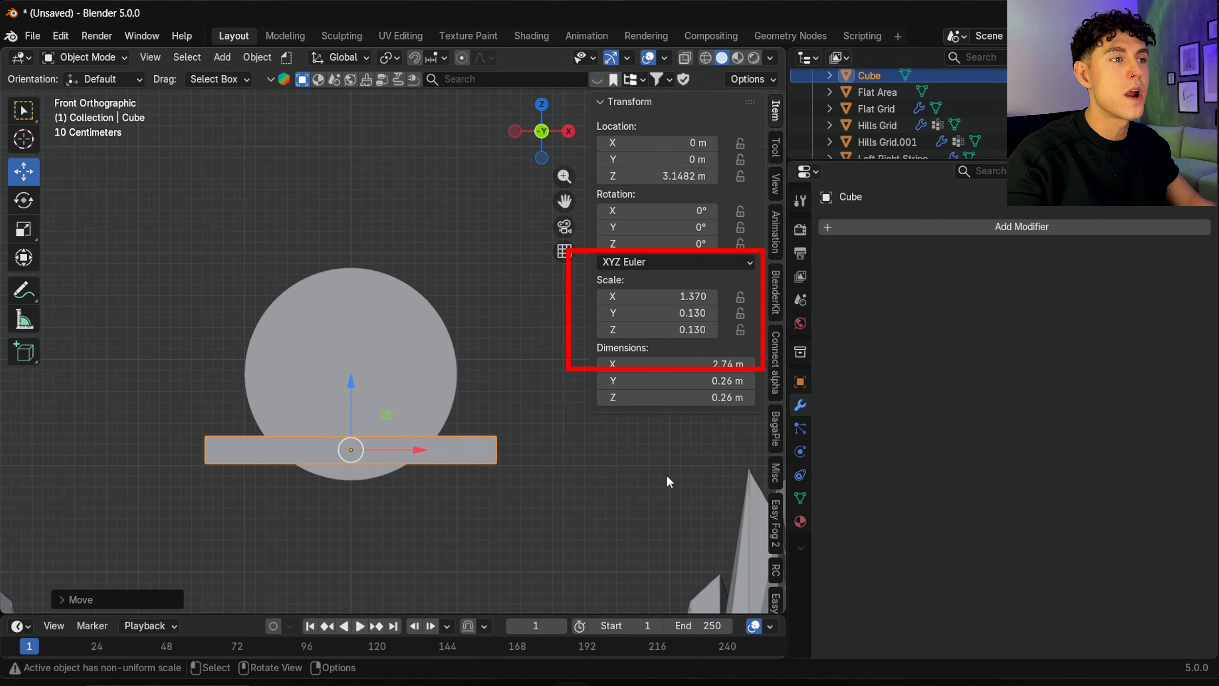
# Add an Array modifier to the bar with a count of 9.
pyautogui.click(845, 227)
pyautogui.moveTo(845, 227)
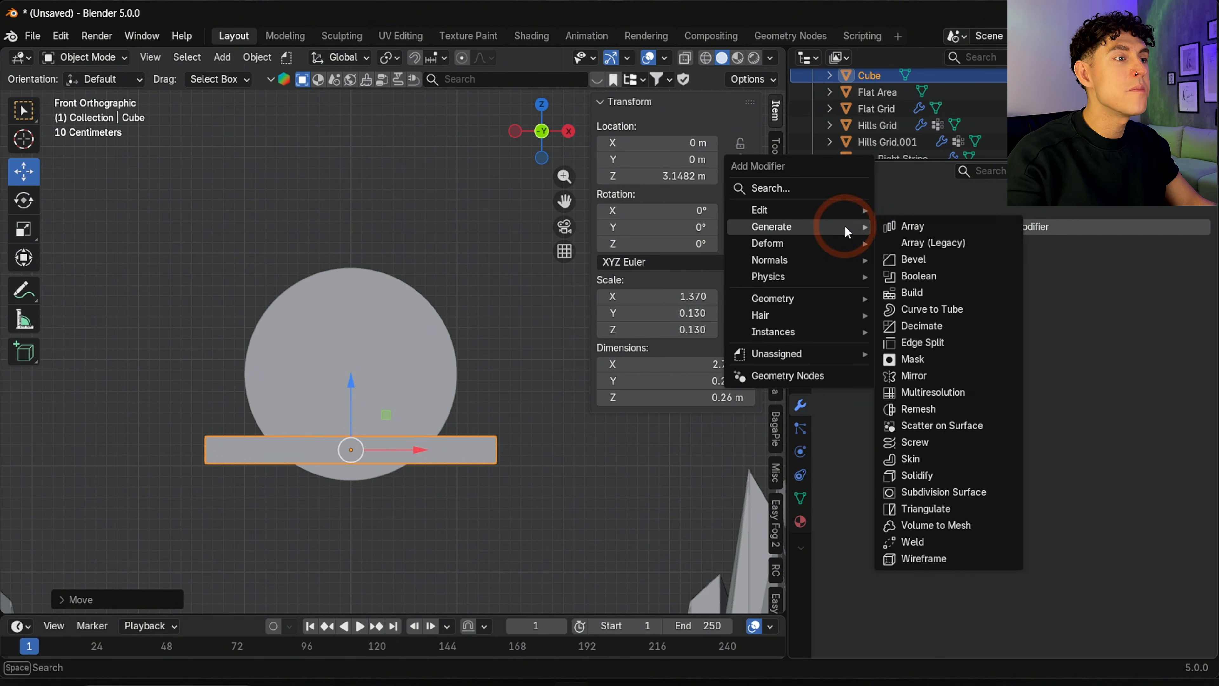
pyautogui.click(883, 226)
pyautogui.click(1070, 297)
pyautogui.write('9')
pyautogui.press('Return')
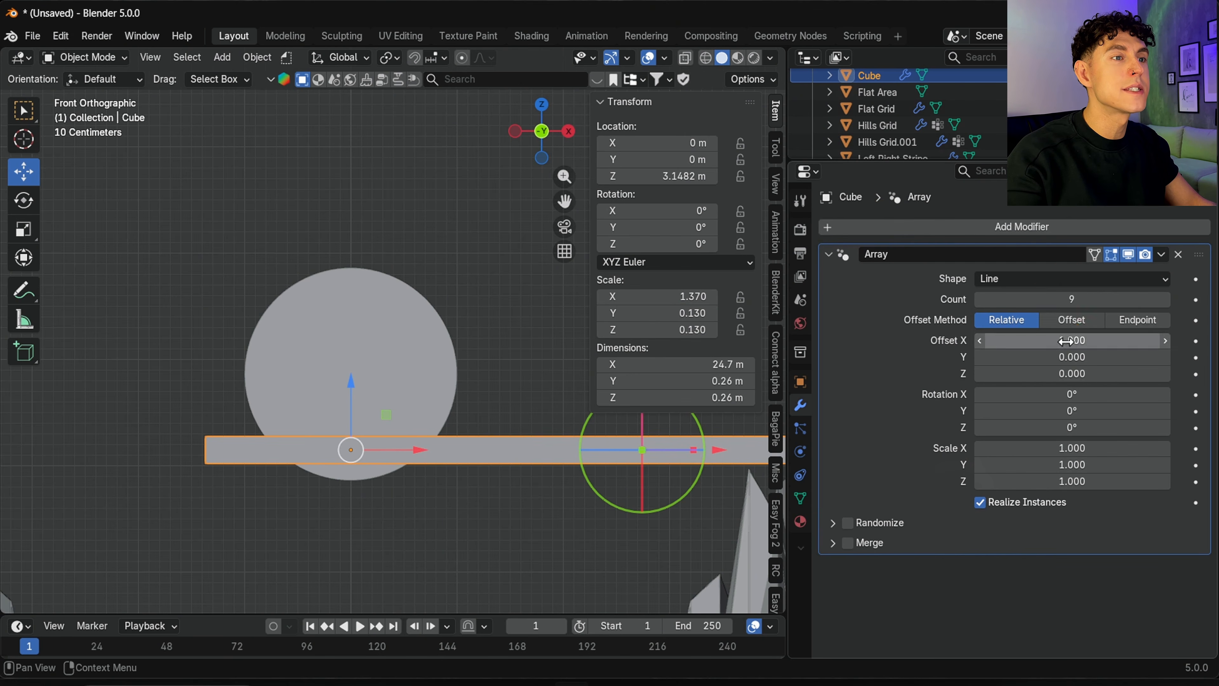
# Set the array's relative offset to 0 on X and 5.5 on Z, with a Z scale of 1.3.
pyautogui.click(1063, 340)
pyautogui.write('0')
pyautogui.press('Return')
pyautogui.click(1061, 374)
pyautogui.write('5.5')
pyautogui.press('Return')
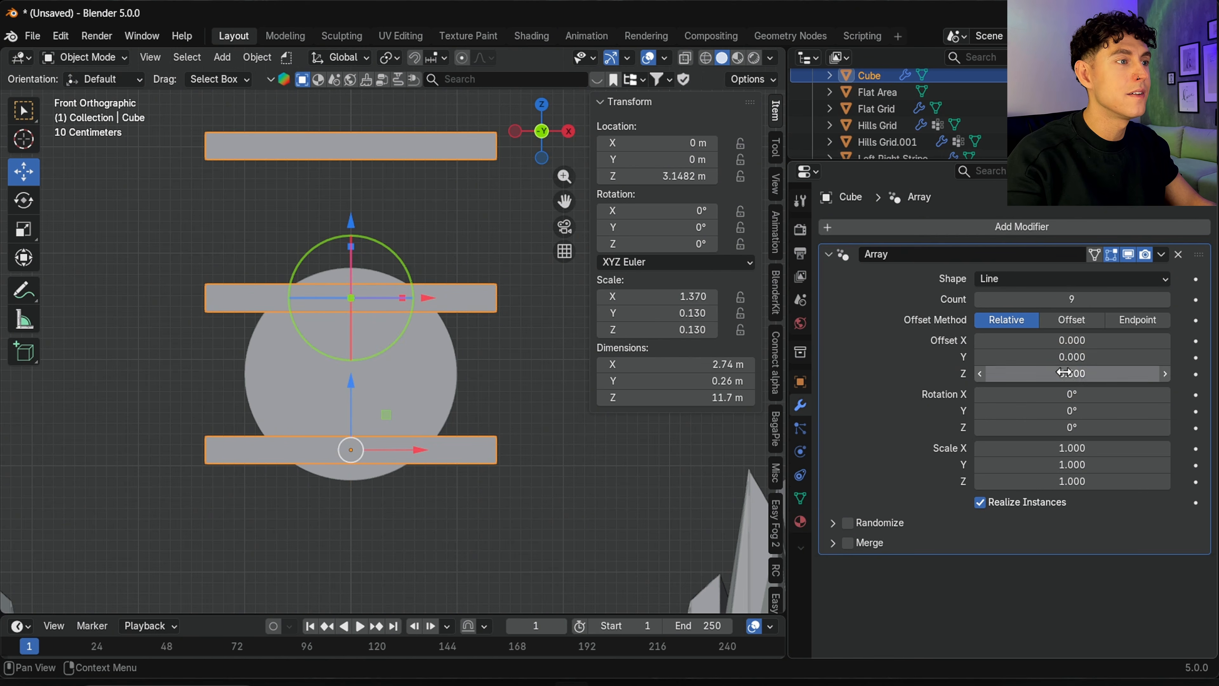
pyautogui.click(1059, 480)
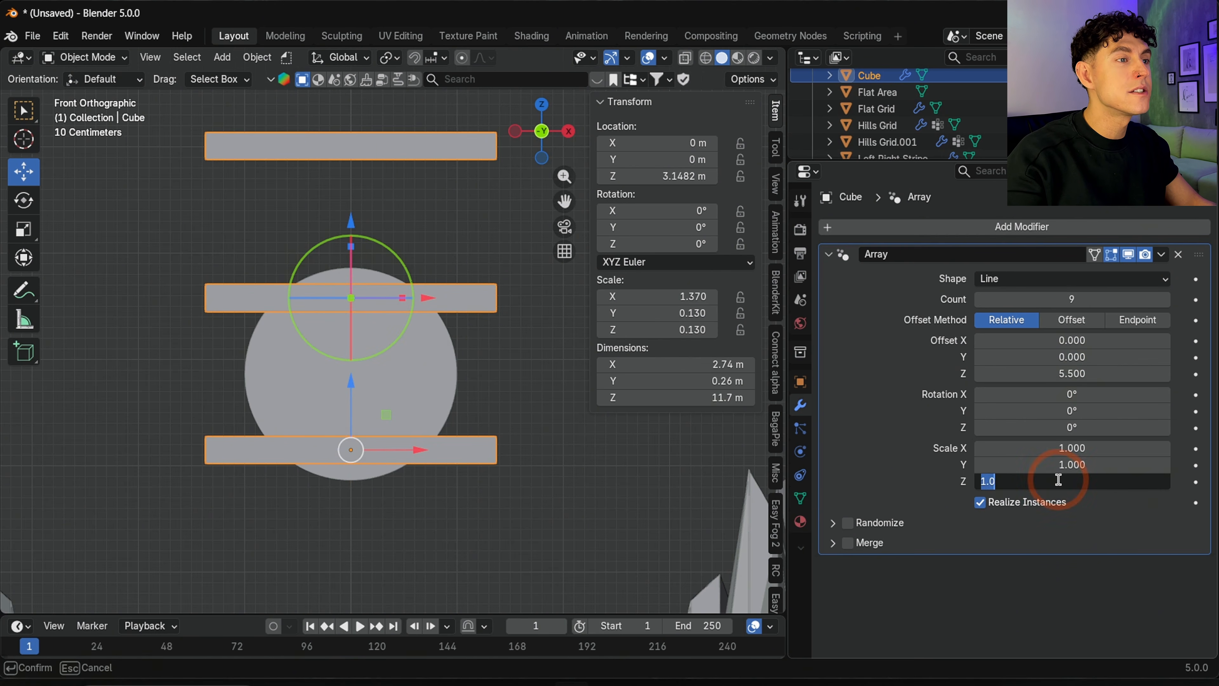
pyautogui.write('1.3')
pyautogui.press('Return')
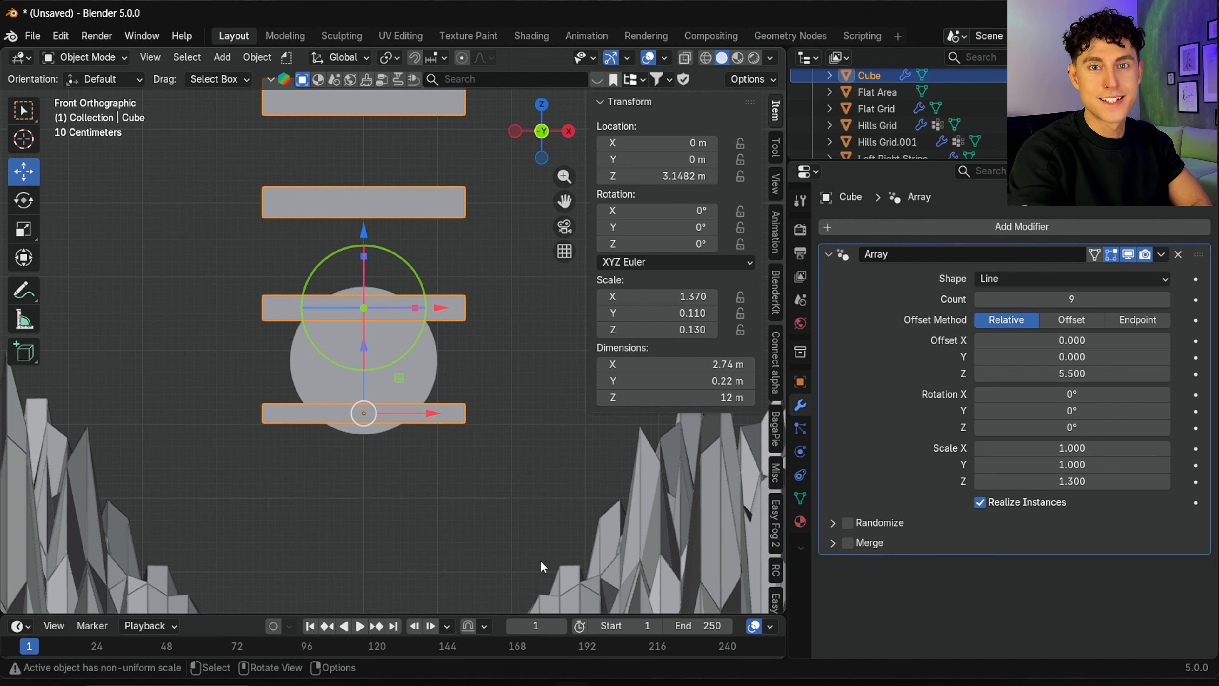
# Set the bar object's own Z scale to 0.013 to make the arrayed stripes thin.
pyautogui.click(652, 332)
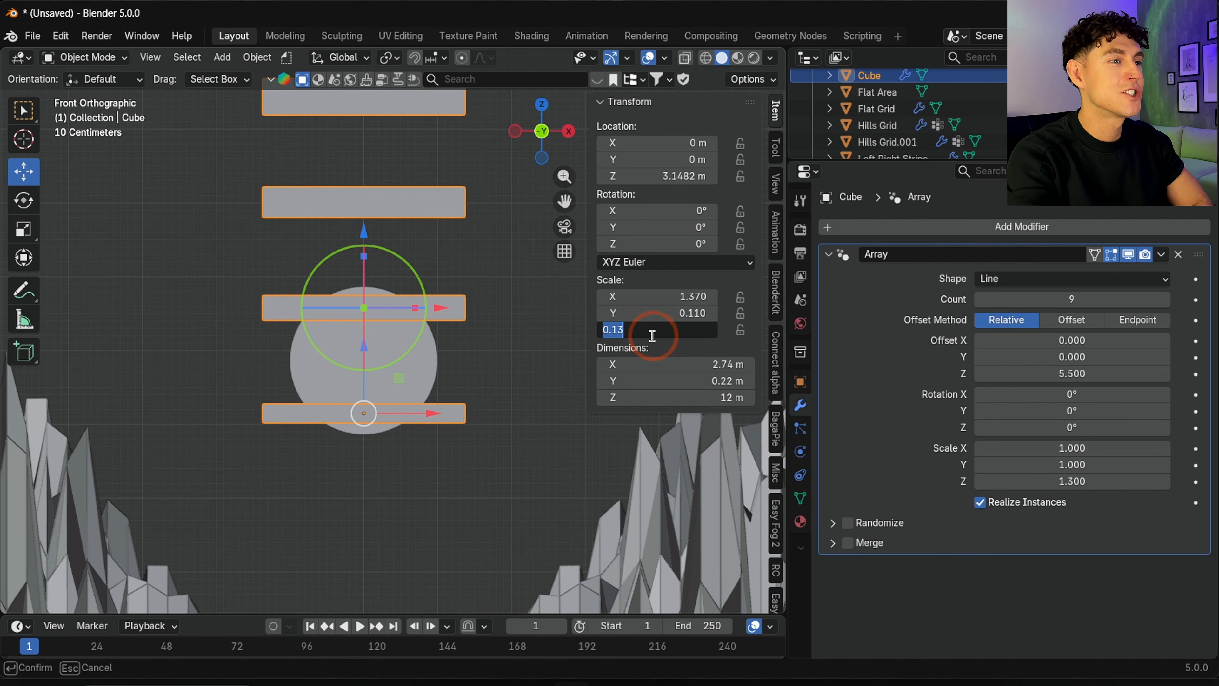
pyautogui.click(612, 331)
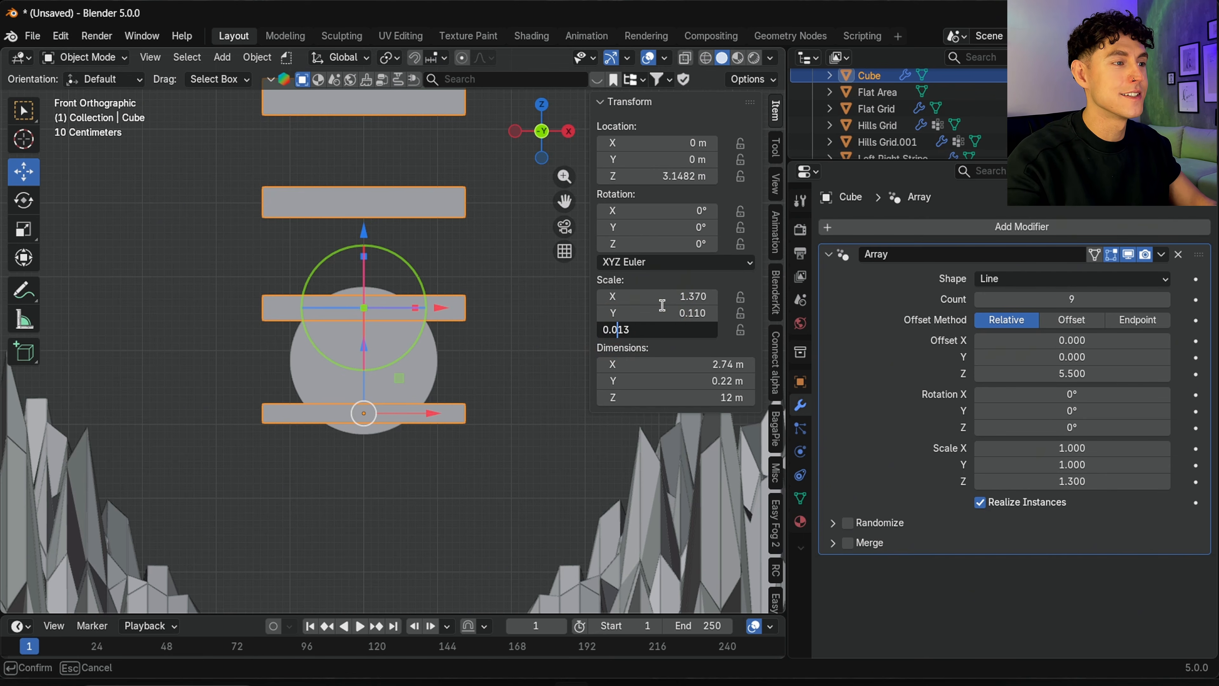
pyautogui.write('0')
pyautogui.press('Return')
# Rotate the stripes 180° around Y and move them over the circle, to about 4.18 m on Z.
pyautogui.click(28, 206)
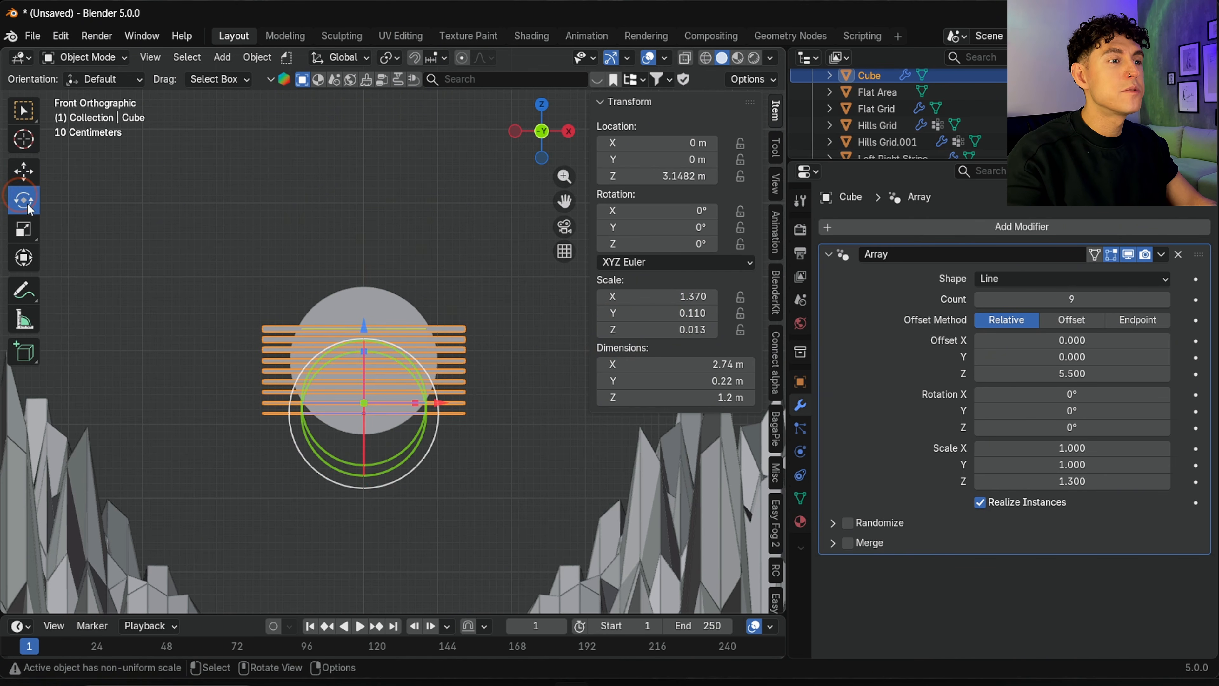
pyautogui.moveTo(337, 504); pyautogui.dragTo(342, 313)
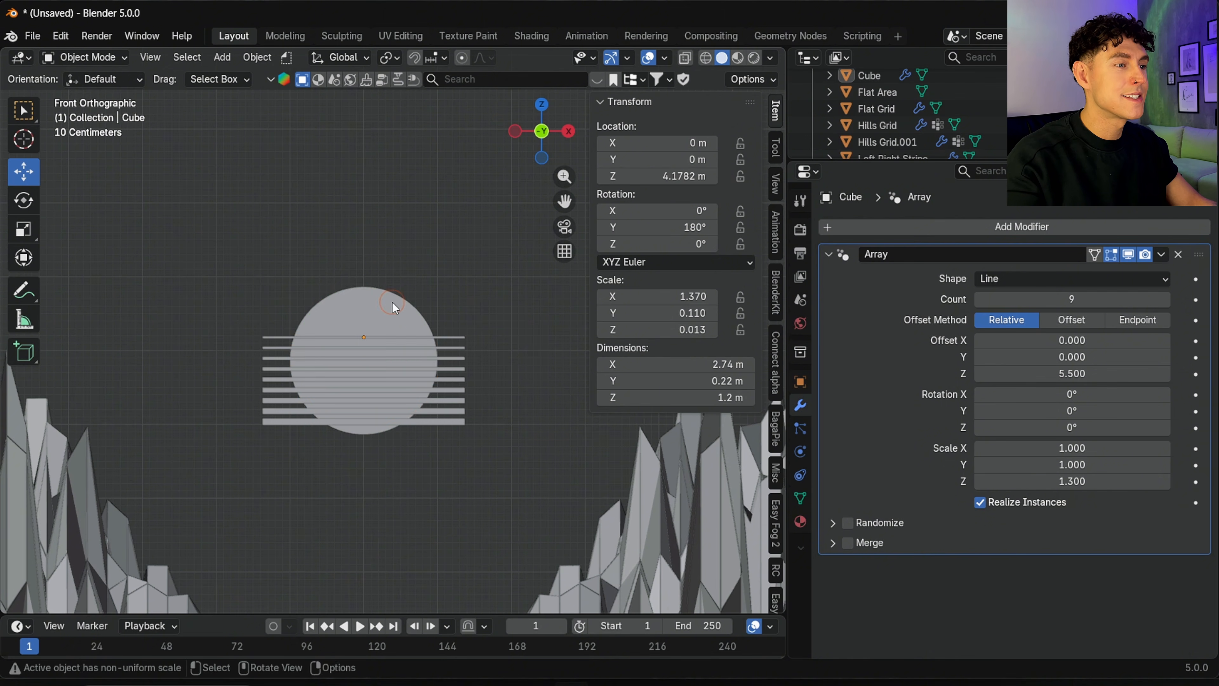
# Add a Boolean modifier in Difference mode to the circle, using the arrayed stripes as the cutting object.
pyautogui.click(395, 308)
pyautogui.click(1000, 229)
pyautogui.moveTo(979, 227)
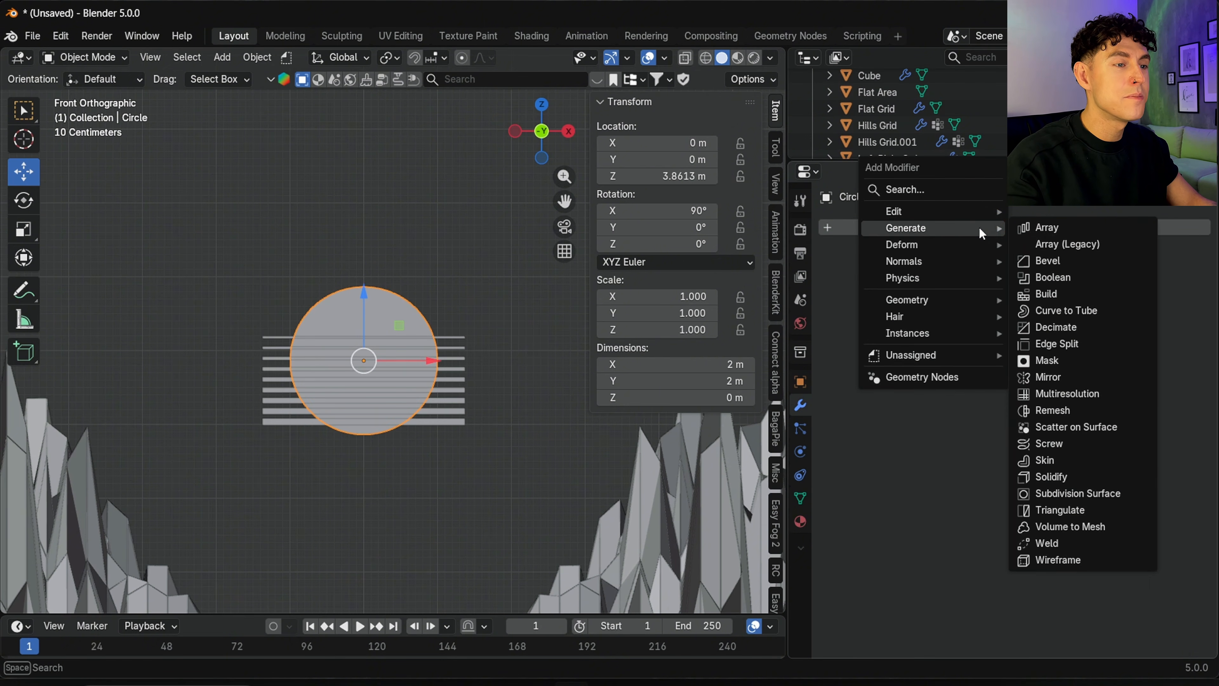
pyautogui.click(1058, 275)
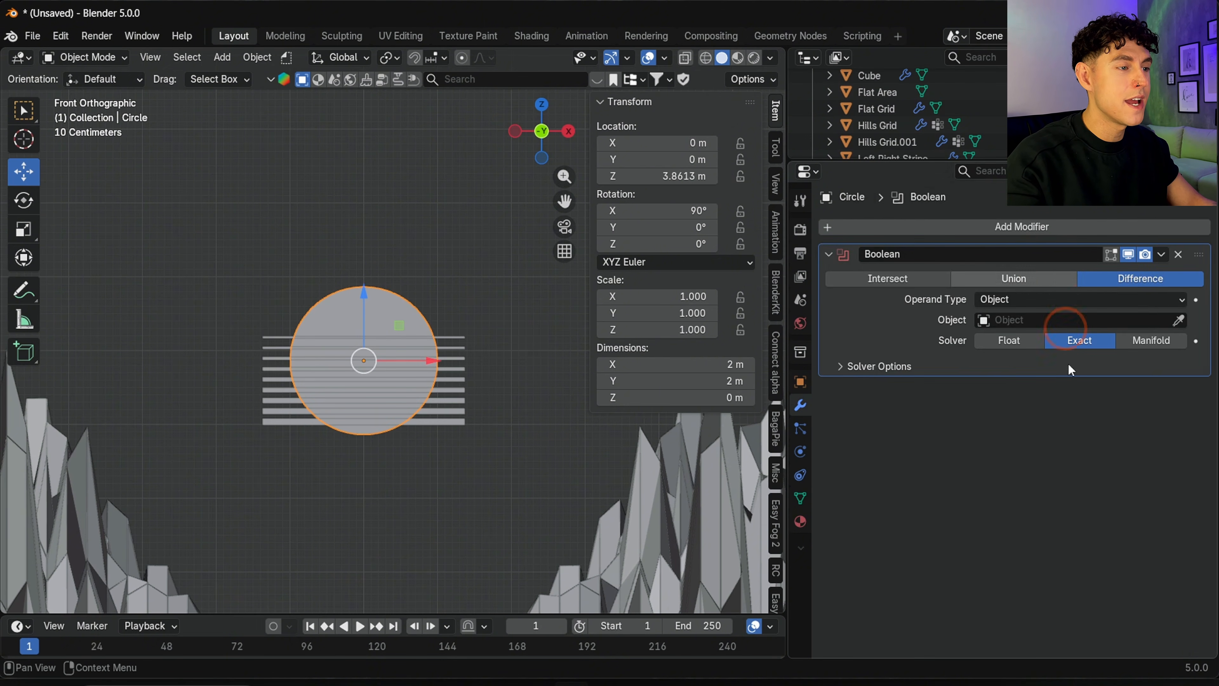
pyautogui.click(1179, 320)
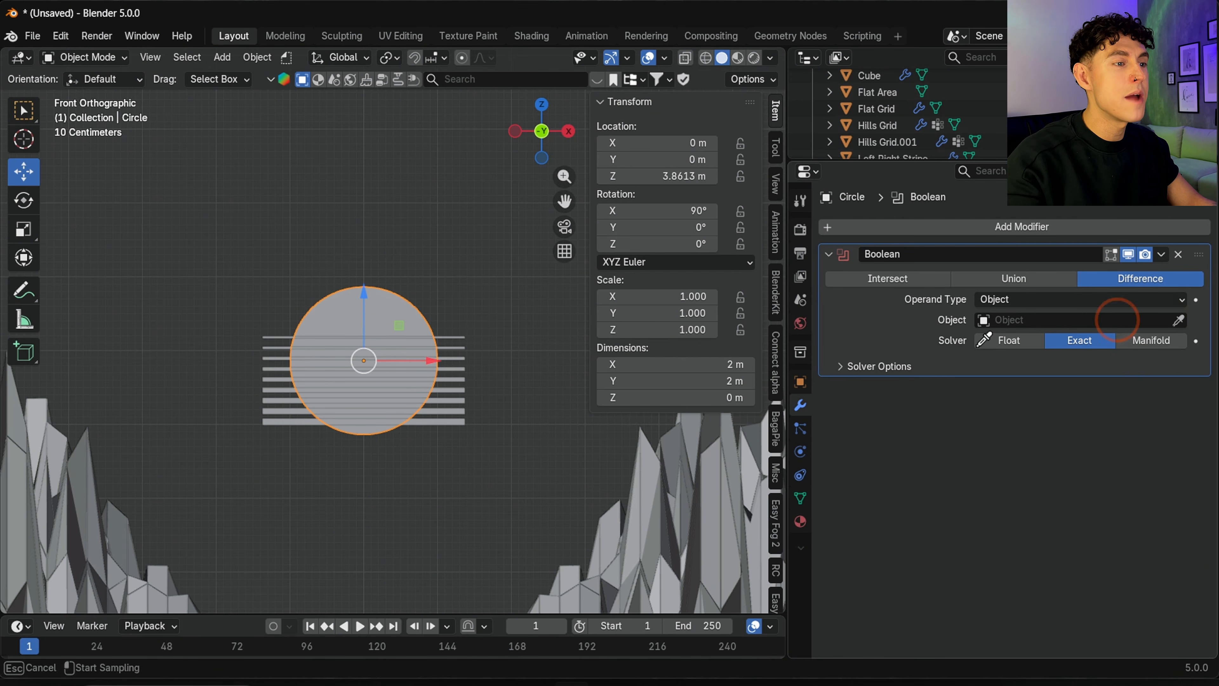
pyautogui.click(455, 425)
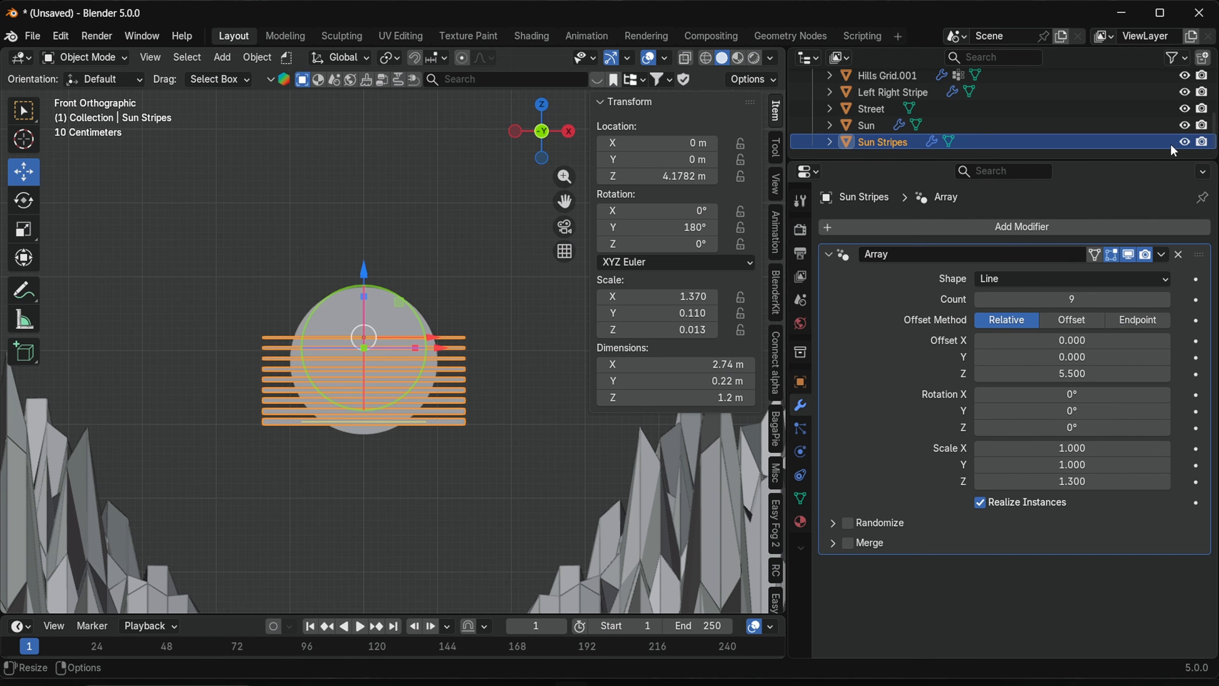
# Hide the Sun Stripes object in the viewport and apply the Boolean modifier on the Sun.
pyautogui.click(1186, 142)
pyautogui.click(579, 374)
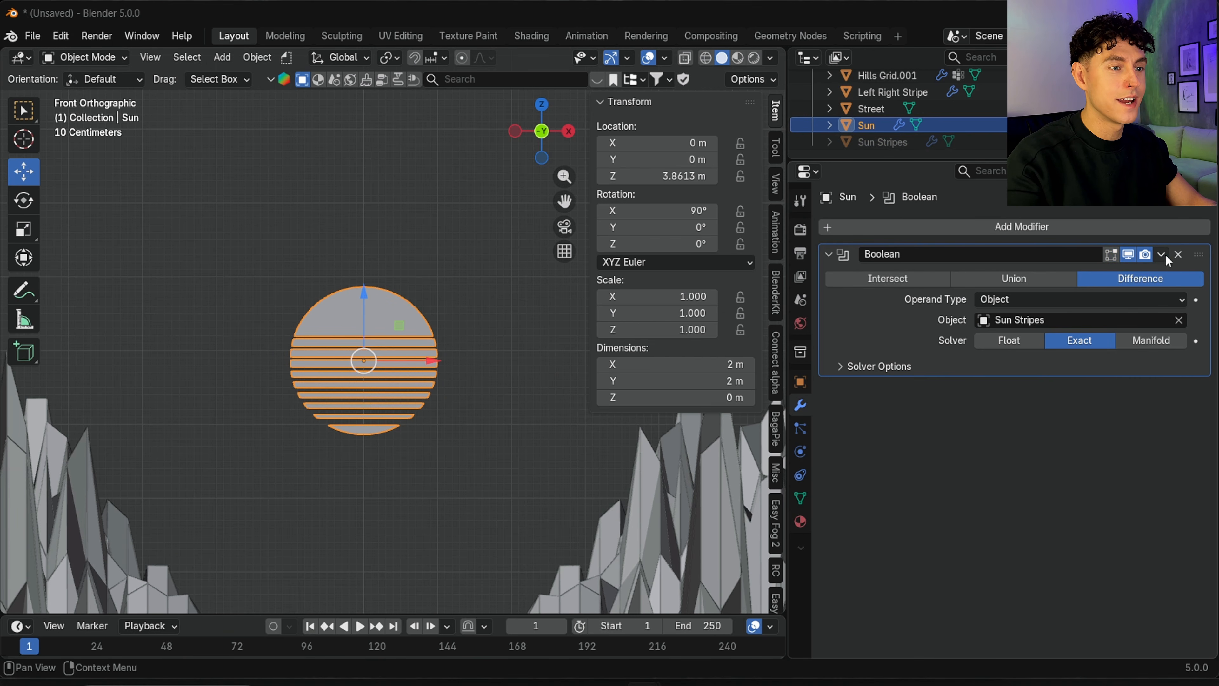
pyautogui.click(1163, 256)
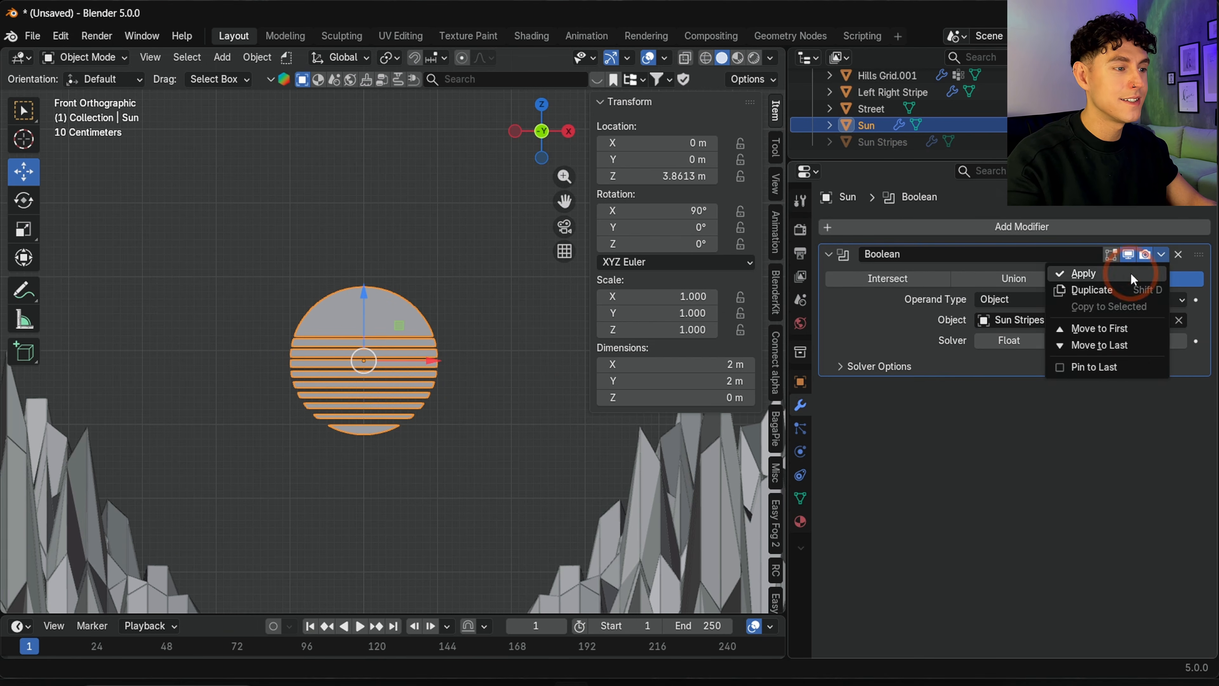
pyautogui.click(1086, 270)
pyautogui.click(480, 202)
# Add a new mesh plane to the scene.
pyautogui.scroll(-2, 393, 202)
pyautogui.click(228, 57)
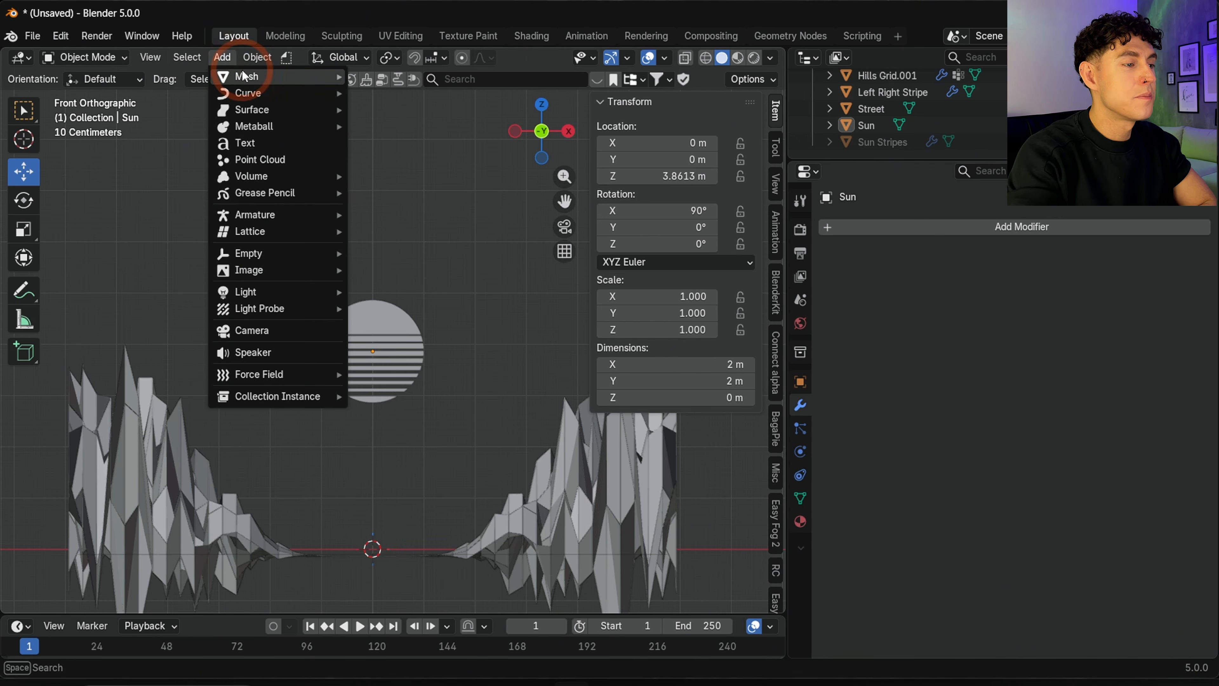
pyautogui.moveTo(249, 76)
pyautogui.click(377, 81)
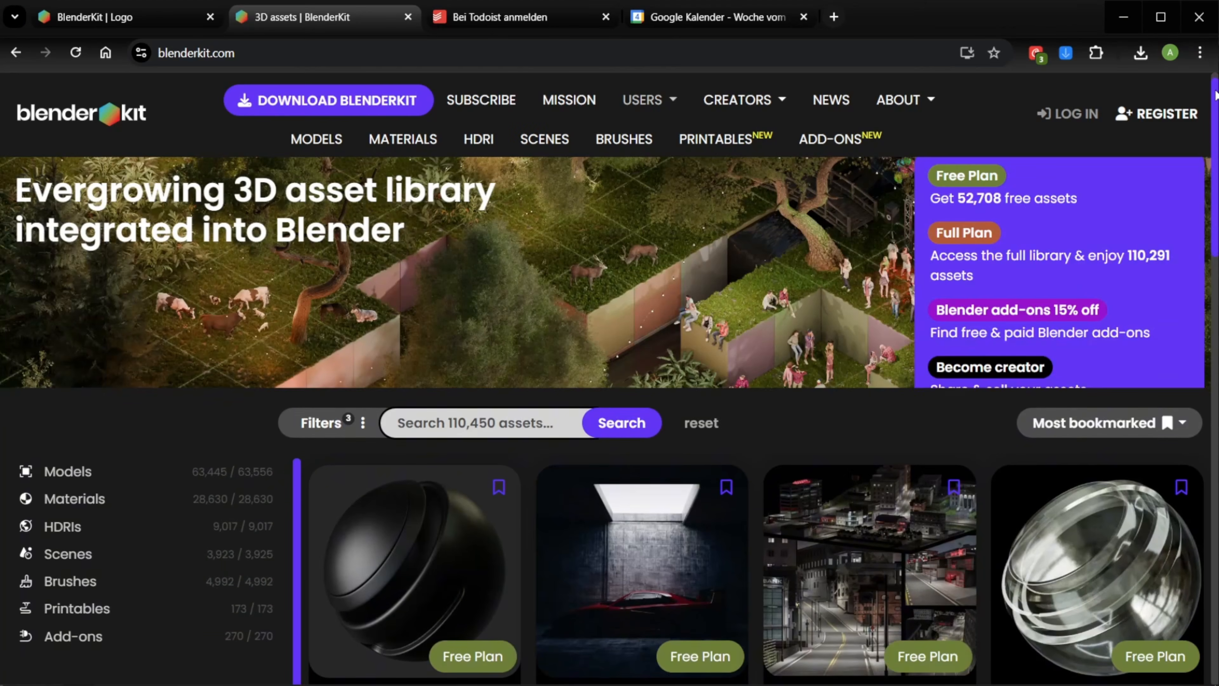
# Look over the BlenderKit website's asset library and the model, material and HDR categories in the BlenderKit add-on.
pyautogui.moveTo(1215, 91); pyautogui.dragTo(1215, 150)
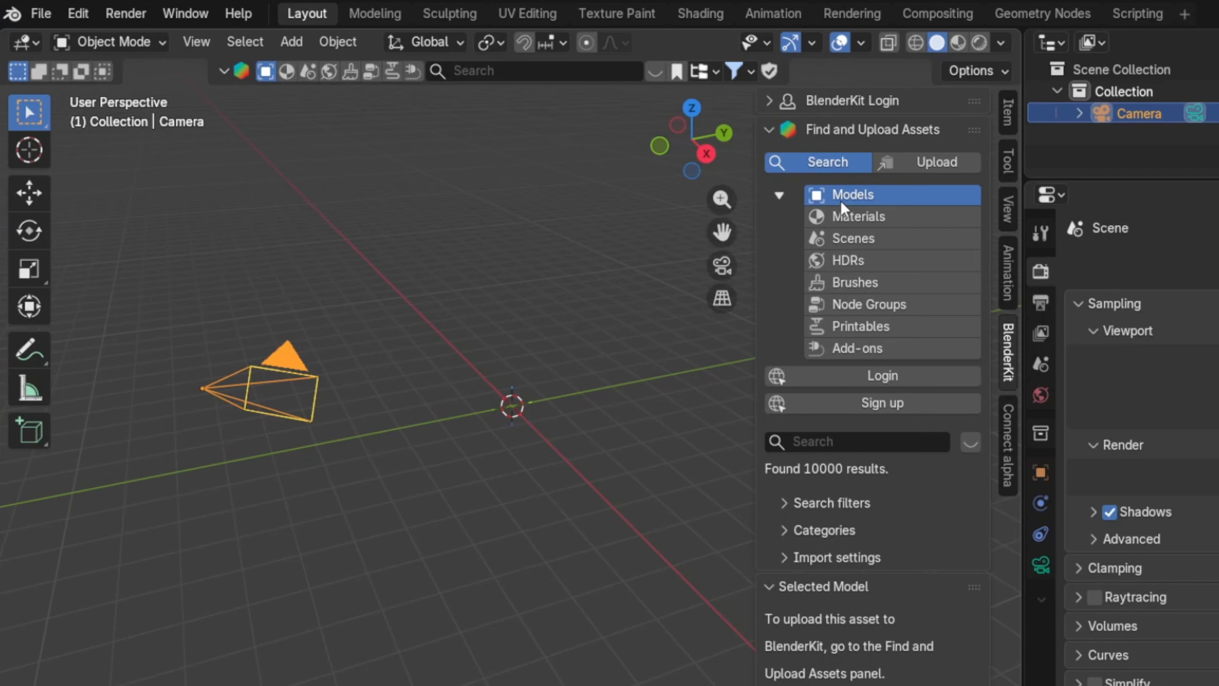
pyautogui.click(841, 214)
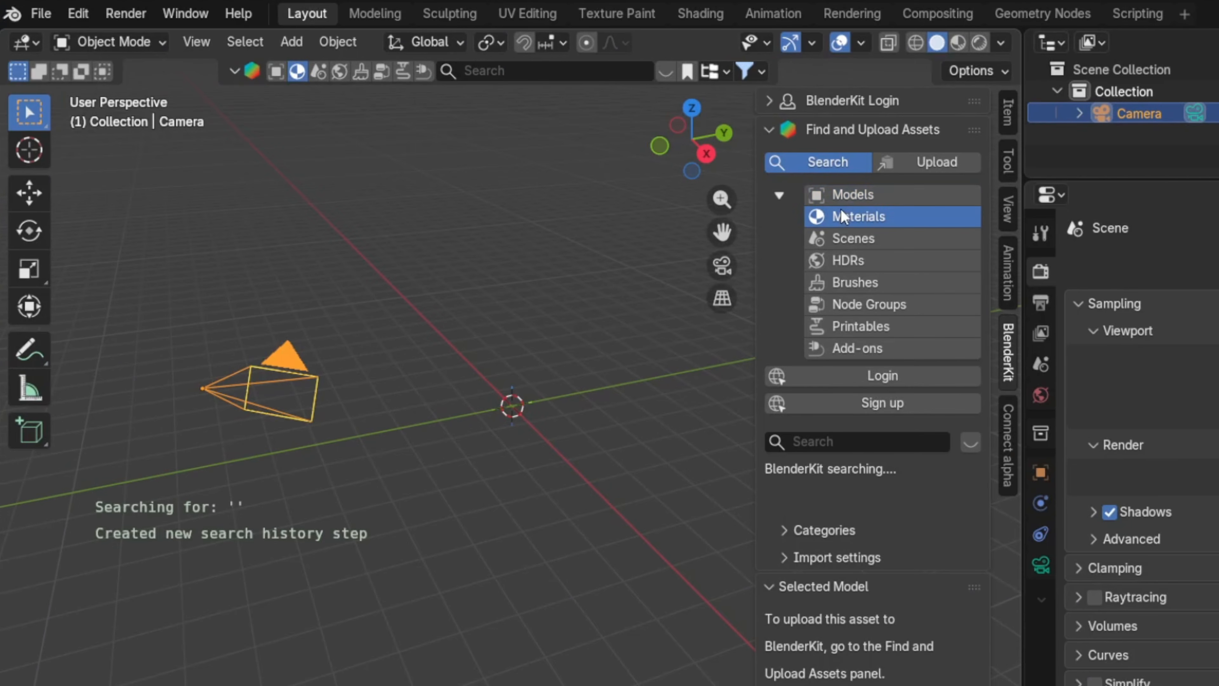
pyautogui.click(842, 197)
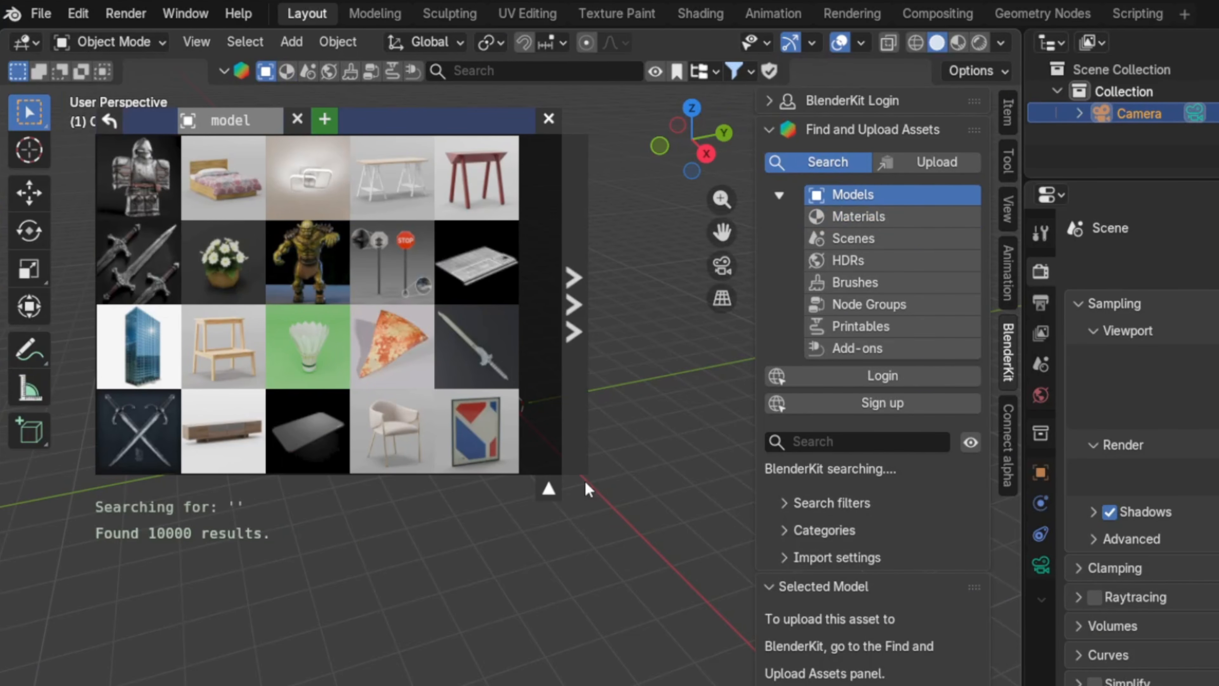
pyautogui.click(852, 217)
pyautogui.click(877, 260)
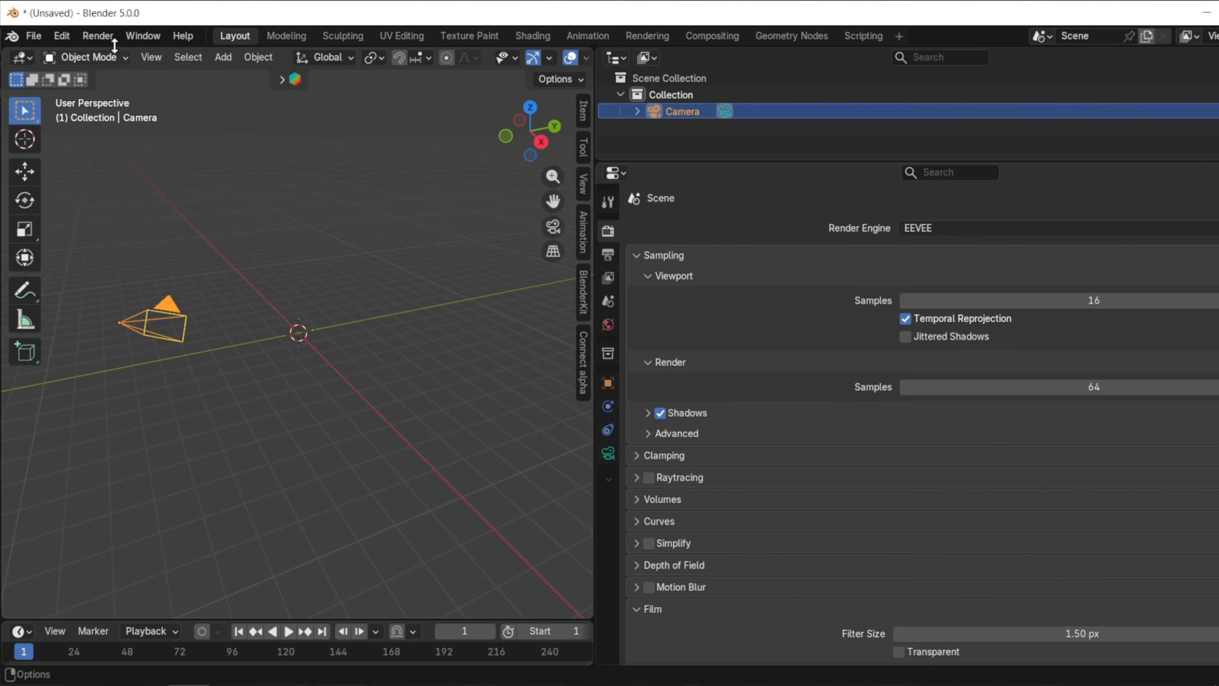
# Open the Blender preferences and search the BlenderKit model library for "Palm".
pyautogui.click(62, 36)
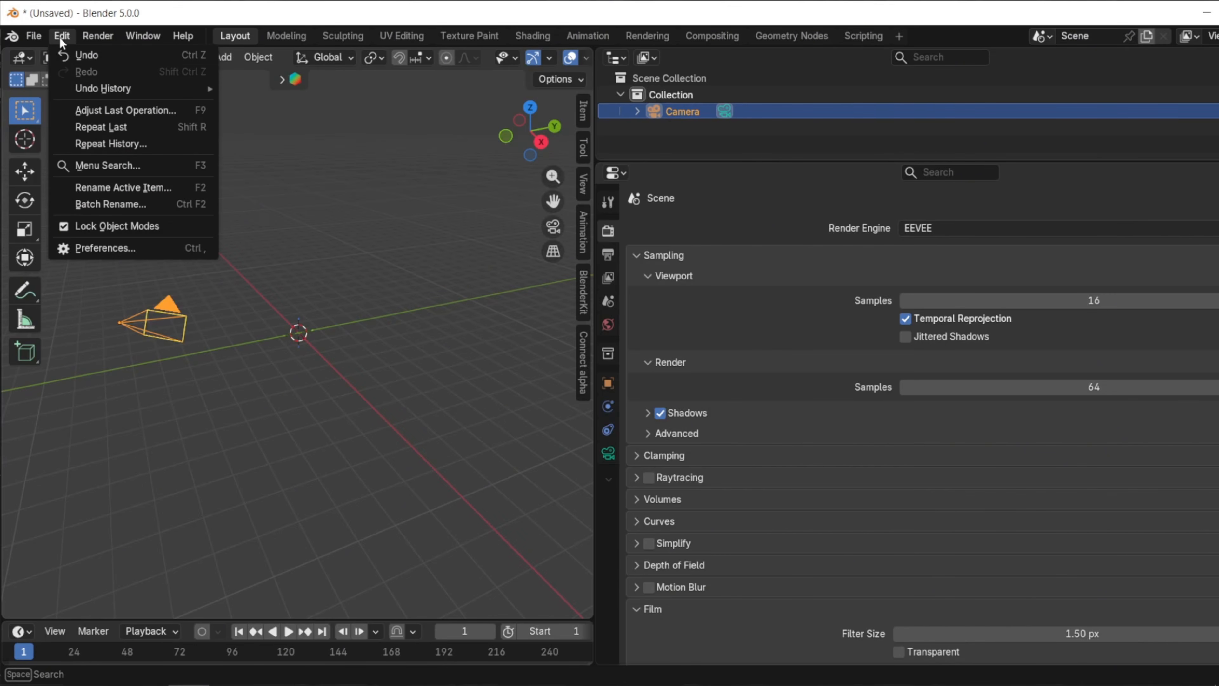
pyautogui.click(131, 250)
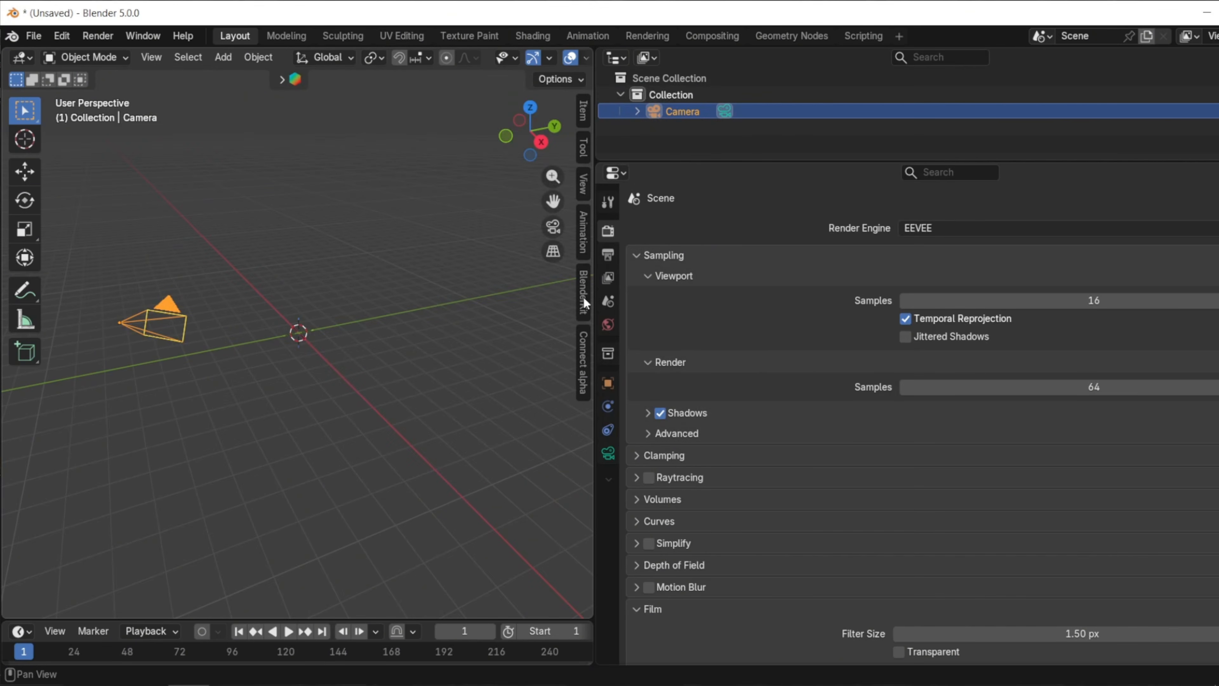
pyautogui.click(583, 293)
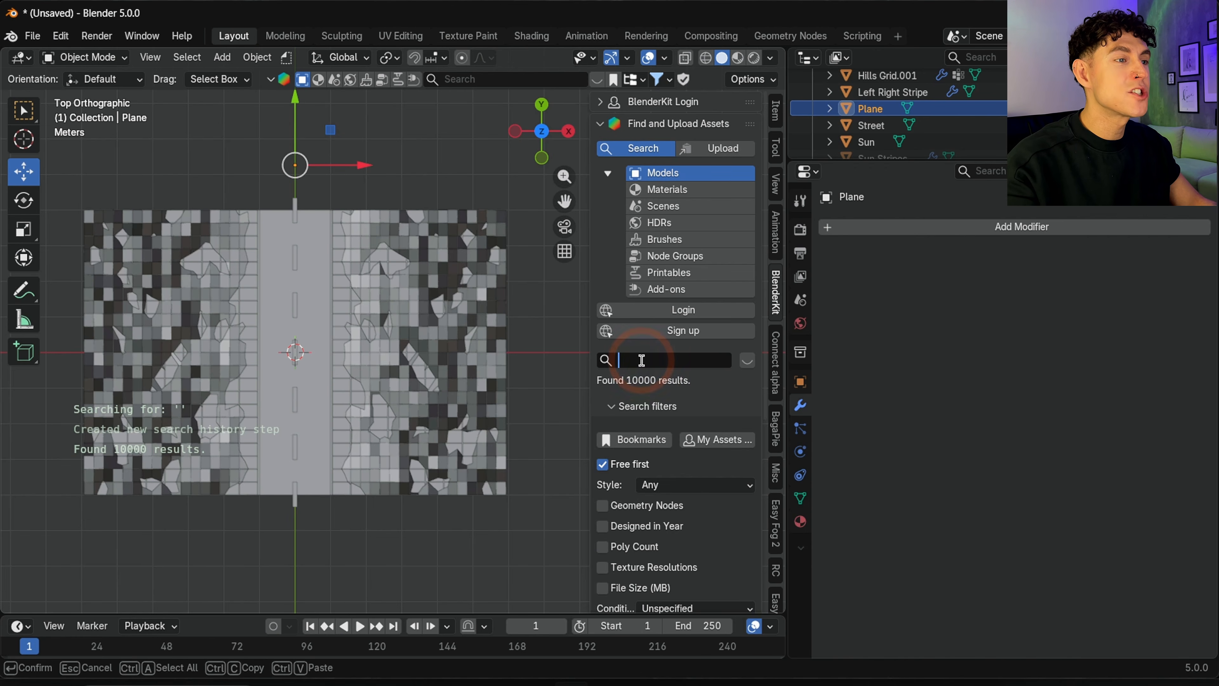
pyautogui.write('Palm')
pyautogui.press('Return')
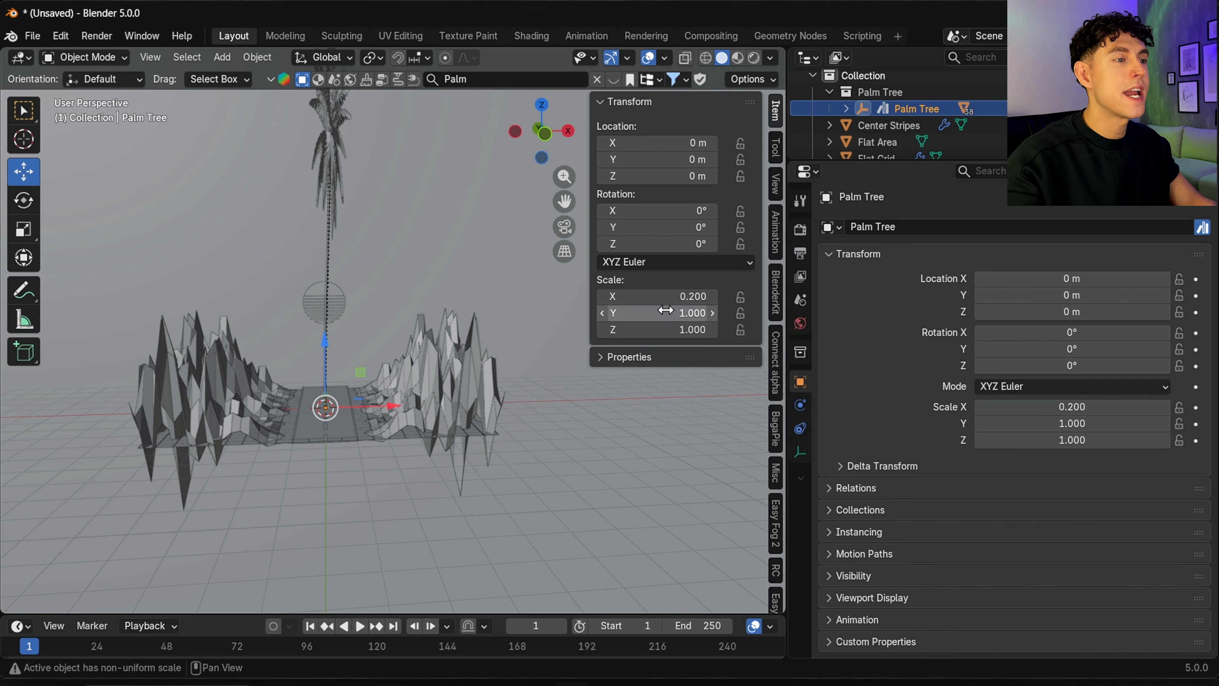
# Set the palm tree's scale to 0.2 and place it beside the road at about X -1.29 m, Y -2.02 m.
pyautogui.click(672, 329)
pyautogui.write('0.2')
pyautogui.press('Return')
pyautogui.press('KP_7')
pyautogui.moveTo(439, 325); pyautogui.dragTo(375, 327)
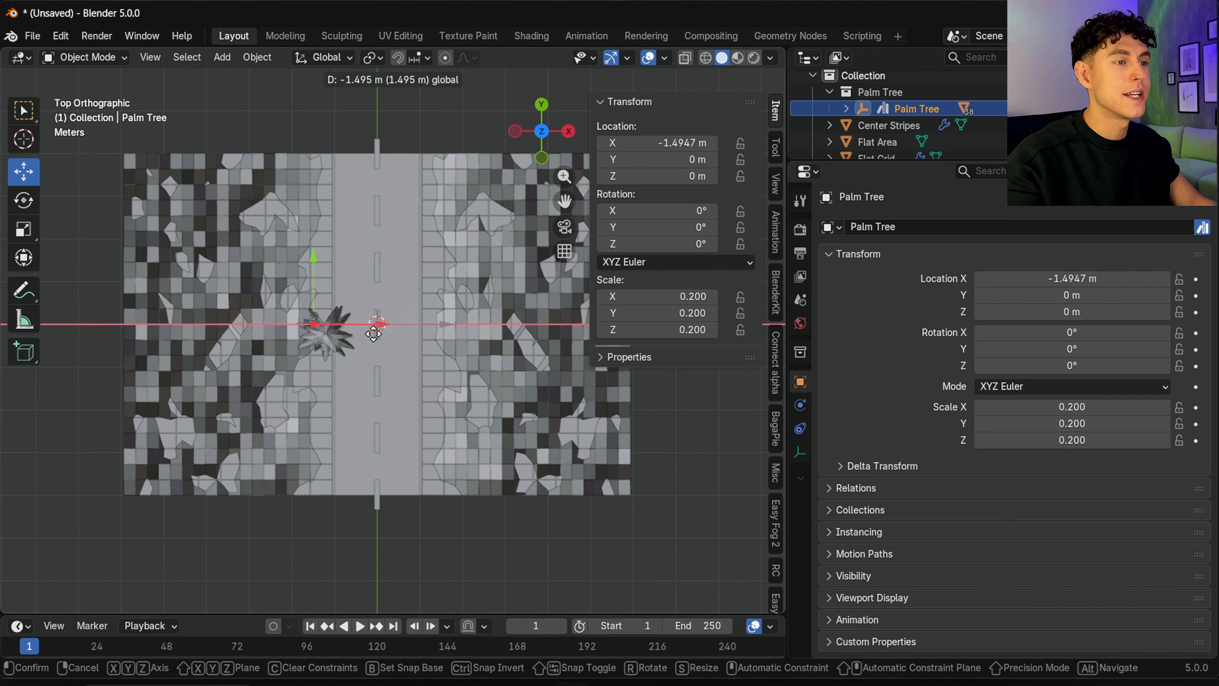
pyautogui.moveTo(314, 272); pyautogui.dragTo(333, 372)
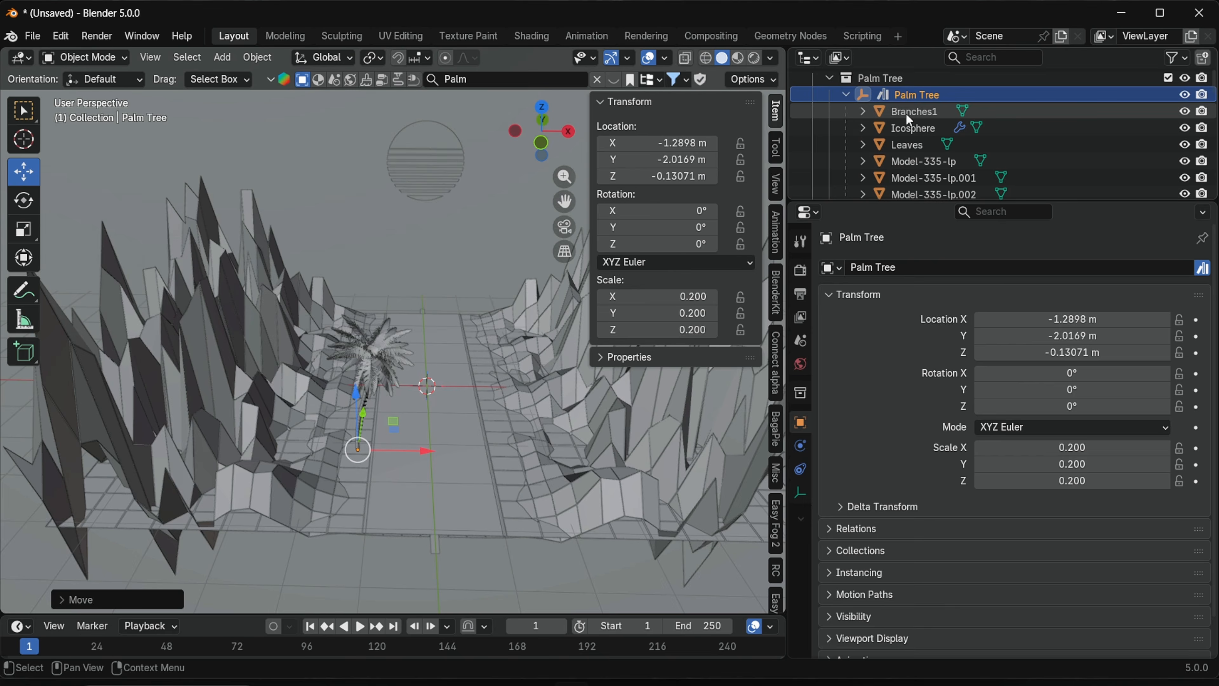
# Convert all palm tree parts from Branches1 to Trunk to meshes and join them into one object.
pyautogui.click(907, 112)
pyautogui.scroll(-15, 924, 124)
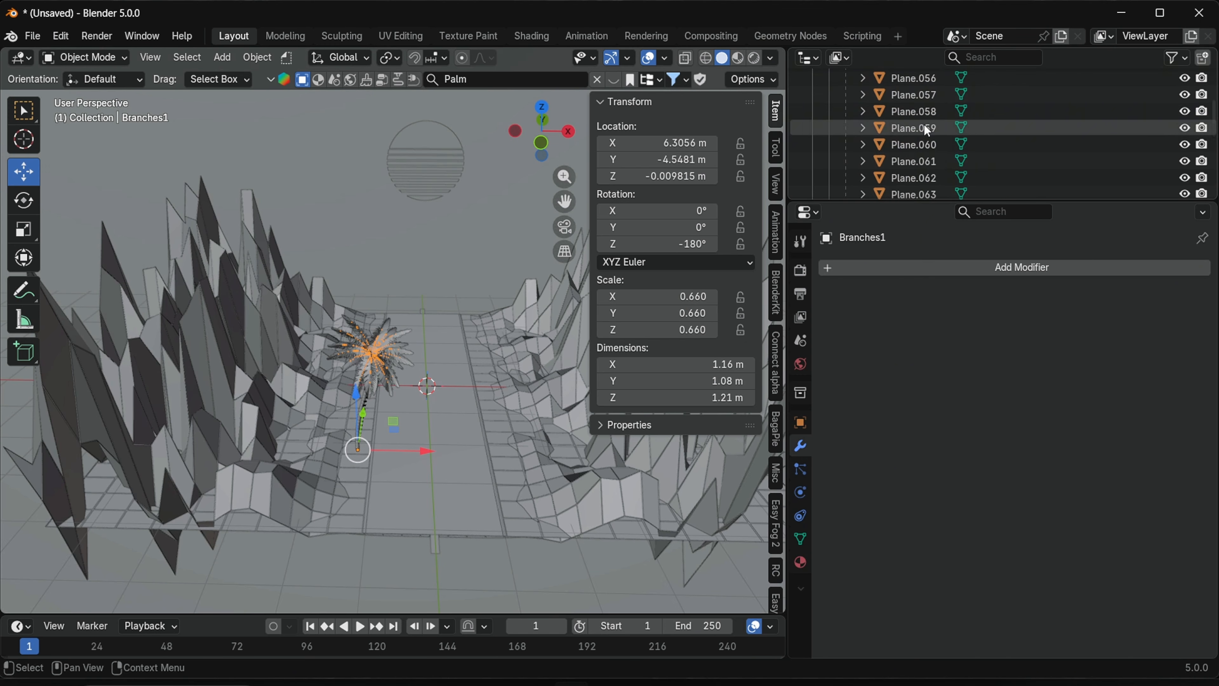
pyautogui.scroll(-8, 927, 130)
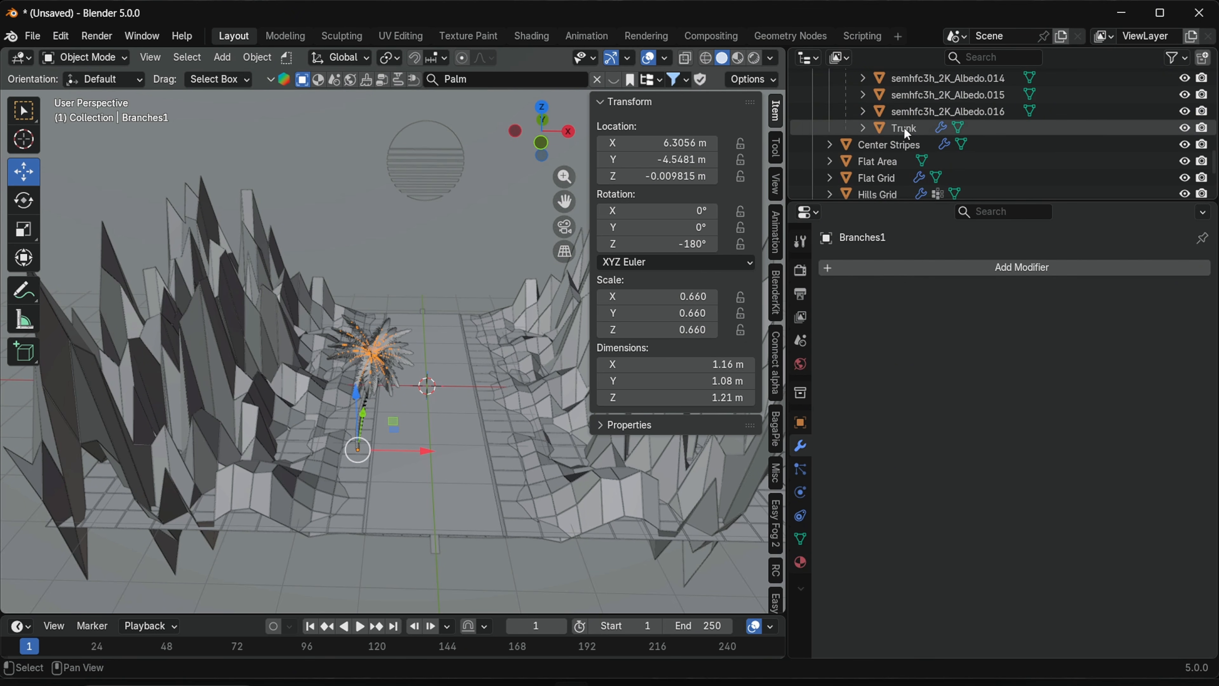
pyautogui.keyDown('shift'); pyautogui.click(905, 127); pyautogui.keyUp('shift')
pyautogui.rightClick(357, 394)
pyautogui.moveTo(357, 394)
pyautogui.click(435, 389)
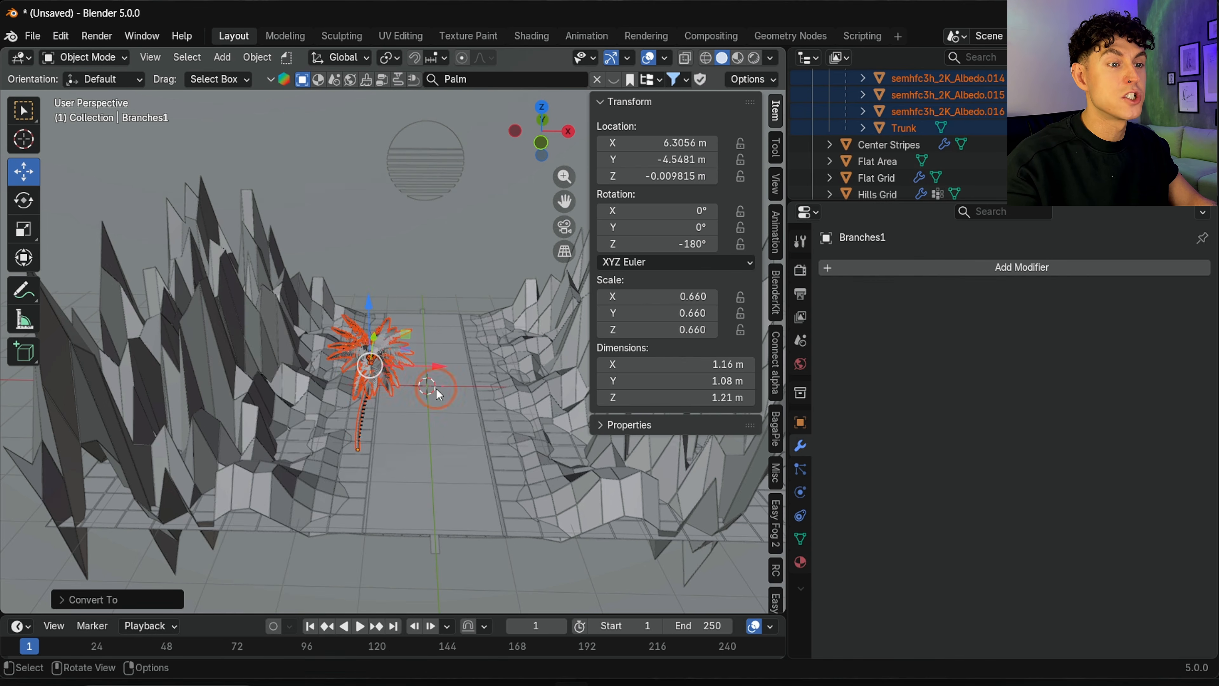
pyautogui.rightClick(380, 366)
pyautogui.moveTo(380, 365)
pyautogui.click(355, 349)
# Add an Array modifier to the palm with Realize Instances enabled, count 2 and relative offset X 0, Y 3.05.
pyautogui.press('KP_7')
pyautogui.click(881, 267)
pyautogui.moveTo(880, 266)
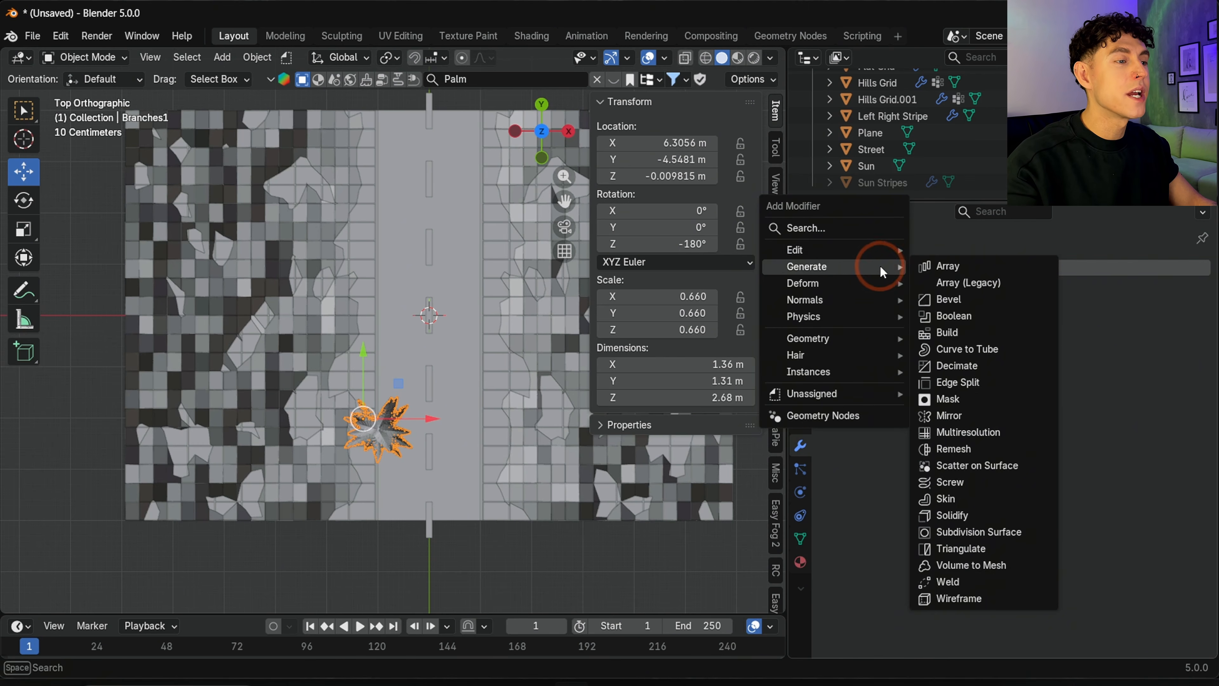
pyautogui.click(965, 273)
pyautogui.click(981, 542)
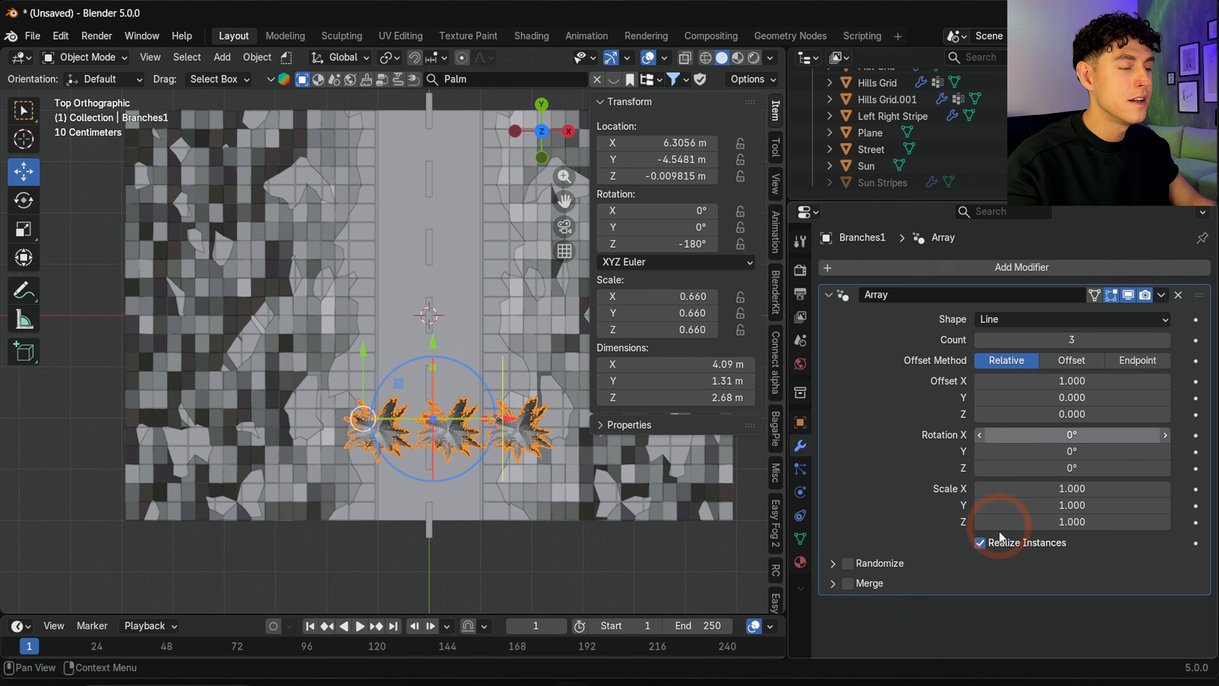
pyautogui.click(1091, 399)
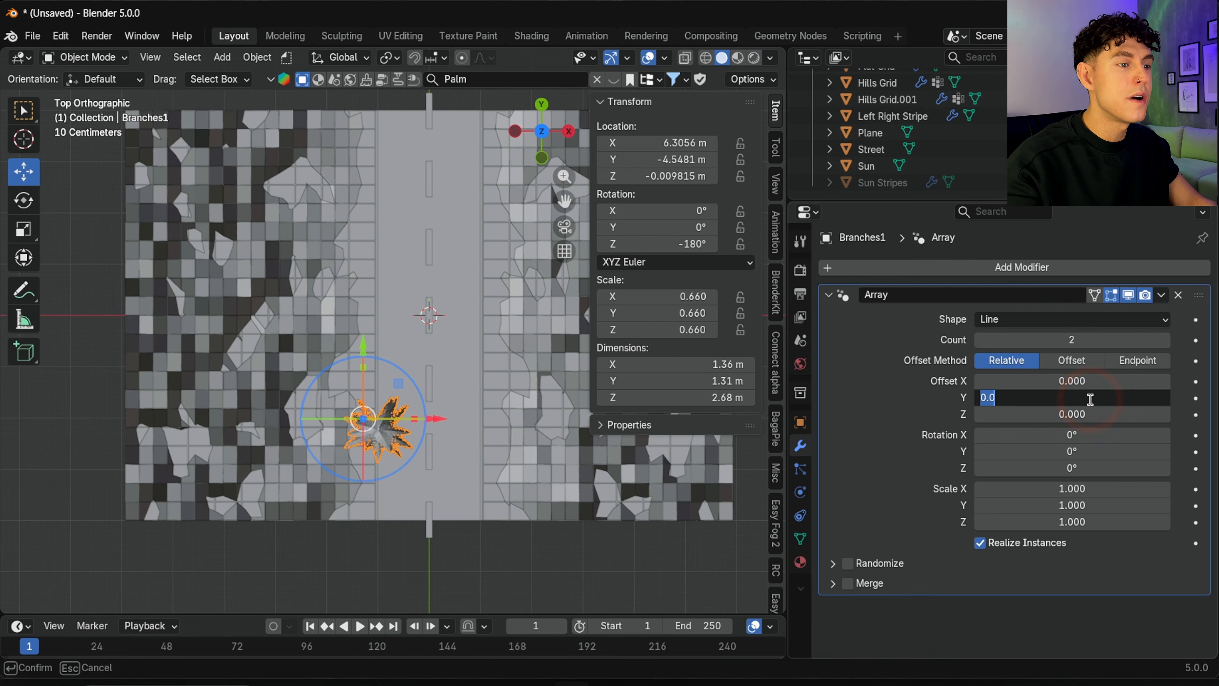
pyautogui.press('Return')
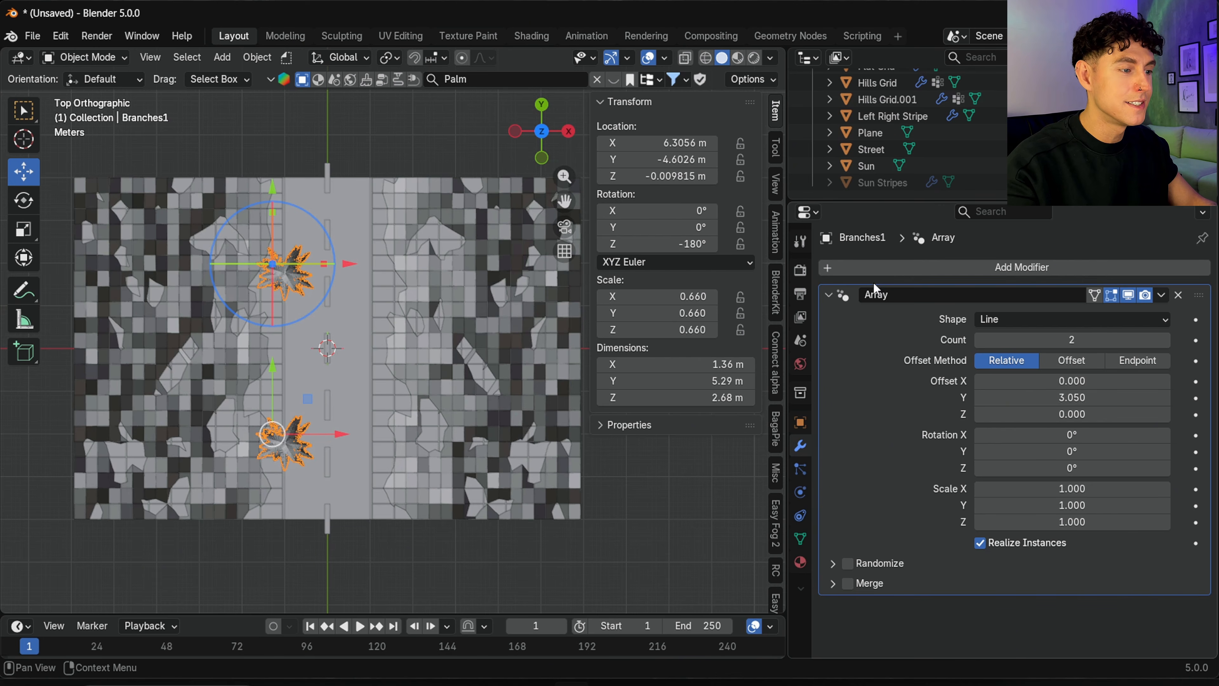
# Add a Mirror modifier on the X axis to the palm trees, using the Street as the mirror object.
pyautogui.click(868, 270)
pyautogui.moveTo(866, 273)
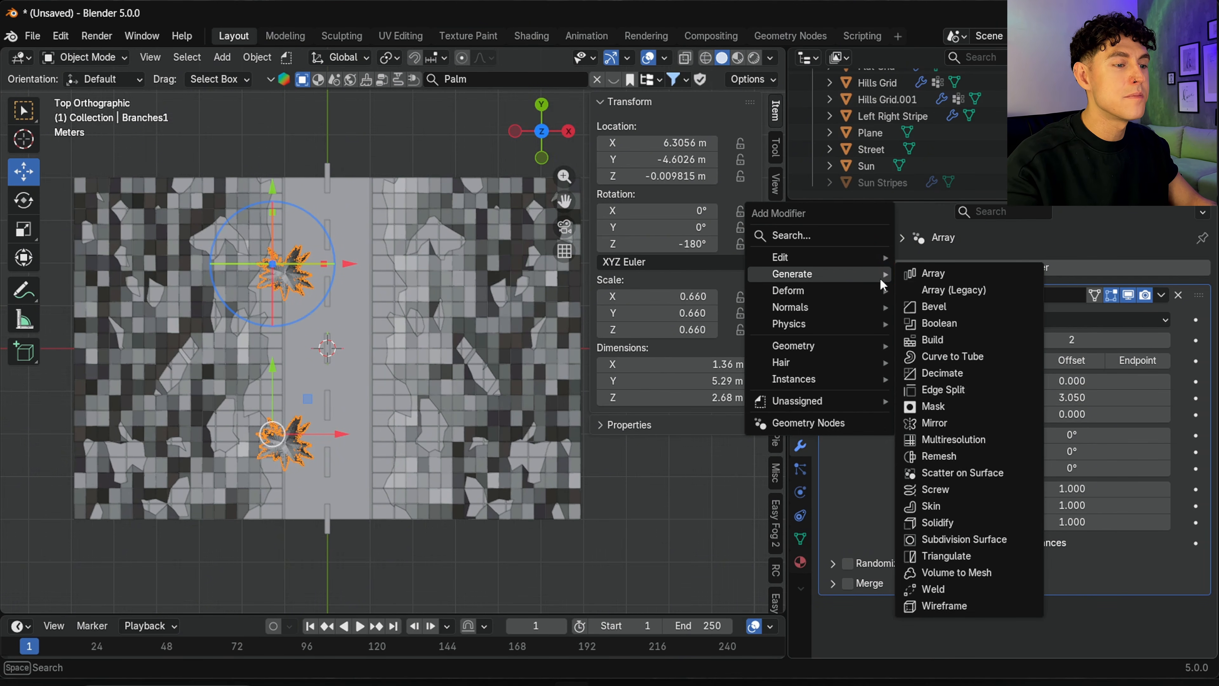
pyautogui.click(933, 423)
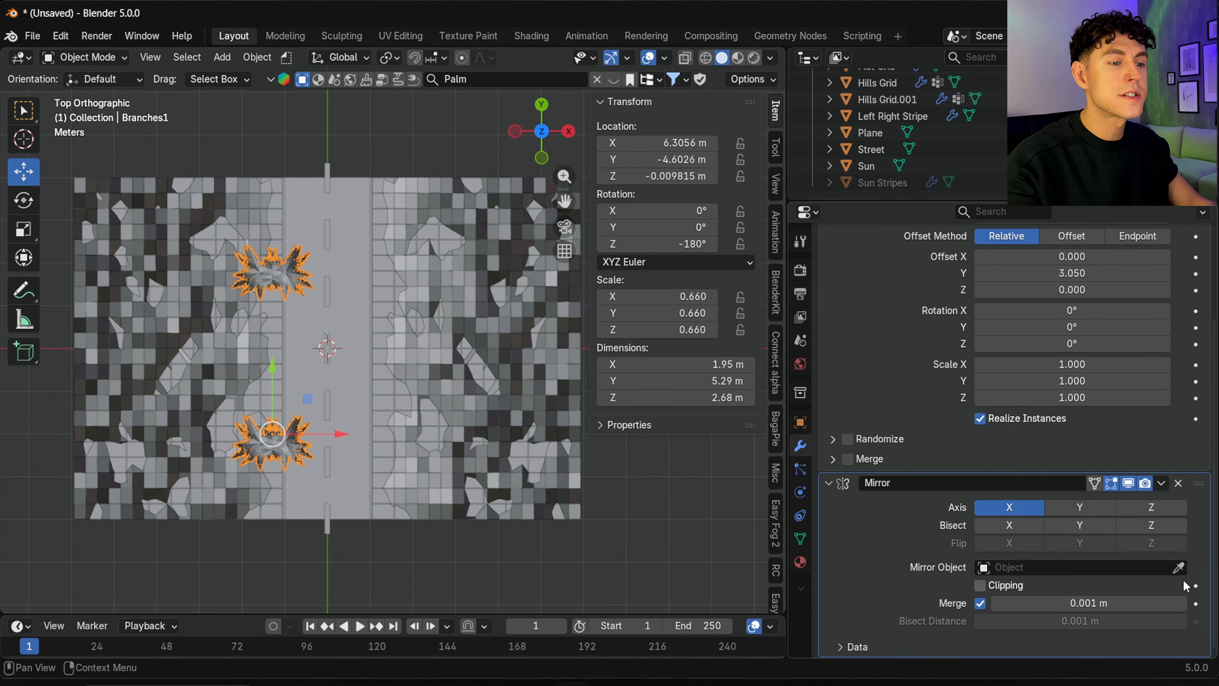
pyautogui.click(1180, 569)
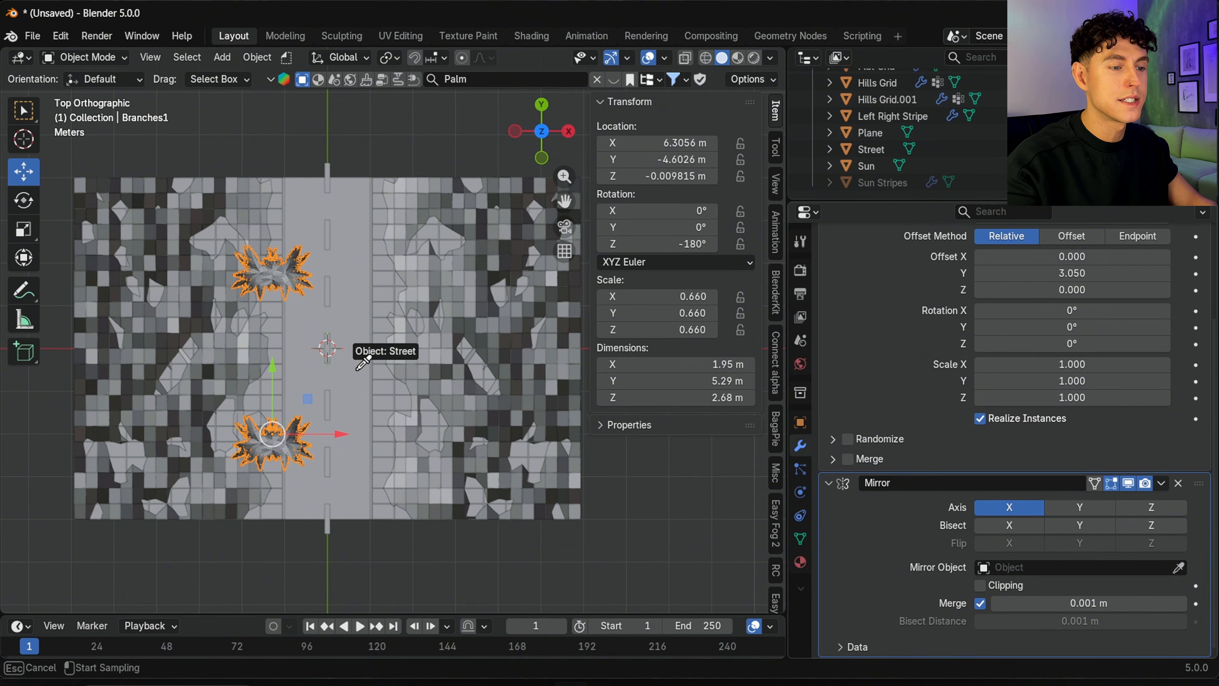
pyautogui.click(366, 349)
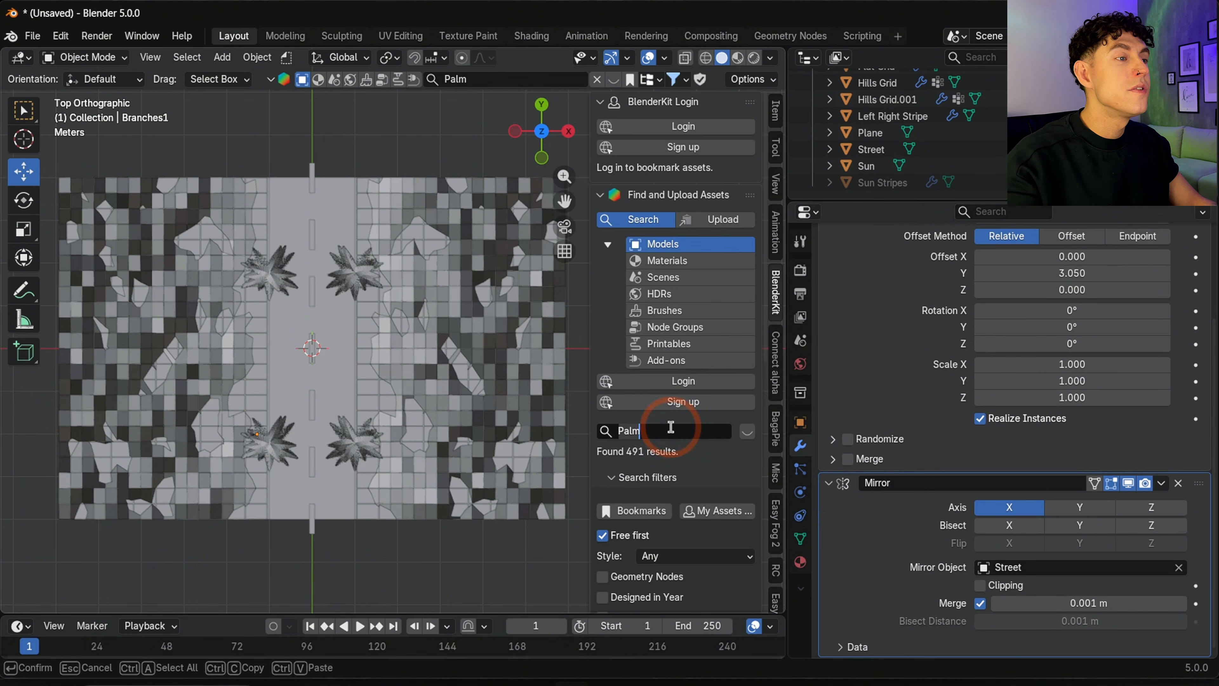
# Search BlenderKit models for "Car" and import the "Car 004 - Porsche 911 3d model" asset.
pyautogui.click(670, 427)
pyautogui.write('C')
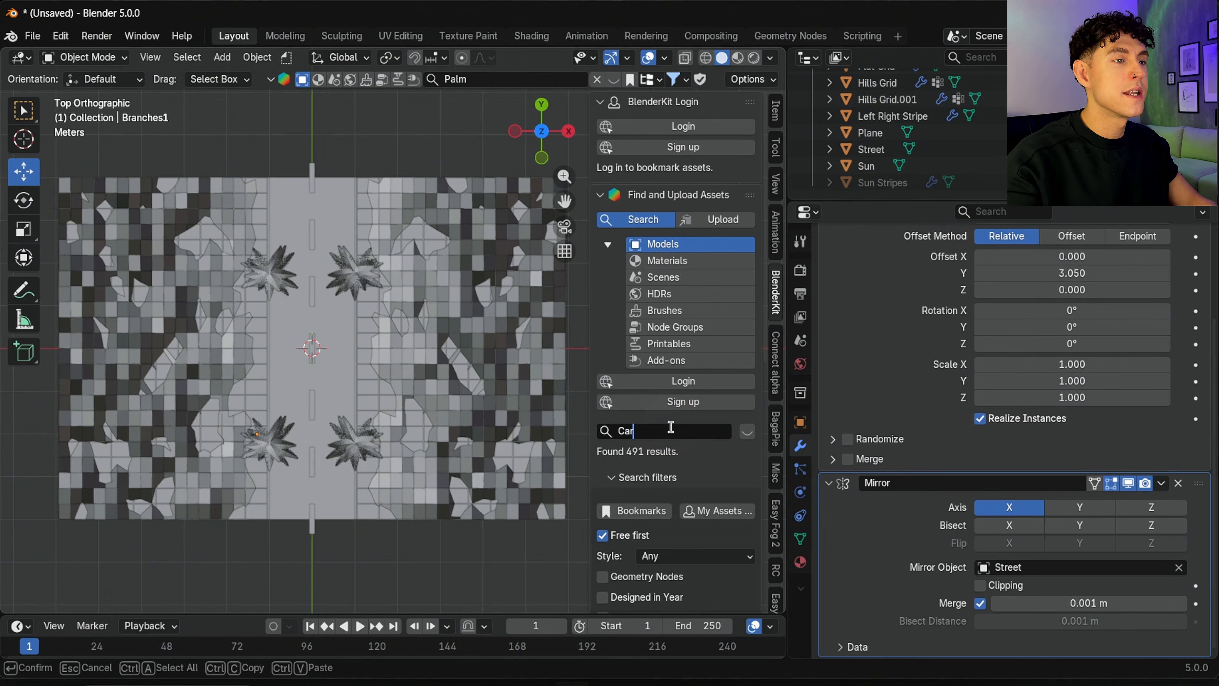
pyautogui.write('ar')
pyautogui.press('Return')
pyautogui.moveTo(119, 284)
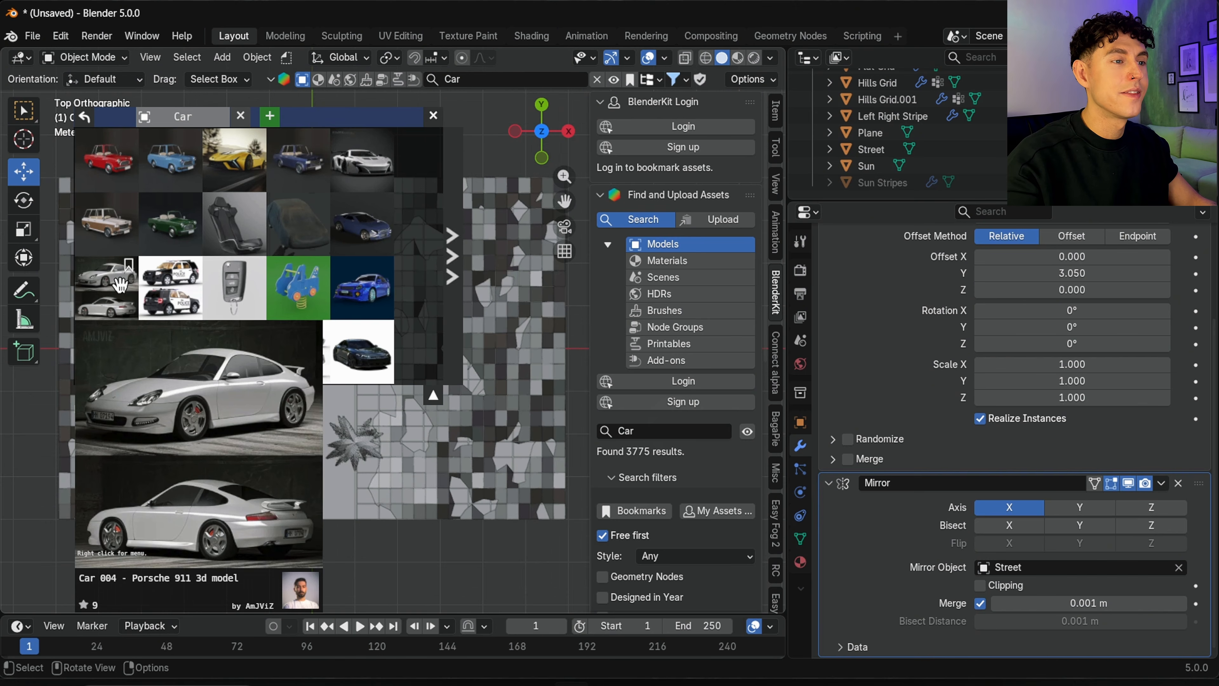
pyautogui.click(119, 284)
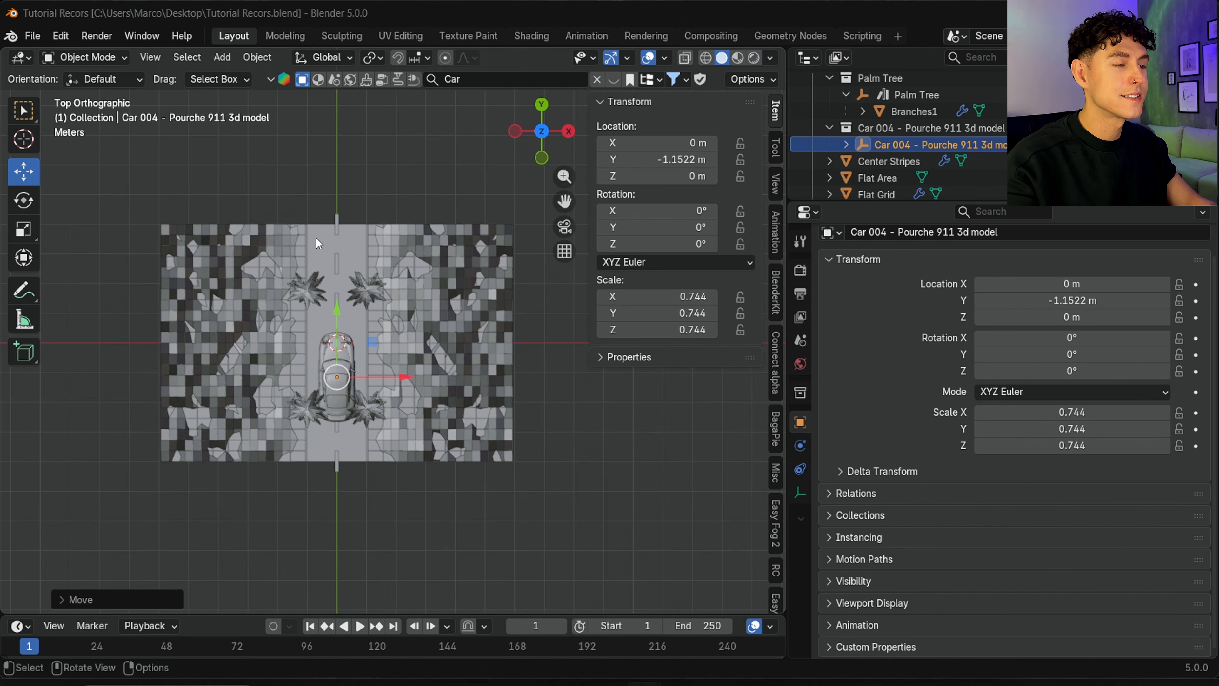
# Add an Array modifier to the Street with relative offset X 0, Y 1 and a count of 16.
pyautogui.click(322, 240)
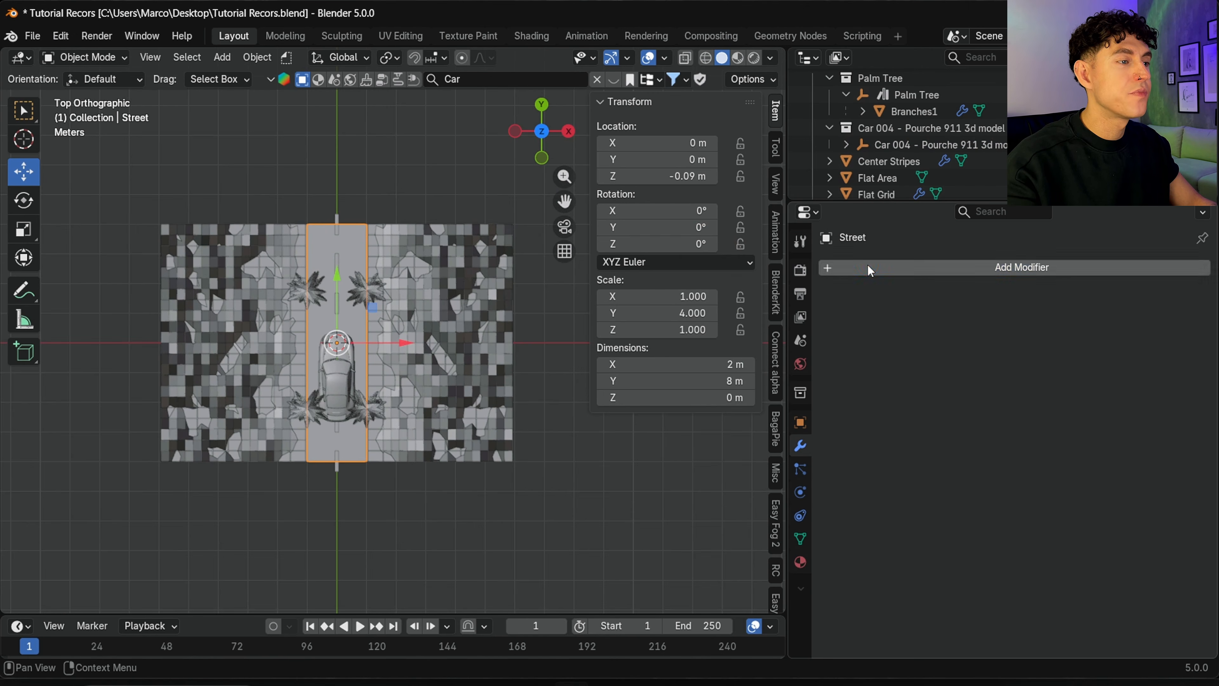
pyautogui.click(868, 264)
pyautogui.moveTo(868, 263)
pyautogui.click(911, 264)
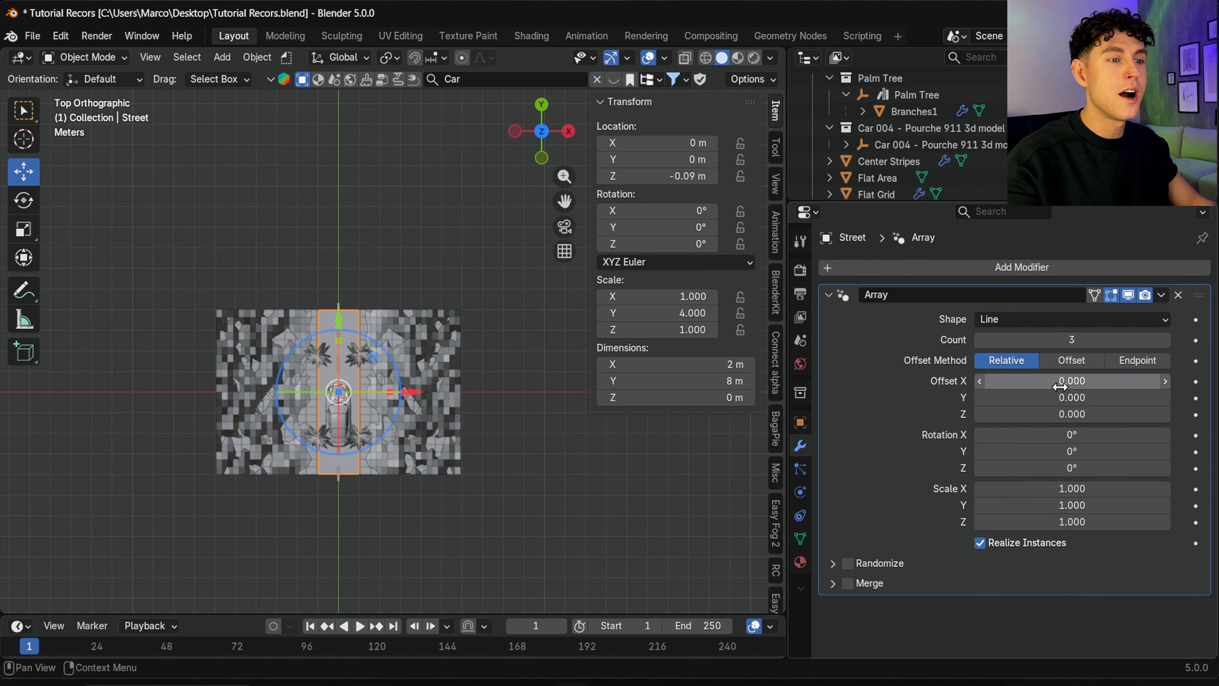
pyautogui.click(1066, 393)
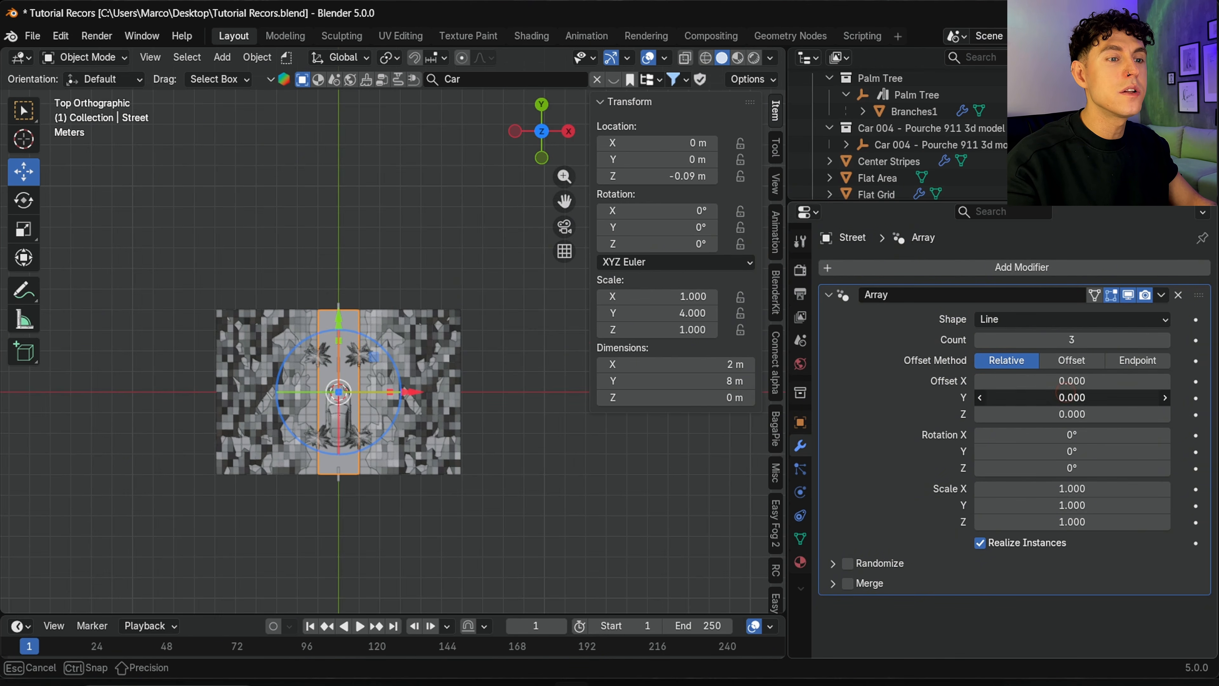
pyautogui.press('Return')
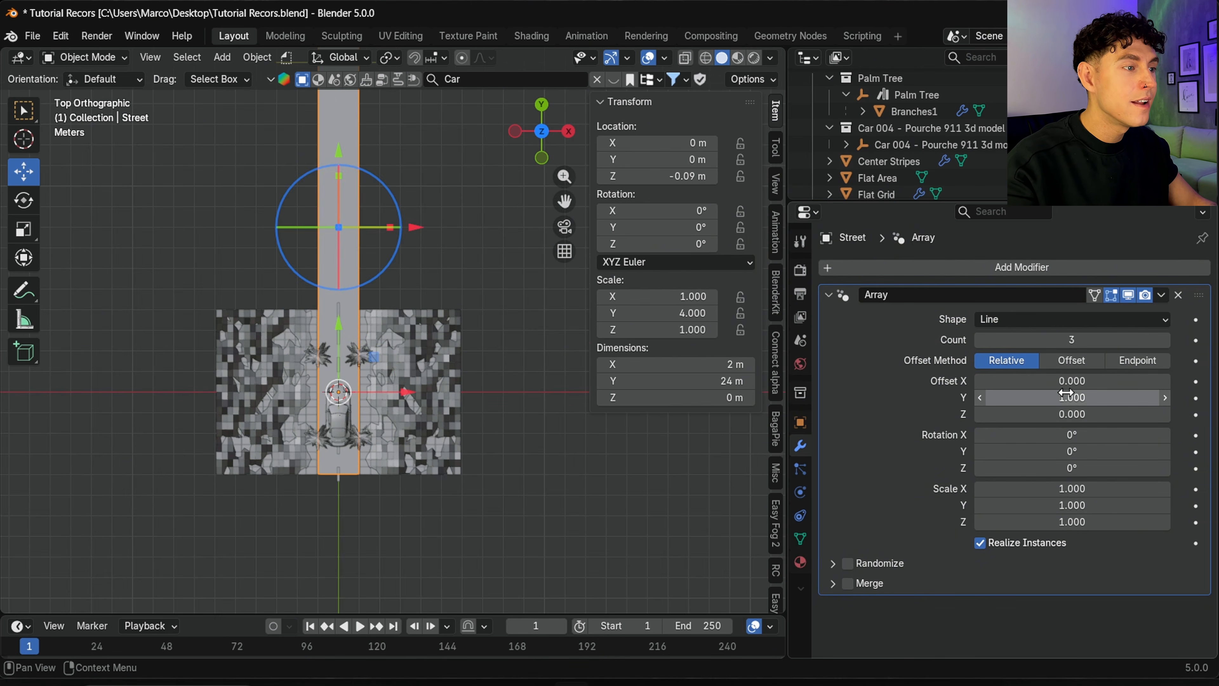
pyautogui.click(1070, 340)
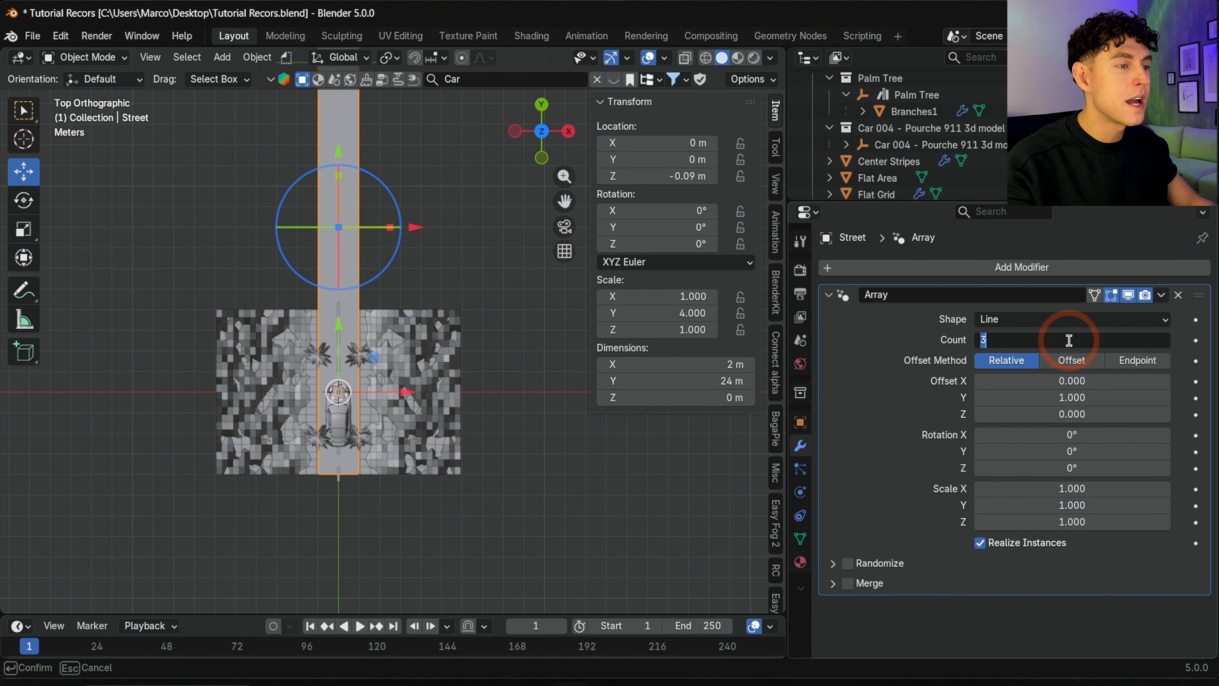
pyautogui.press('Return')
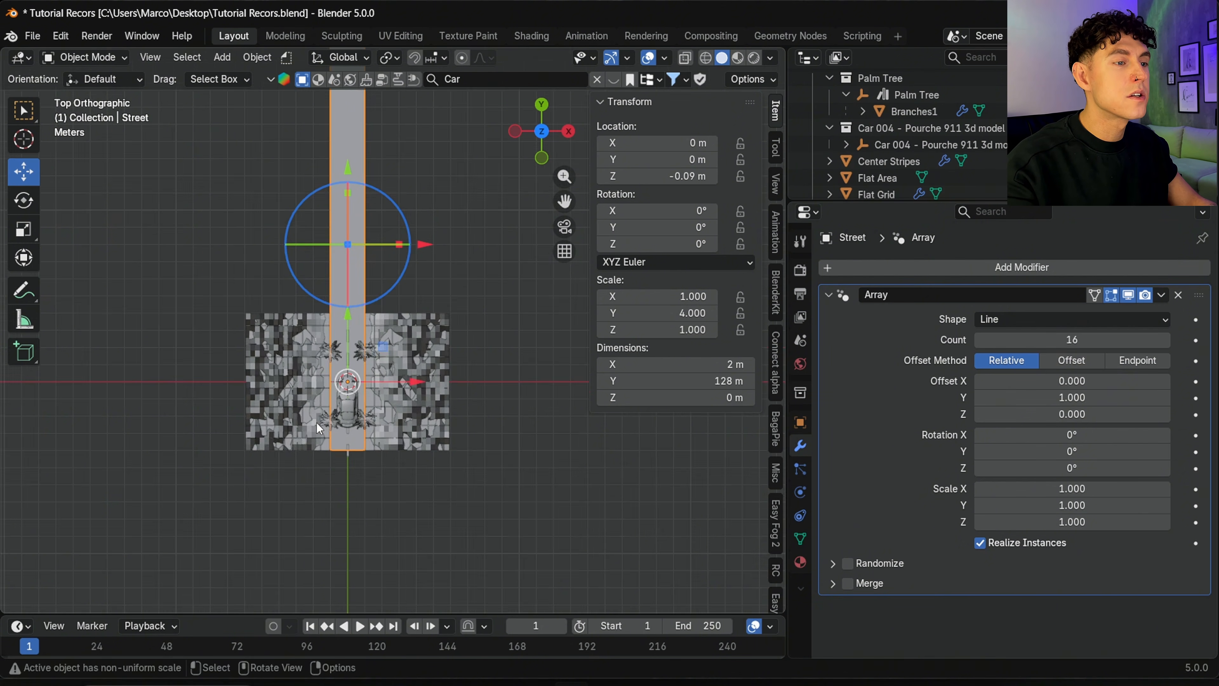
pyautogui.scroll(-6, 316, 422)
pyautogui.scroll(-3, 396, 289)
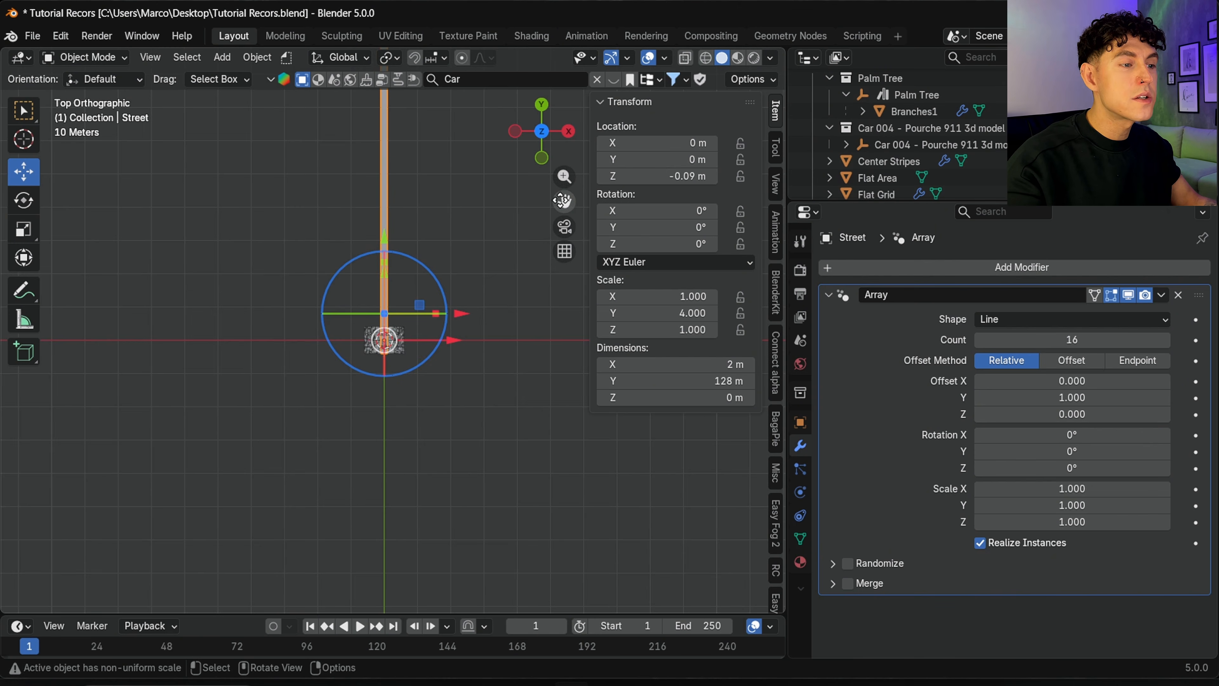
pyautogui.moveTo(565, 201); pyautogui.dragTo(527, 376)
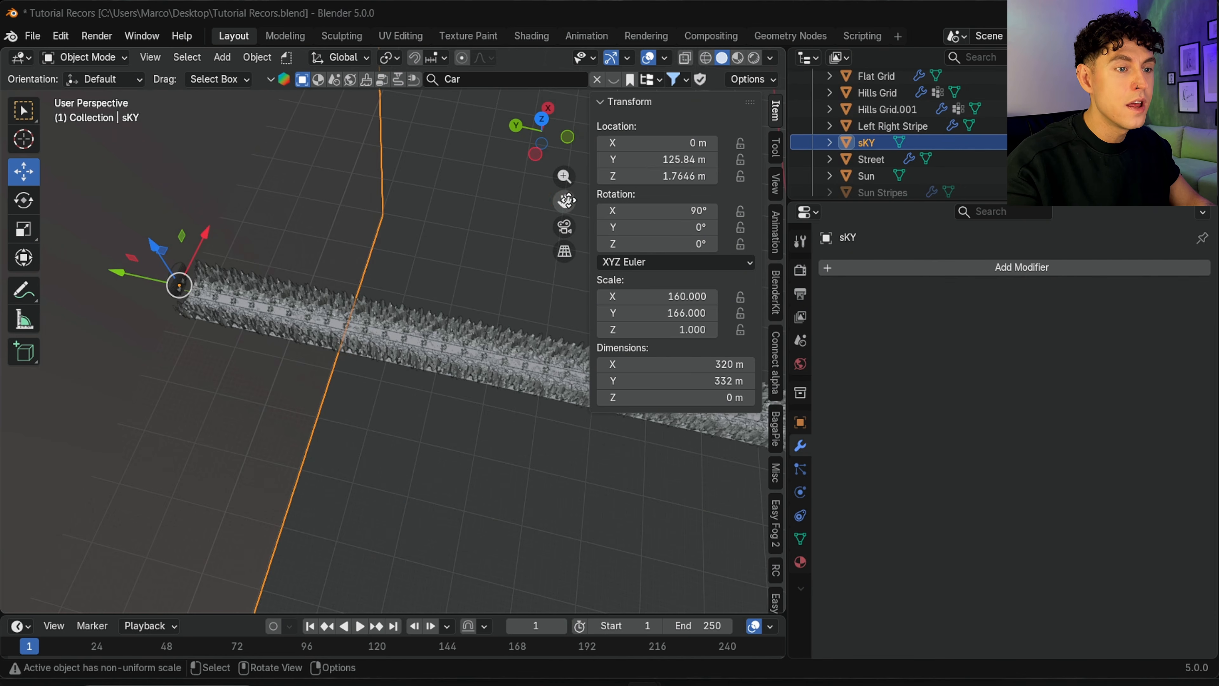
# Add a camera to the scene.
pyautogui.moveTo(567, 201); pyautogui.dragTo(338, 174)
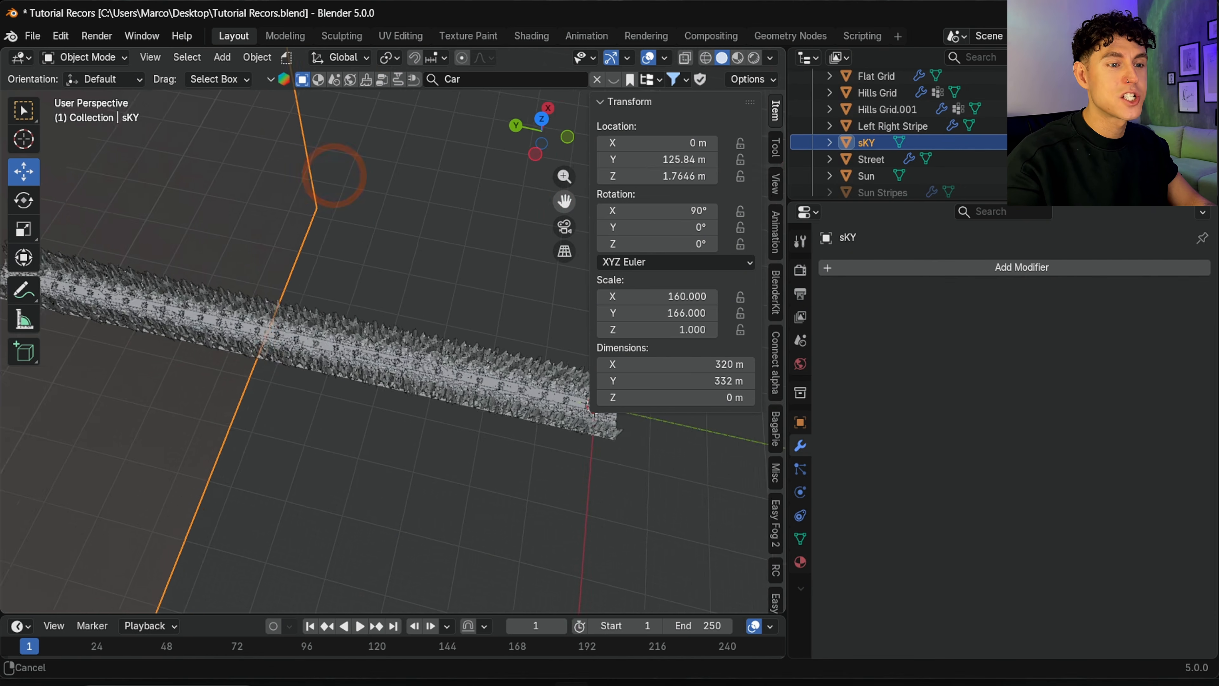
pyautogui.scroll(2, 438, 376)
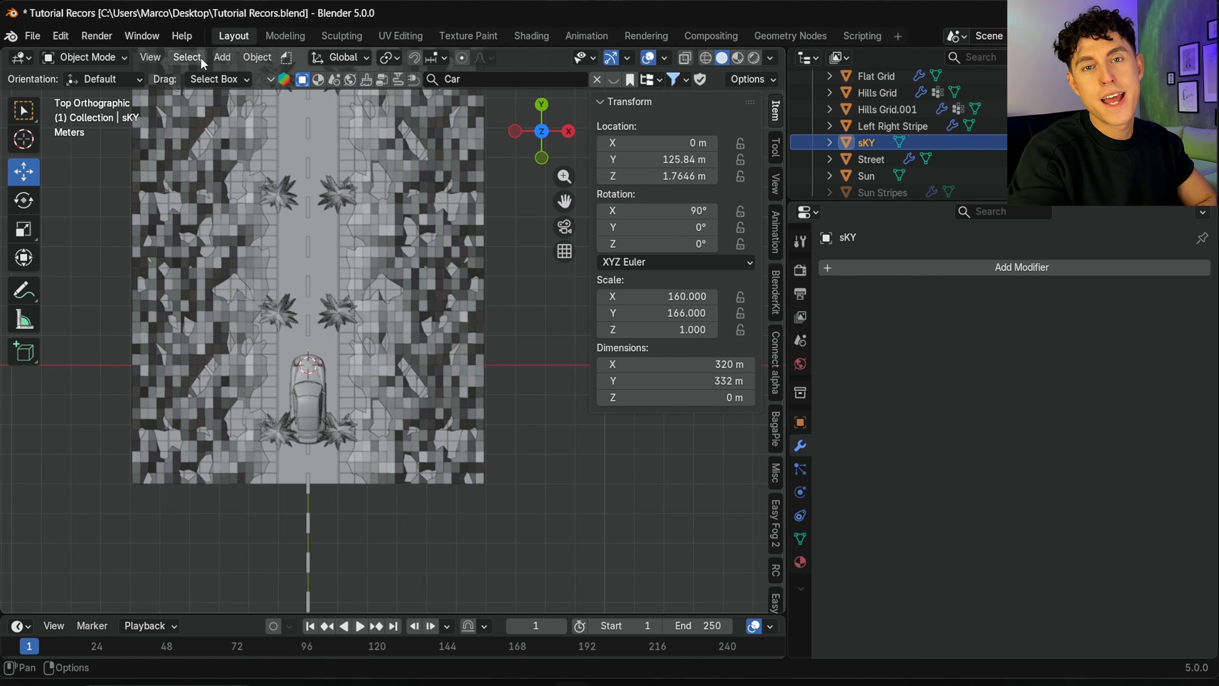
pyautogui.click(222, 57)
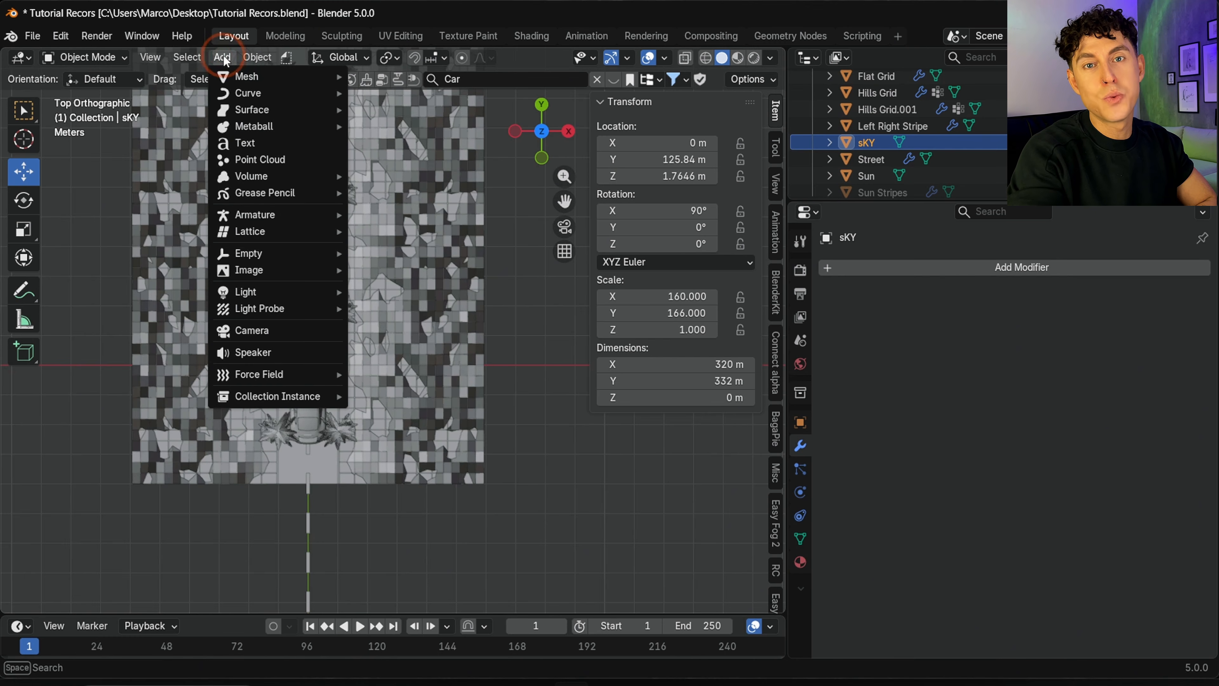
pyautogui.click(259, 330)
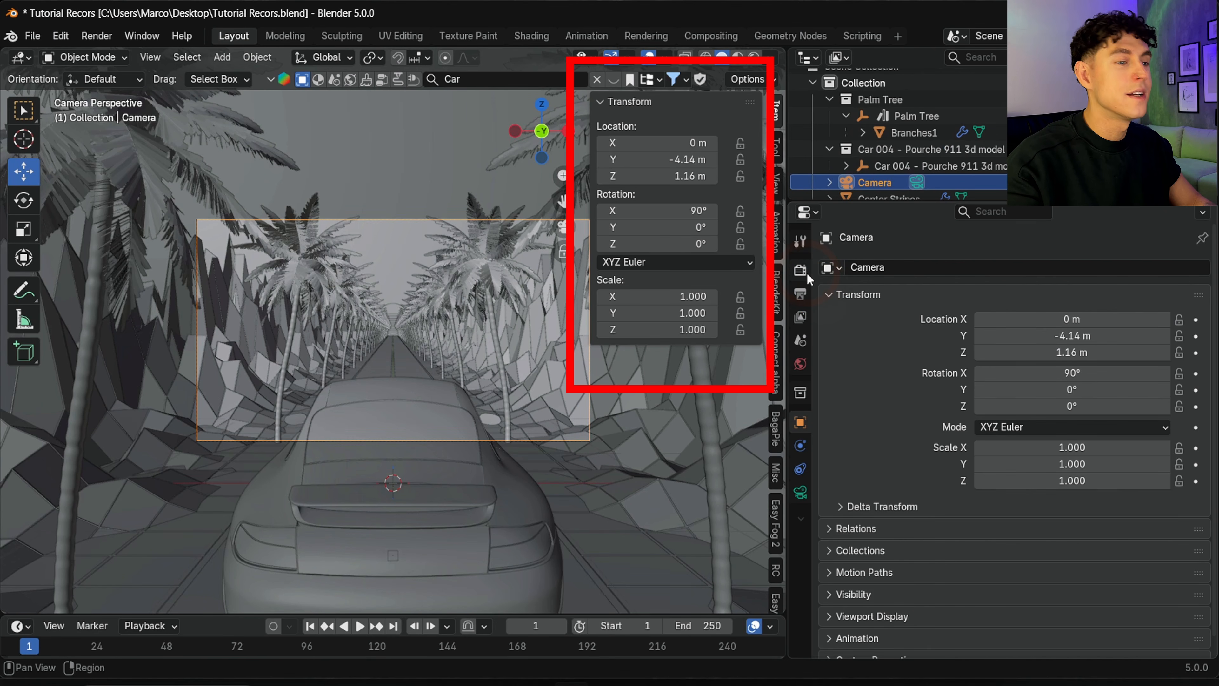
# Set the output resolution's X value to 1080 px for a square frame.
pyautogui.click(801, 293)
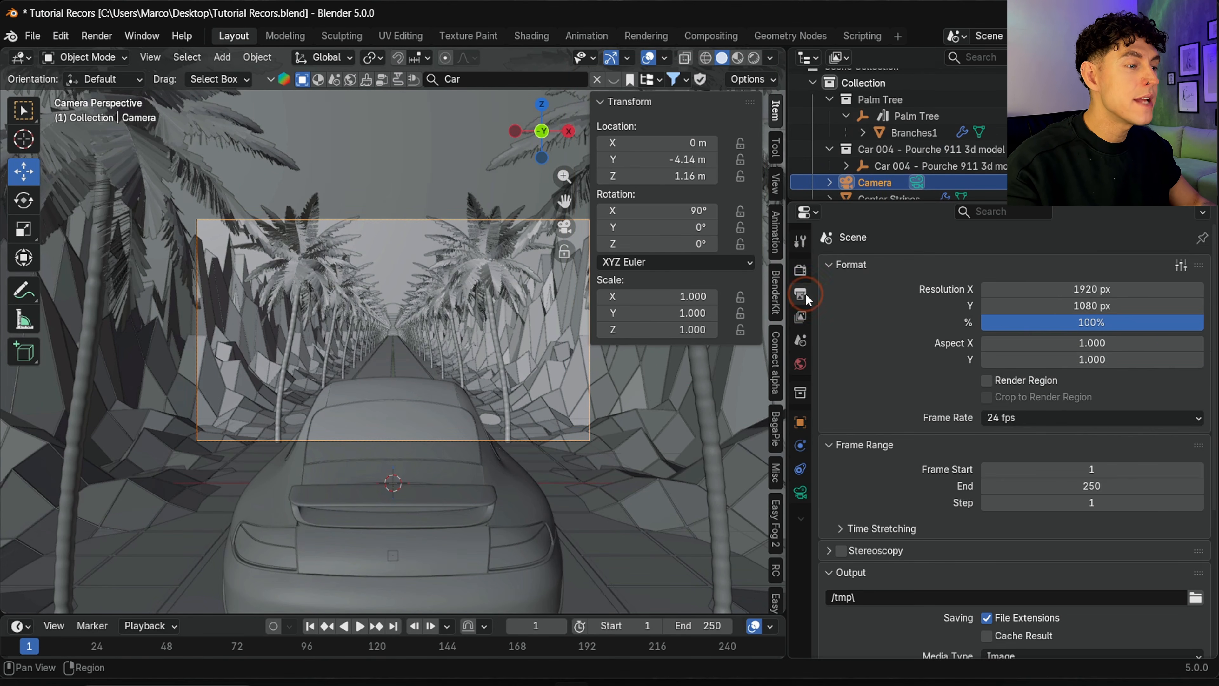
pyautogui.moveTo(1092, 322); pyautogui.dragTo(1092, 322)
pyautogui.click(1083, 292)
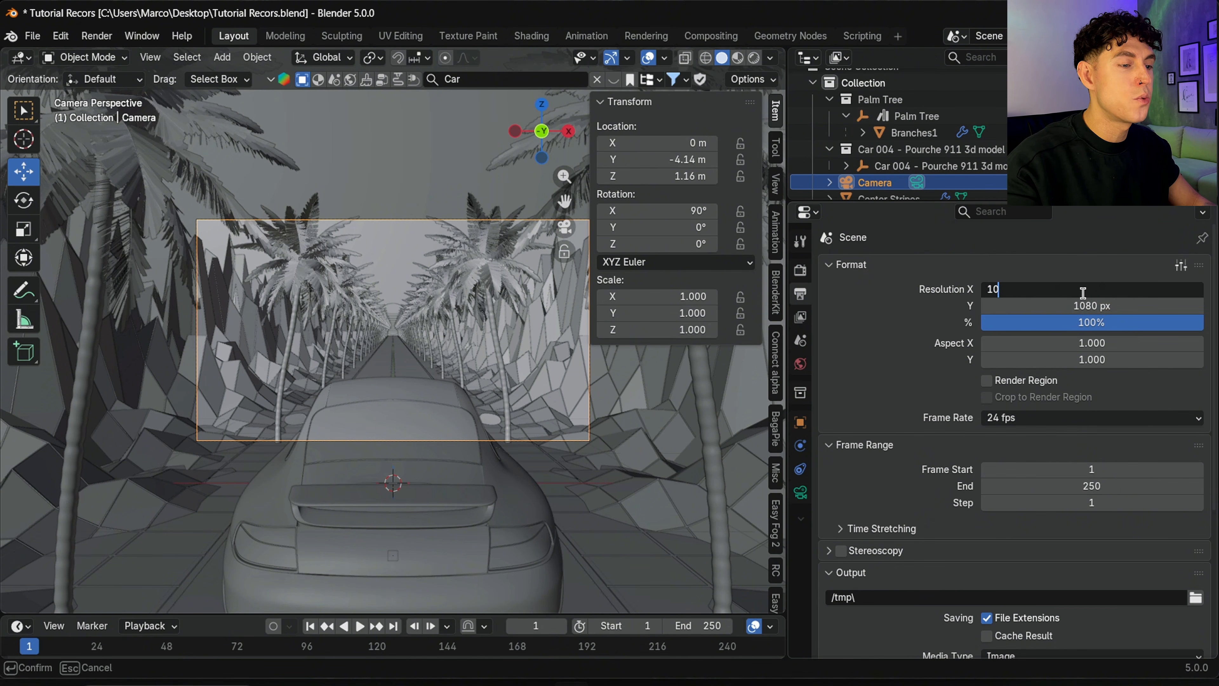
pyautogui.write('1080')
pyautogui.press('Return')
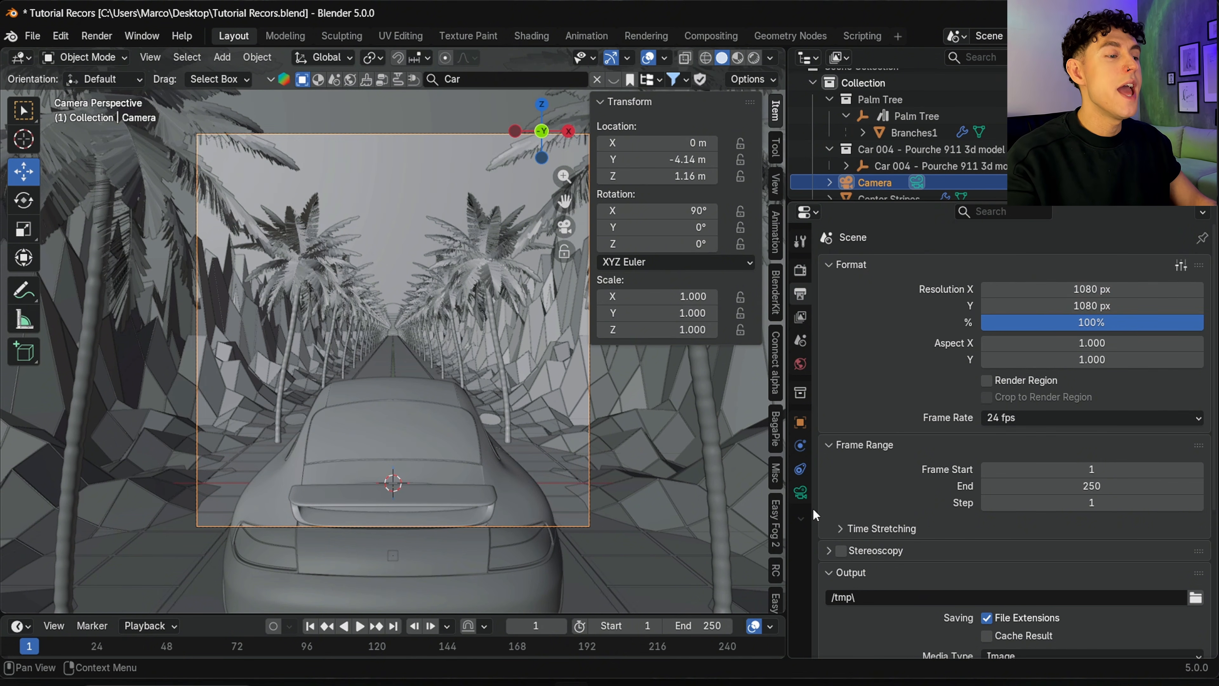
# Set the camera's focal length to 16 mm.
pyautogui.click(801, 492)
pyautogui.click(1062, 346)
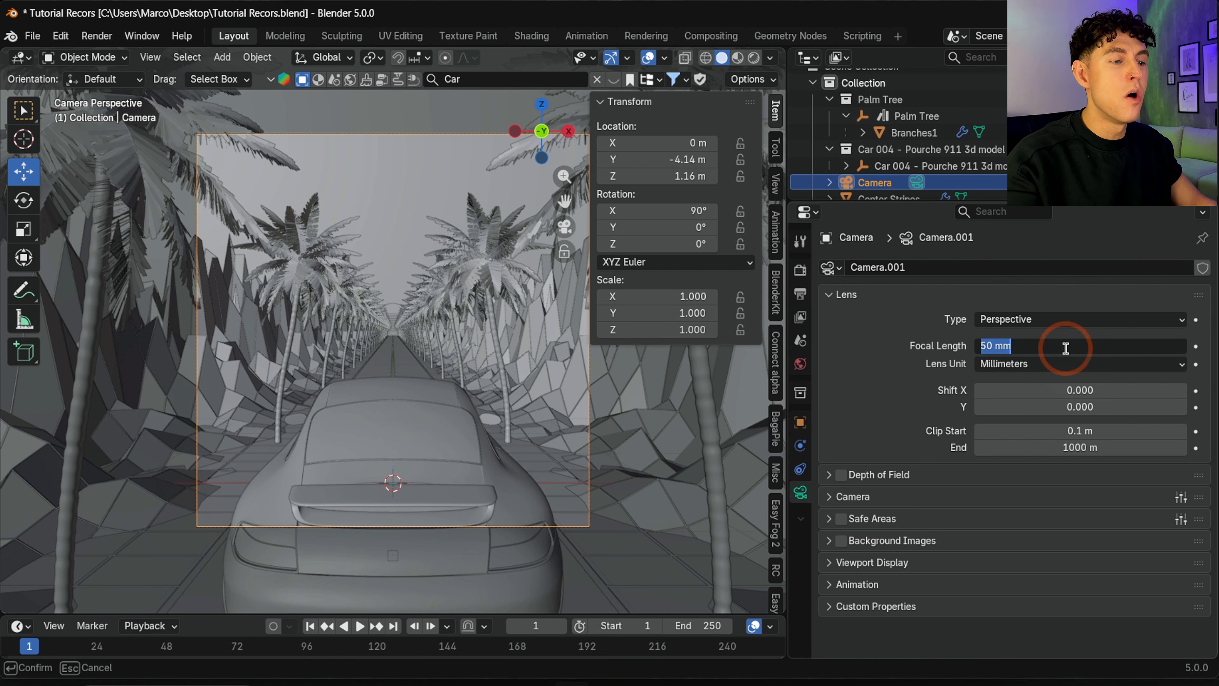
pyautogui.write('16')
pyautogui.press('Return')
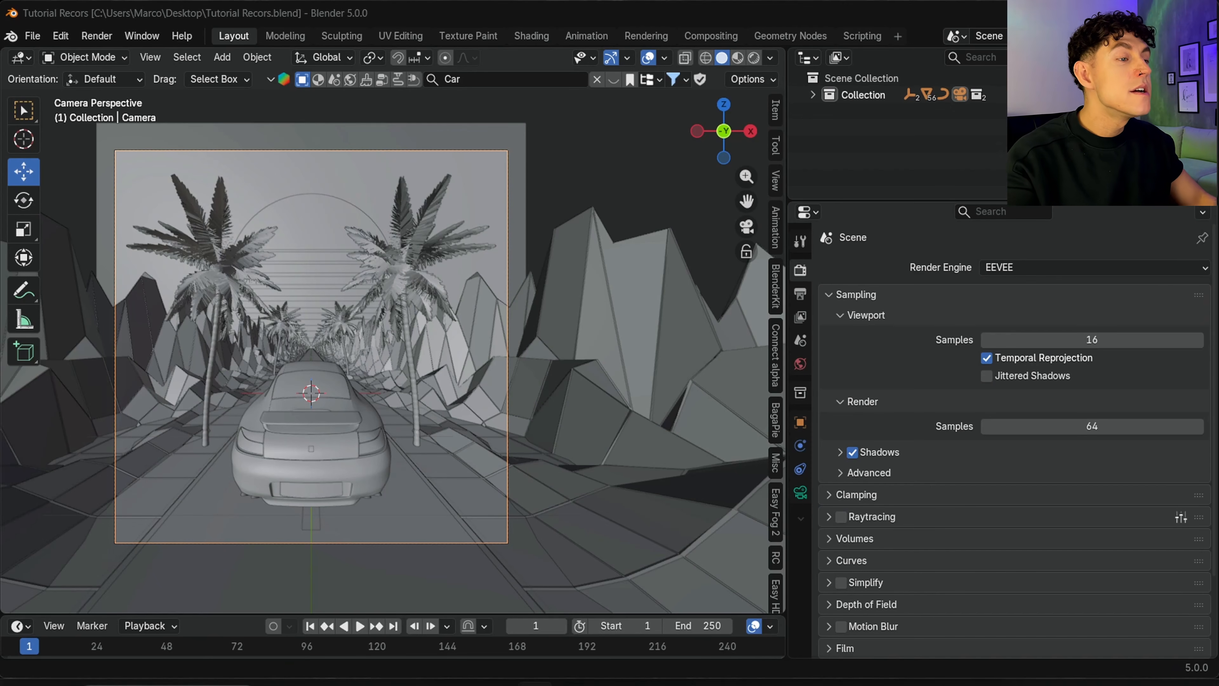
# Switch the render engine to Cycles and use GPU Compute as the device.
pyautogui.click(998, 269)
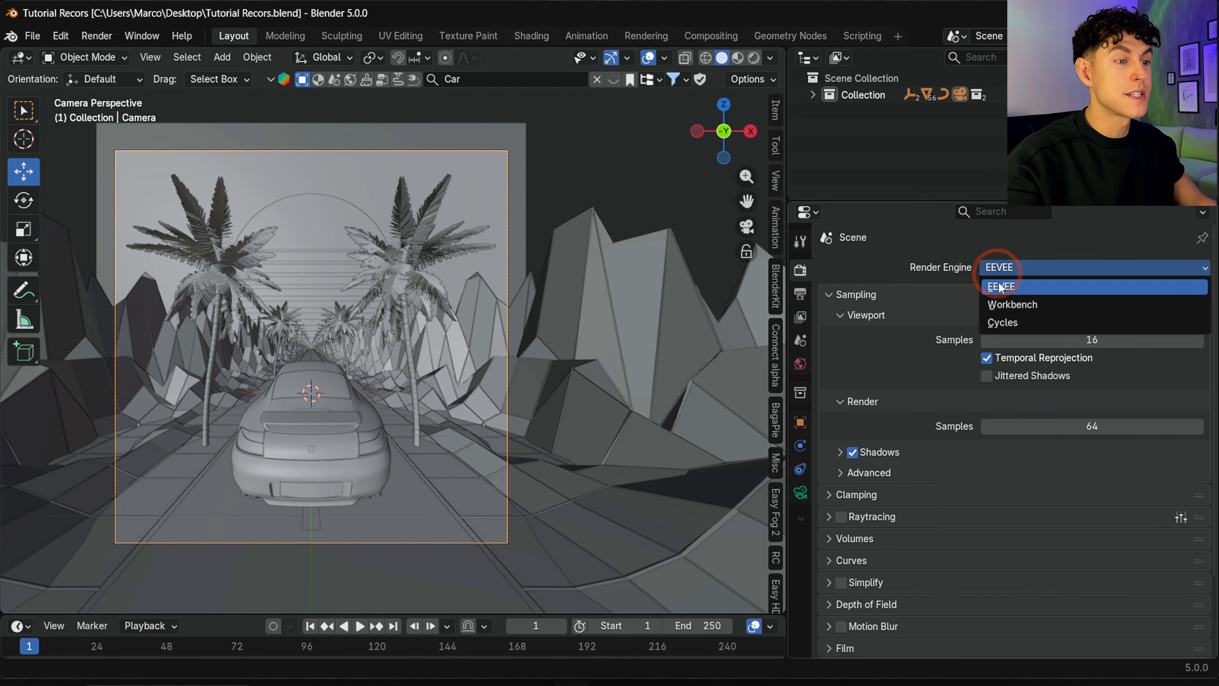
pyautogui.click(995, 321)
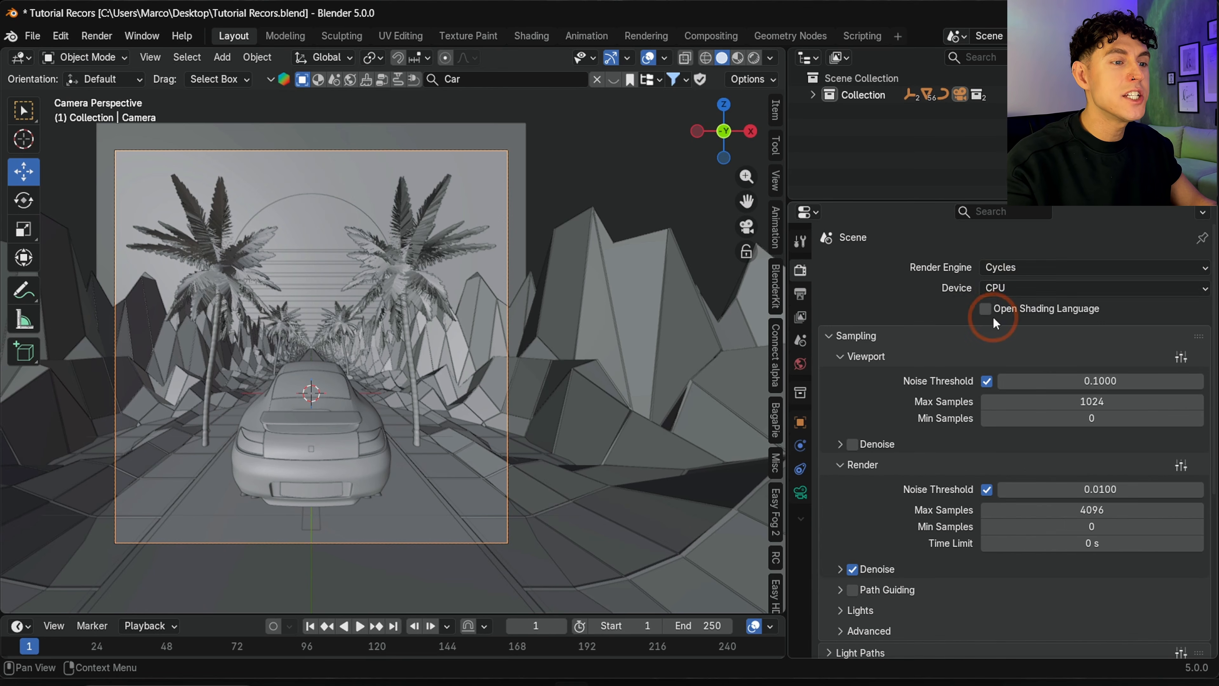
pyautogui.click(996, 288)
pyautogui.click(1016, 326)
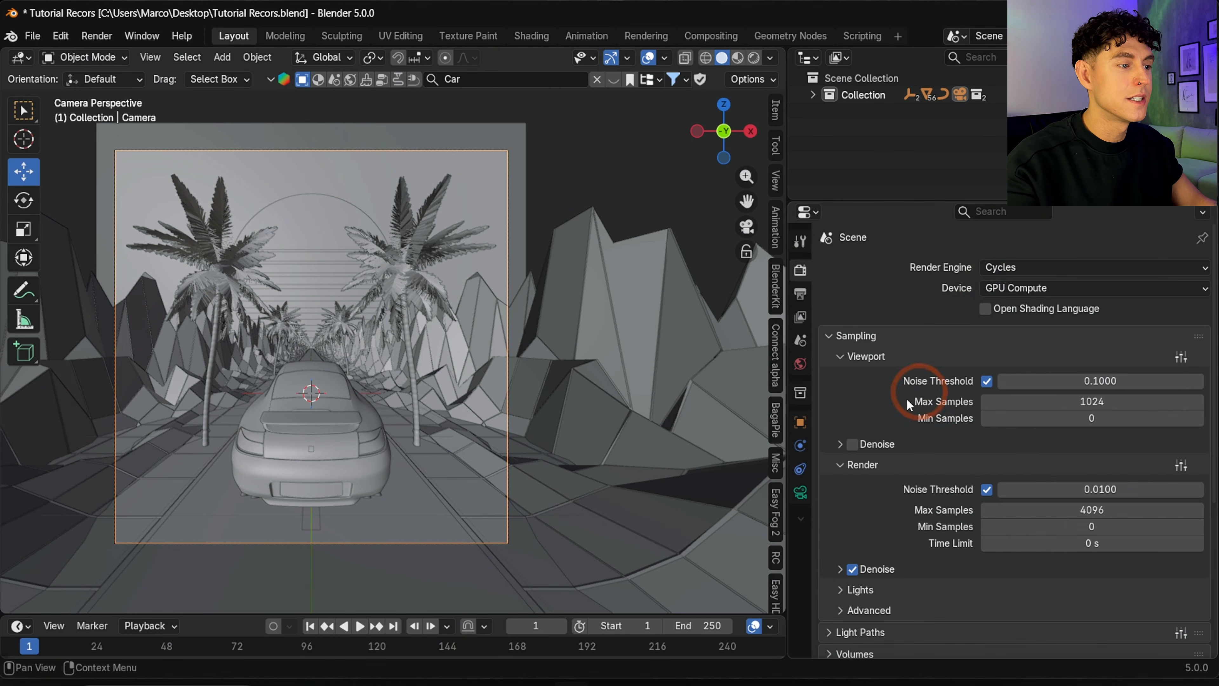
# Set both the viewport and render max samples to 50 and enable viewport denoising.
pyautogui.click(1075, 404)
pyautogui.write('50')
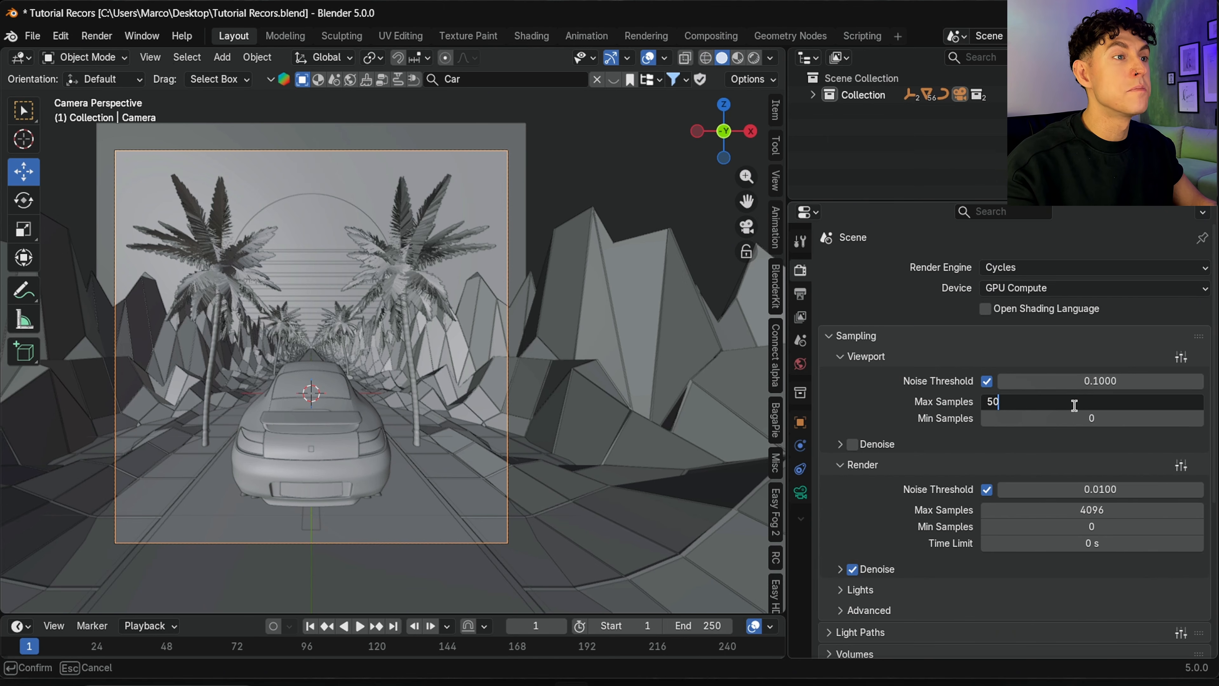
pyautogui.press('Return')
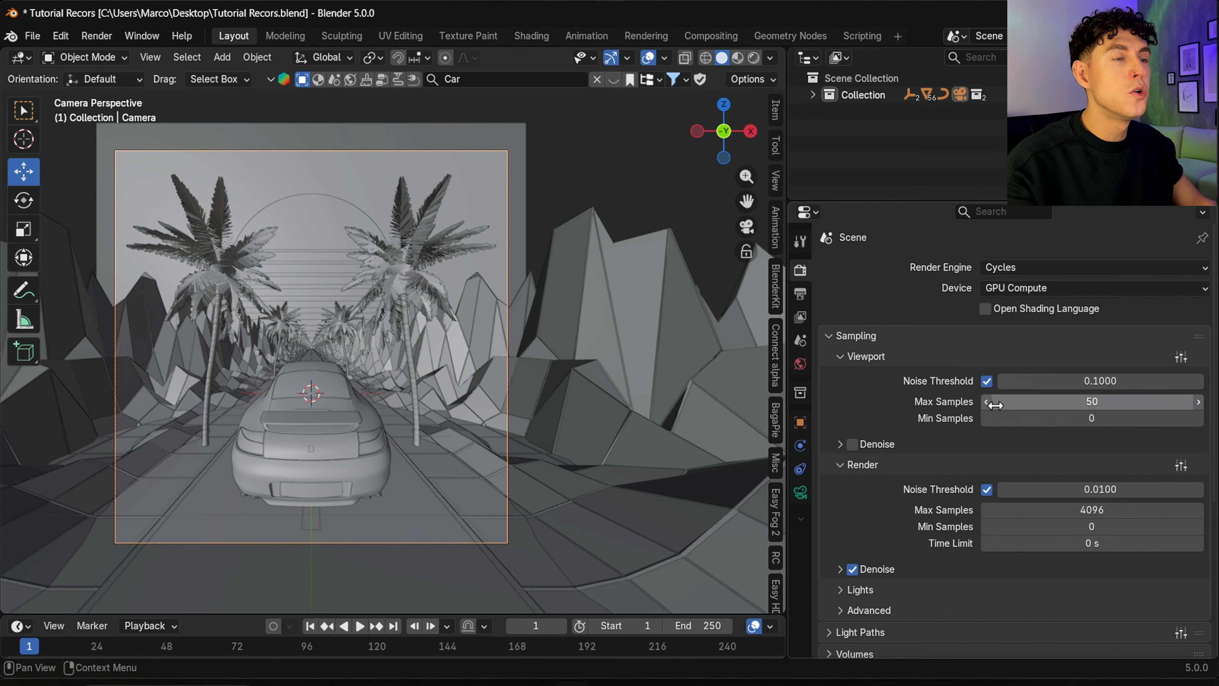
pyautogui.click(853, 443)
pyautogui.click(1036, 510)
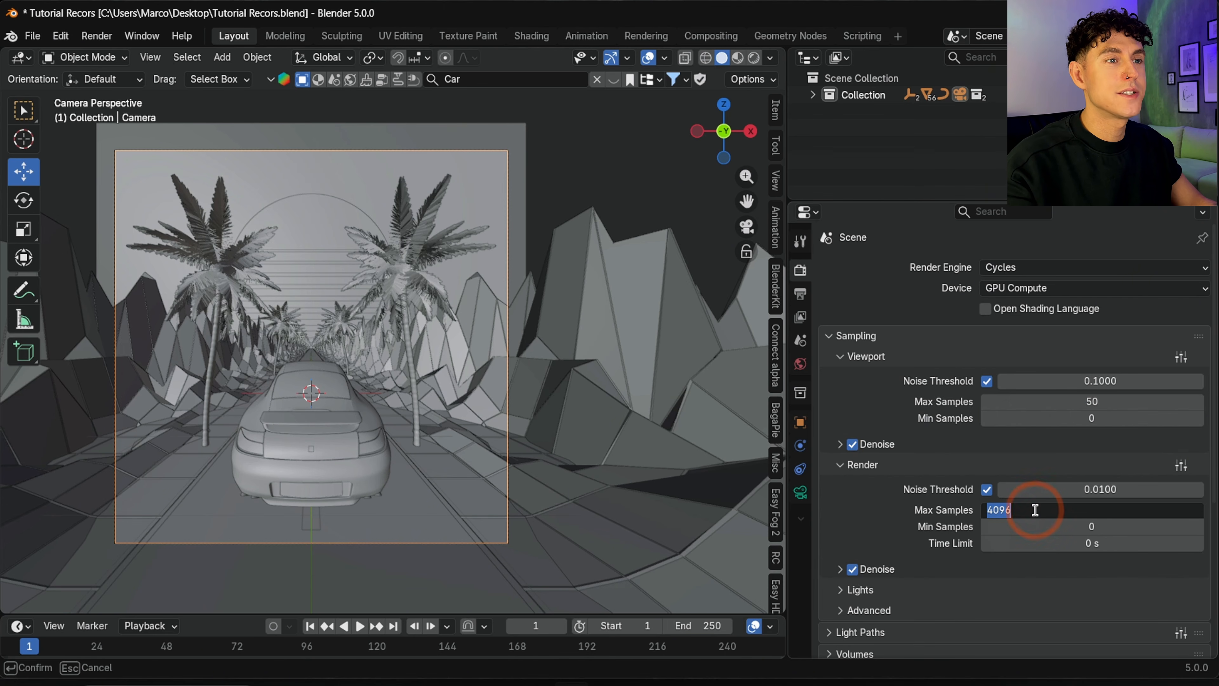
pyautogui.write('50')
pyautogui.press('Return')
# Set the transparent light path bounces to 4 and enable Simplify and Motion Blur.
pyautogui.scroll(-10, 824, 402)
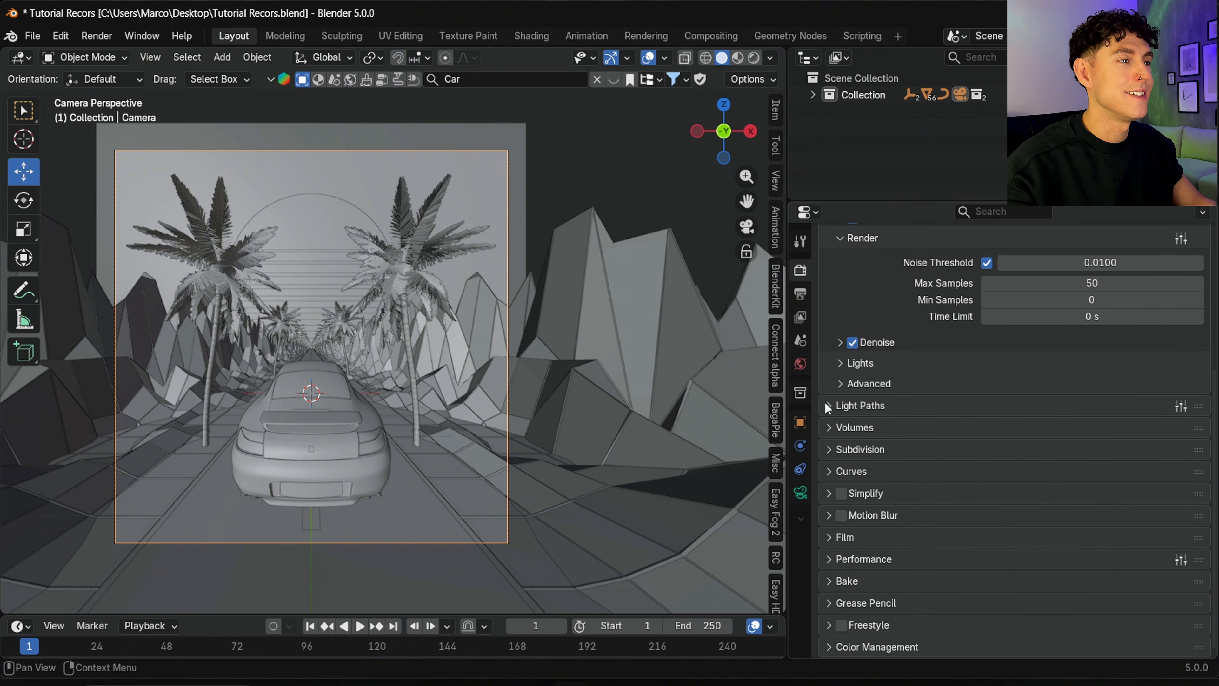
pyautogui.click(824, 404)
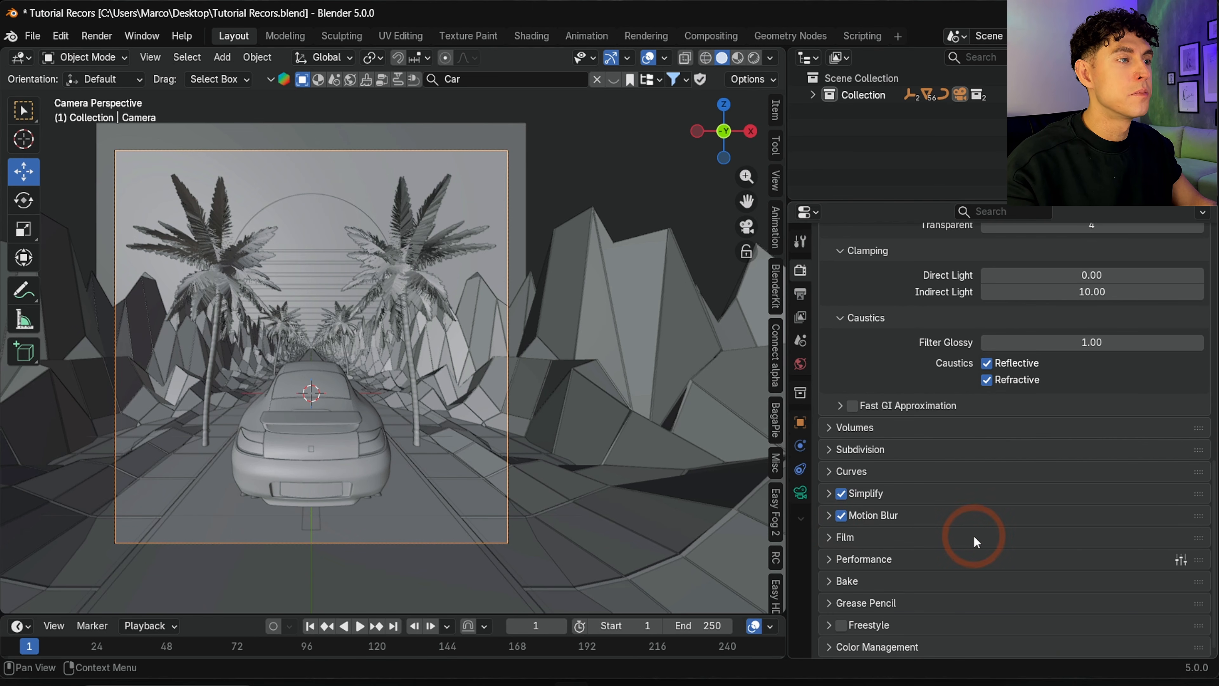
# Set color management to the Filmic view with the Medium High Contrast look and enable White Balance.
pyautogui.click(828, 643)
pyautogui.scroll(-5, 937, 548)
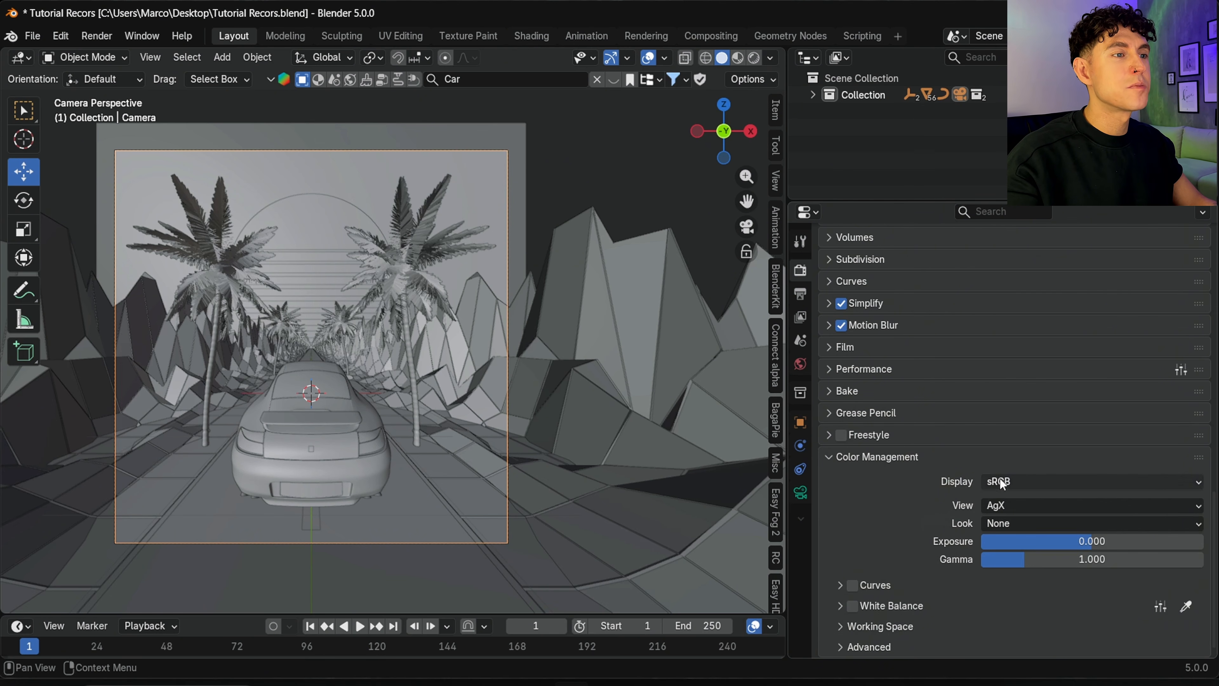
pyautogui.click(1001, 508)
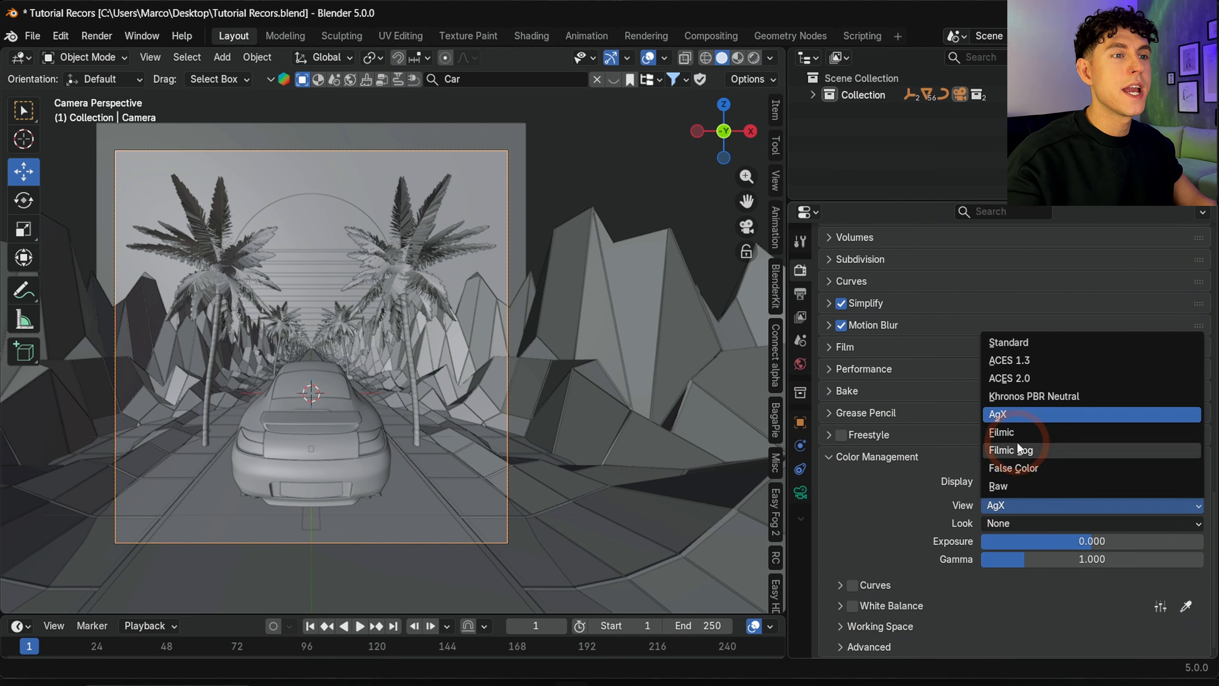
pyautogui.click(1017, 432)
pyautogui.click(1007, 519)
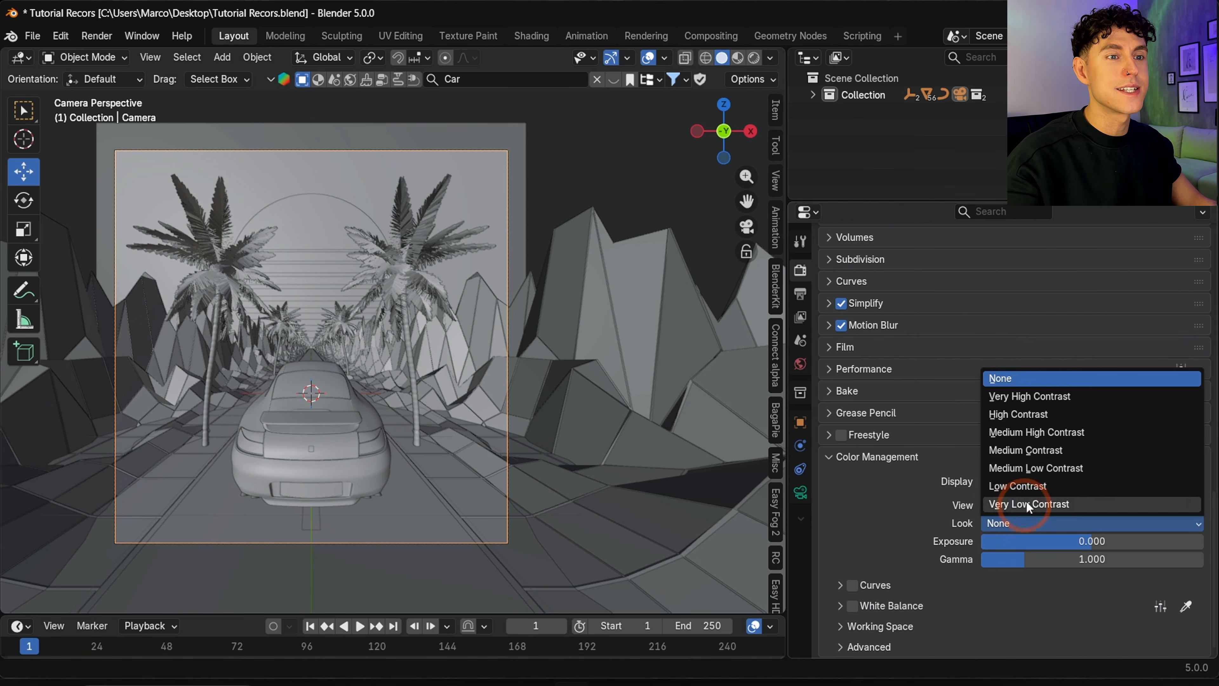
pyautogui.click(1060, 433)
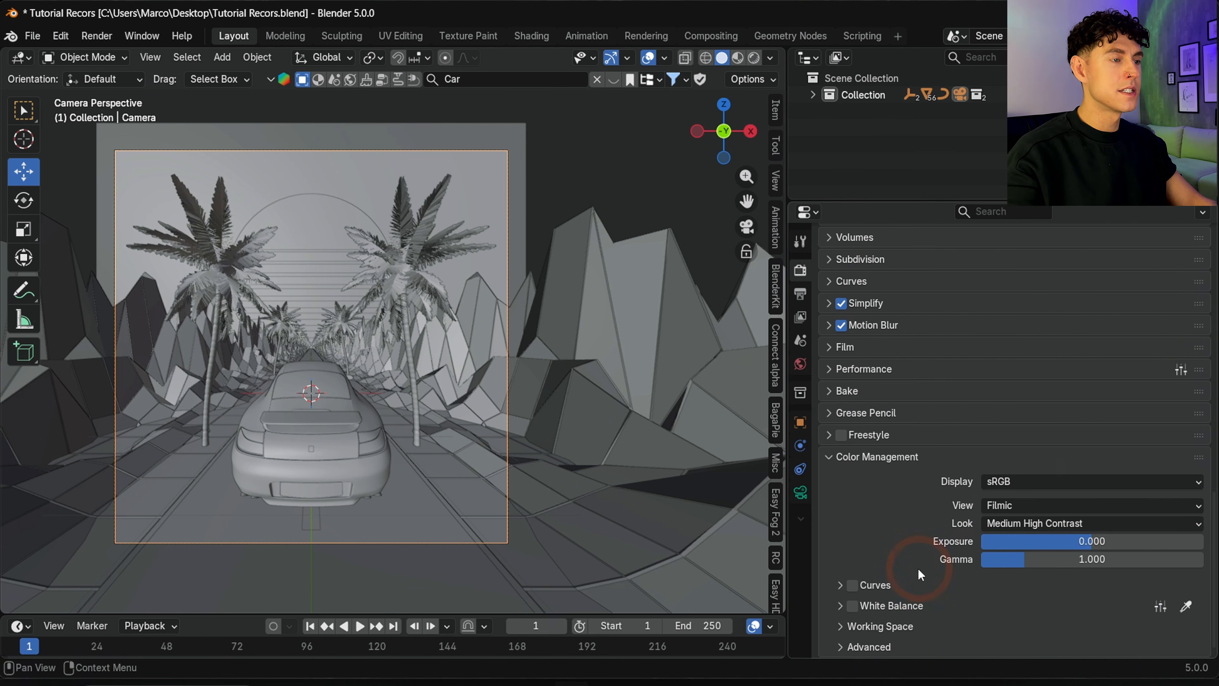
pyautogui.click(853, 606)
# Split the viewport into two areas, one showing the rendered camera view and the other the Shader Editor.
pyautogui.moveTo(7, 52); pyautogui.dragTo(767, 65)
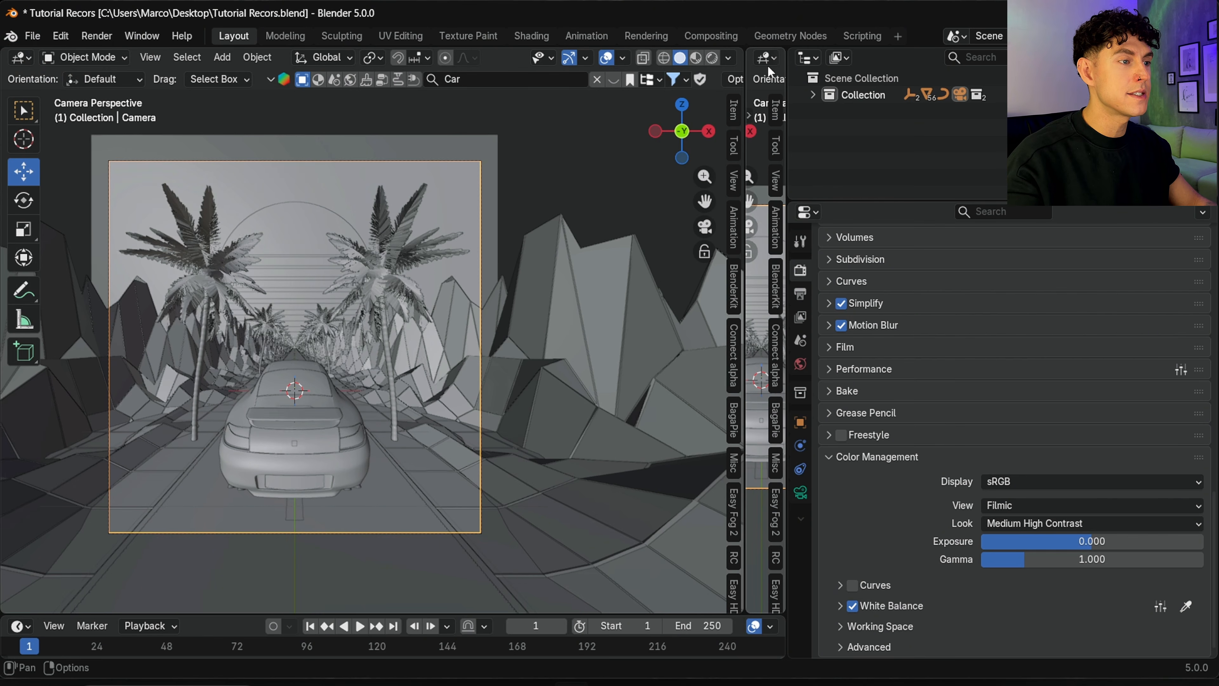
pyautogui.click(714, 59)
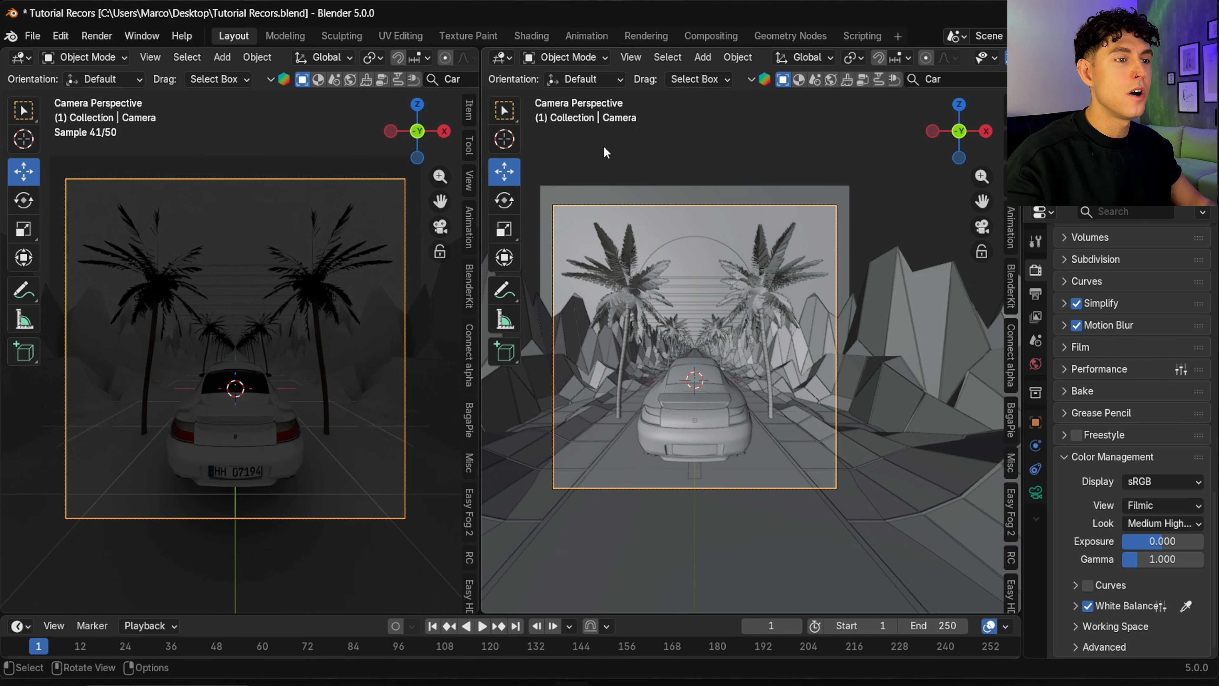
pyautogui.click(511, 59)
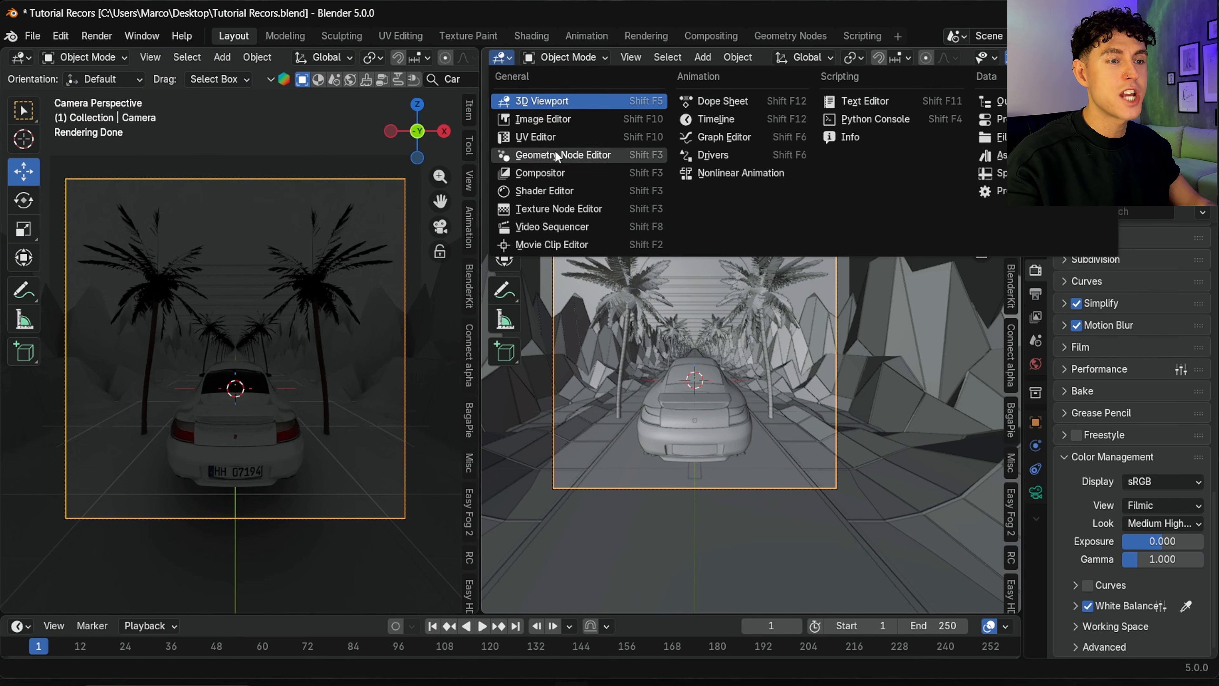
pyautogui.click(558, 191)
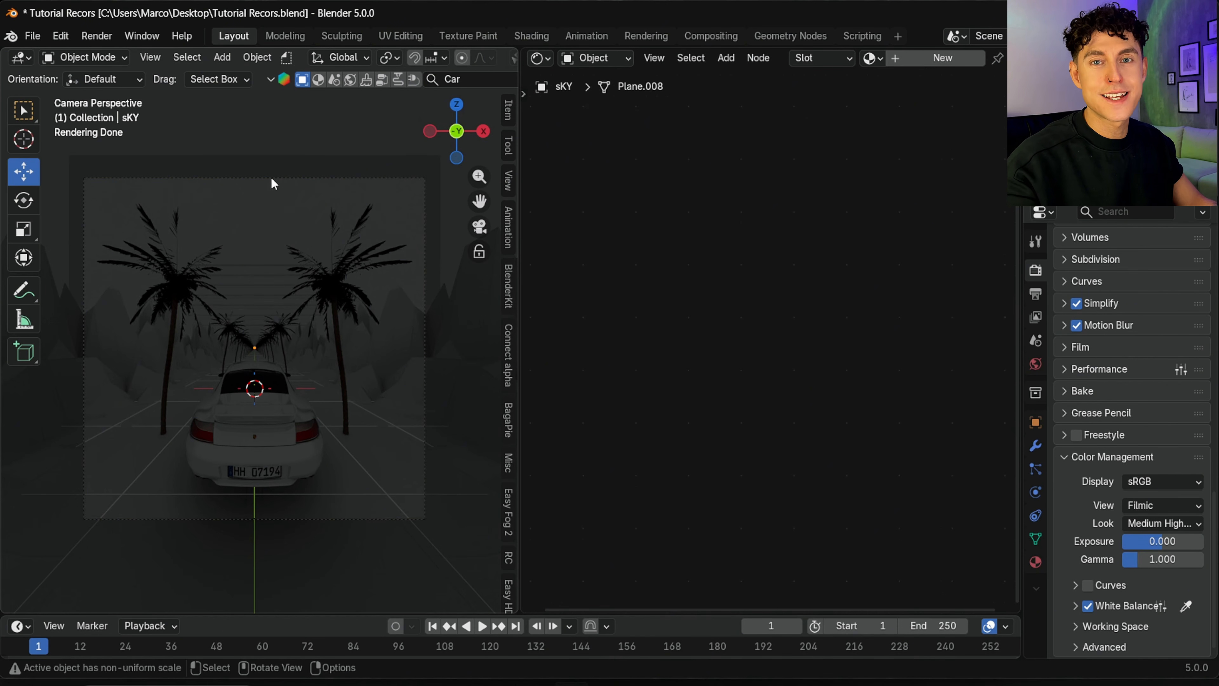
# Give the sky plane a new material with a pink-to-blue Color Ramp driven by a Mapping node rotated 45° on Y.
pyautogui.click(245, 186)
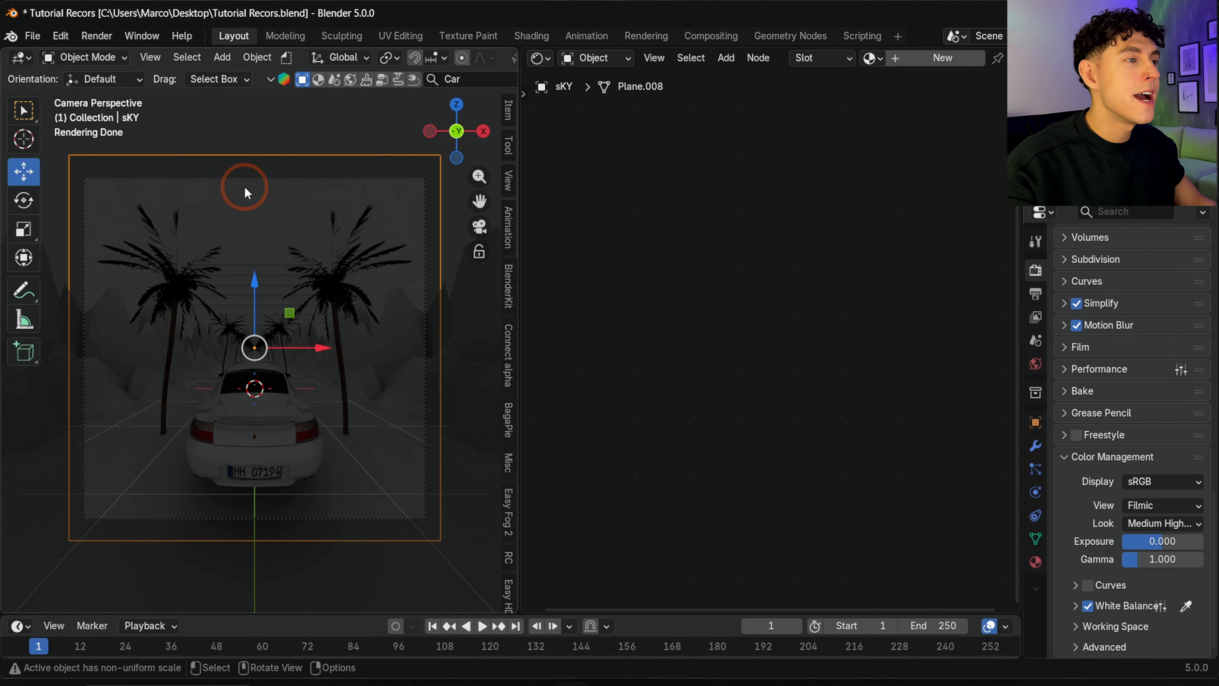
pyautogui.click(902, 58)
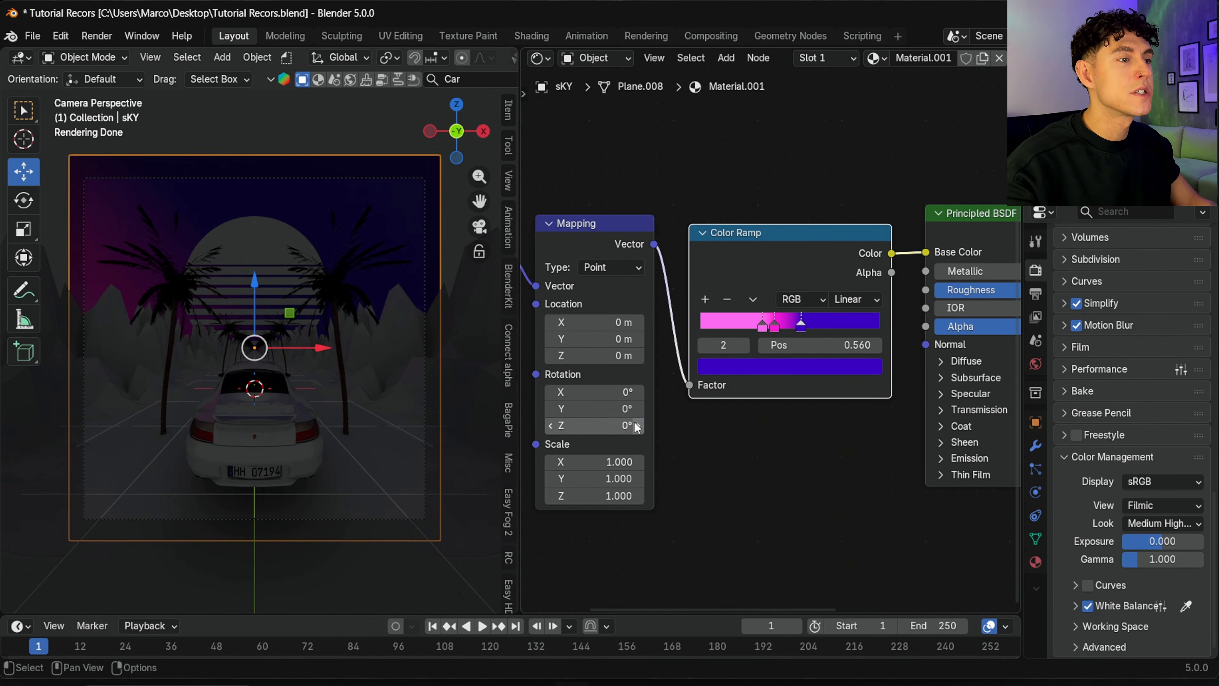
pyautogui.click(621, 409)
pyautogui.write('4')
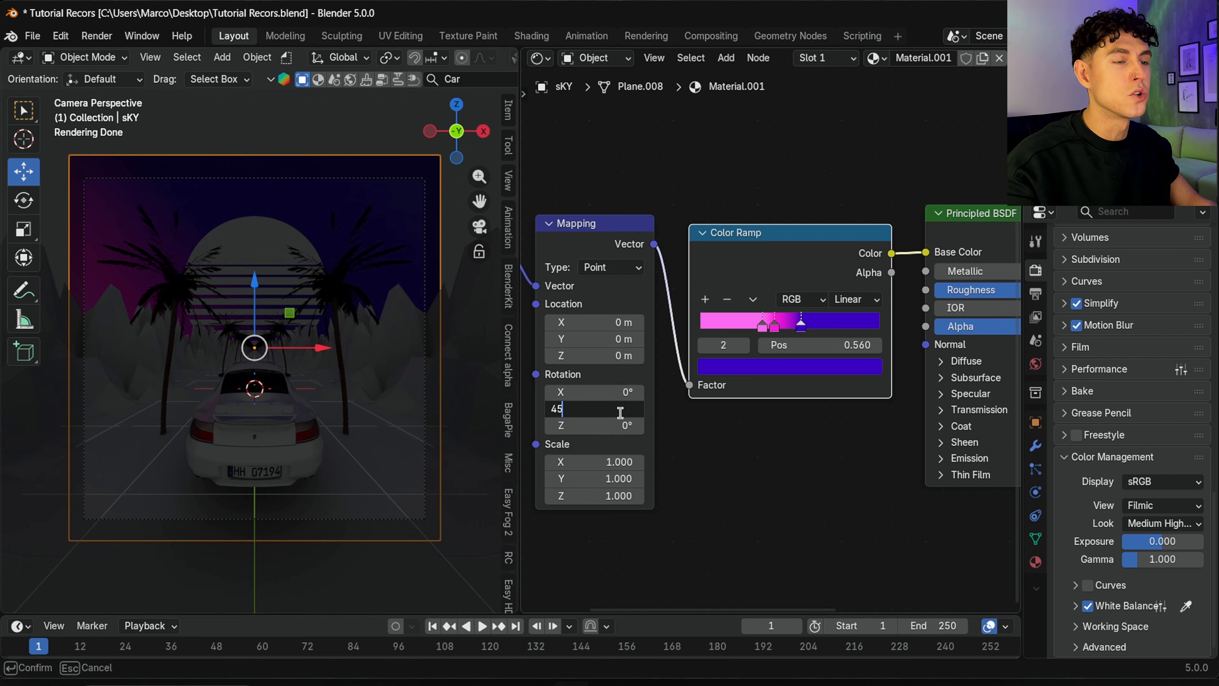
pyautogui.write('5')
pyautogui.press('Return')
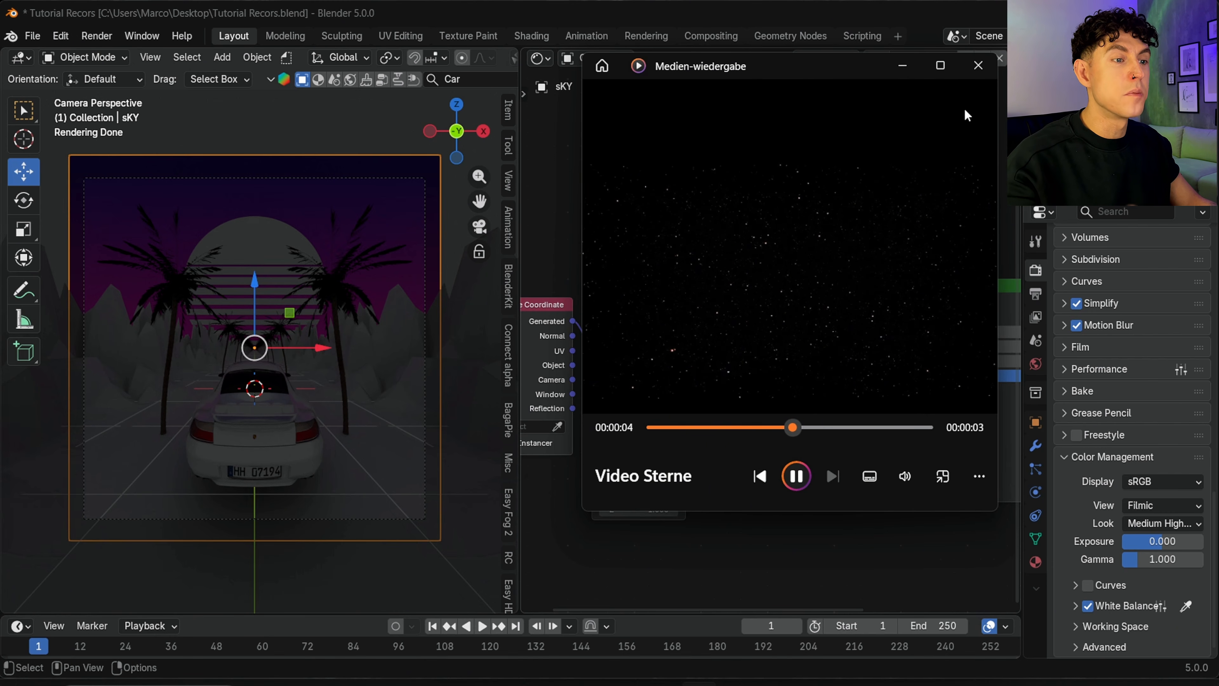
# Close the video preview, add Video Sterne.mp4 to the sky material as a texture node and place it above the other nodes.
pyautogui.click(978, 65)
pyautogui.moveTo(3, 473); pyautogui.dragTo(698, 194)
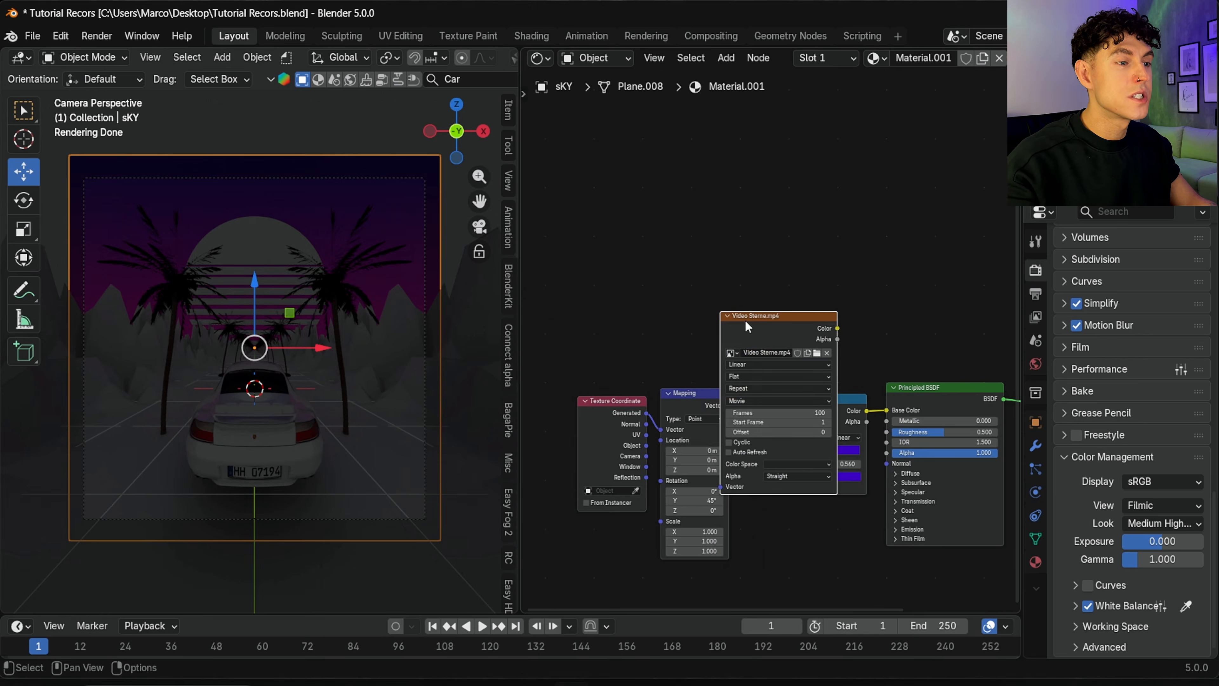
pyautogui.moveTo(746, 319); pyautogui.dragTo(751, 193)
# Enable Cyclic and Auto Refresh on the Video Sterne.mp4 texture and set its frames to 90.
pyautogui.scroll(2, 743, 366)
pyautogui.click(728, 324)
pyautogui.click(729, 338)
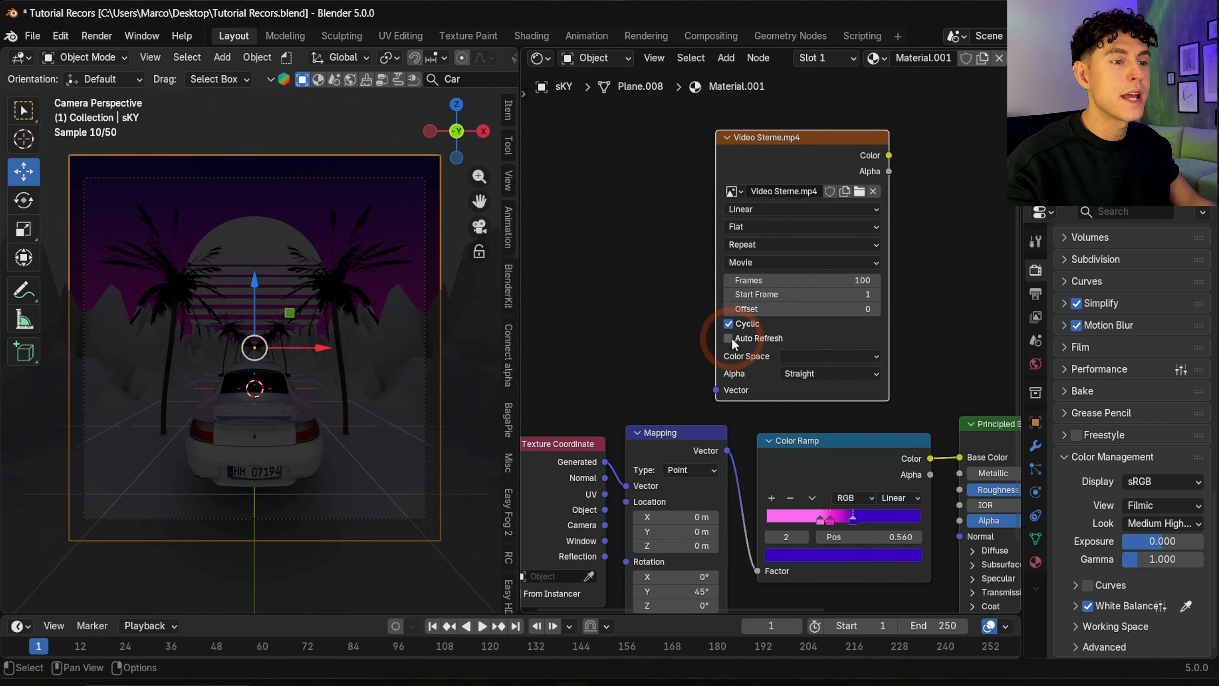
pyautogui.click(854, 280)
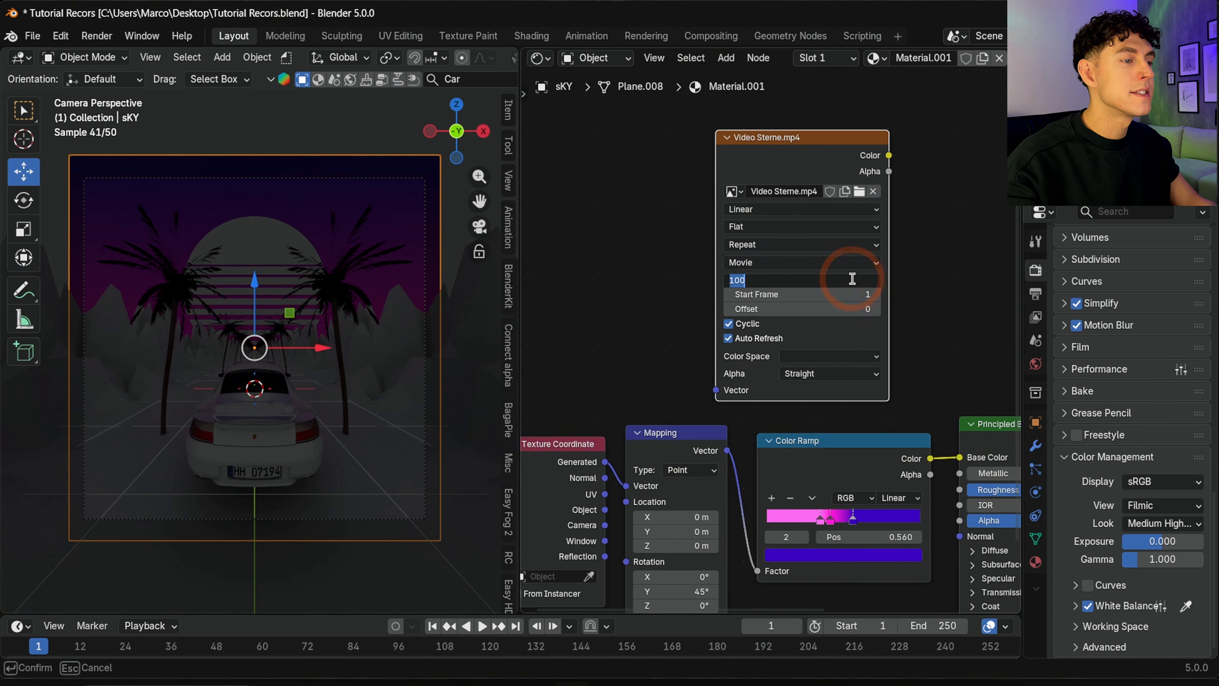
pyautogui.write('90')
pyautogui.press('Return')
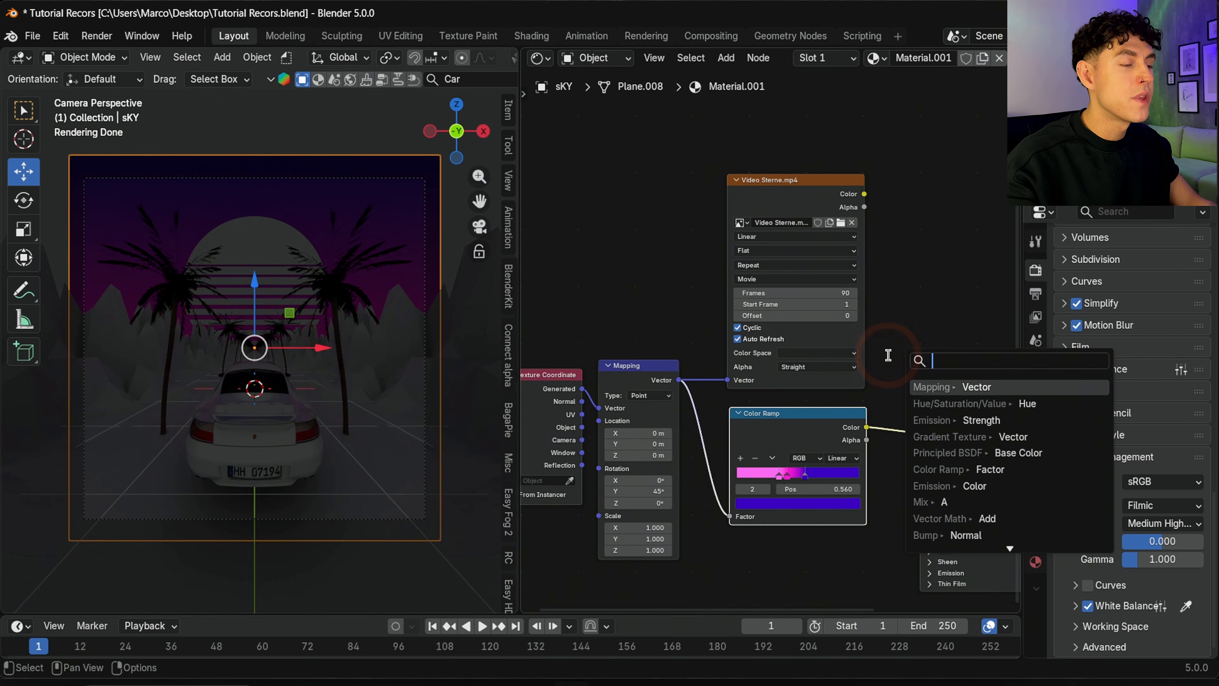
# Combine the star video and Color Ramp colors through a Mix color node in Add mode feeding the sky's base color.
pyautogui.write('mix')
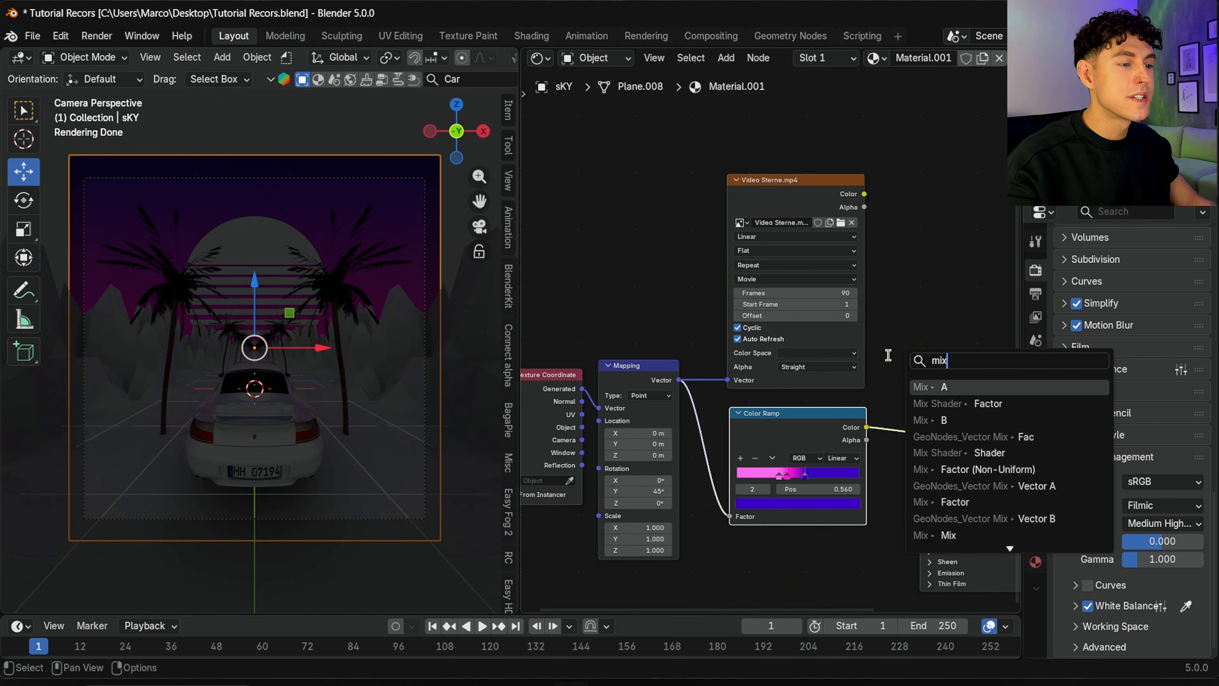
pyautogui.click(926, 388)
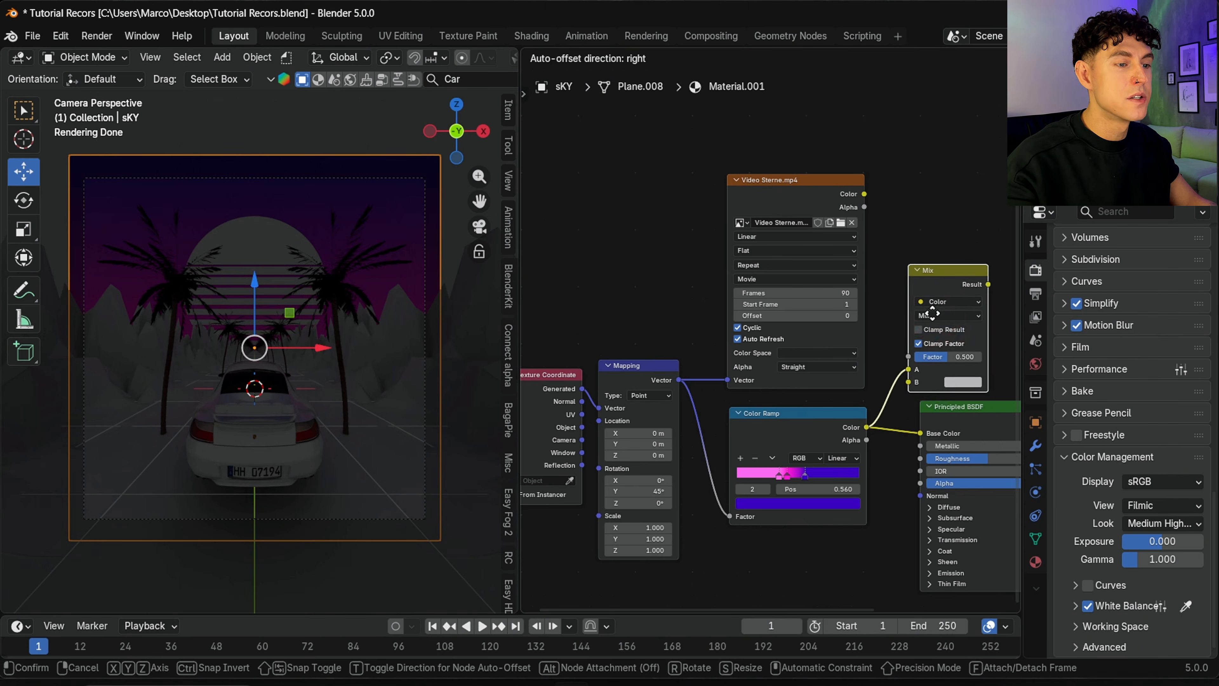
pyautogui.click(848, 293)
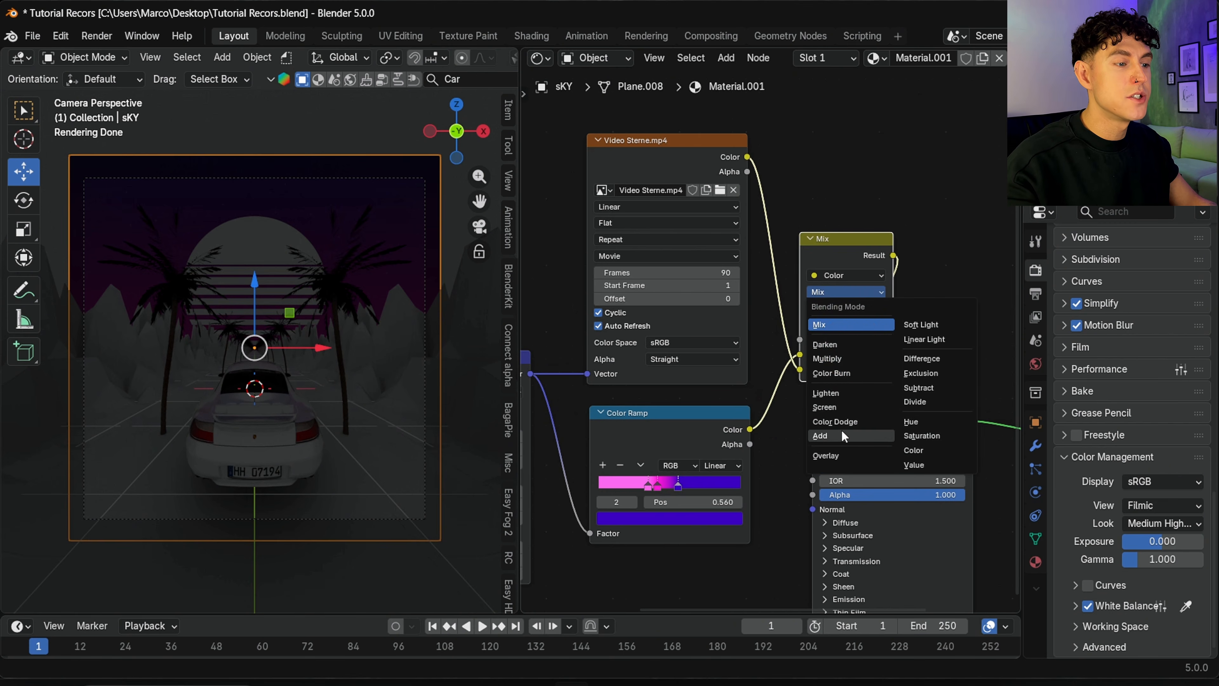
pyautogui.click(833, 435)
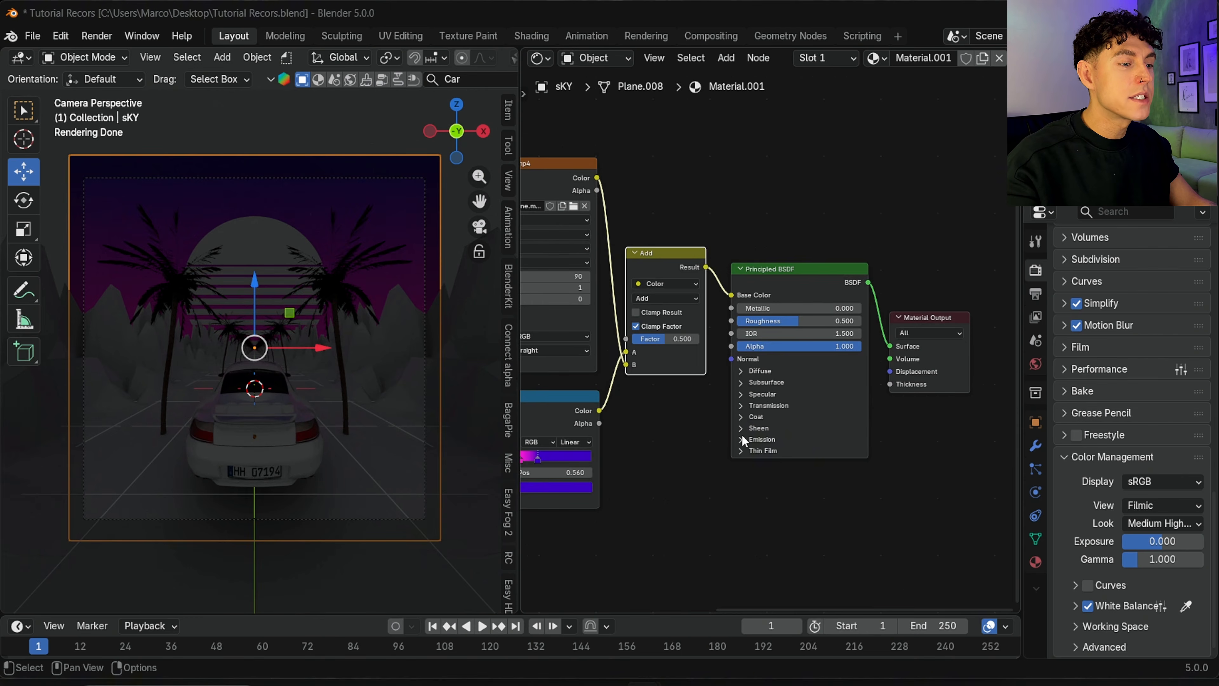
# Connect the Add node's result to the sky shader's emission color and set the emission strength to 5.
pyautogui.click(742, 440)
pyautogui.moveTo(705, 267); pyautogui.dragTo(731, 452)
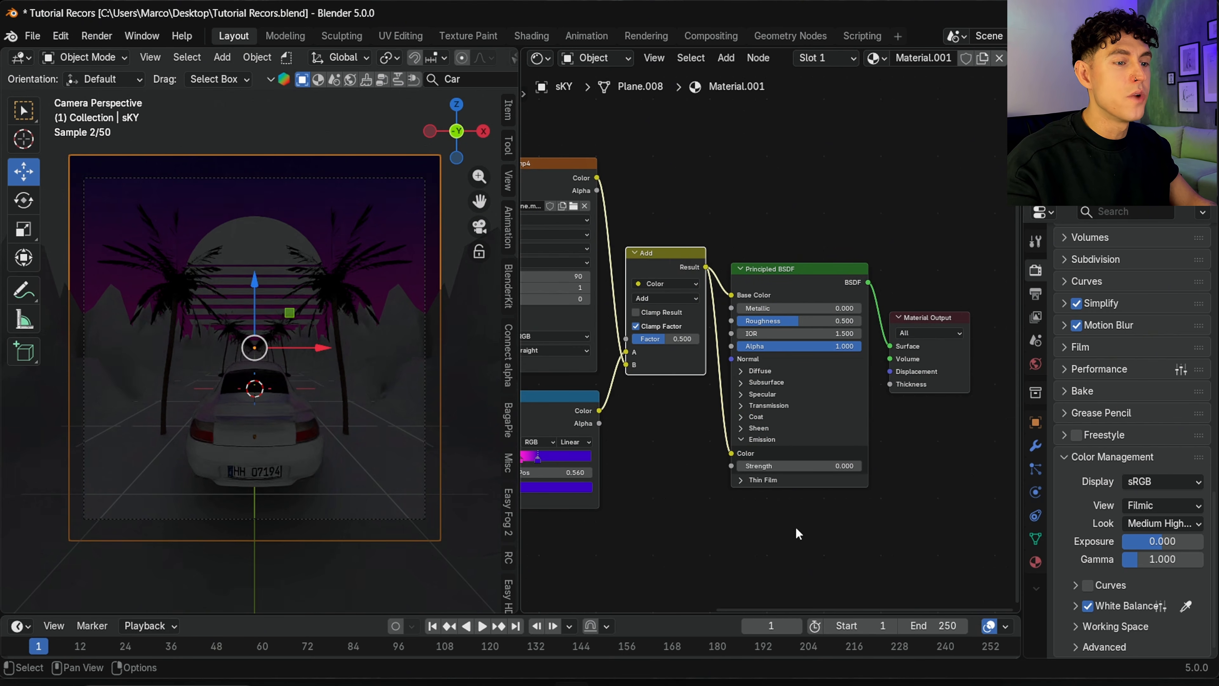
pyautogui.click(805, 462)
pyautogui.write('5')
pyautogui.press('Return')
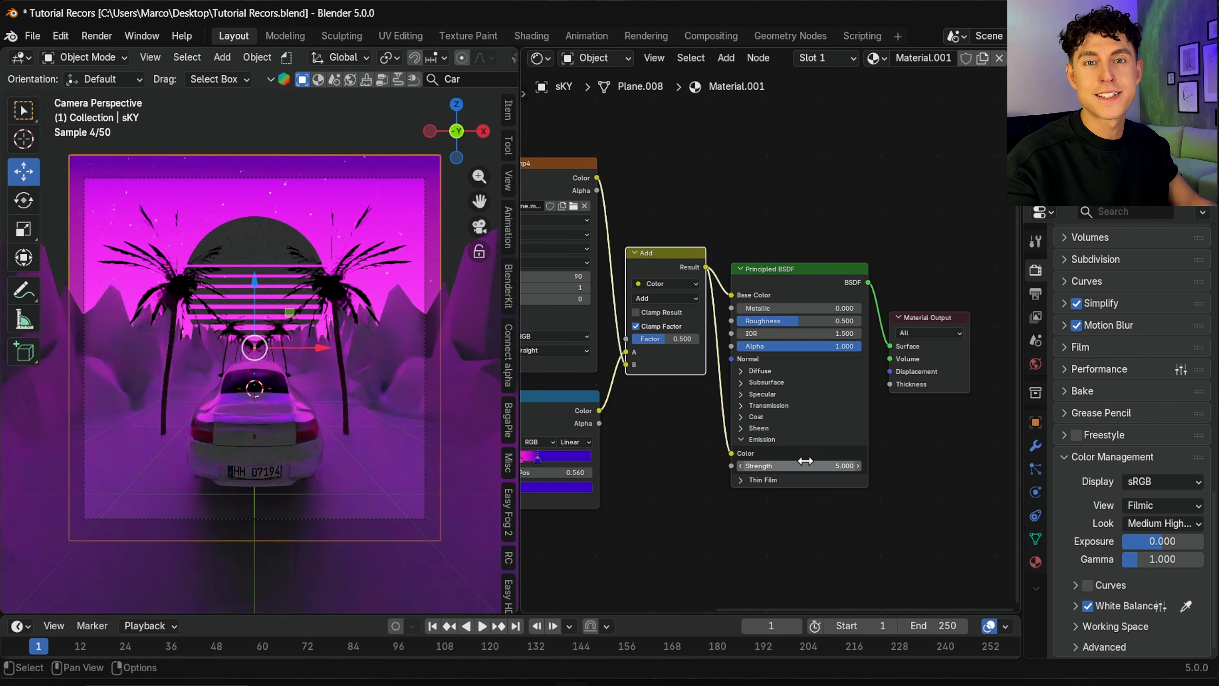
# Give the sun a new material whose base color uses a Layer Weight Facing-driven Color Ramp from #FF6C3DFF to #FFBAB4FF.
pyautogui.click(258, 224)
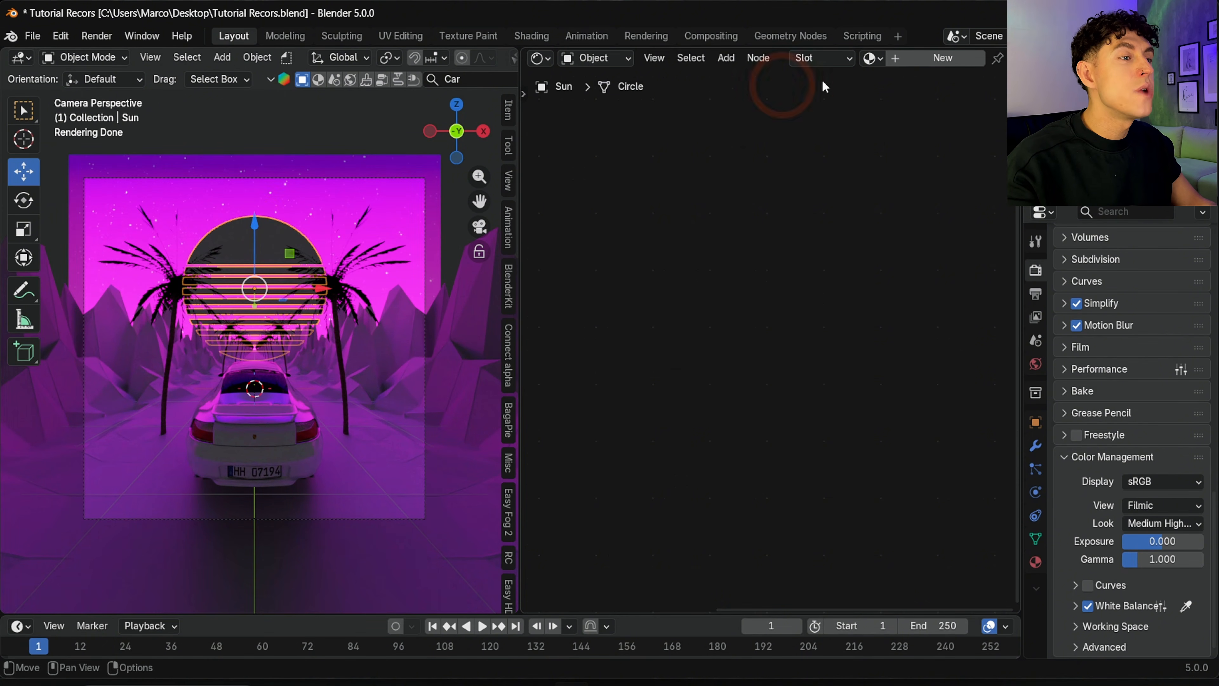
pyautogui.click(956, 62)
pyautogui.click(787, 408)
pyautogui.click(630, 409)
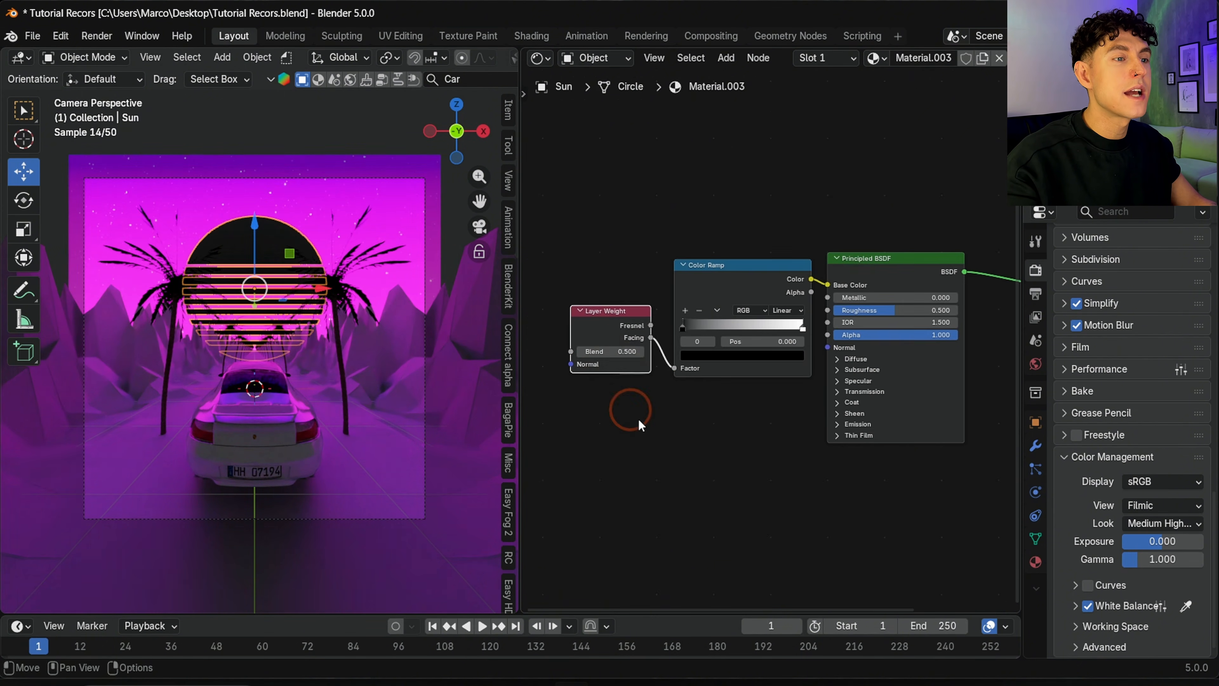
pyautogui.scroll(1, 785, 423)
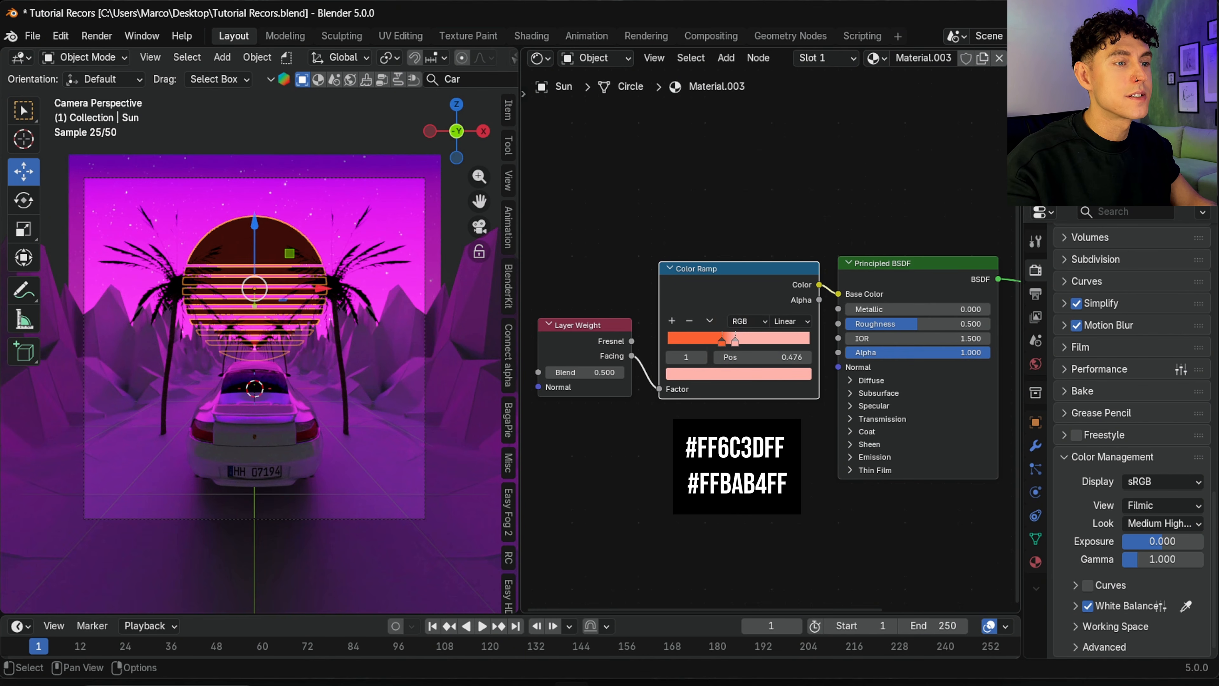
# Connect the Color Ramp color to the sun shader's emission color and set the emission strength to 9.
pyautogui.click(851, 456)
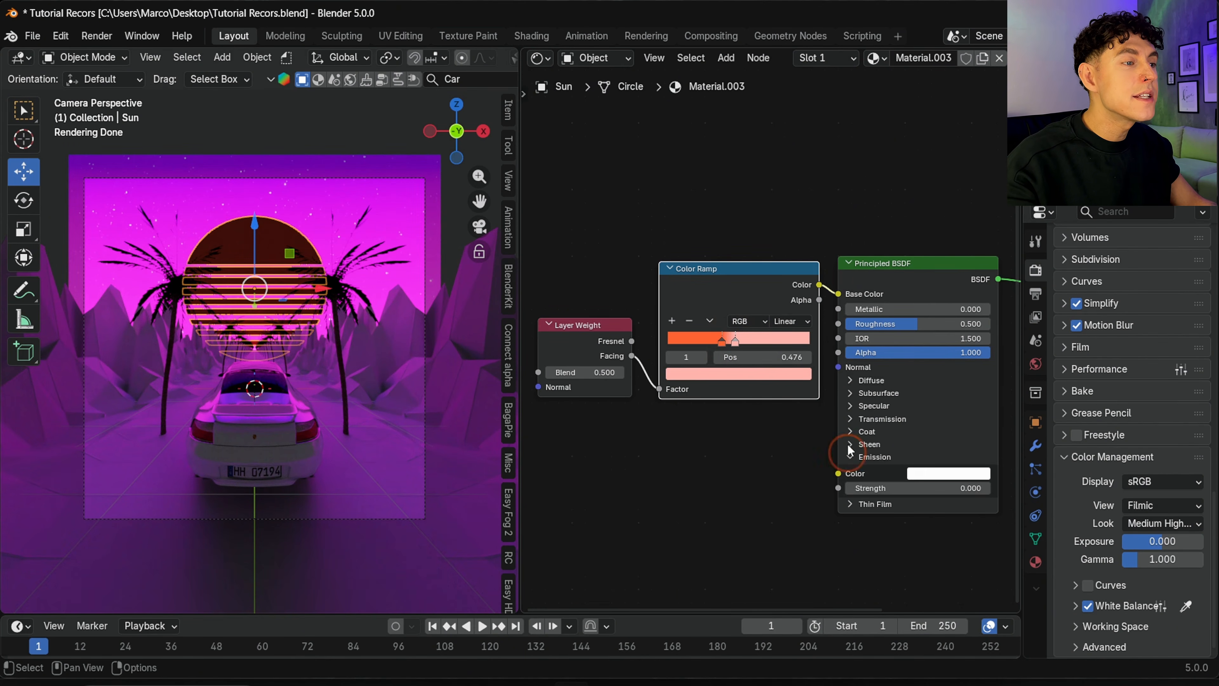
pyautogui.moveTo(819, 285); pyautogui.dragTo(839, 473)
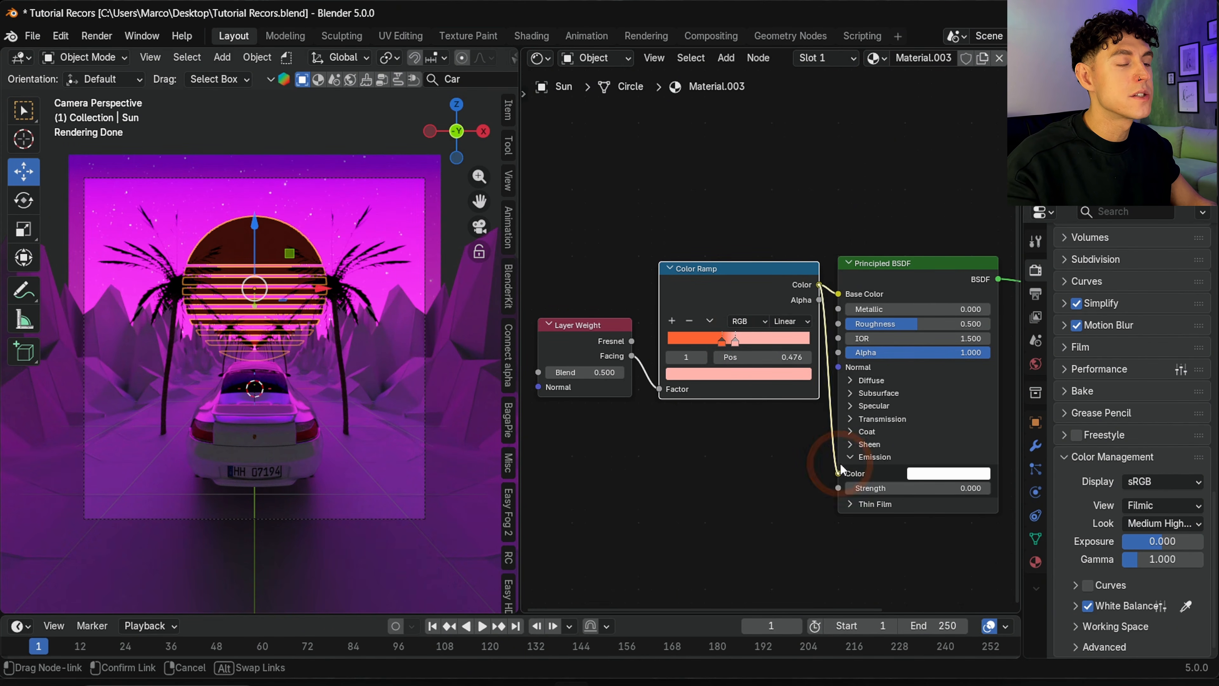
pyautogui.click(939, 488)
pyautogui.write('9')
pyautogui.press('Return')
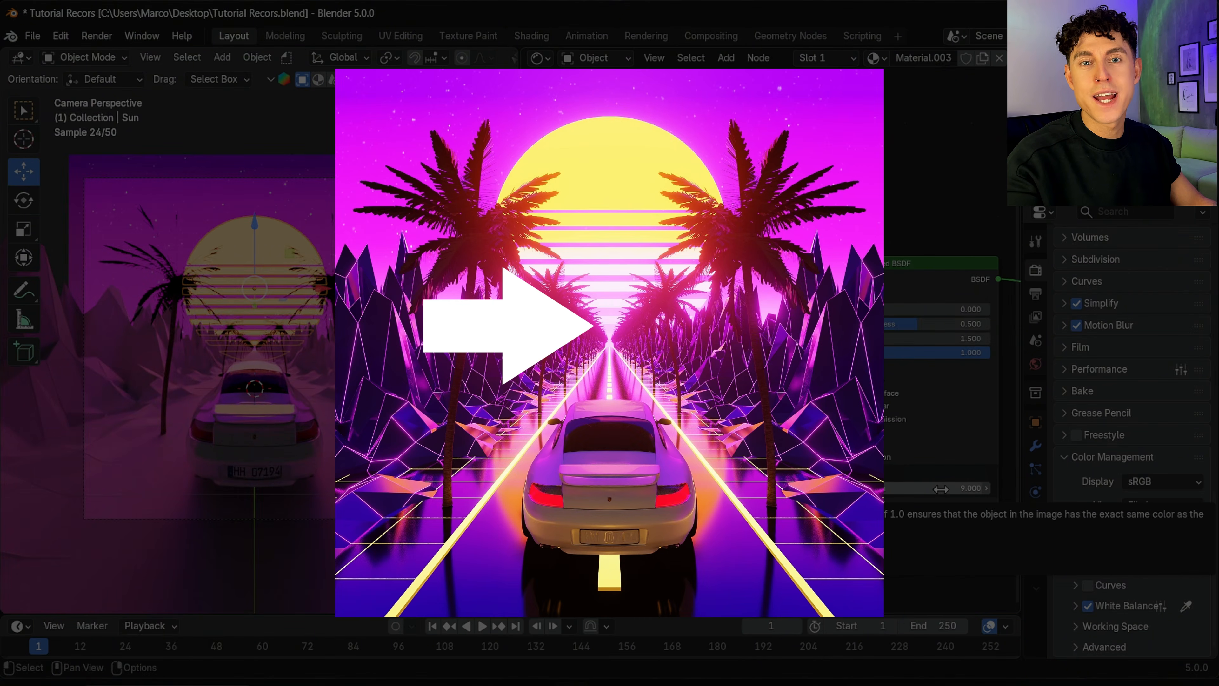
# Paste a copy of the sky plane and move it along the Y axis to just in front of the sun.
pyautogui.hotkey('ctrl', 'v')
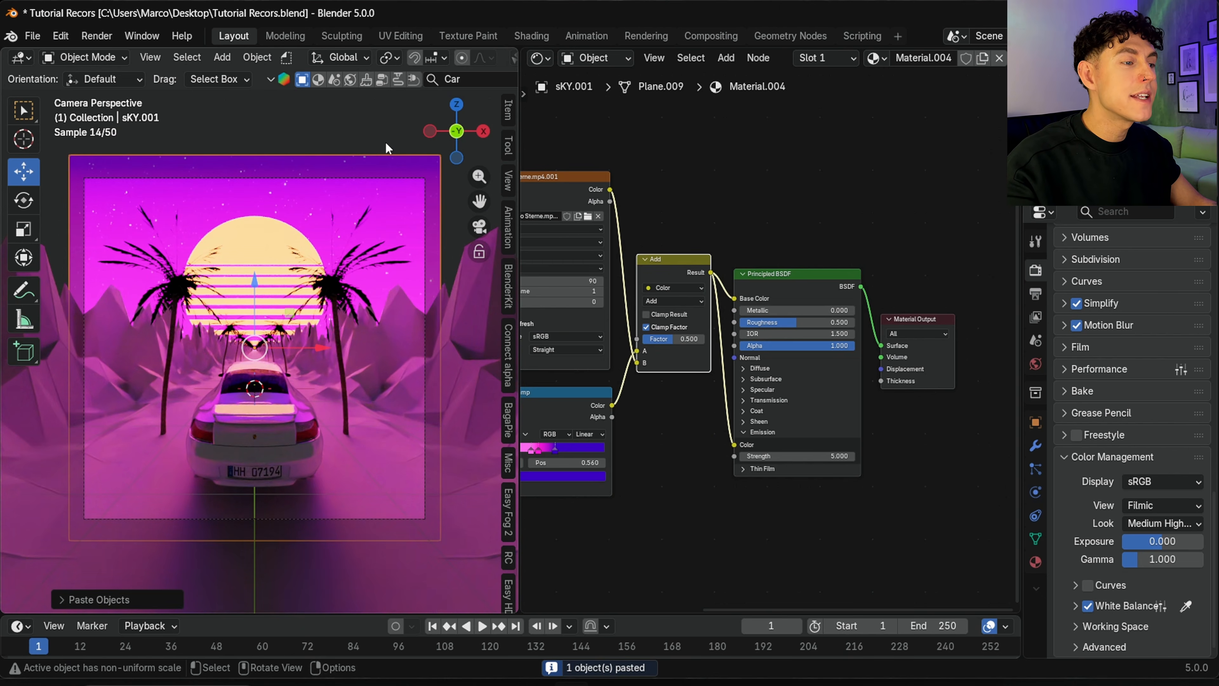
pyautogui.moveTo(400, 140); pyautogui.dragTo(96, 339, button='middle')
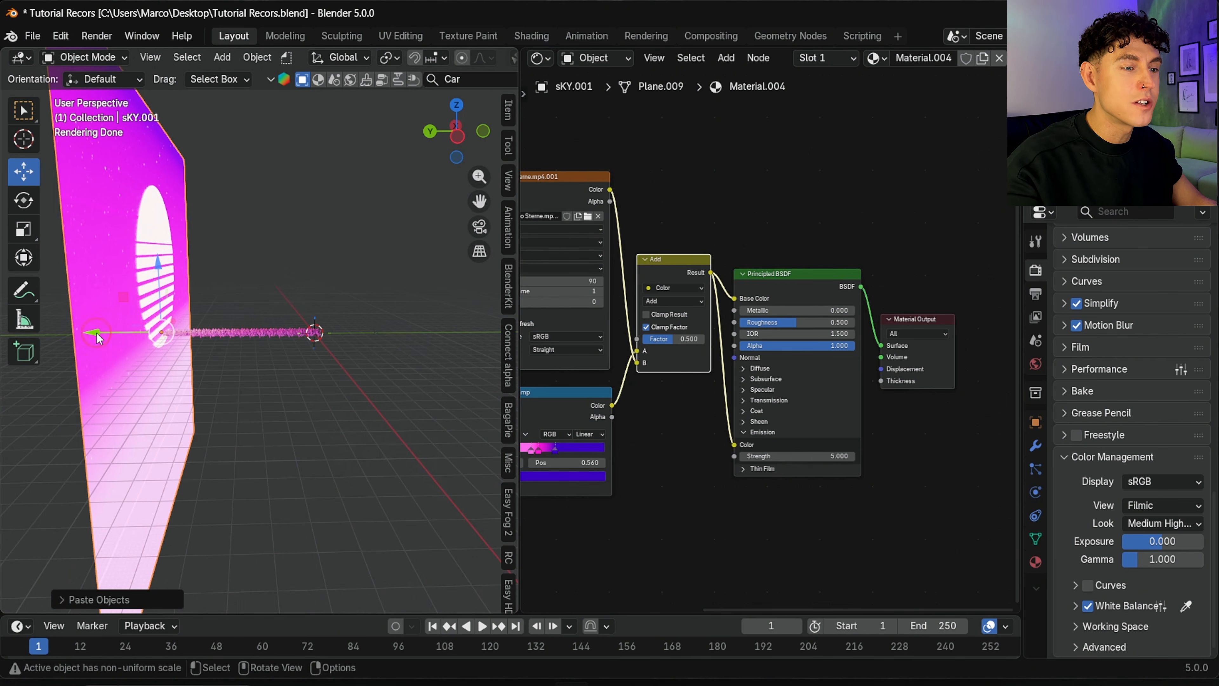
pyautogui.moveTo(97, 333); pyautogui.dragTo(100, 330)
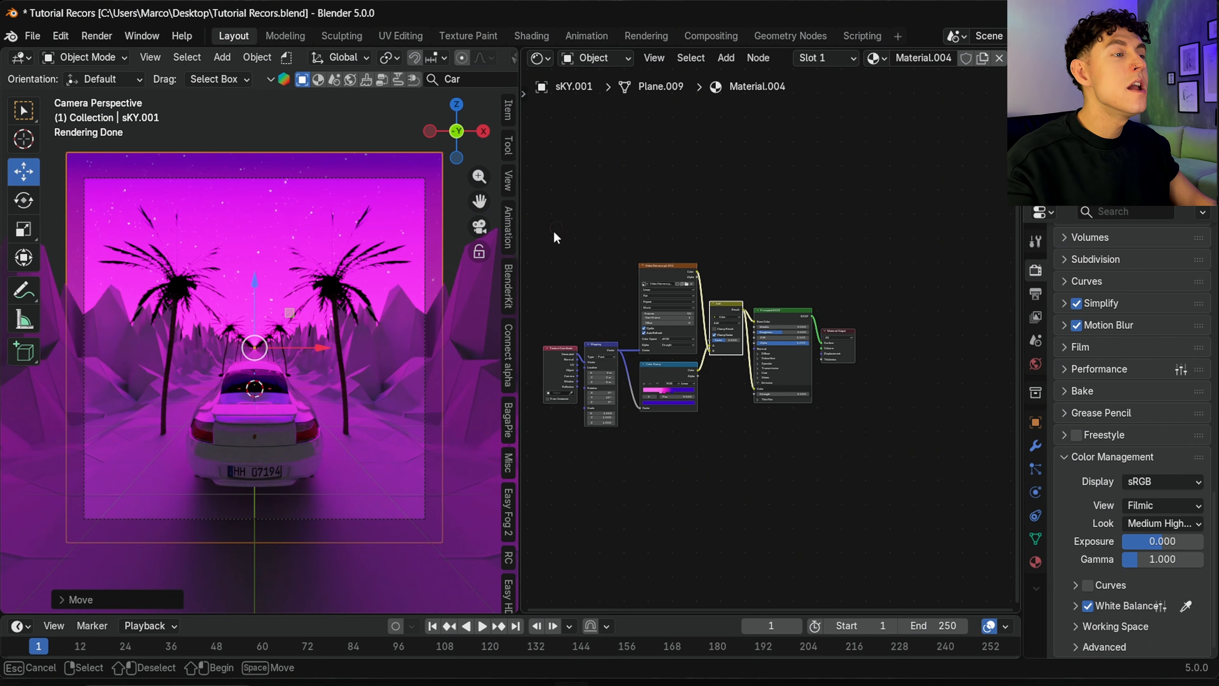
# Copy the sky nodes, unlink the sky copy's material and rebuild them in a new material of its own.
pyautogui.moveTo(557, 229); pyautogui.dragTo(791, 473)
pyautogui.click(999, 58)
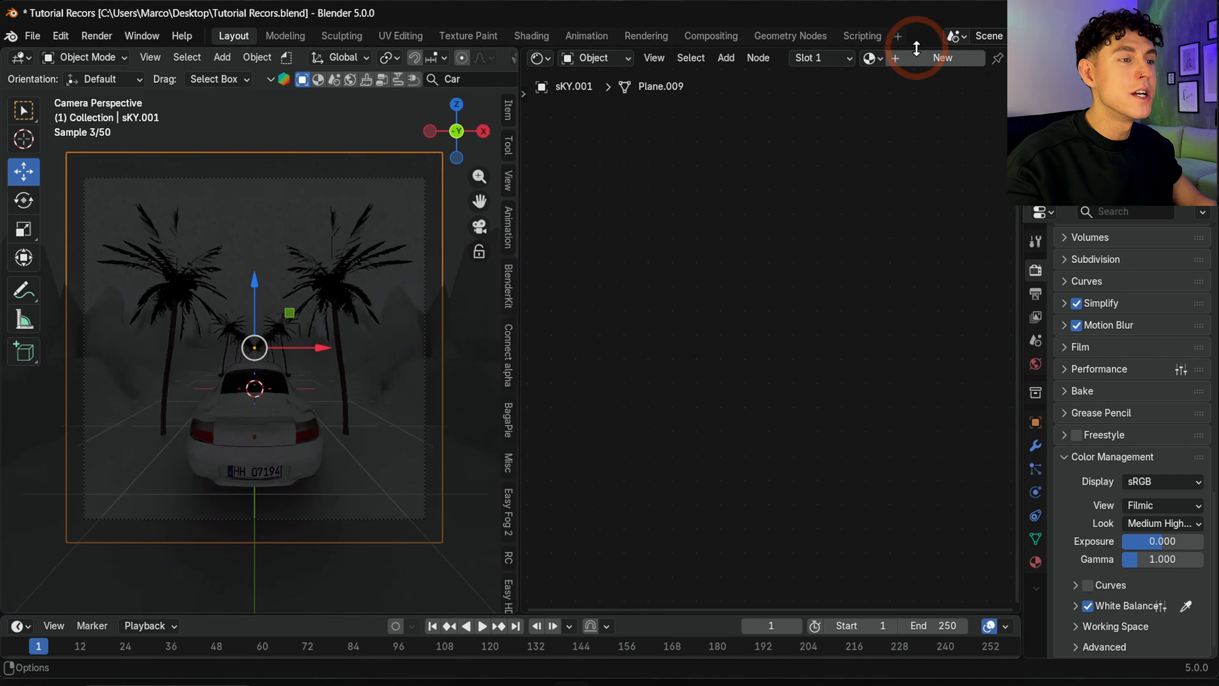
pyautogui.click(915, 63)
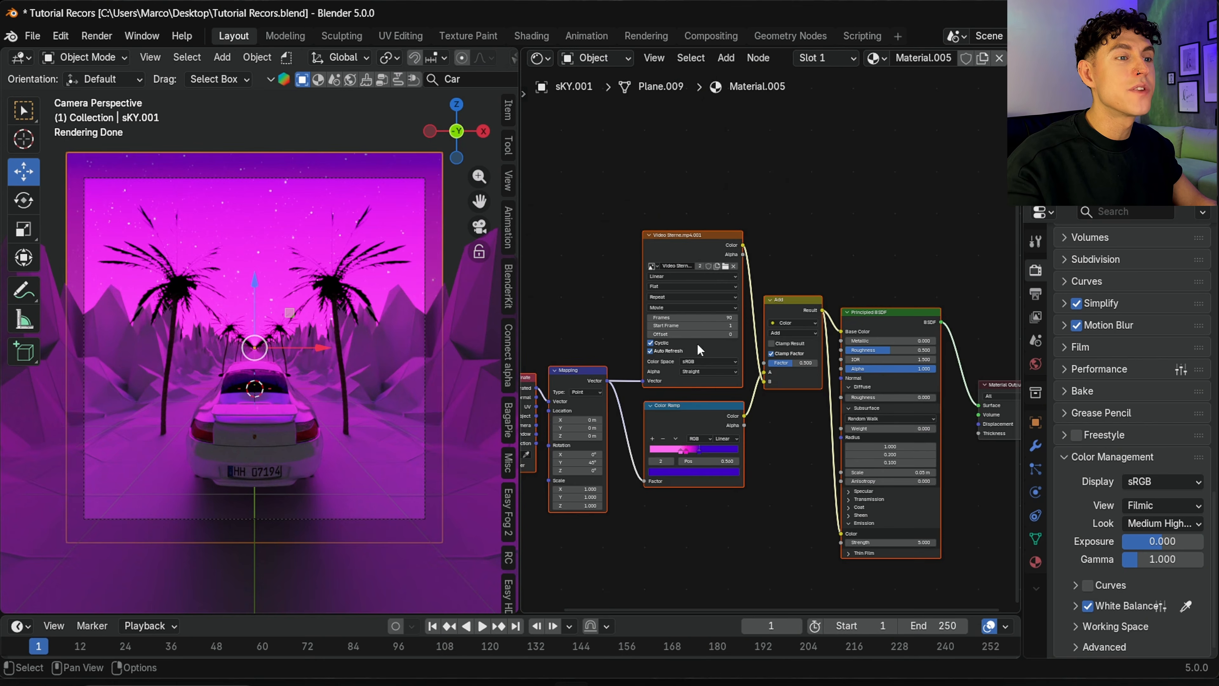
# Delete the star video texture and the Add mix node, then link the Color Ramp color to the emission color.
pyautogui.click(682, 239)
pyautogui.press('x')
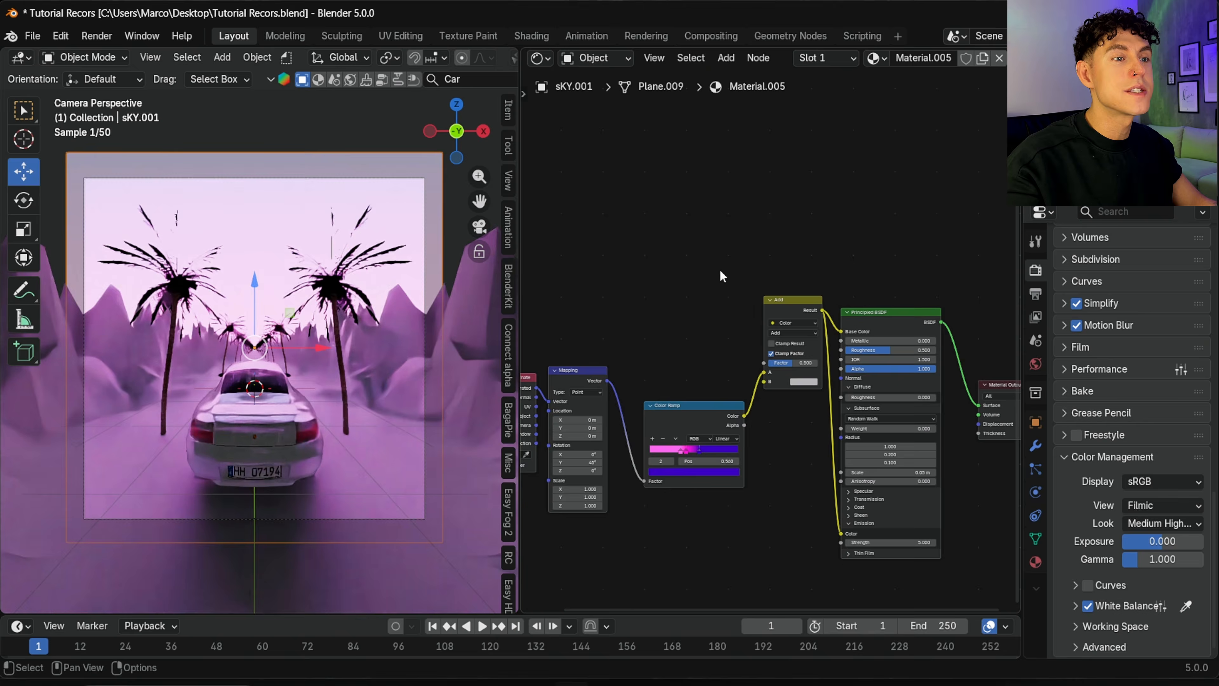
pyautogui.click(780, 300)
pyautogui.press('x')
pyautogui.moveTo(744, 416); pyautogui.dragTo(841, 533)
pyautogui.scroll(2, 764, 507)
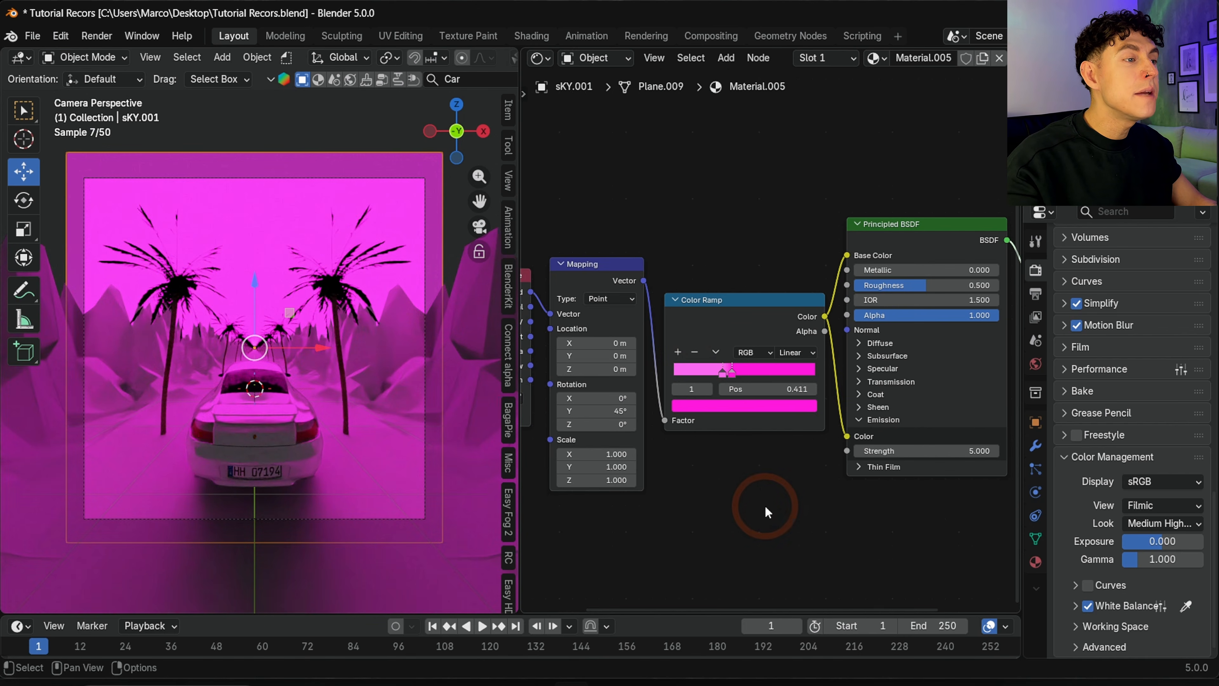
# Make the Color Ramp's pink stop at position 0.411 fully transparent and connect the ramp's Alpha to the shader's Alpha.
pyautogui.click(745, 406)
pyautogui.moveTo(775, 367); pyautogui.dragTo(651, 367)
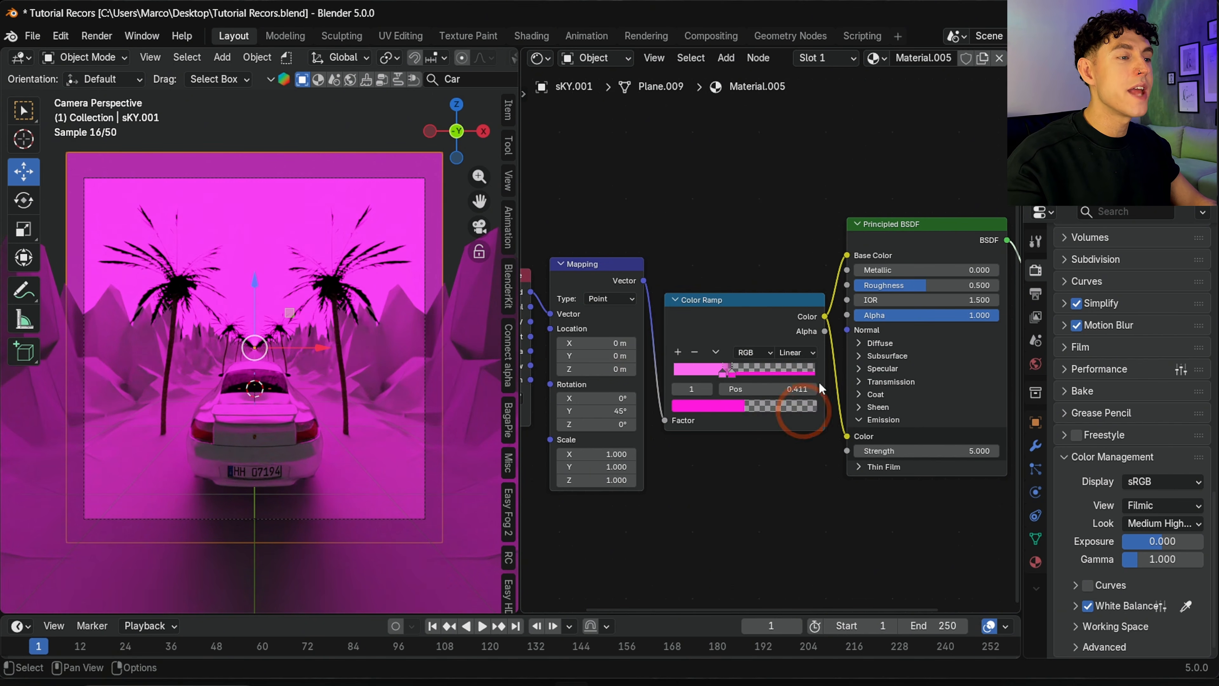
pyautogui.moveTo(825, 330); pyautogui.dragTo(847, 315)
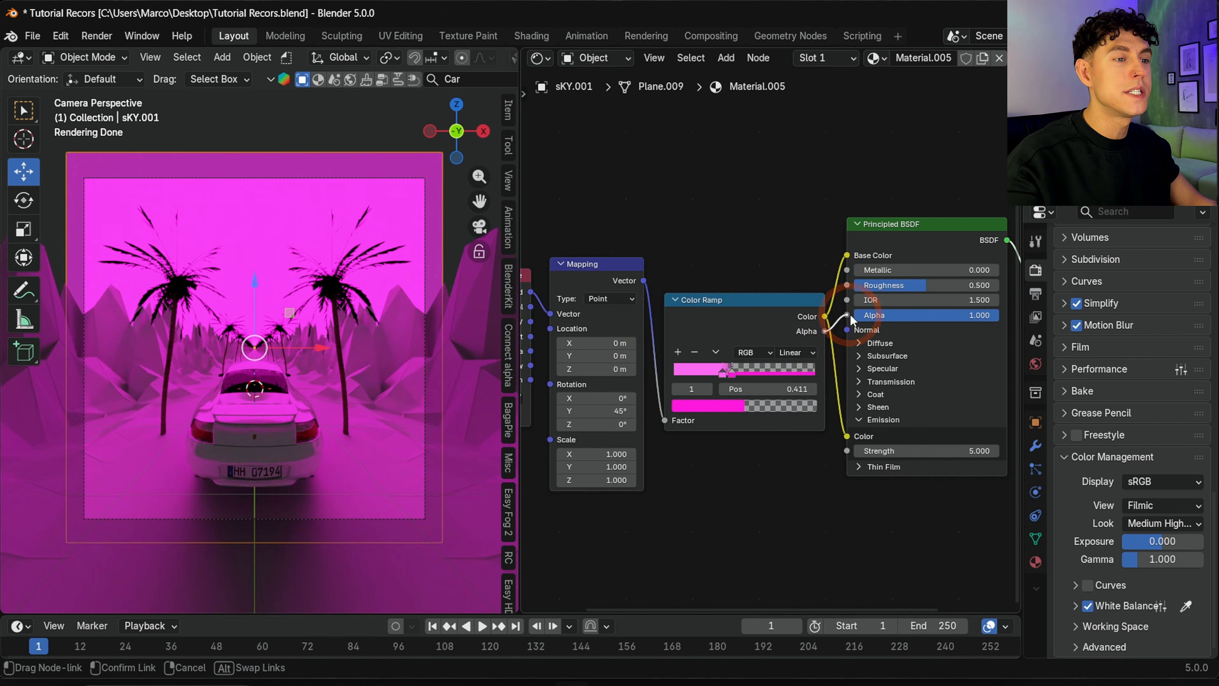
# Move the sky copy up along the Z axis by about 52.6 m.
pyautogui.press('g')
pyautogui.press('z')
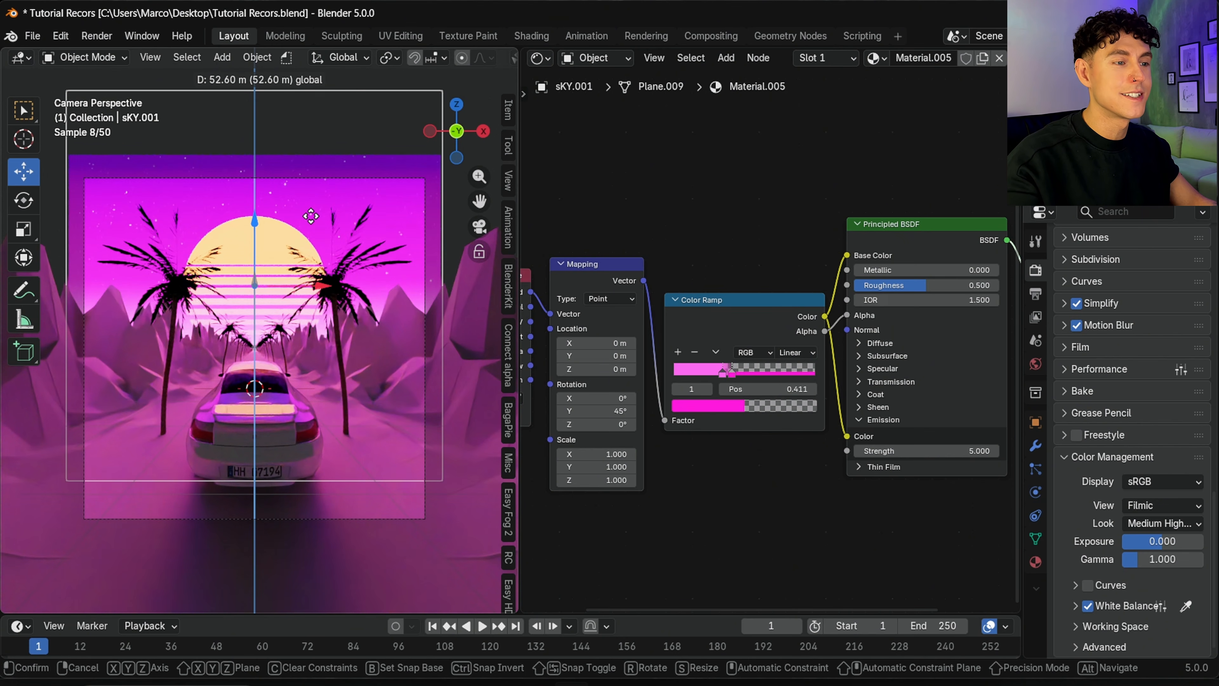
pyautogui.click(310, 219)
# Search BlenderKit materials for "Black Glossy" and apply the Black glossy material to the street.
pyautogui.click(184, 579)
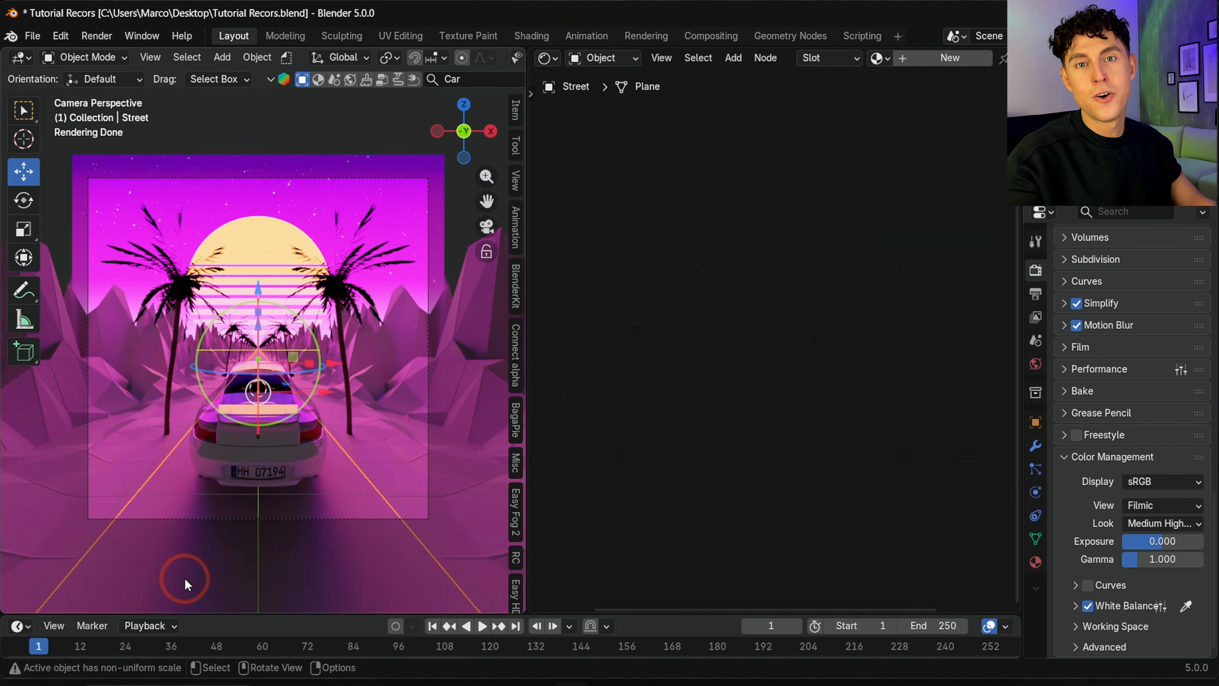
pyautogui.click(516, 299)
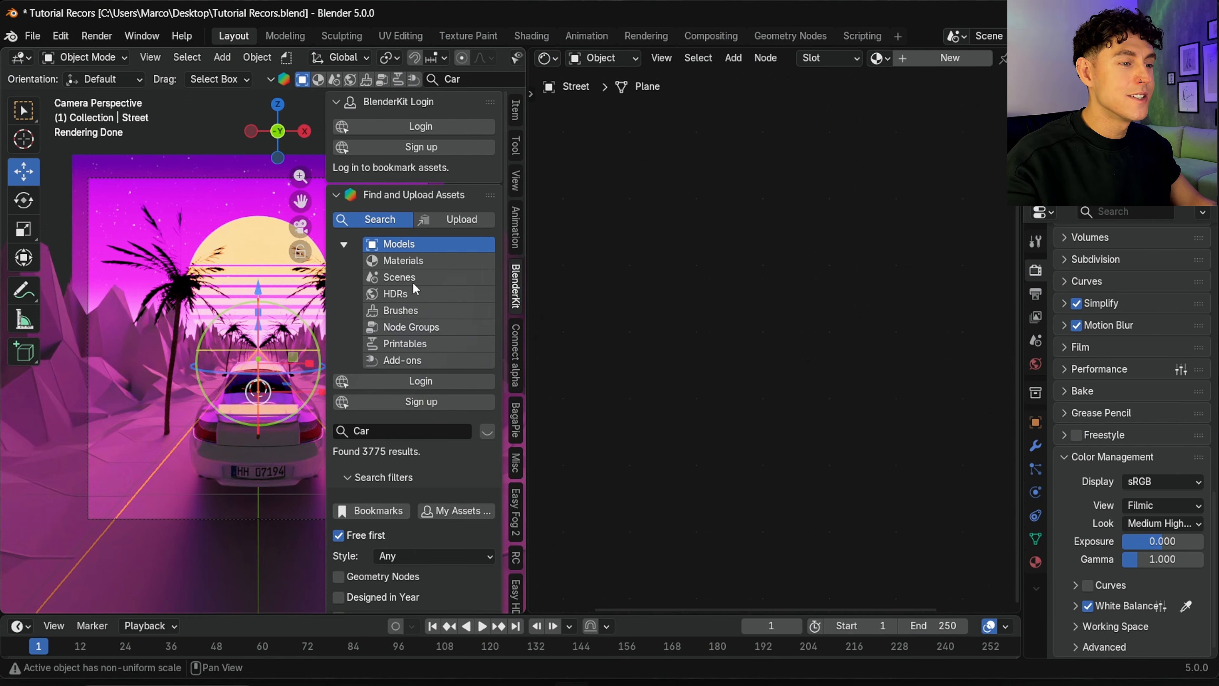
pyautogui.click(409, 261)
pyautogui.click(382, 432)
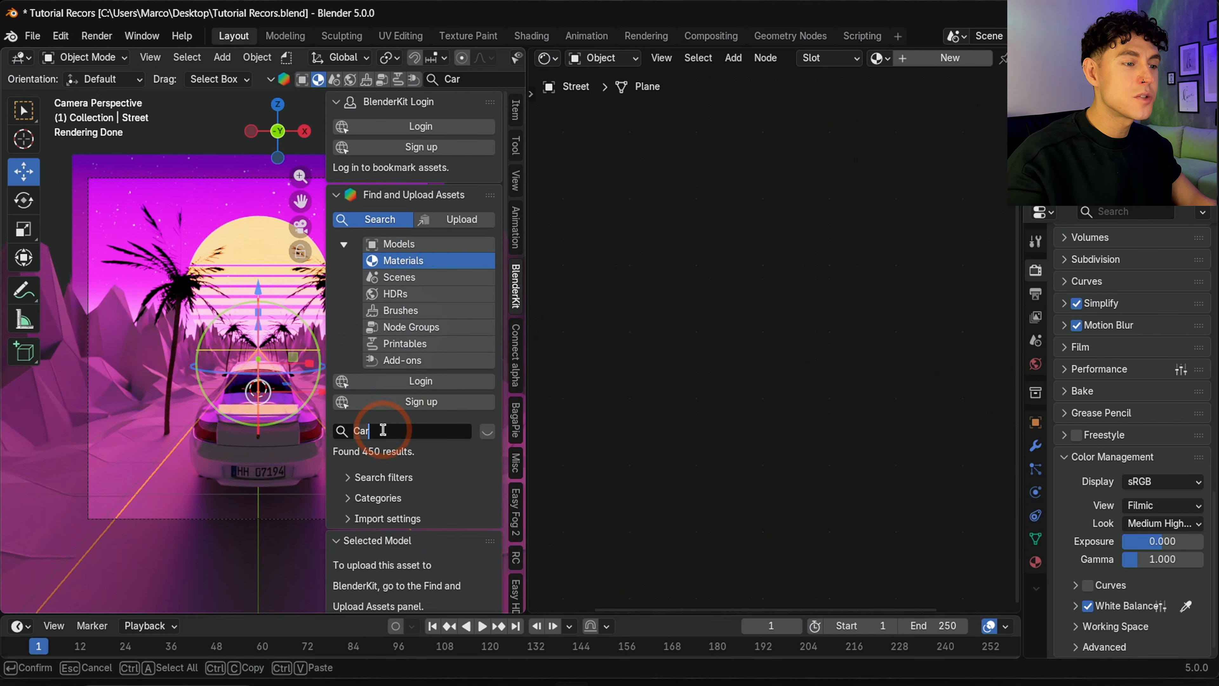
pyautogui.write('Black')
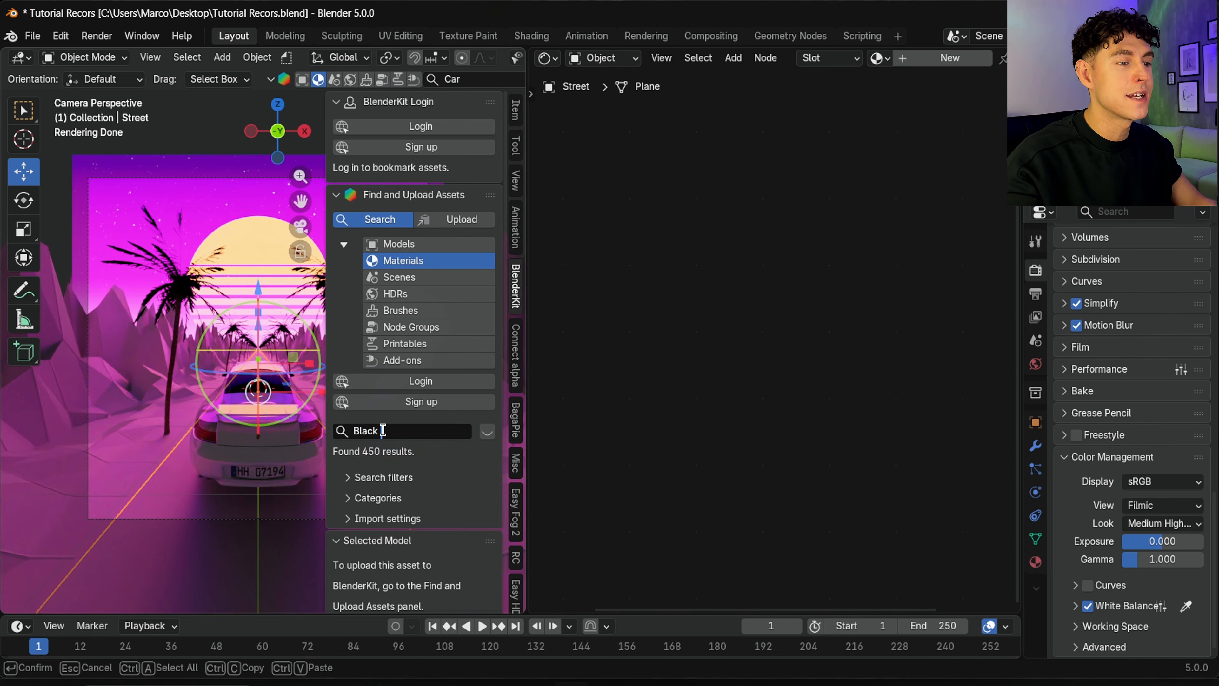
pyautogui.write(' Glossy')
pyautogui.press('Return')
pyautogui.moveTo(167, 177)
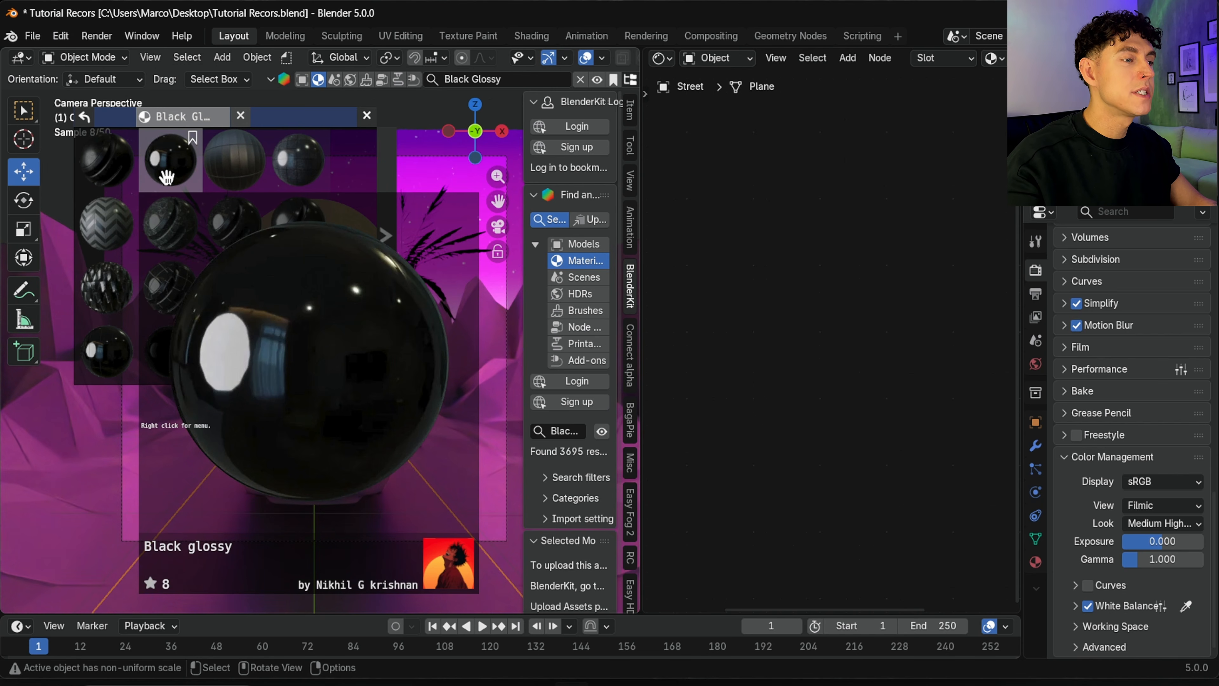
pyautogui.moveTo(167, 177); pyautogui.dragTo(346, 366)
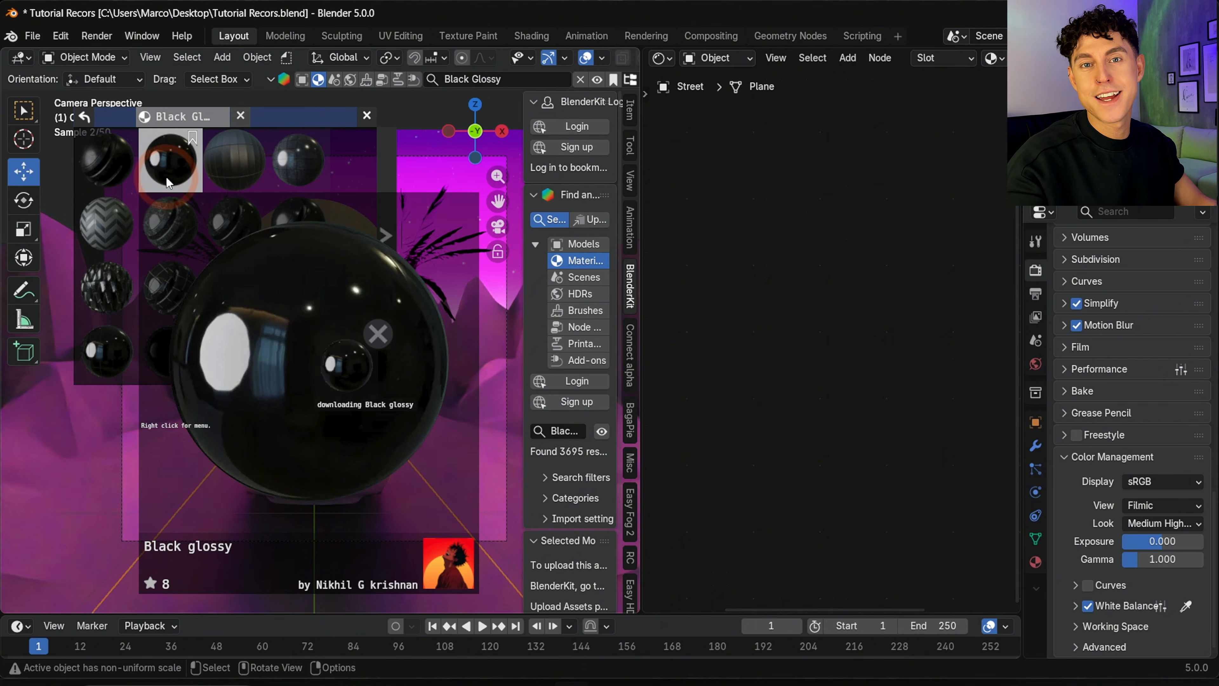
# Disconnect the street shader's base color input, make the base color black and set the roughness to 0.1.
pyautogui.moveTo(763, 250); pyautogui.dragTo(732, 286)
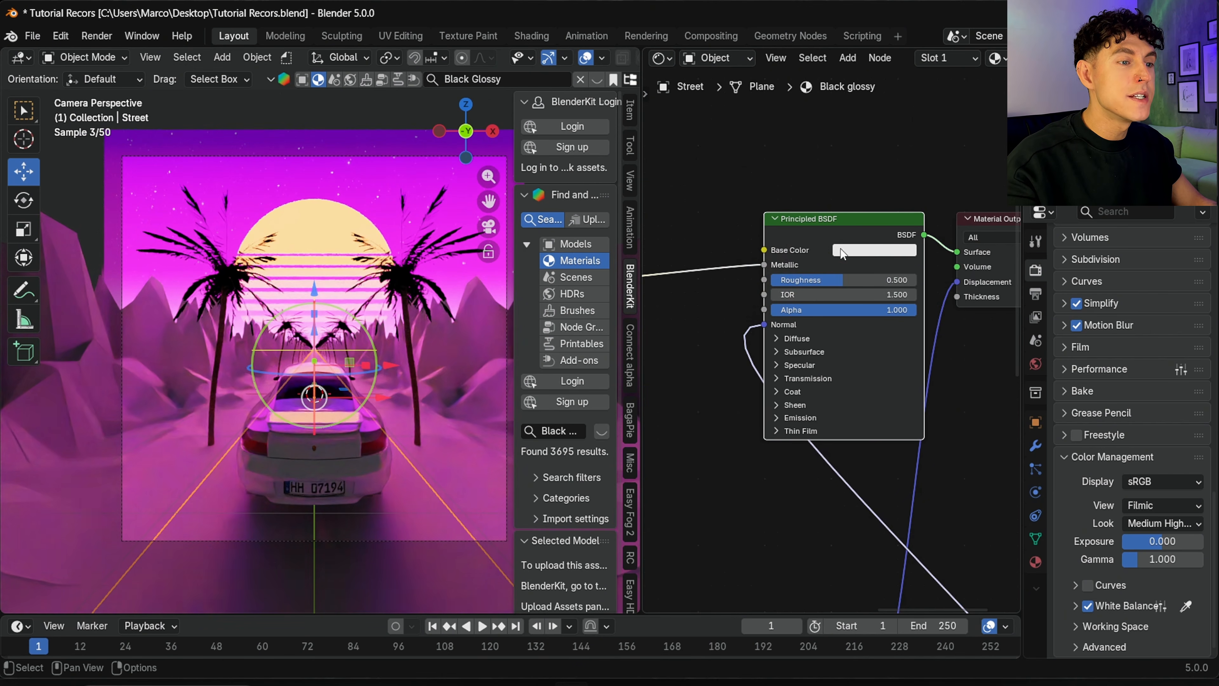
pyautogui.click(909, 253)
pyautogui.moveTo(953, 266); pyautogui.dragTo(931, 367)
pyautogui.click(799, 279)
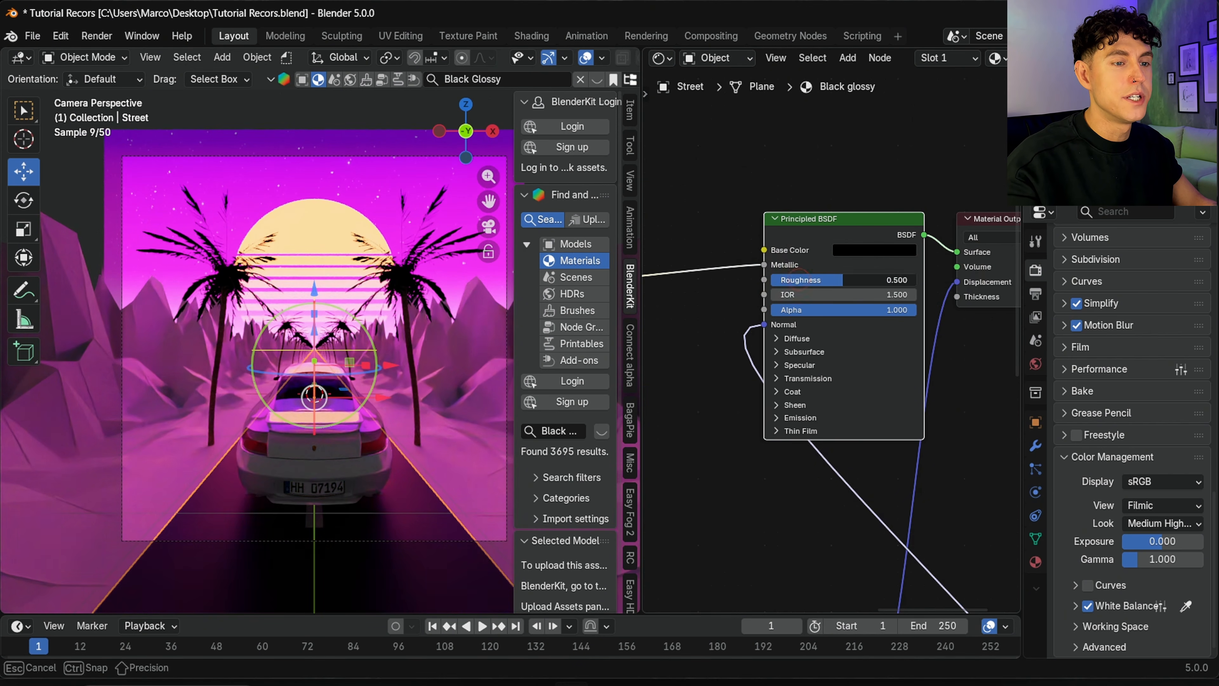
pyautogui.write('0')
pyautogui.press('Return')
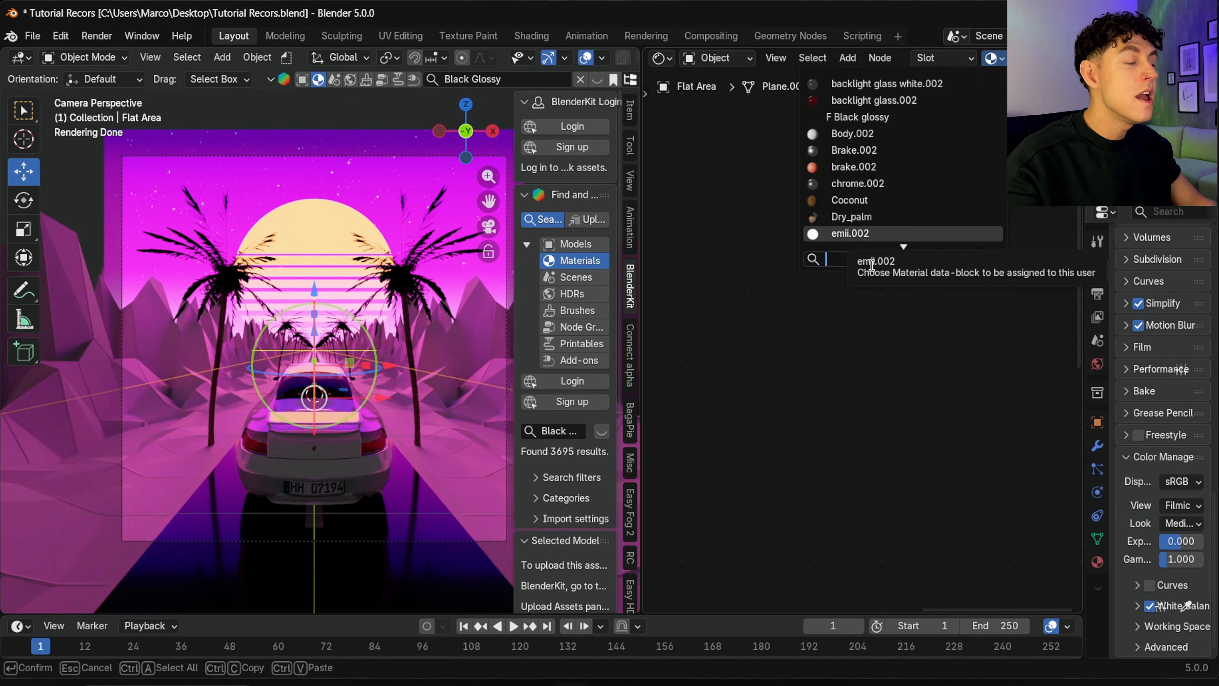
# Assign the existing Black glossy material to the Flat Area object.
pyautogui.write('black')
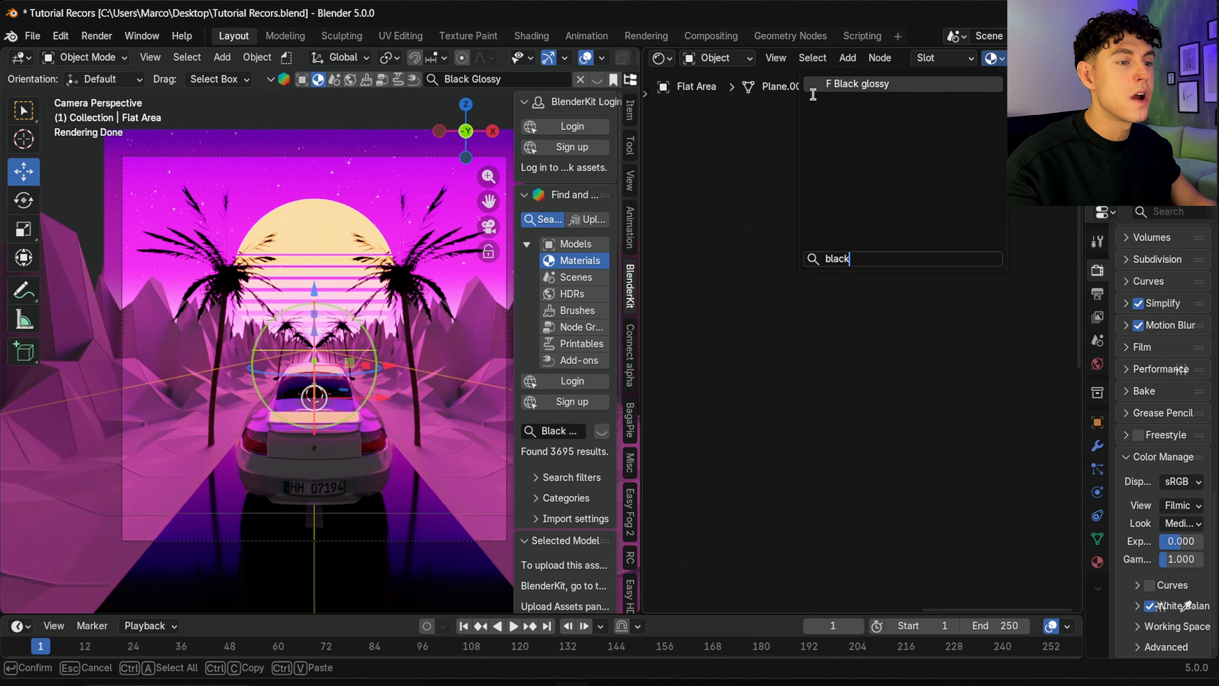
pyautogui.click(825, 89)
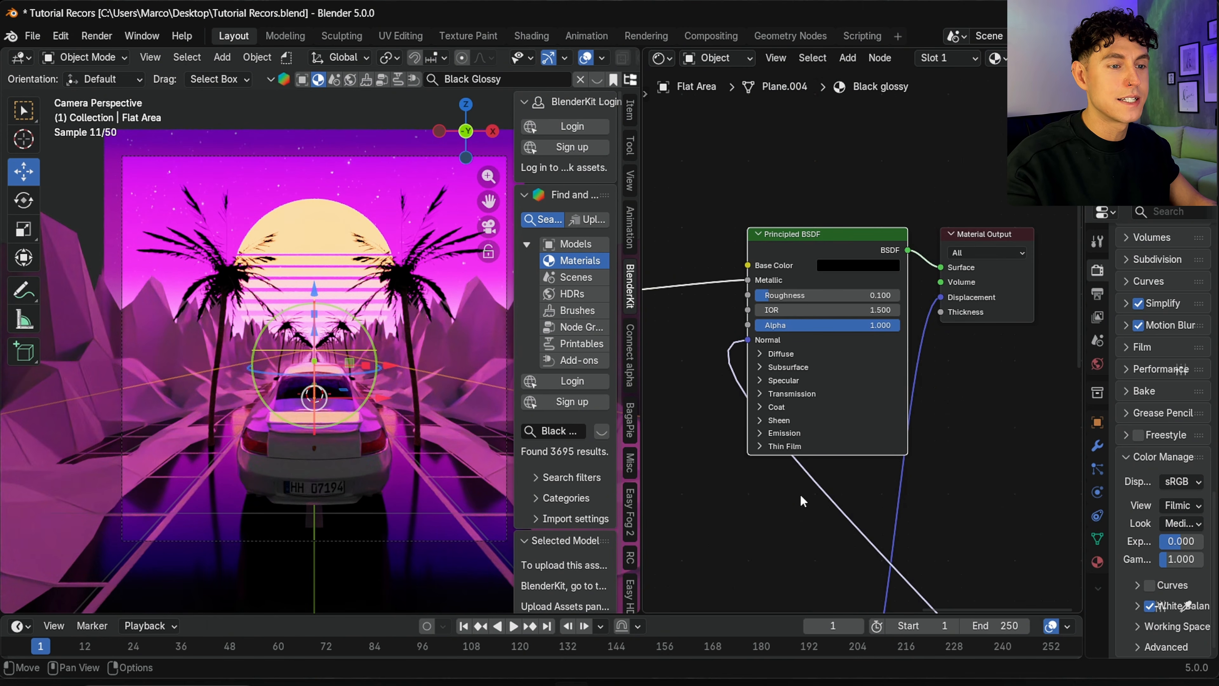
# Copy the Black glossy nodes into a new material for the hills grid and add a Color Ramp feeding its shader.
pyautogui.press('Home')
pyautogui.moveTo(660, 247); pyautogui.dragTo(1005, 526)
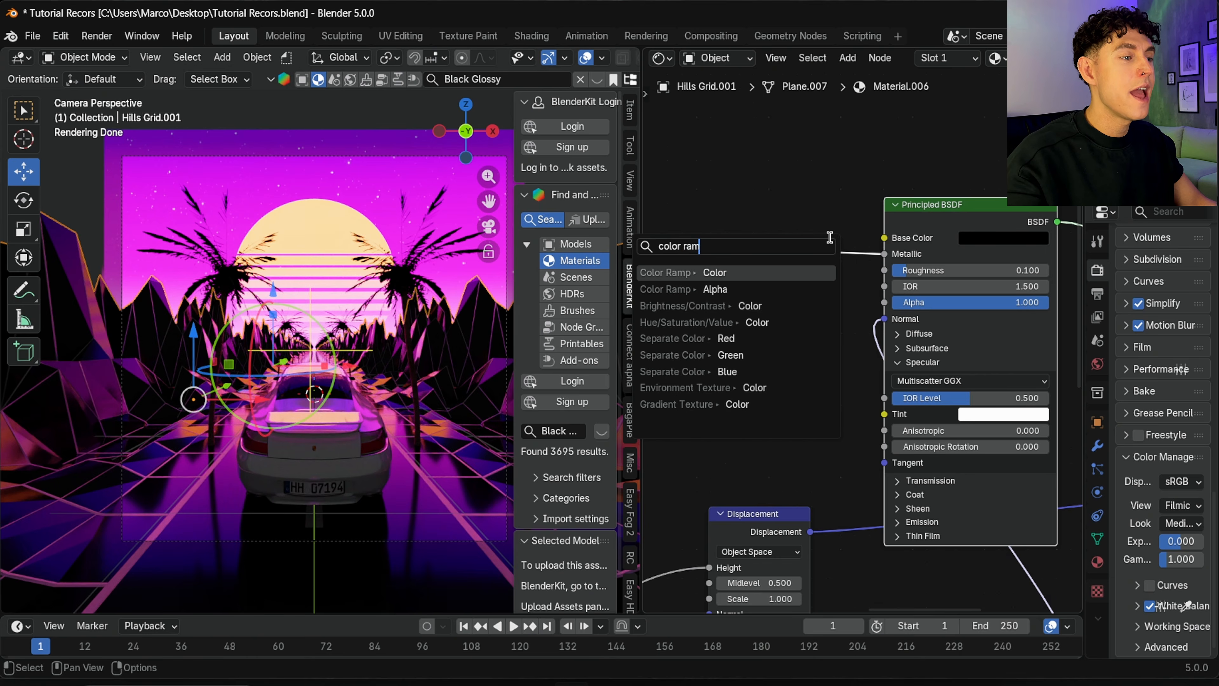
pyautogui.click(805, 272)
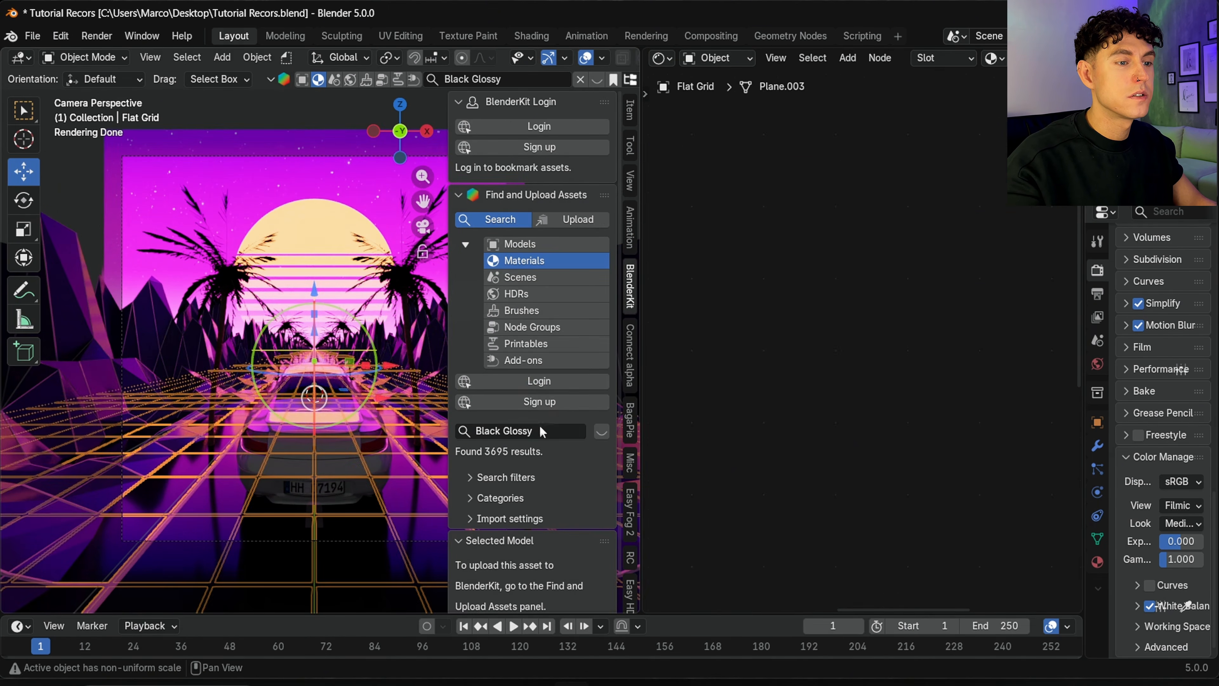
# Search BlenderKit materials for "glowing" and apply the Glowing red material to the flat grid.
pyautogui.click(528, 430)
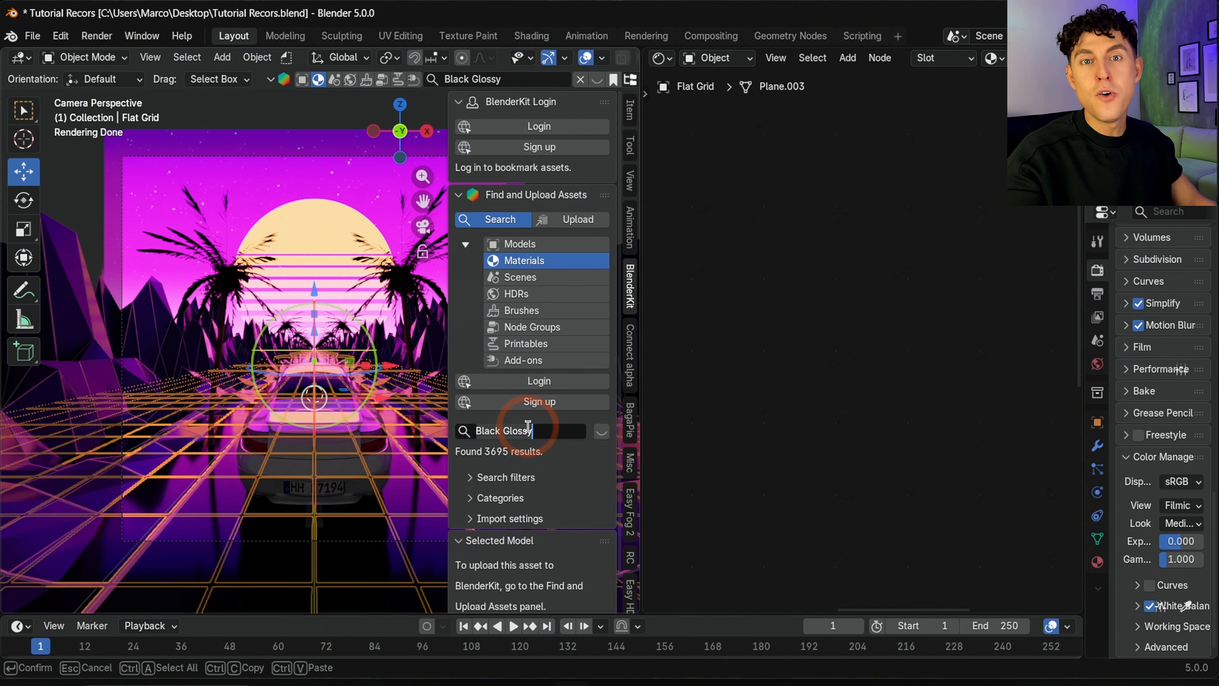
pyautogui.write('glowing')
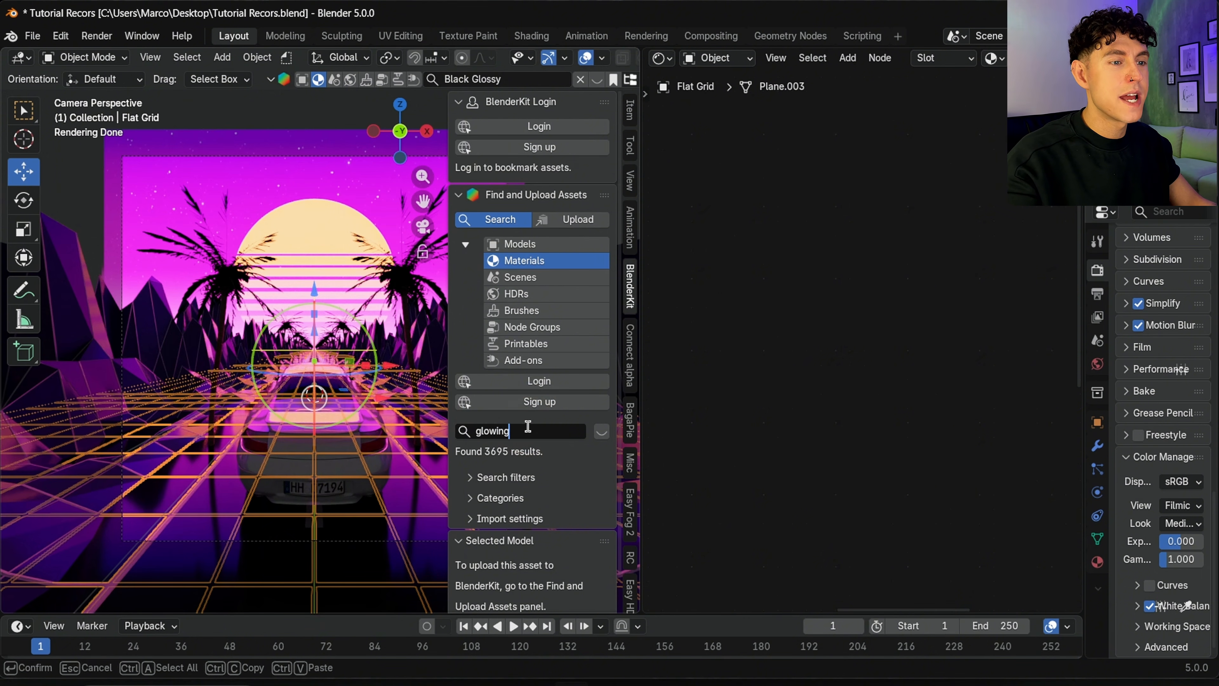
pyautogui.press('Return')
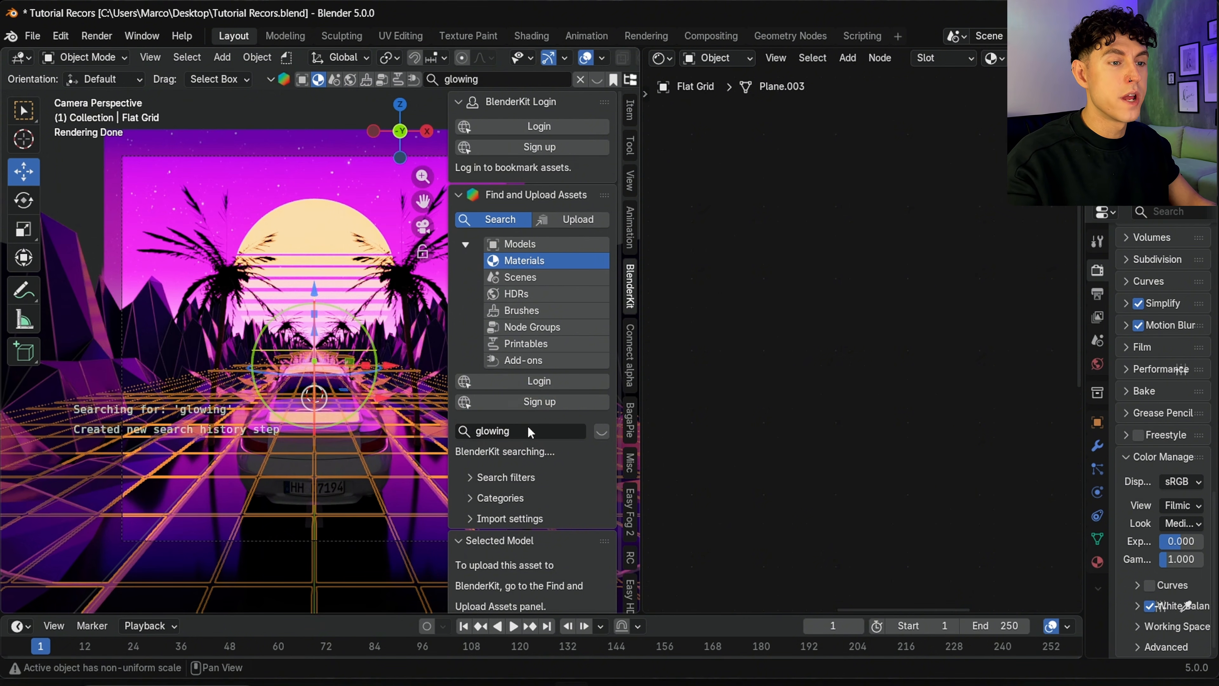
pyautogui.moveTo(166, 341)
pyautogui.moveTo(166, 341); pyautogui.dragTo(202, 432)
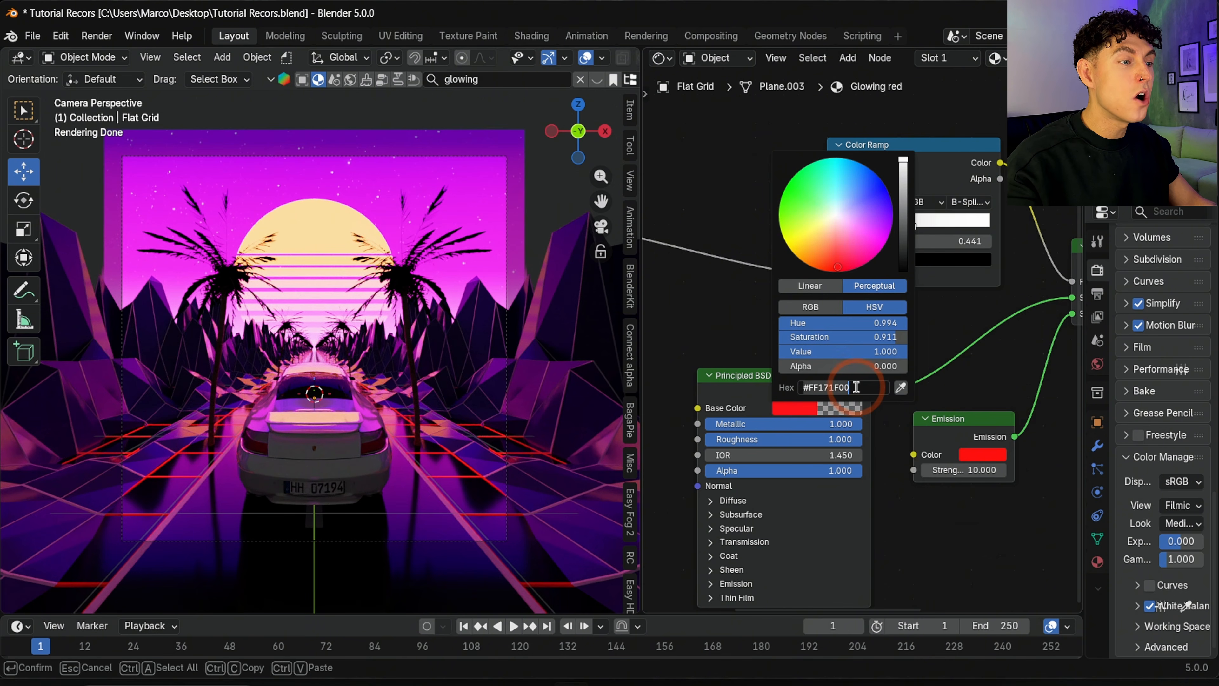
# Set both the base color and the Emission color of the Glowing red material to #FFB542FF.
pyautogui.write('#FFB542FF')
pyautogui.press('Return')
pyautogui.click(961, 455)
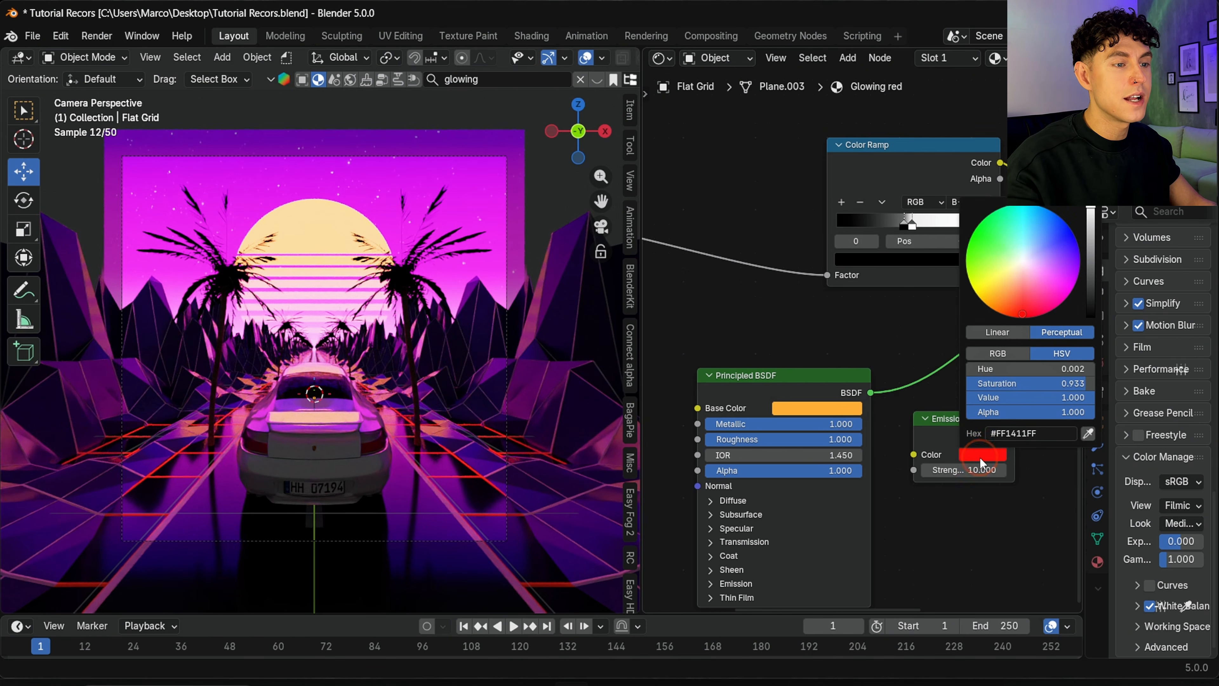
pyautogui.click(1027, 433)
pyautogui.write('#FFB542FF')
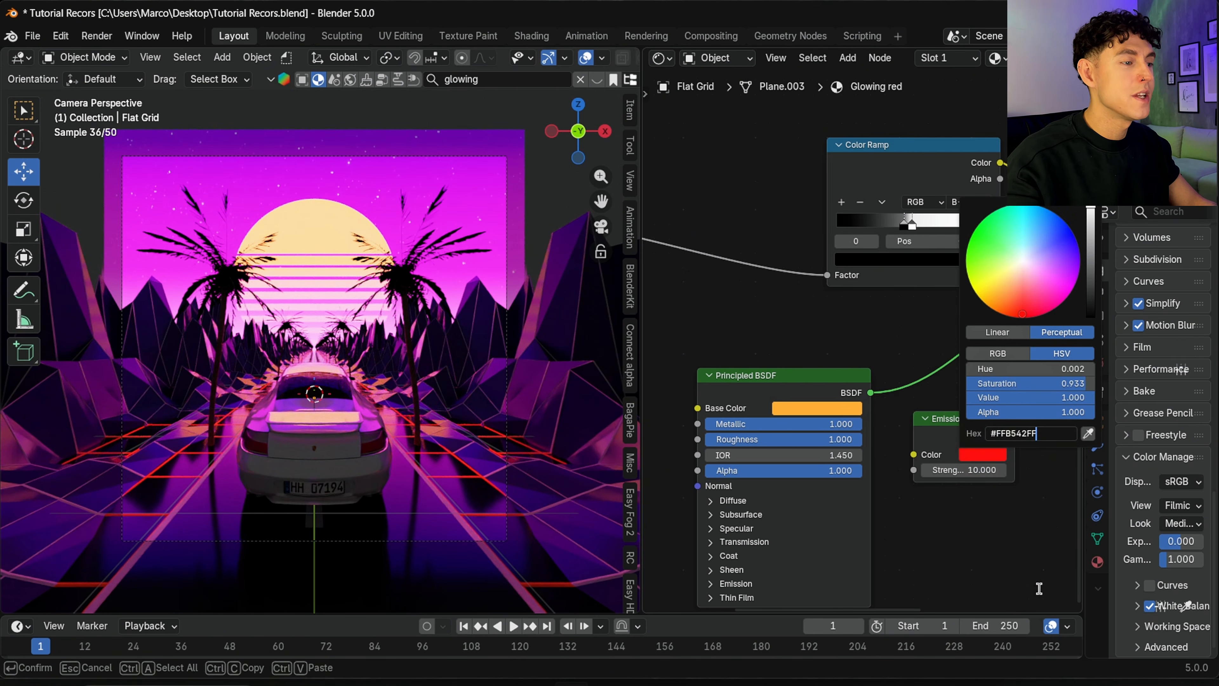
pyautogui.press('Return')
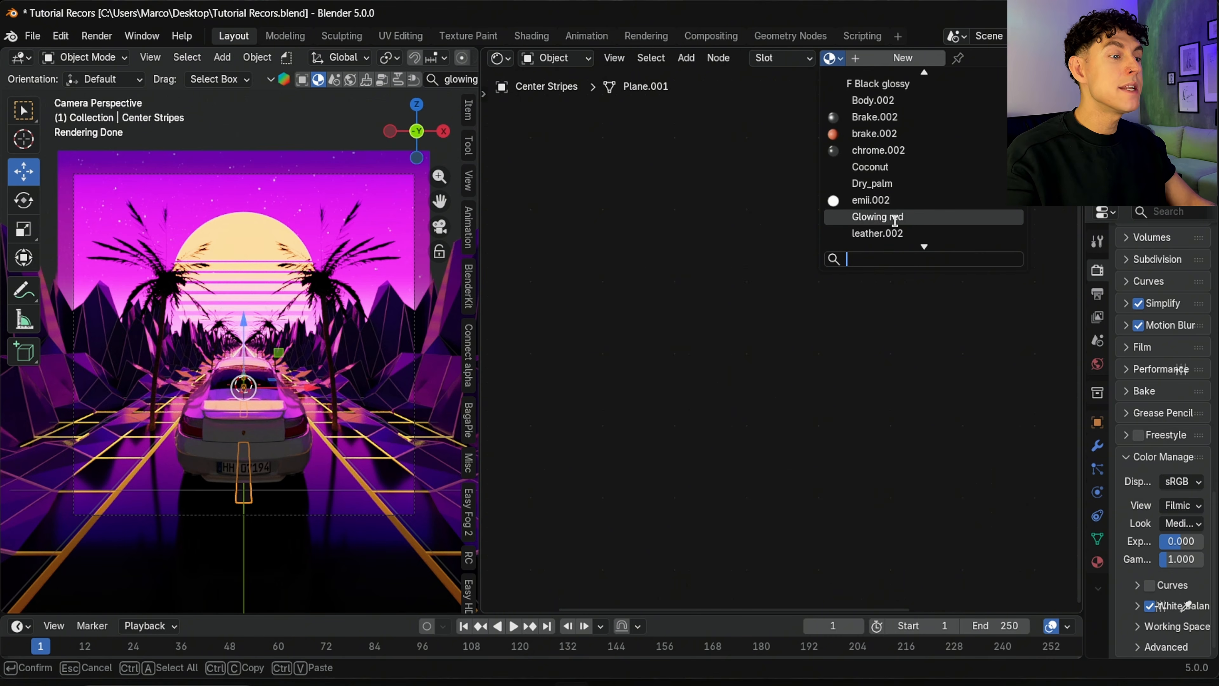
# Assign the Glowing red material to the Center Stripes and select all of its nodes for copying.
pyautogui.click(903, 217)
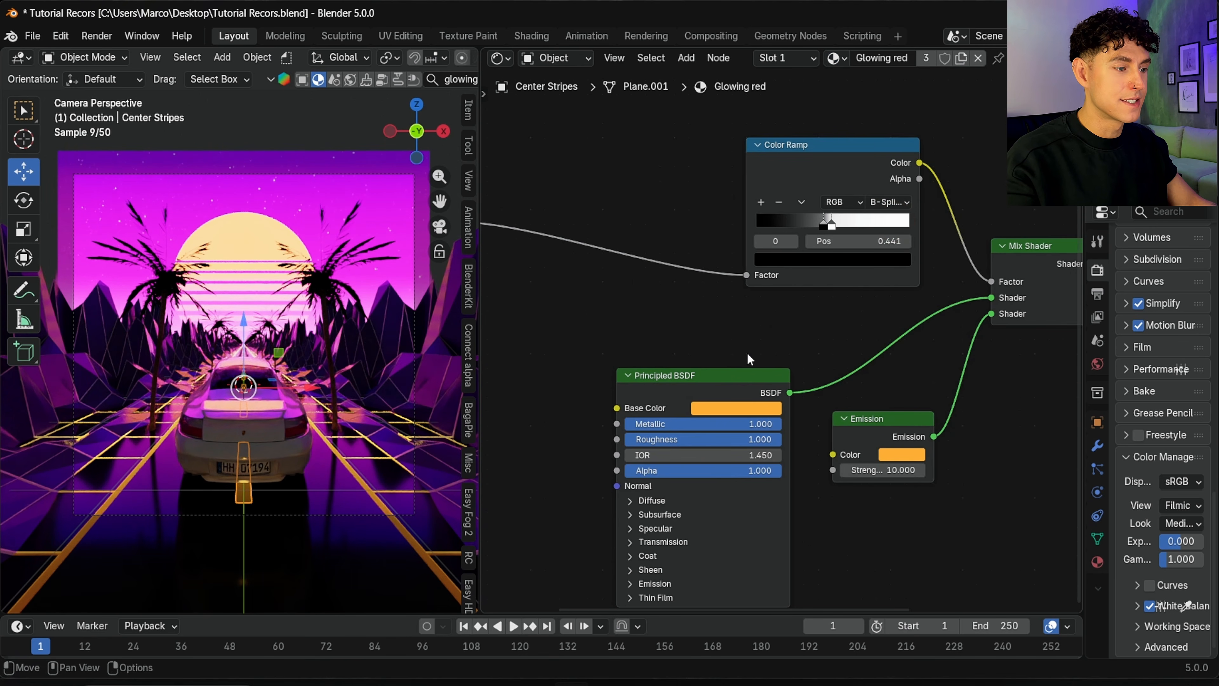
pyautogui.moveTo(655, 189); pyautogui.dragTo(1035, 495)
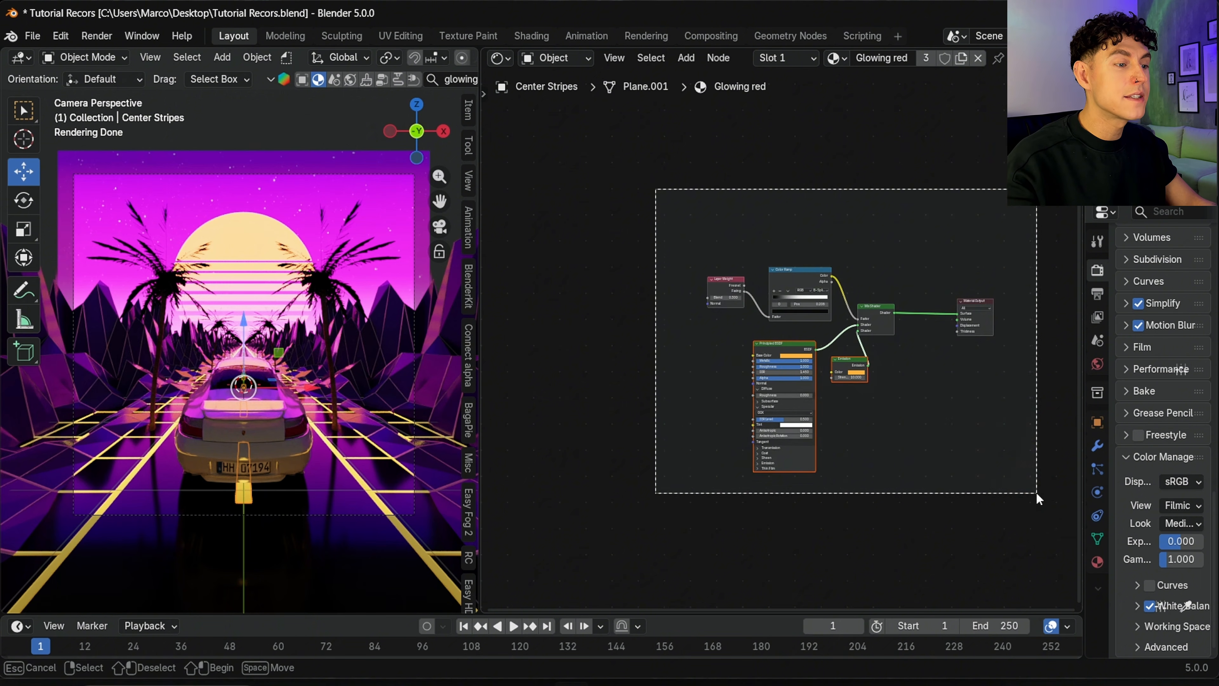
# Set the Emission color of the Hills Grid material to #FF10FFFF.
pyautogui.click(106, 341)
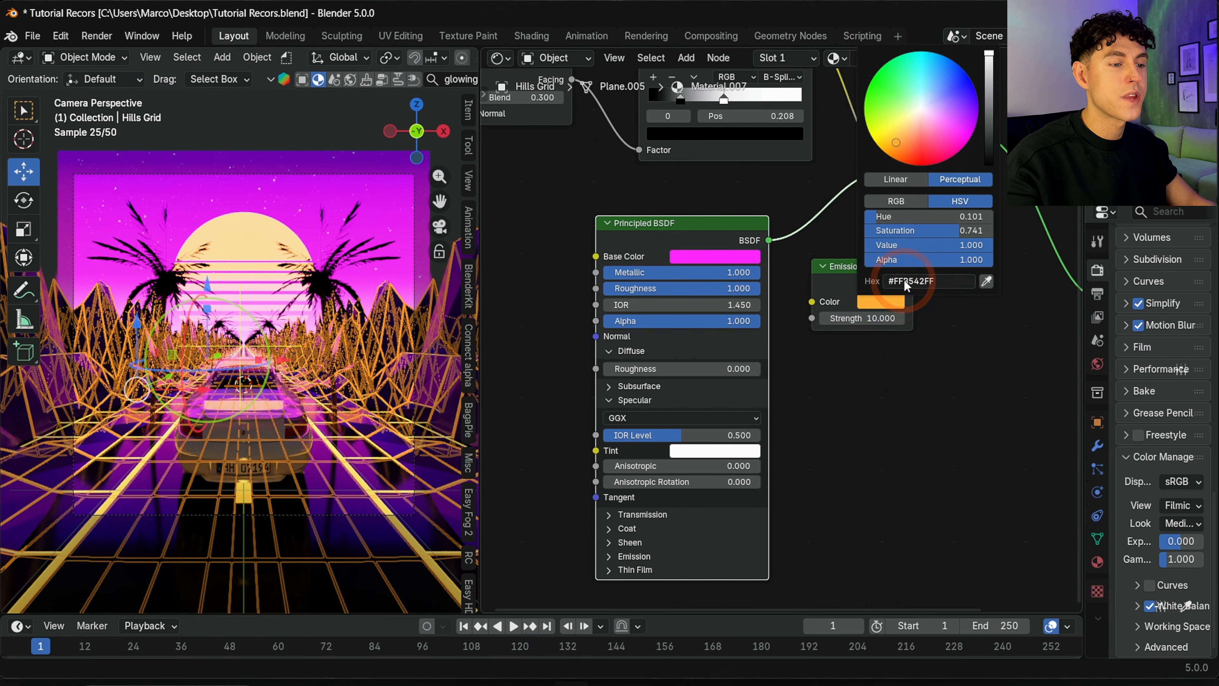
pyautogui.click(907, 281)
pyautogui.write('FF10FFFF')
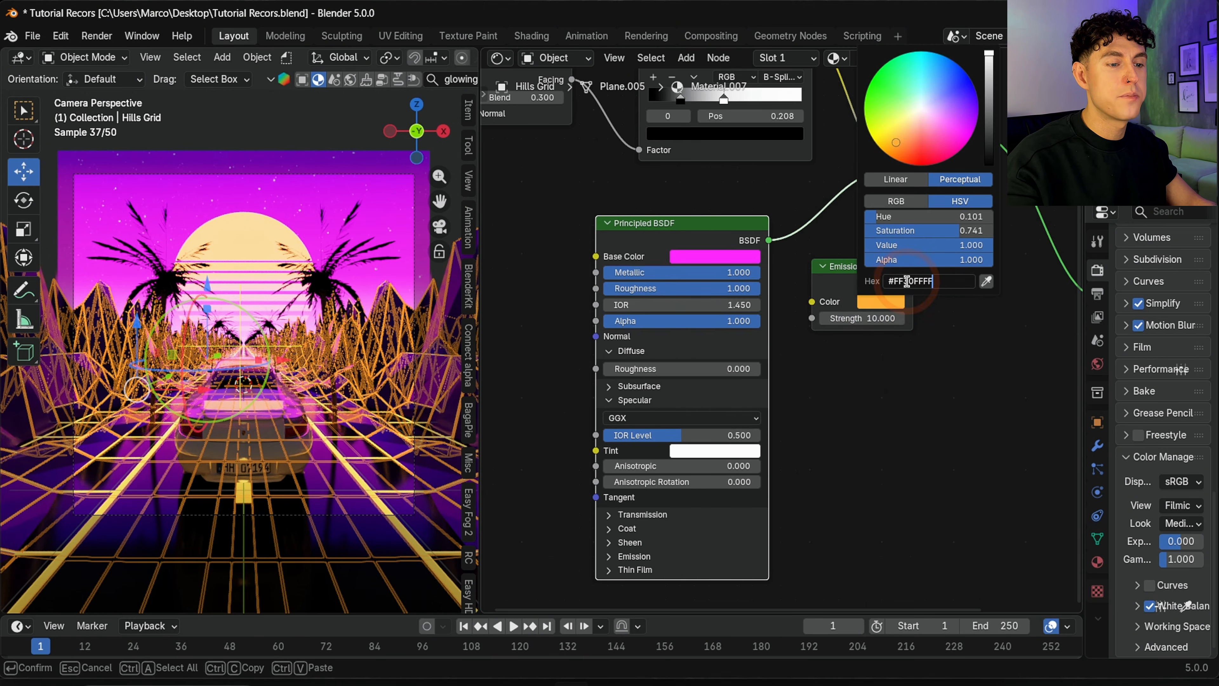
pyautogui.press('Return')
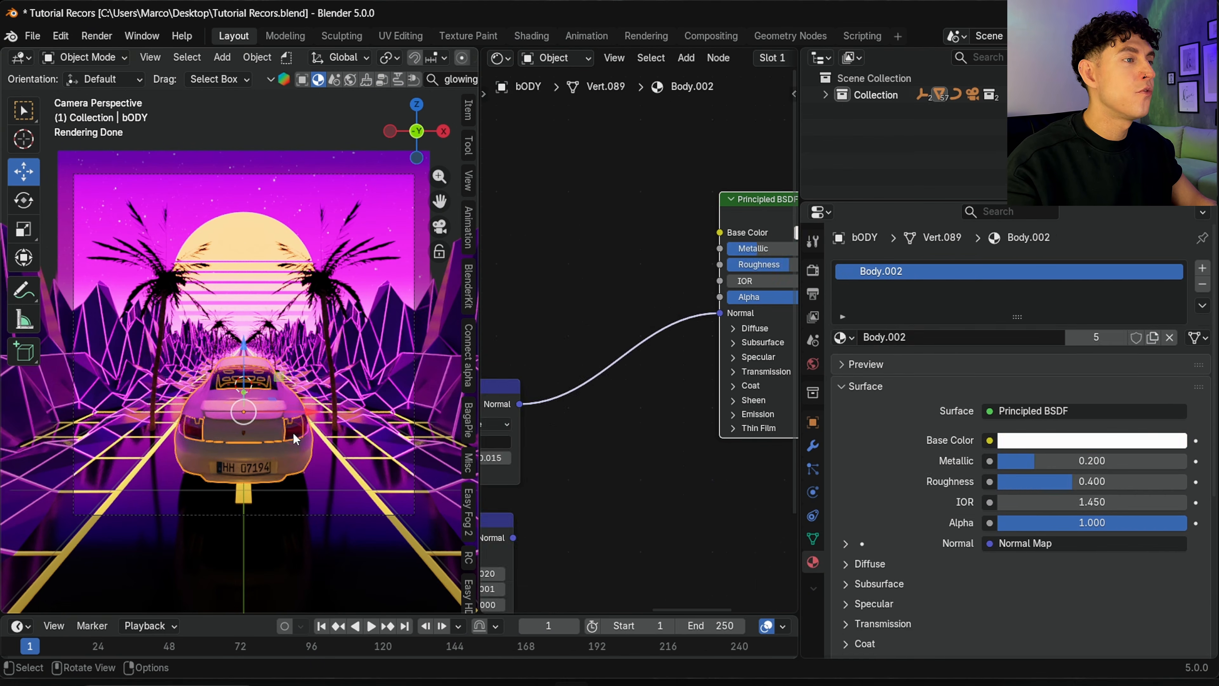
# Add a Color node driving the Base Color of the backlight glass.002 material on the car's BACK LIGHT.
pyautogui.click(293, 433)
pyautogui.click(896, 290)
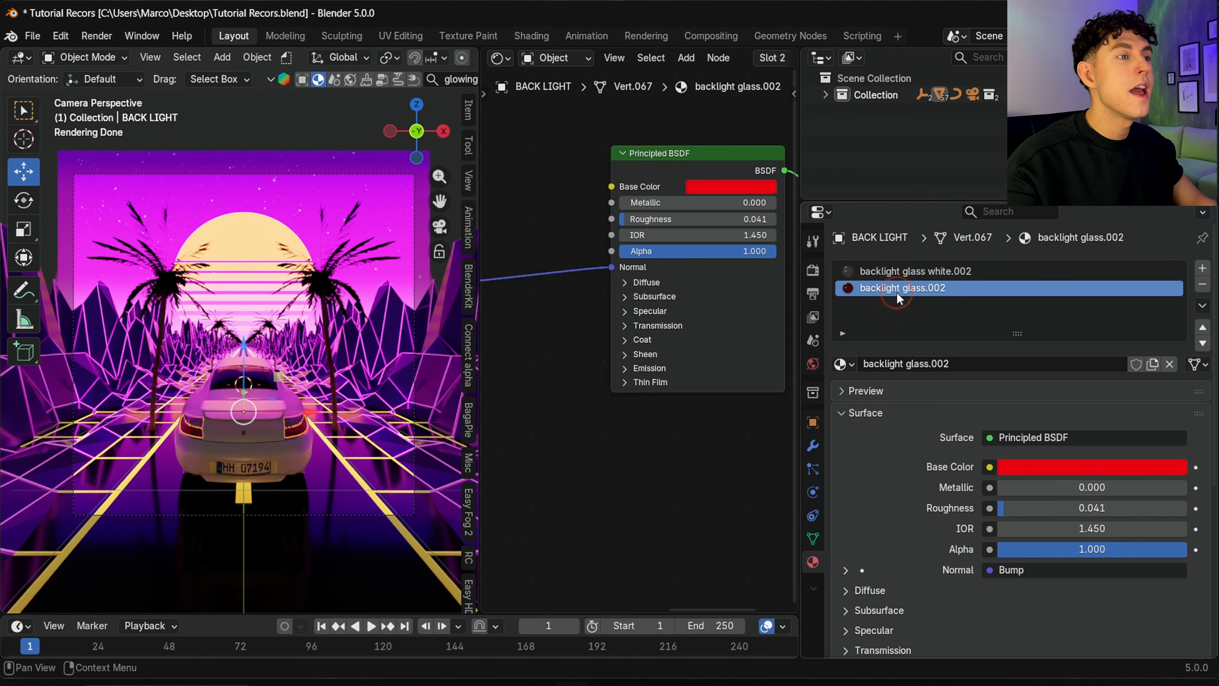
pyautogui.hotkey('shift', 'a')
pyautogui.write('color')
pyautogui.click(562, 351)
pyautogui.click(577, 310)
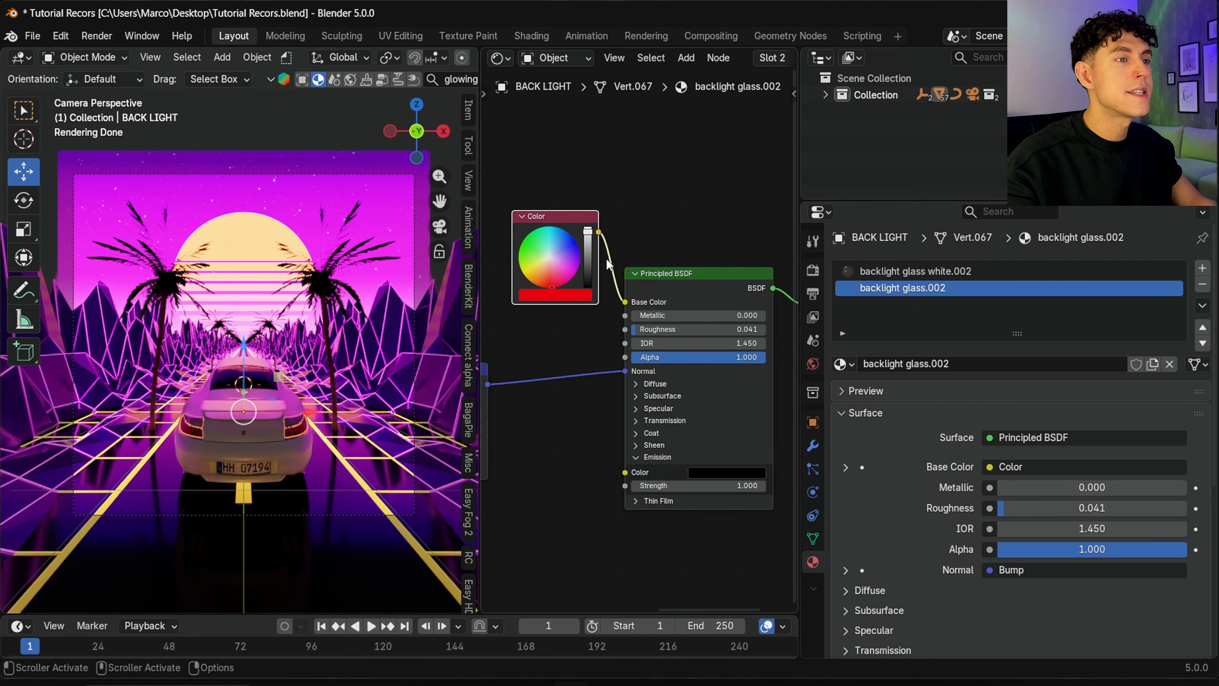
# Connect the Color node to the backlight glass Emission color as well and set the emission strength to 3.
pyautogui.moveTo(603, 240); pyautogui.dragTo(626, 473)
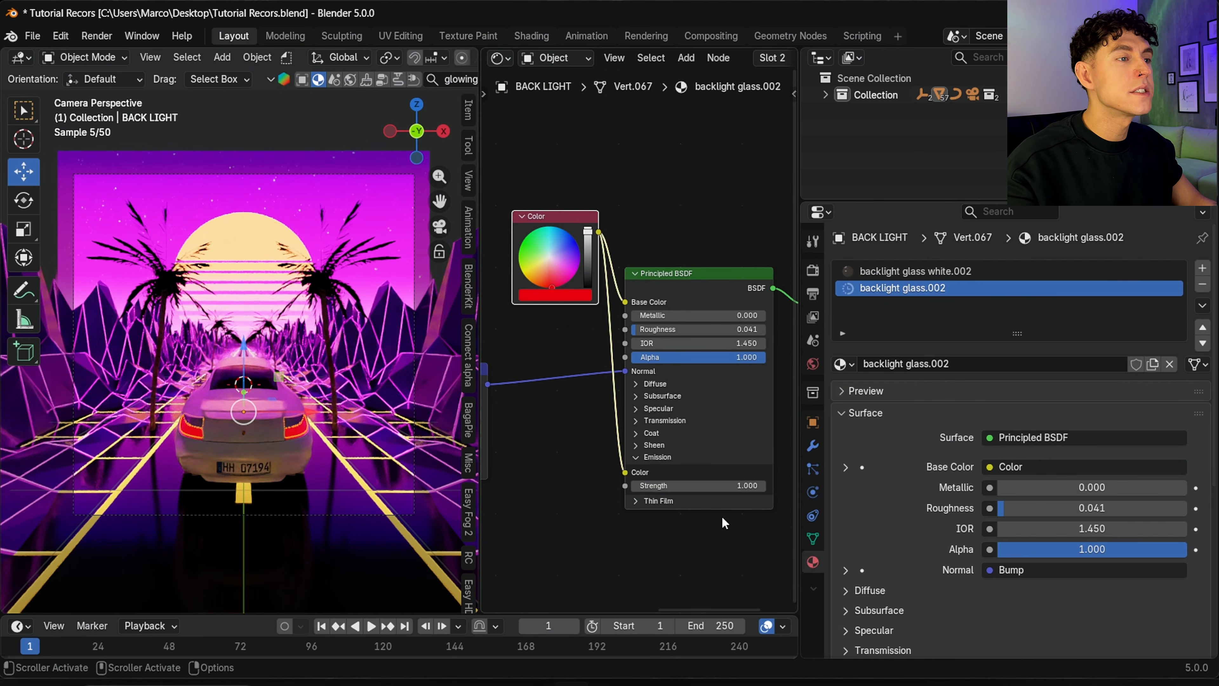
pyautogui.click(722, 484)
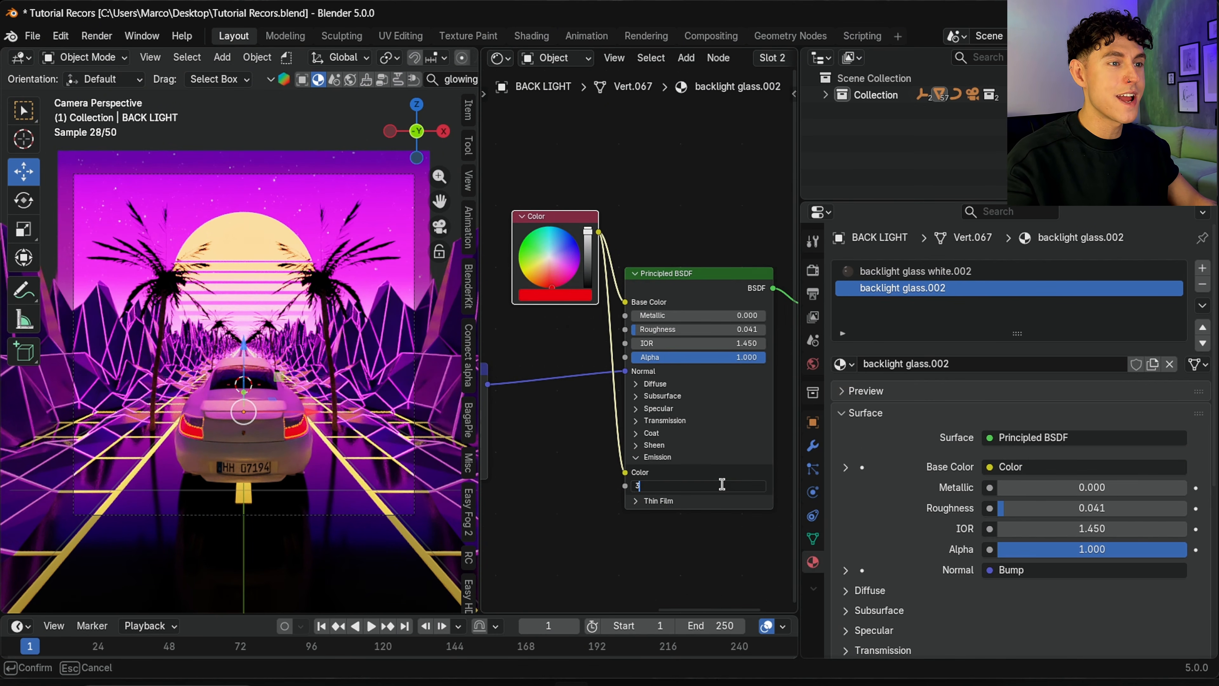
pyautogui.press('Return')
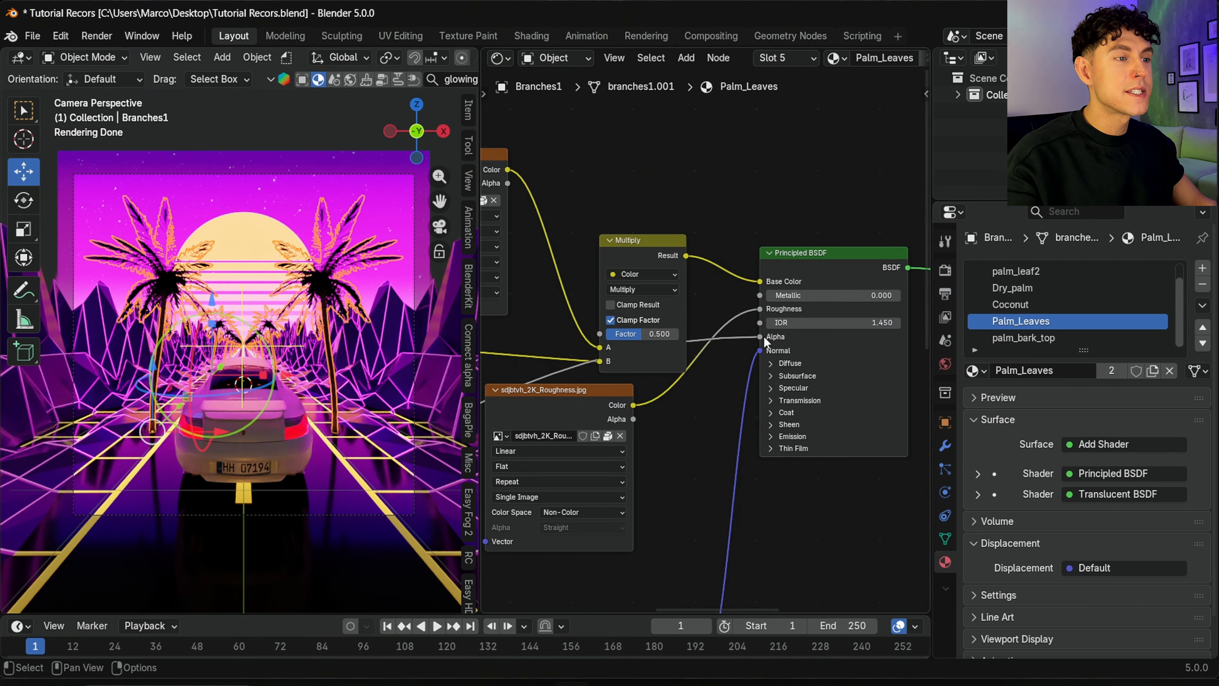
# Disconnect the Alpha and Roughness inputs of the Palm_Leaves Principled BSDF and set Metallic to 1.
pyautogui.moveTo(761, 336); pyautogui.dragTo(737, 352)
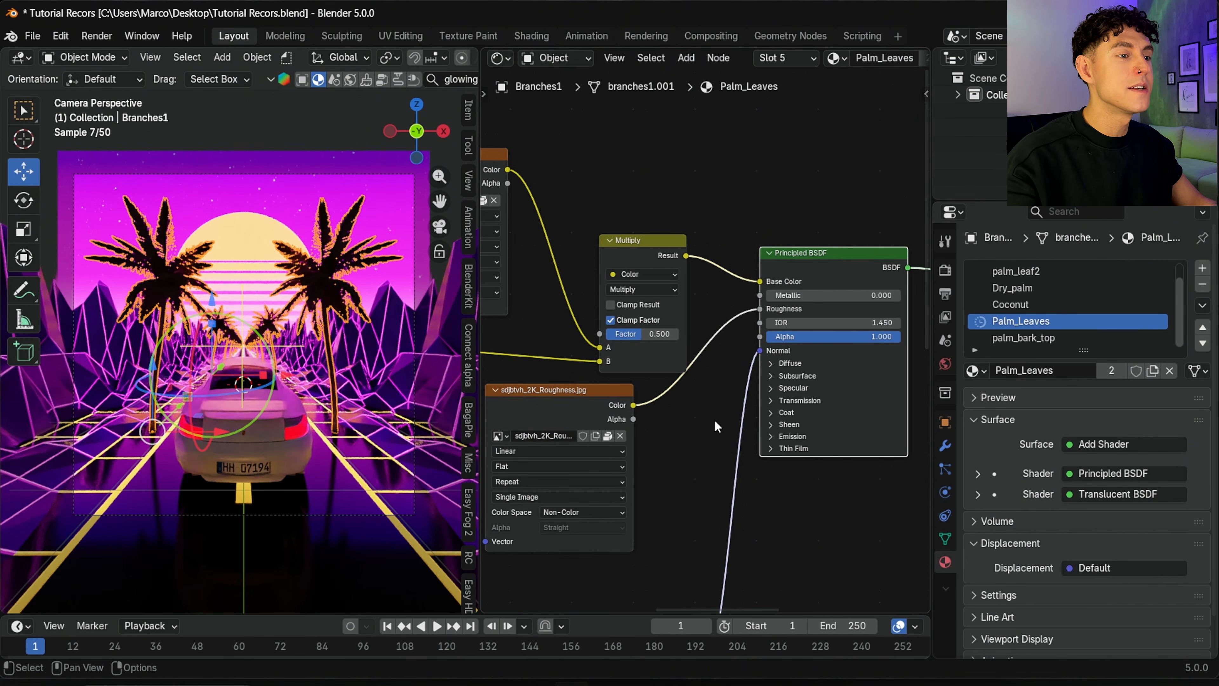
pyautogui.click(834, 292)
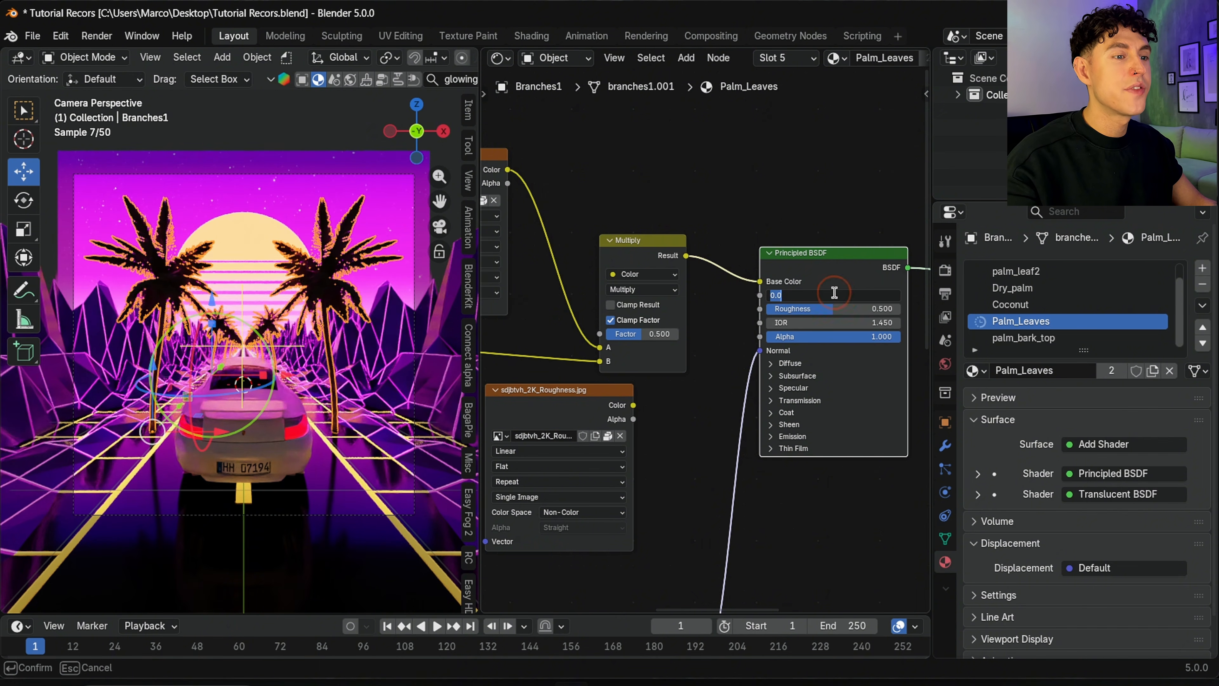
pyautogui.write('1')
pyautogui.press('Return')
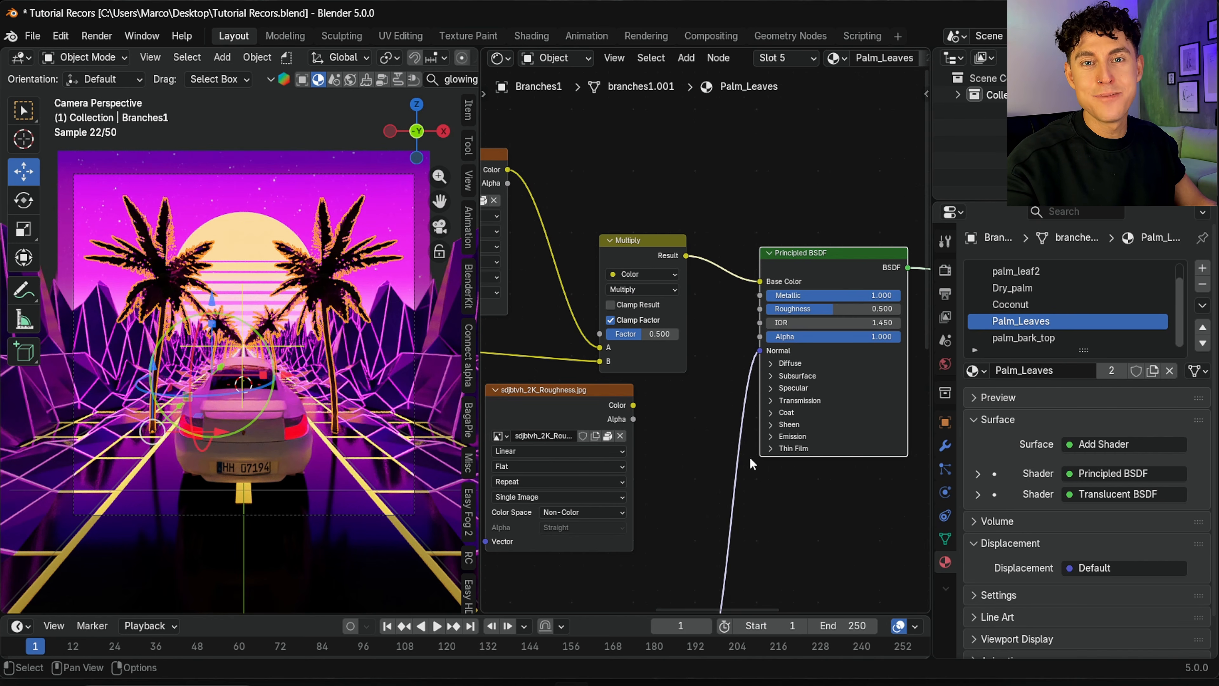
# Render the current frame, close the render window and open the scene's compositor nodes.
pyautogui.press('F12')
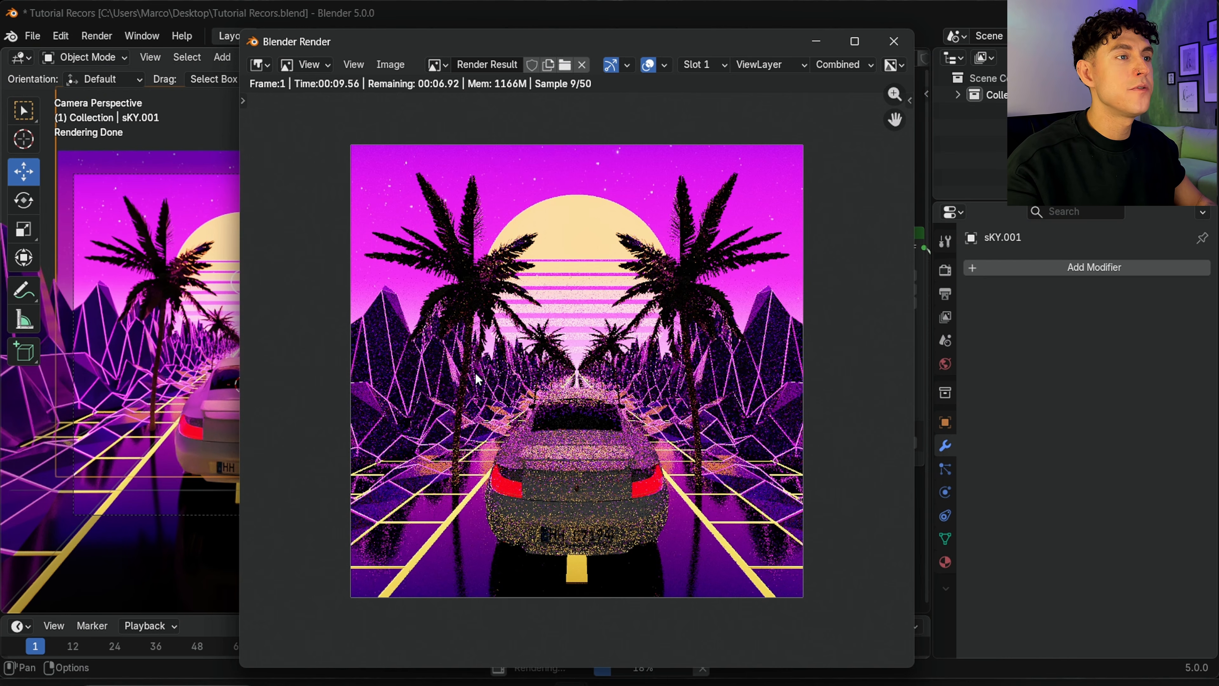
pyautogui.click(894, 42)
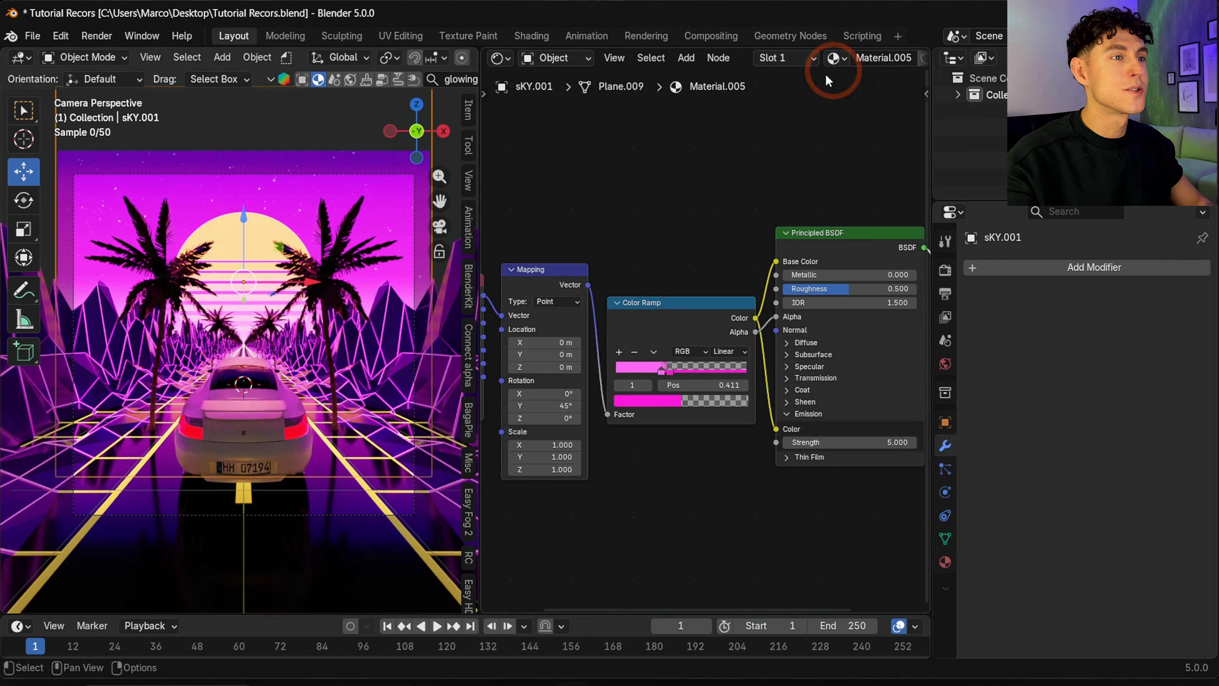
pyautogui.click(717, 33)
pyautogui.click(499, 58)
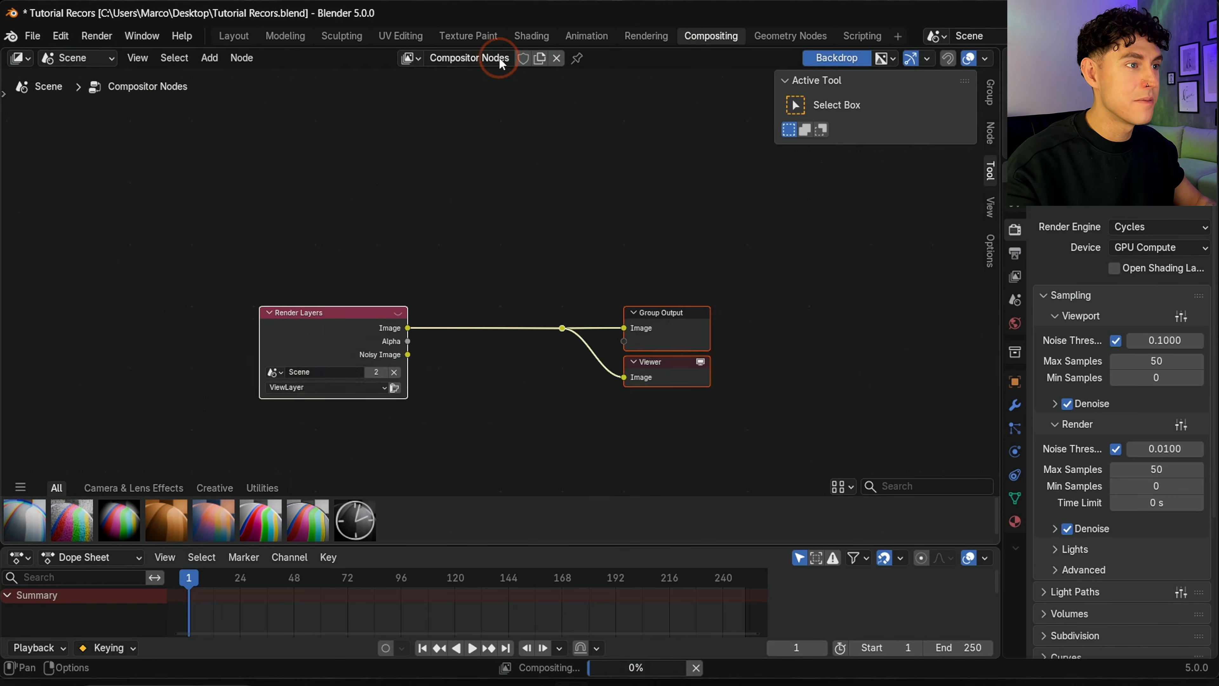
# Add a Bloom Glare node after Render Layers with High quality and a highlights threshold of 7.
pyautogui.moveTo(541, 325); pyautogui.dragTo(572, 356)
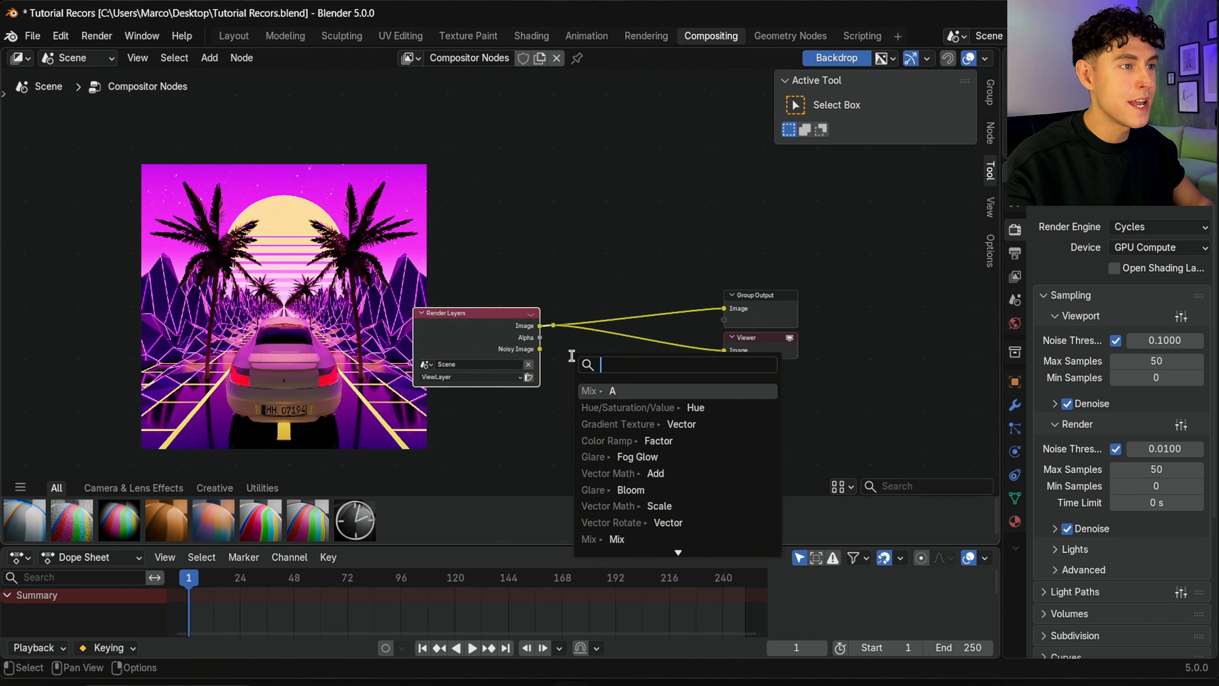
pyautogui.write('bloom')
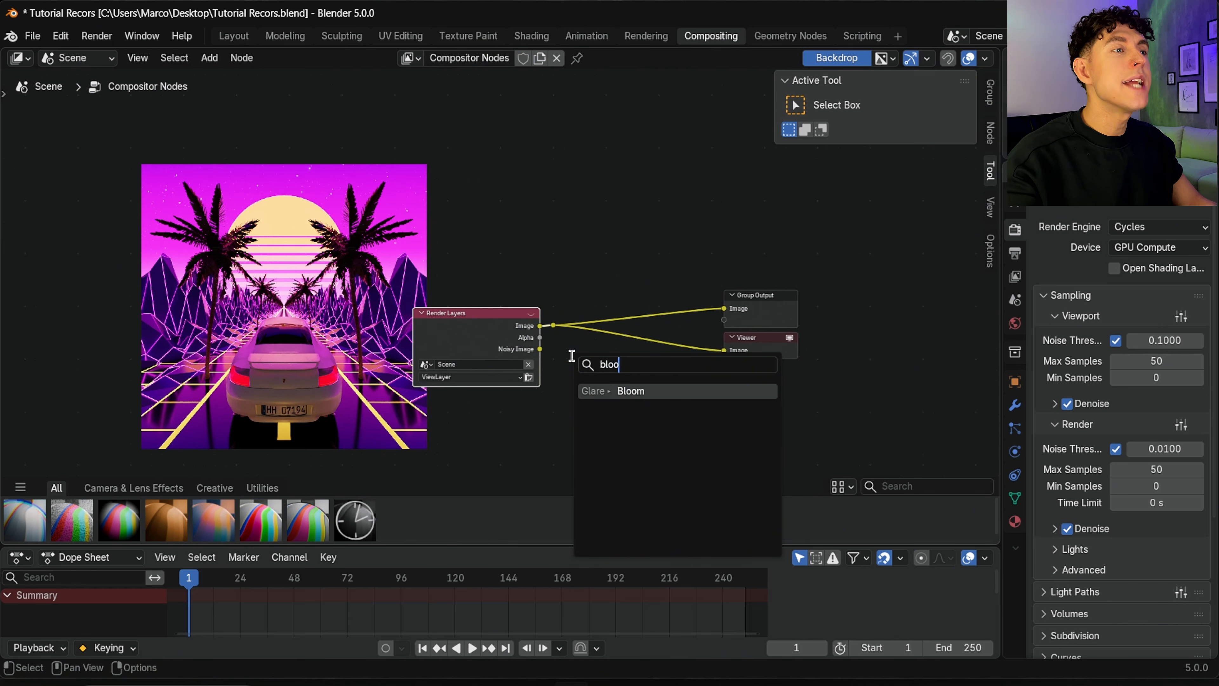
pyautogui.press('Return')
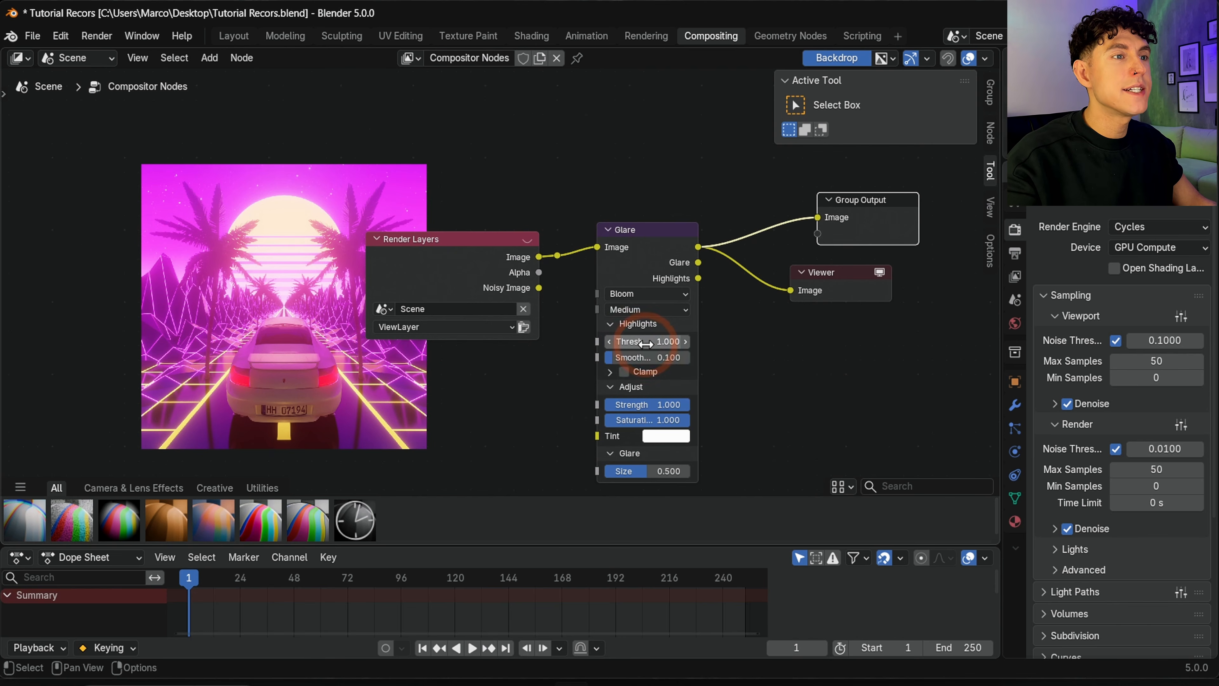
pyautogui.click(645, 341)
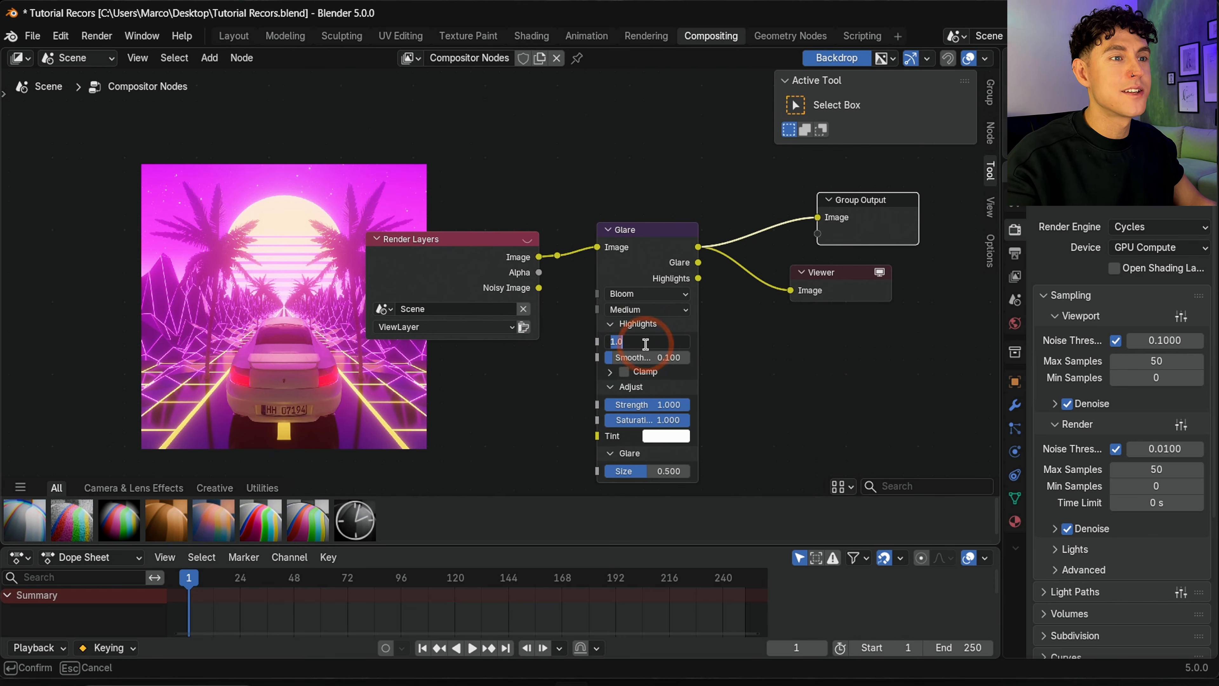
pyautogui.write('7')
pyautogui.press('Return')
# Duplicate the Glare node after the first one and change the copy's type to Fog Glow.
pyautogui.hotkey('shift', 'd')
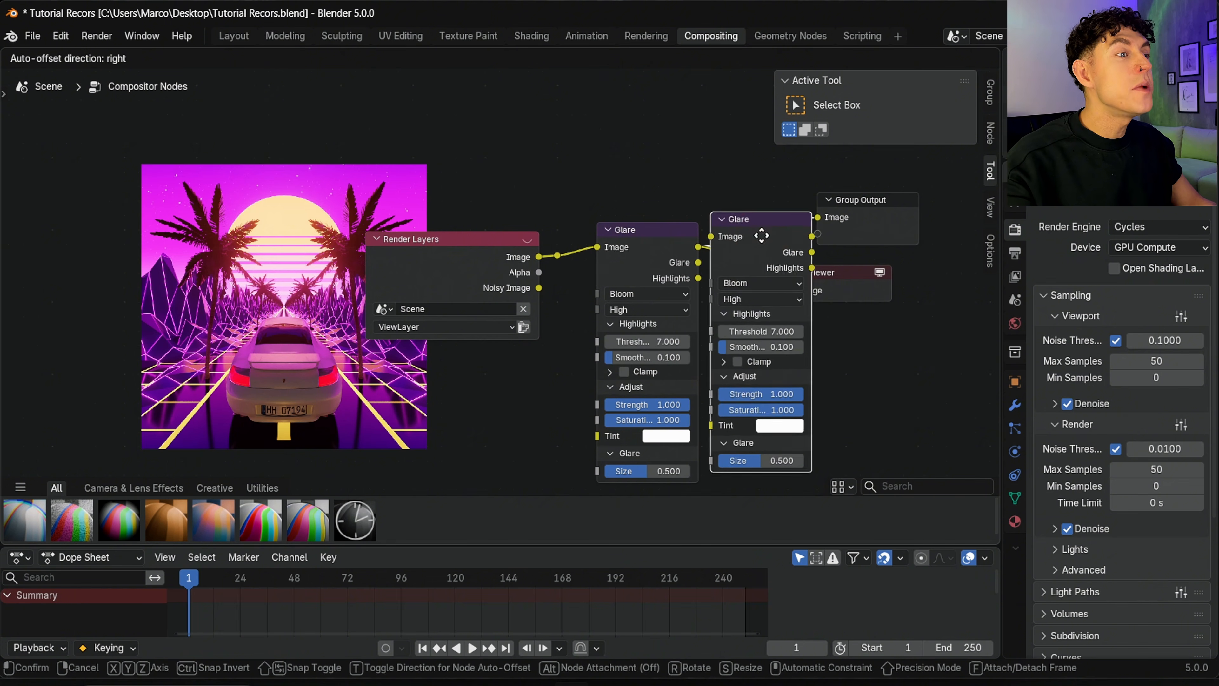
pyautogui.click(759, 242)
pyautogui.click(782, 292)
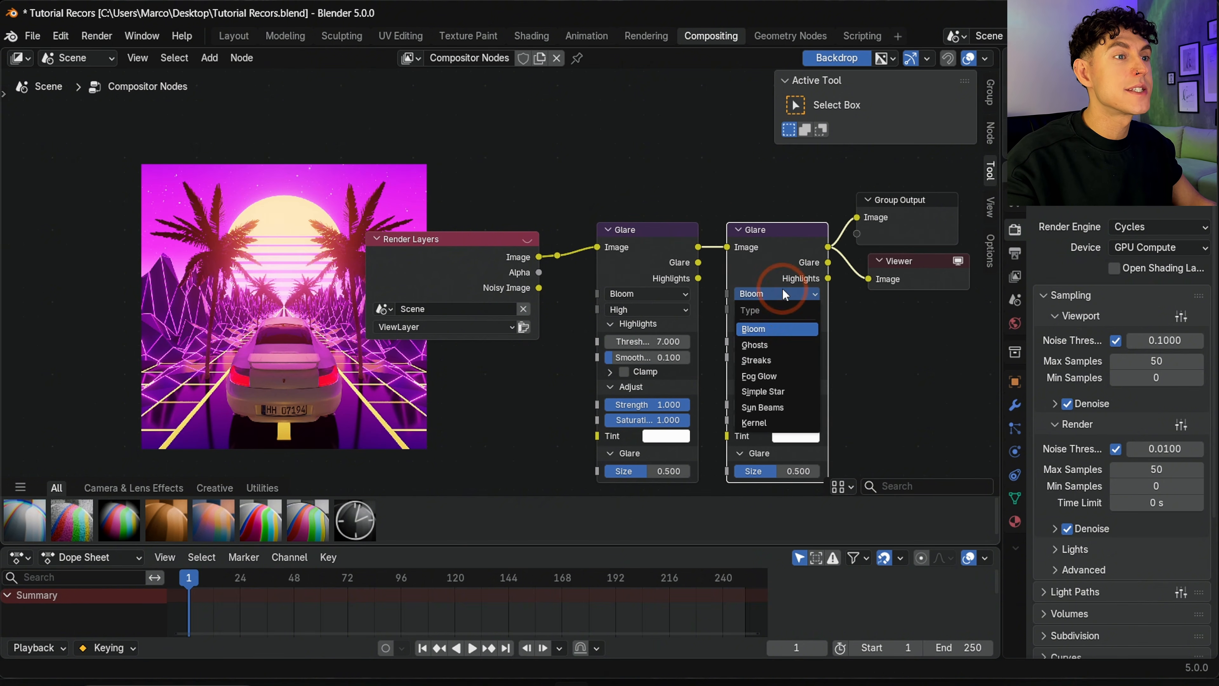
pyautogui.click(782, 375)
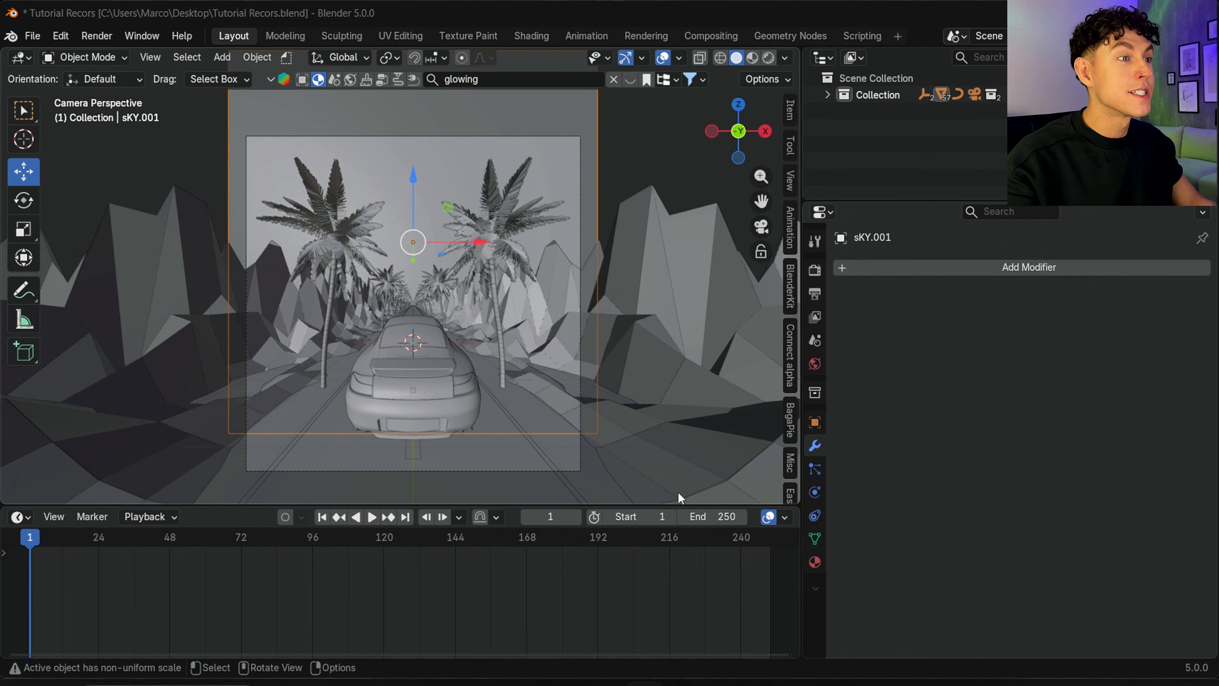
# Set the animation's end frame to 90.
pyautogui.click(726, 518)
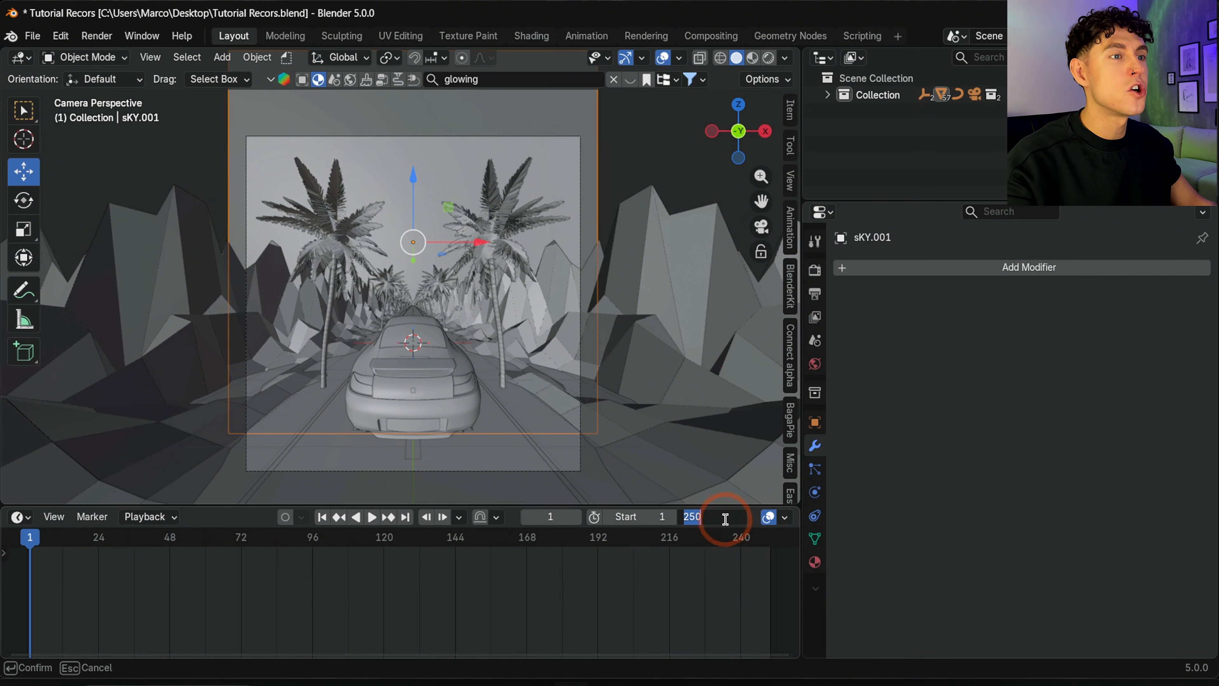
pyautogui.write('90')
pyautogui.press('Return')
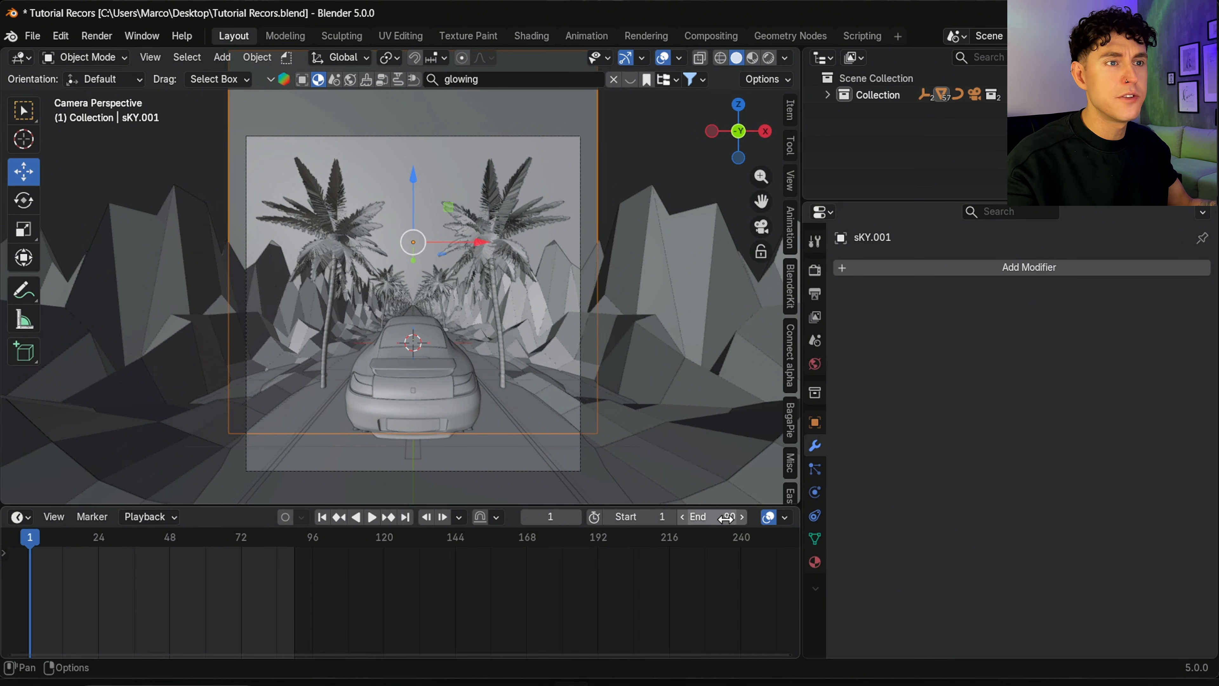
# Parent both sky planes, the sun and the car to the camera using Object (Keep Transform).
pyautogui.press('h')
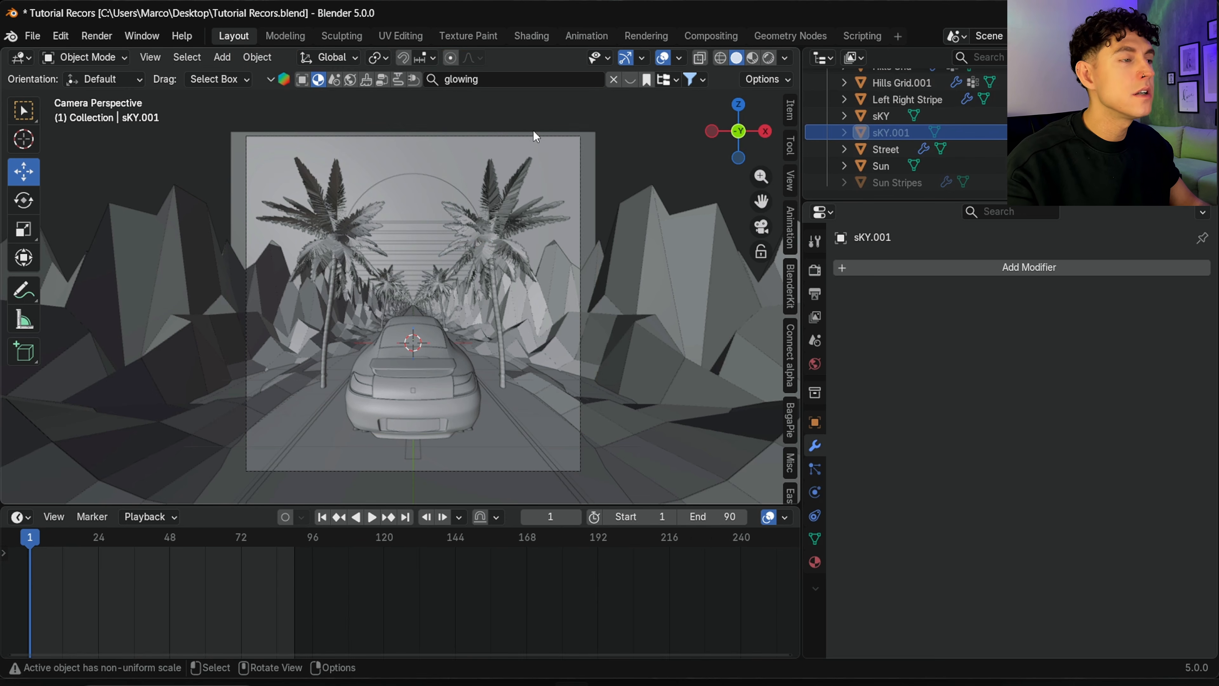
pyautogui.click(455, 152)
pyautogui.keyDown('shift'); pyautogui.click(431, 190); pyautogui.keyUp('shift')
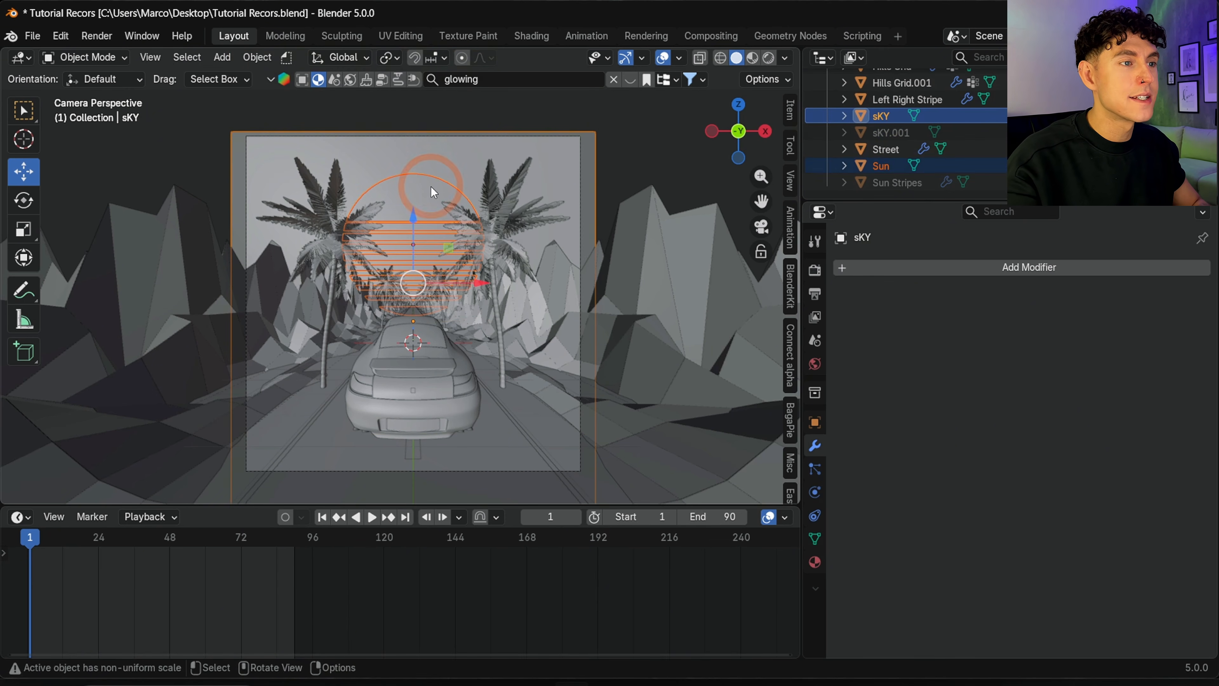
pyautogui.click(1176, 133)
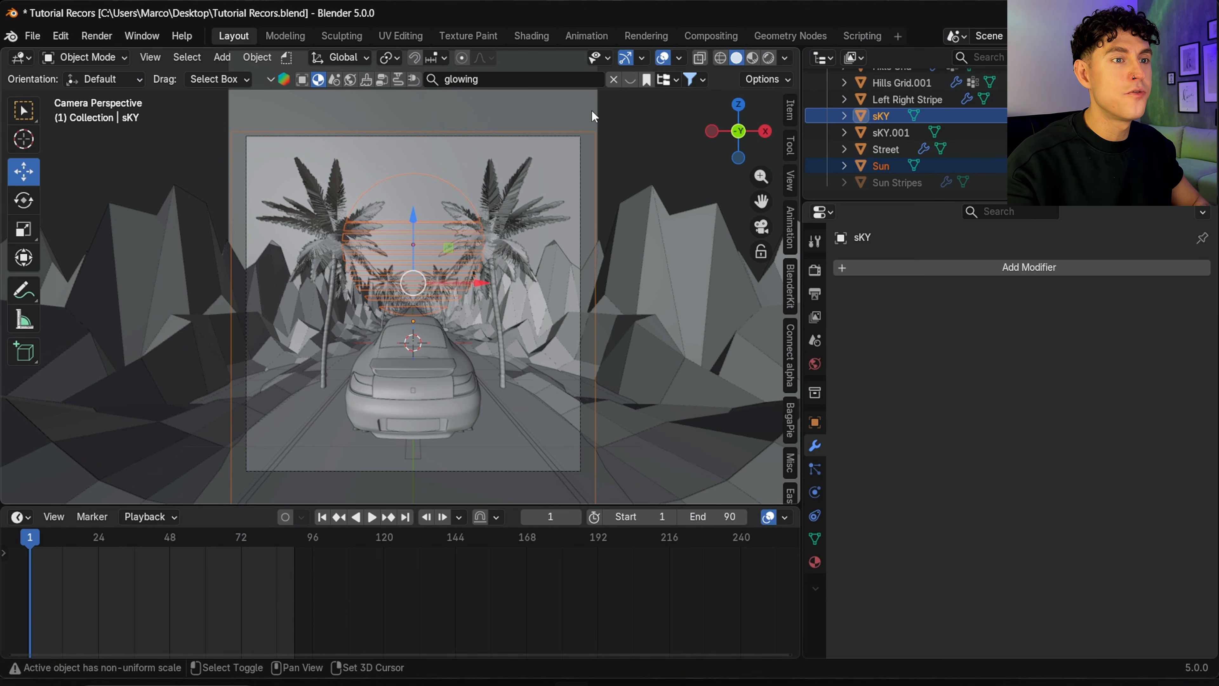
pyautogui.keyDown('shift'); pyautogui.click(580, 109); pyautogui.keyUp('shift')
pyautogui.scroll(5, 903, 134)
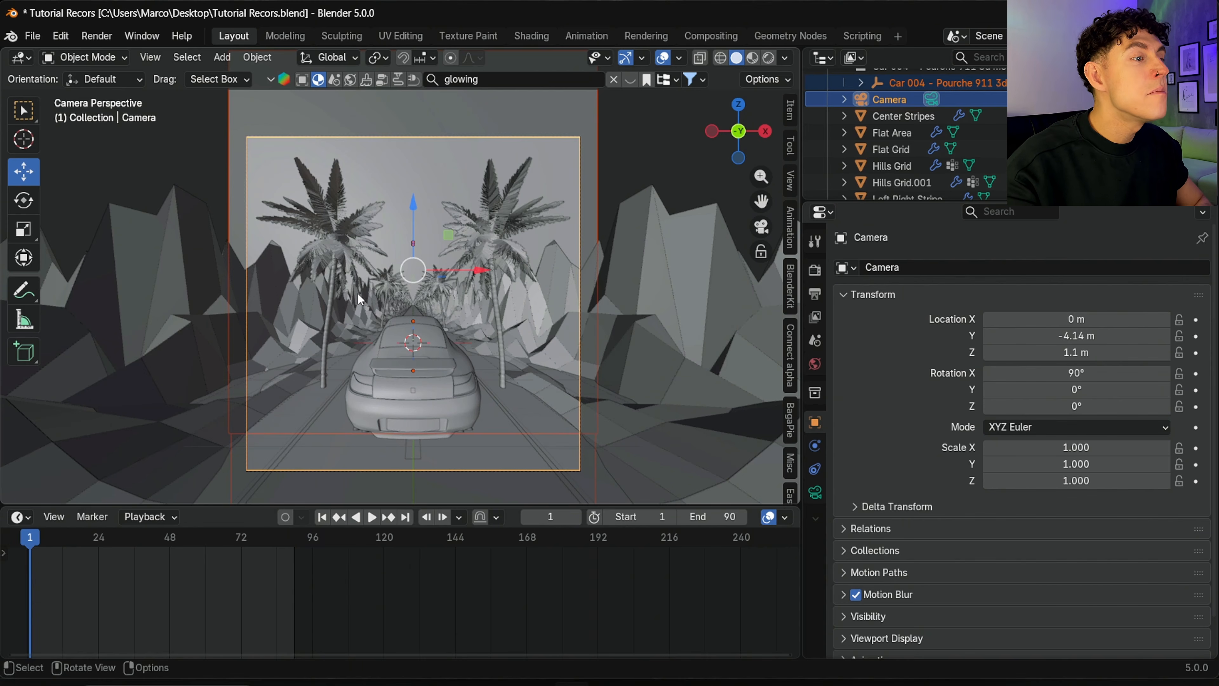
pyautogui.hotkey('ctrl', 'p')
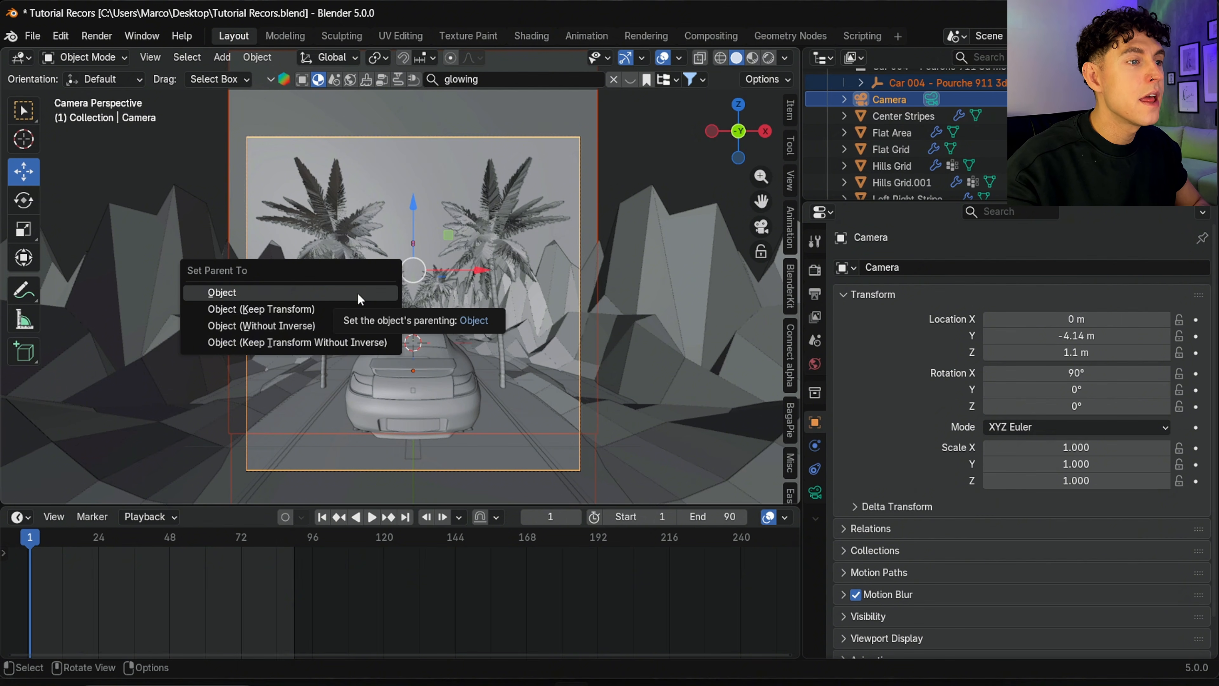
pyautogui.click(350, 309)
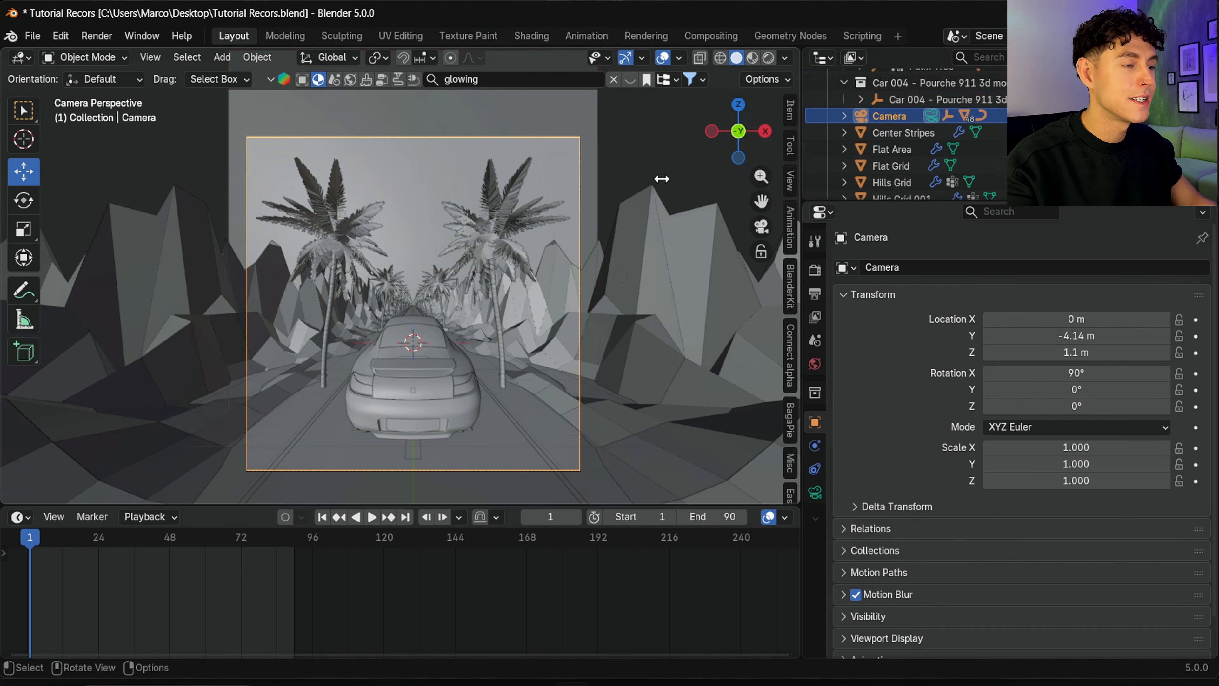
# Insert location keyframes for the camera at frame 1.
pyautogui.press('n')
pyautogui.rightClick(700, 159)
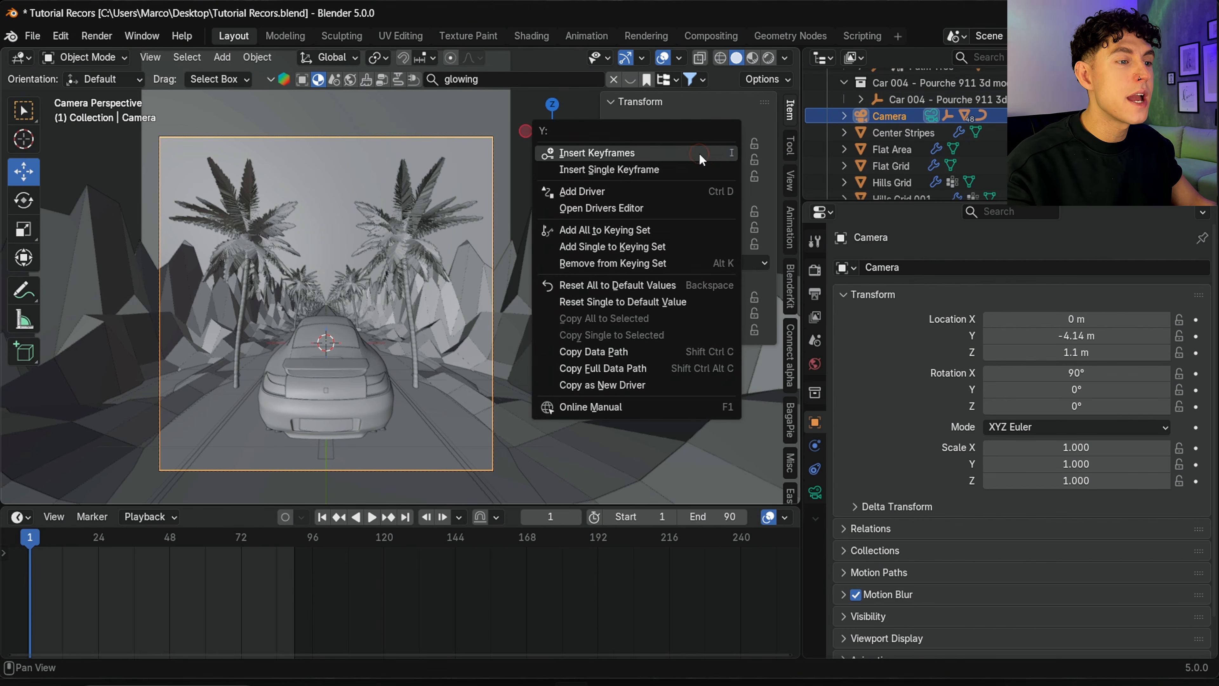
pyautogui.click(700, 154)
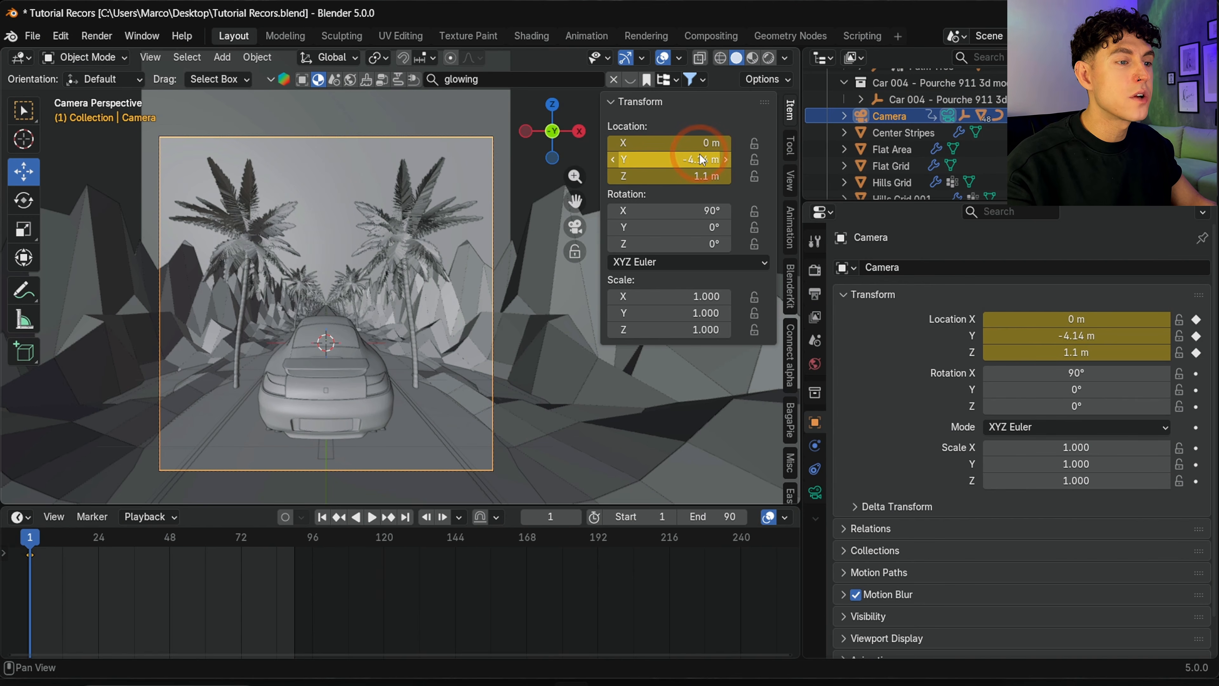
# Set the camera's Y location to 3.8868 m at frame 90, insert location keyframes there, and return to frame 1.
pyautogui.click(412, 522)
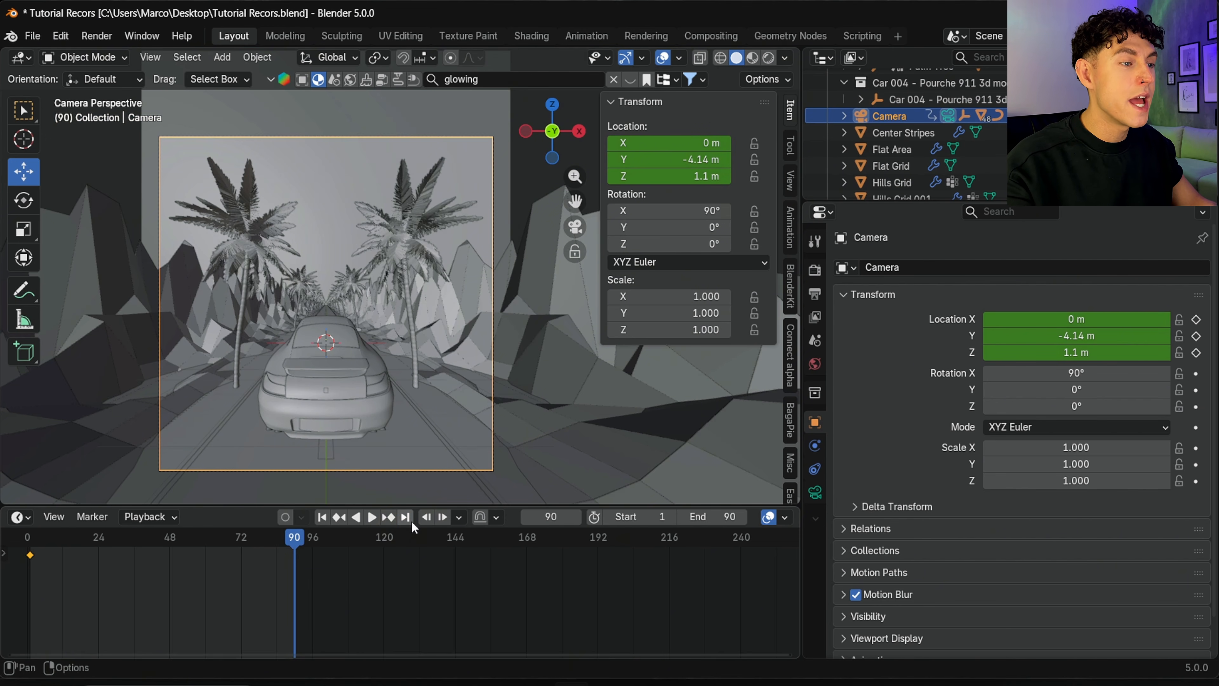
pyautogui.moveTo(701, 157); pyautogui.dragTo(1086, 156)
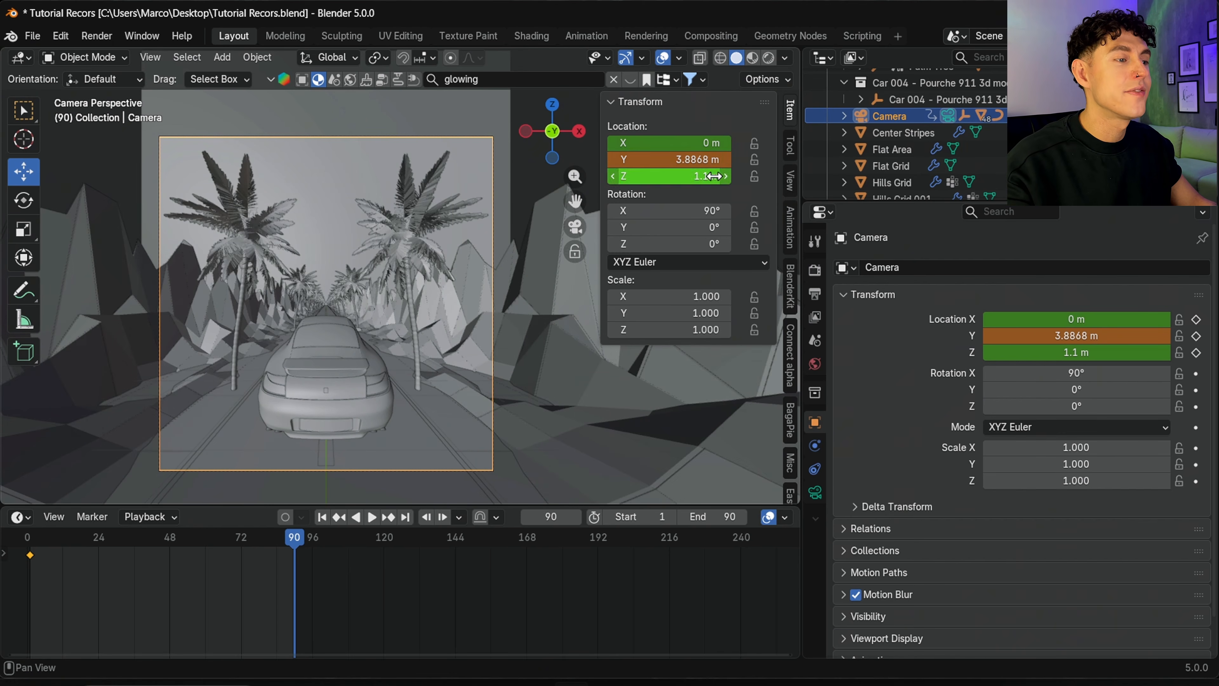
pyautogui.rightClick(715, 158)
pyautogui.click(716, 158)
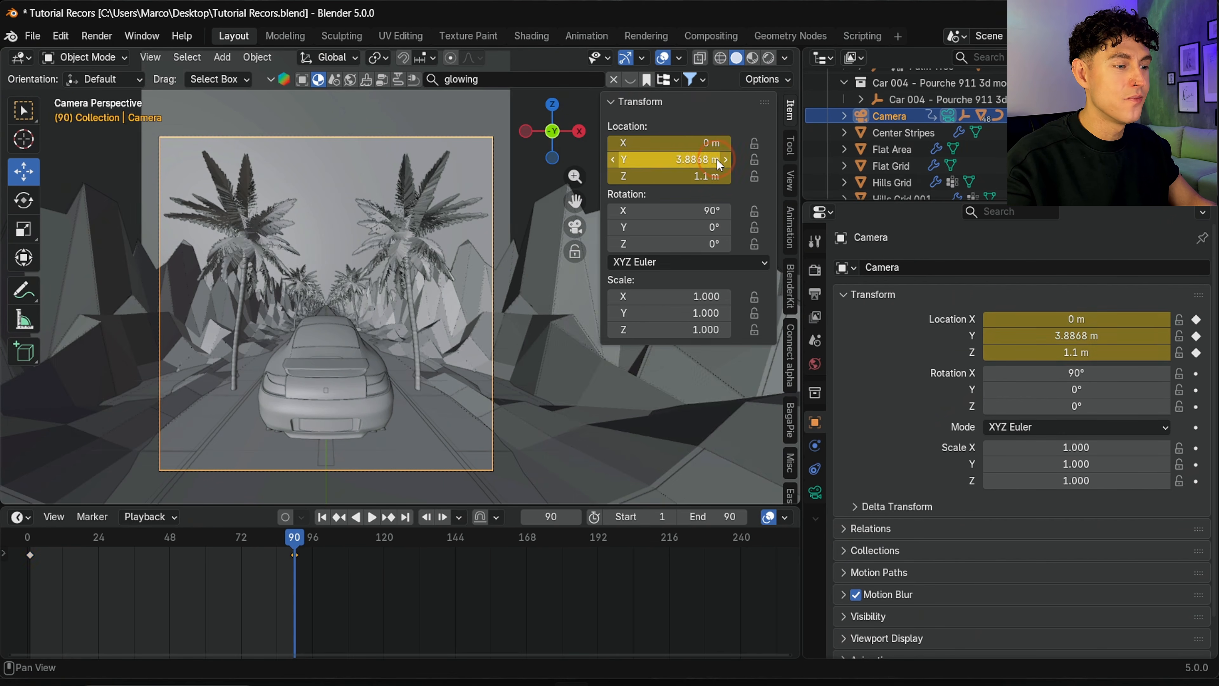
pyautogui.hotkey('shift', 'Left')
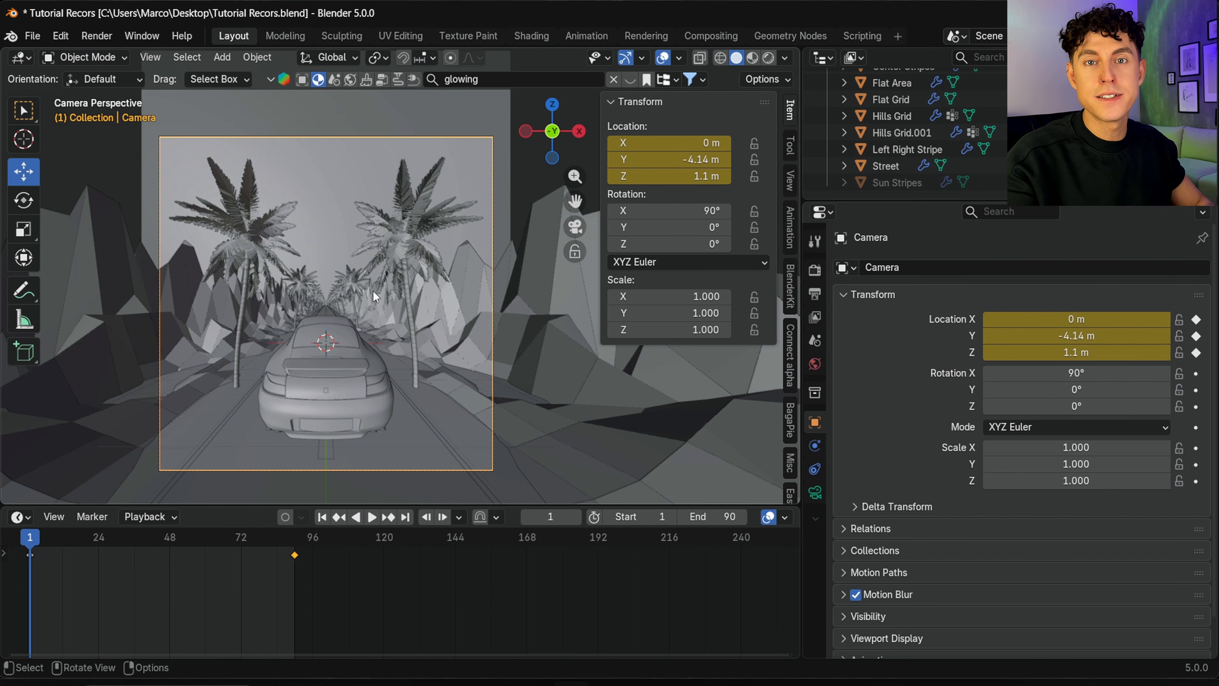
# Show the animation curves in the Graph Editor with all objects selected and set all keyframes to Linear interpolation.
pyautogui.press('a')
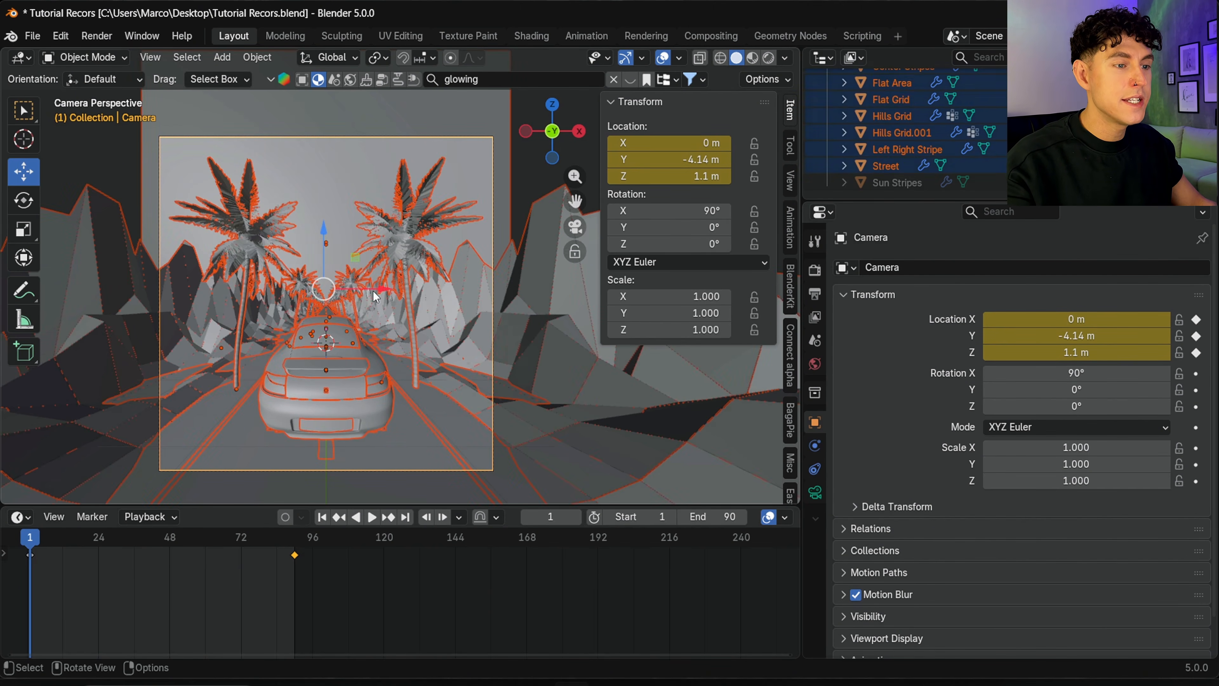
pyautogui.click(19, 517)
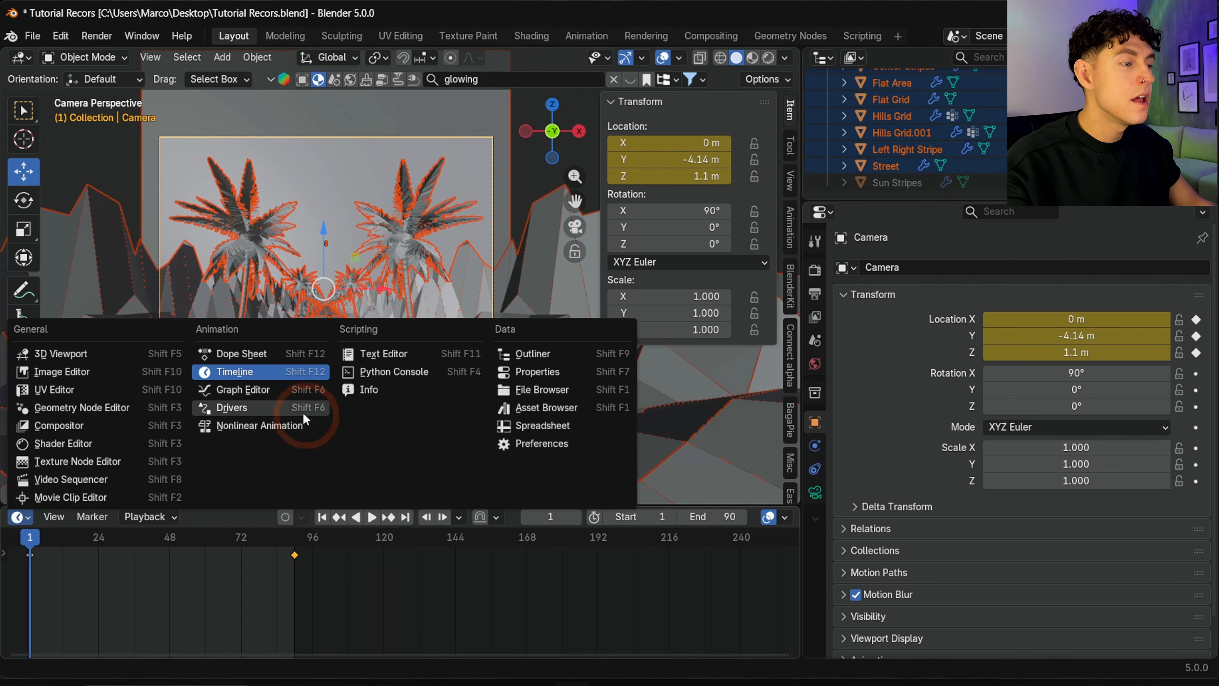
pyautogui.click(258, 391)
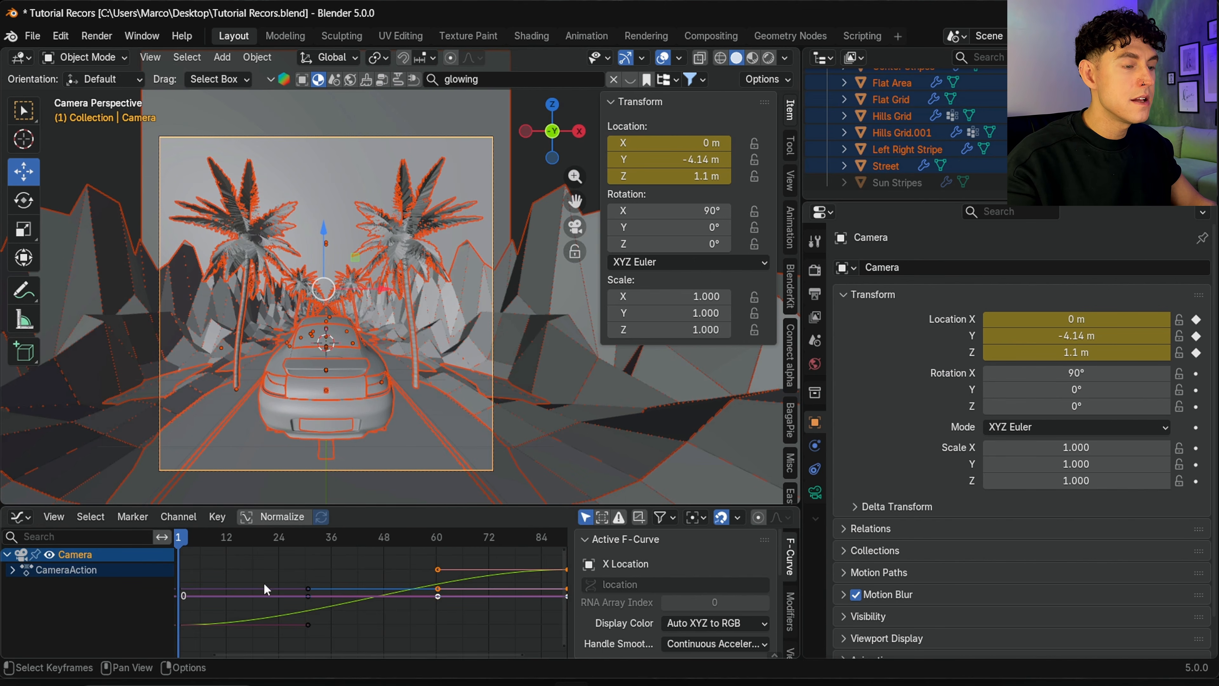
pyautogui.click(90, 517)
pyautogui.click(154, 167)
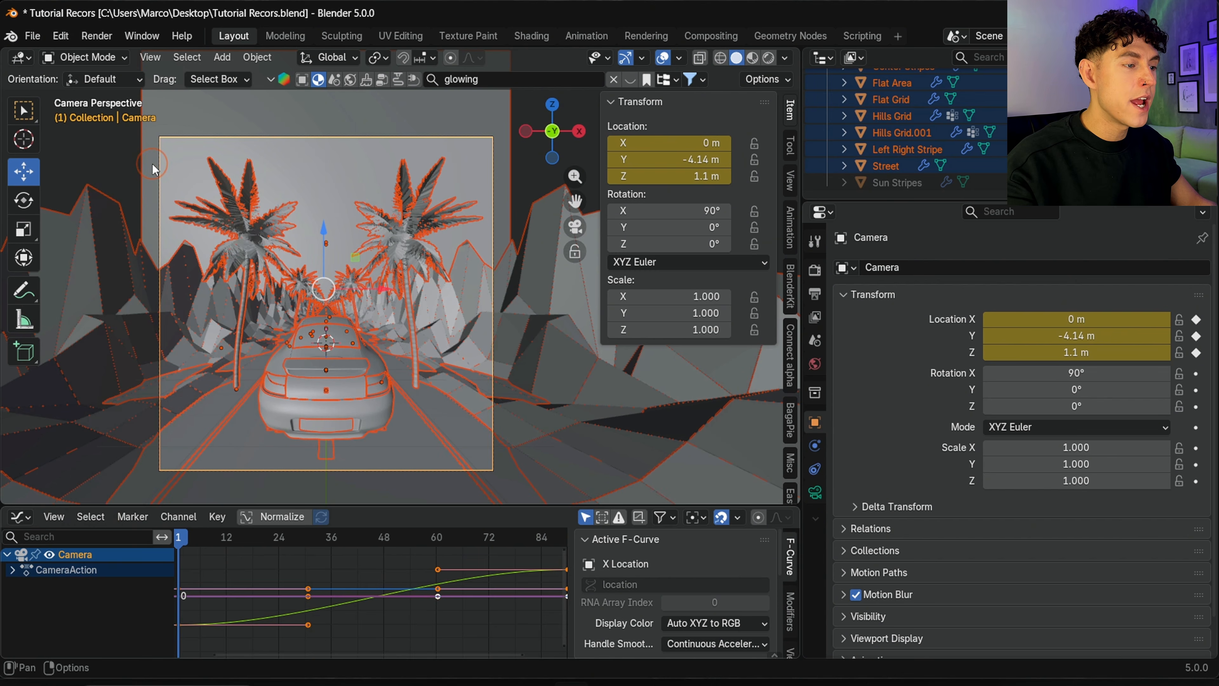
pyautogui.click(216, 517)
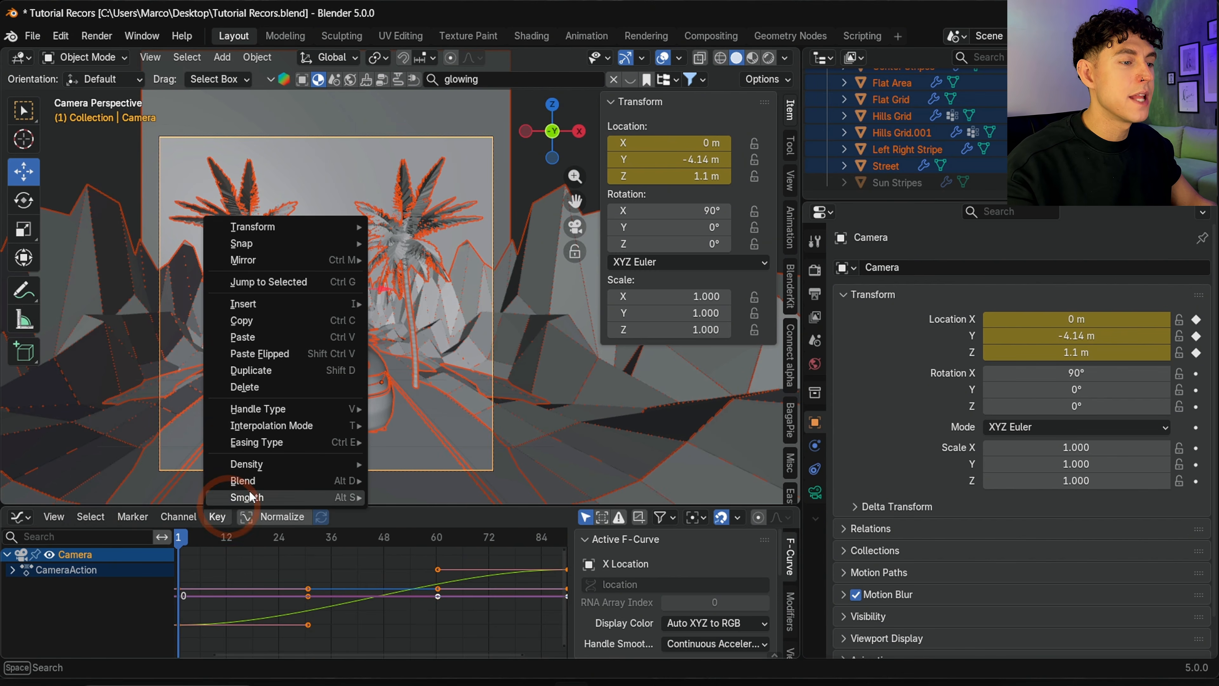
pyautogui.moveTo(277, 427)
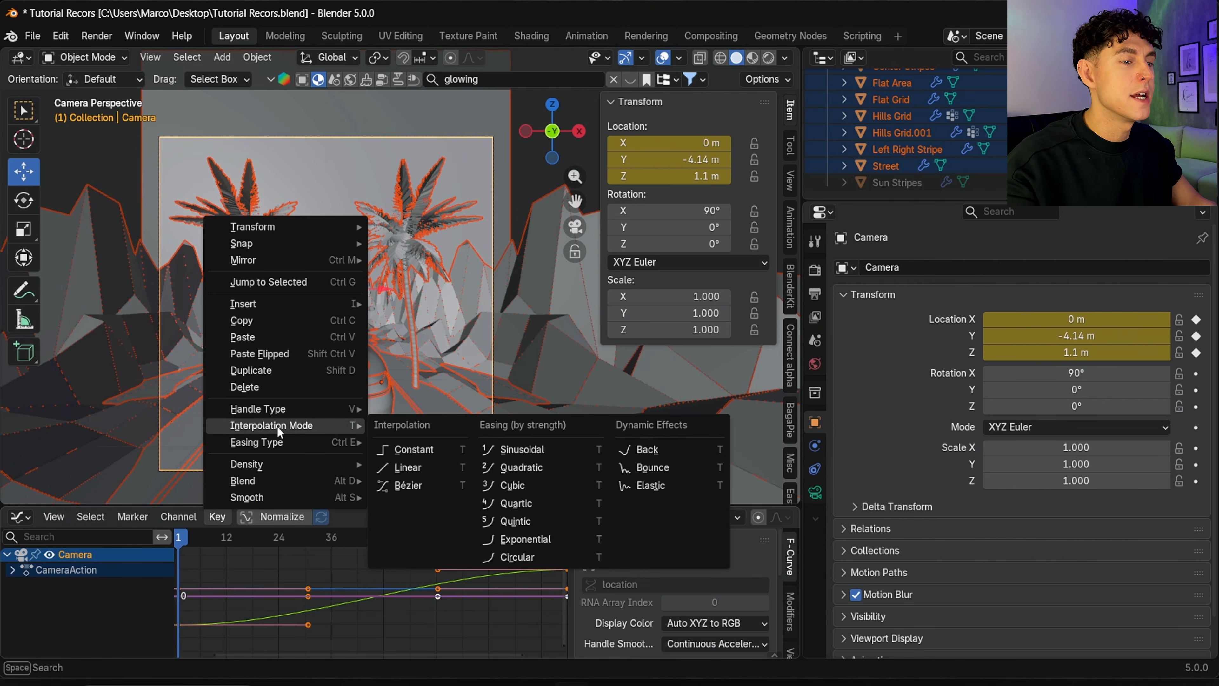
pyautogui.click(425, 465)
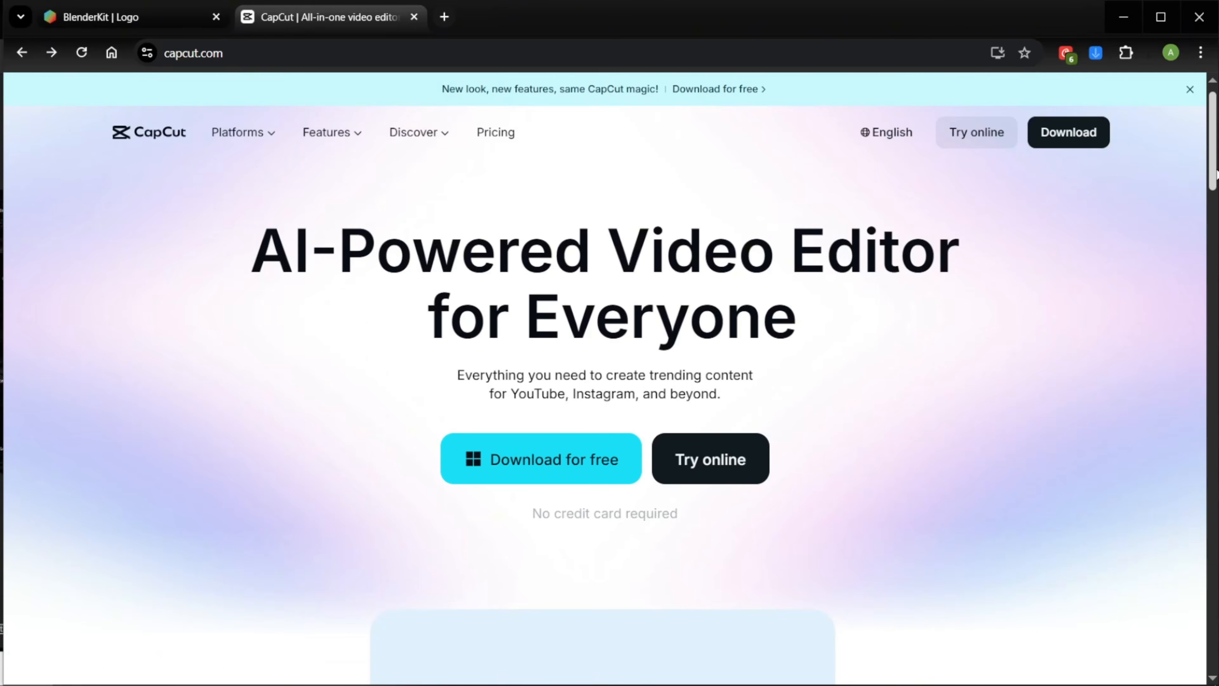
pyautogui.scroll(-5, 605, 385)
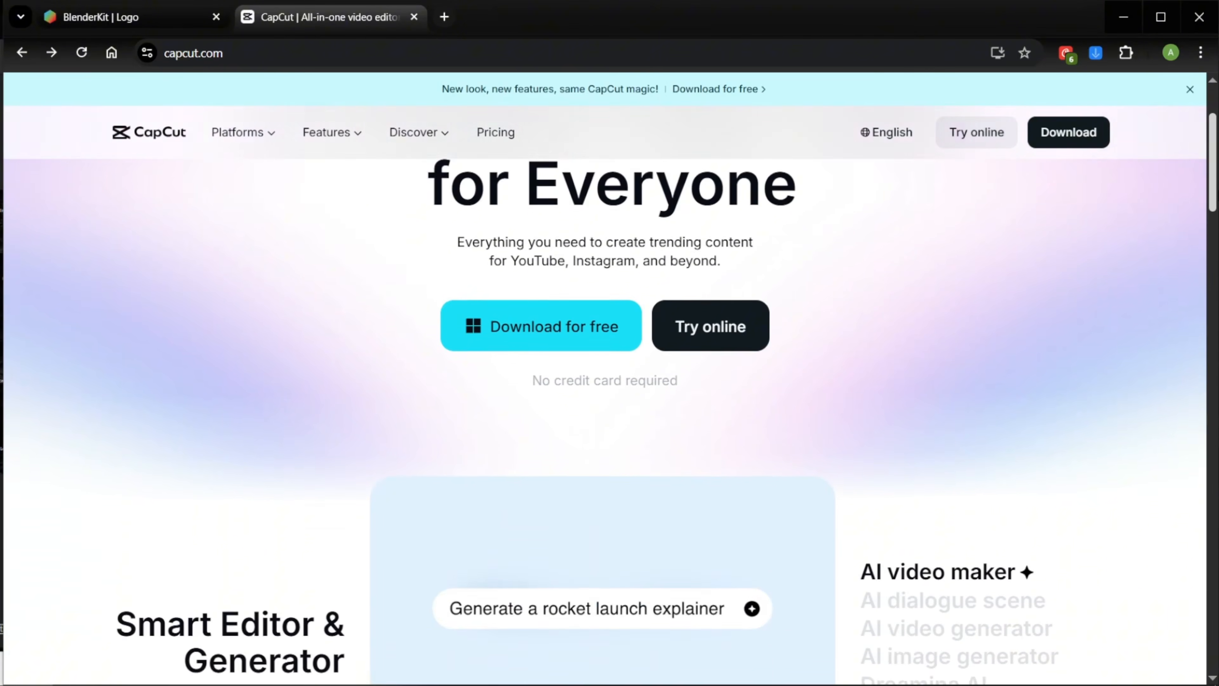
pyautogui.scroll(-9, 604, 384)
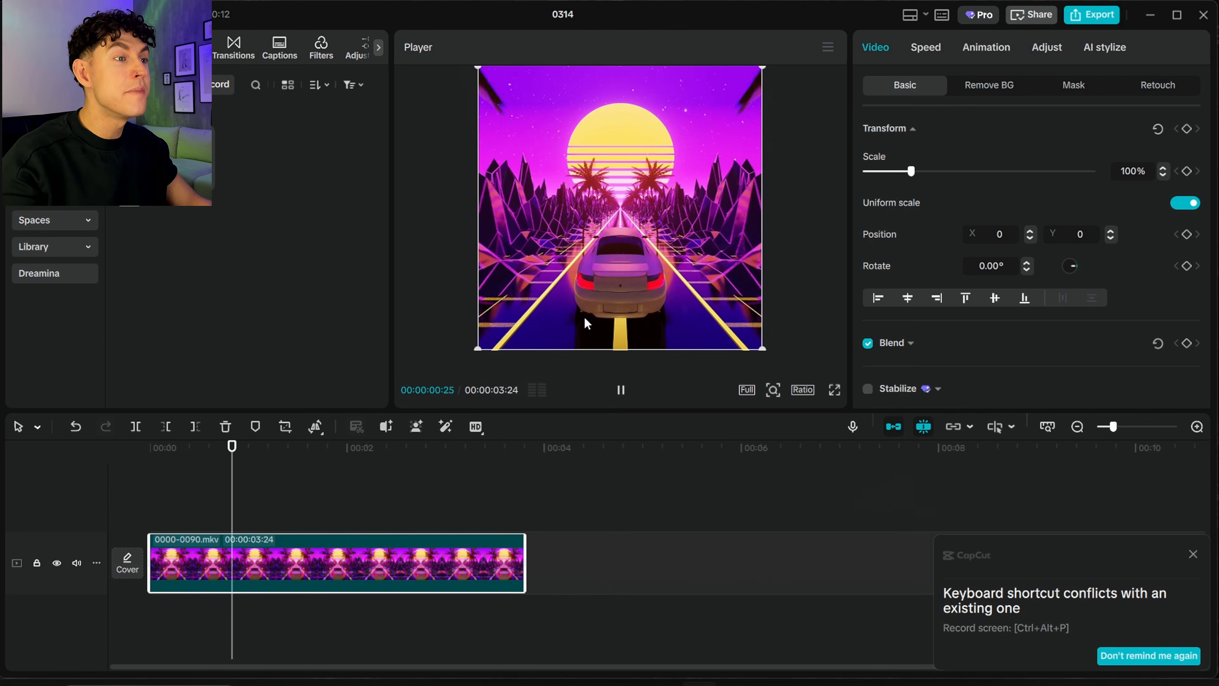
# Switch to CapCut, set the rendered clip's speed to 3.00x and play it back.
pyautogui.press('space')
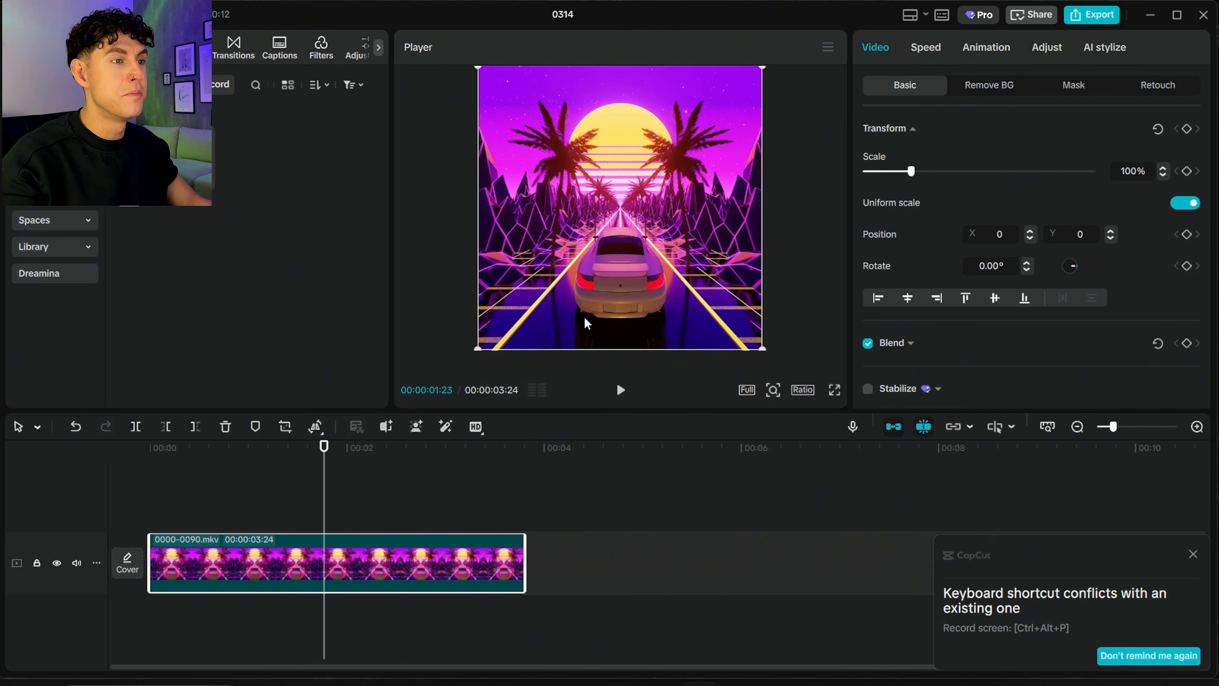
pyautogui.click(926, 47)
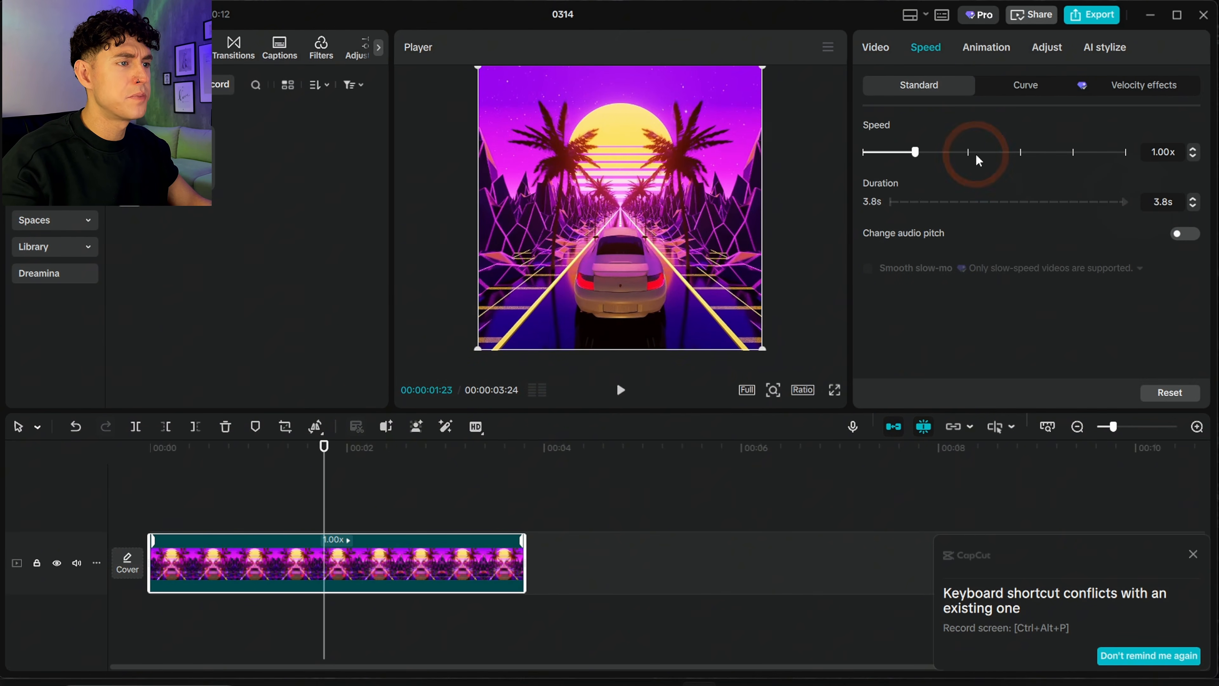
pyautogui.moveTo(915, 152); pyautogui.dragTo(985, 152)
pyautogui.press('space')
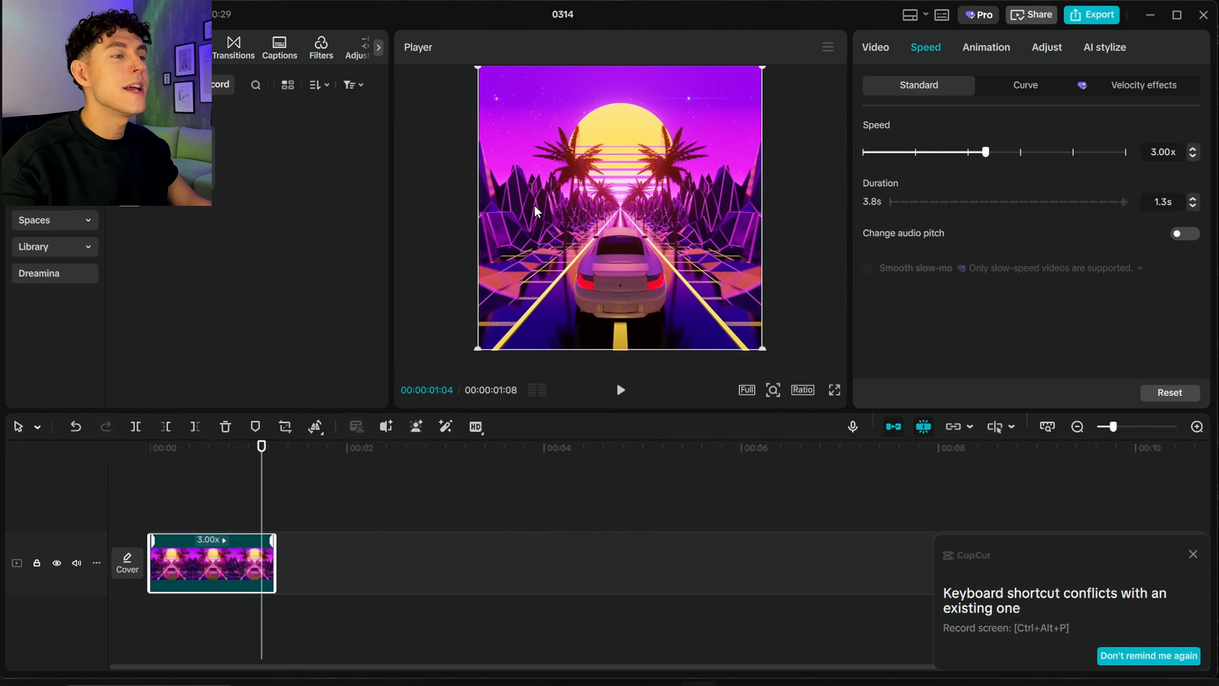
# Copy the sped-up clip and paste it end to end until the track holds eight clips.
pyautogui.hotkey('ctrl', 'c')
pyautogui.hotkey('ctrl', 'v')
pyautogui.hotkey('ctrl', 'v')
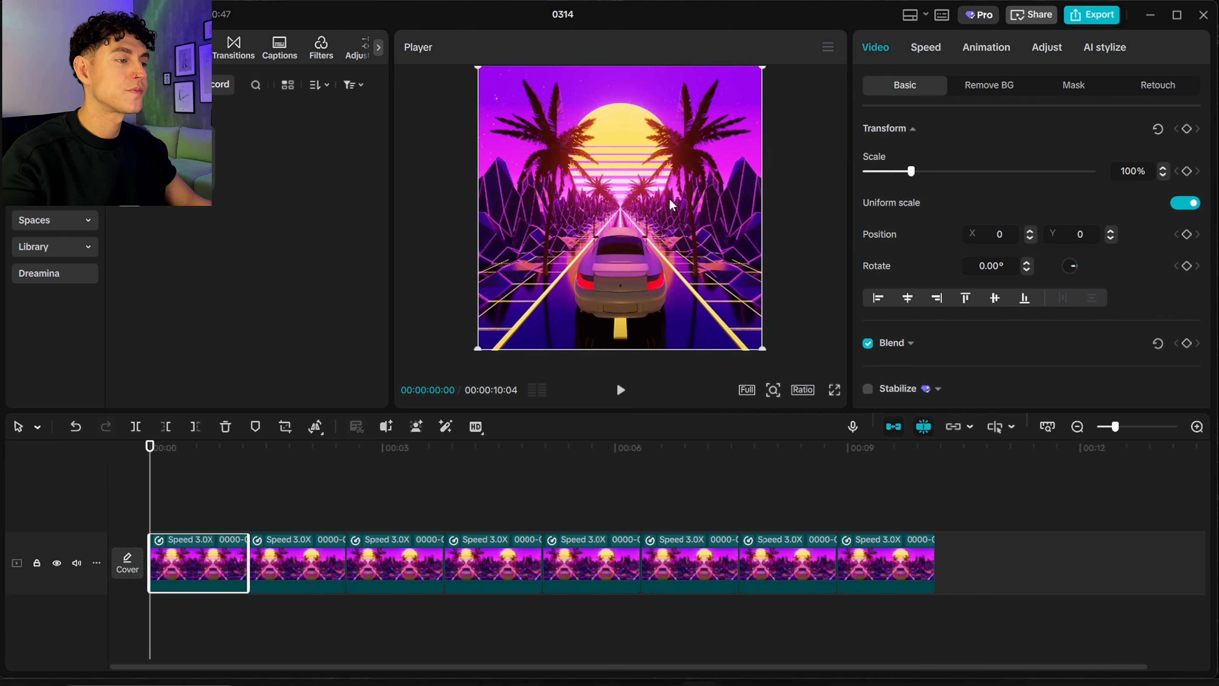
# Set the clip's exposure, contrast, highlight and brilliance to 5 each and apply the adjustments to all clips.
pyautogui.click(1045, 51)
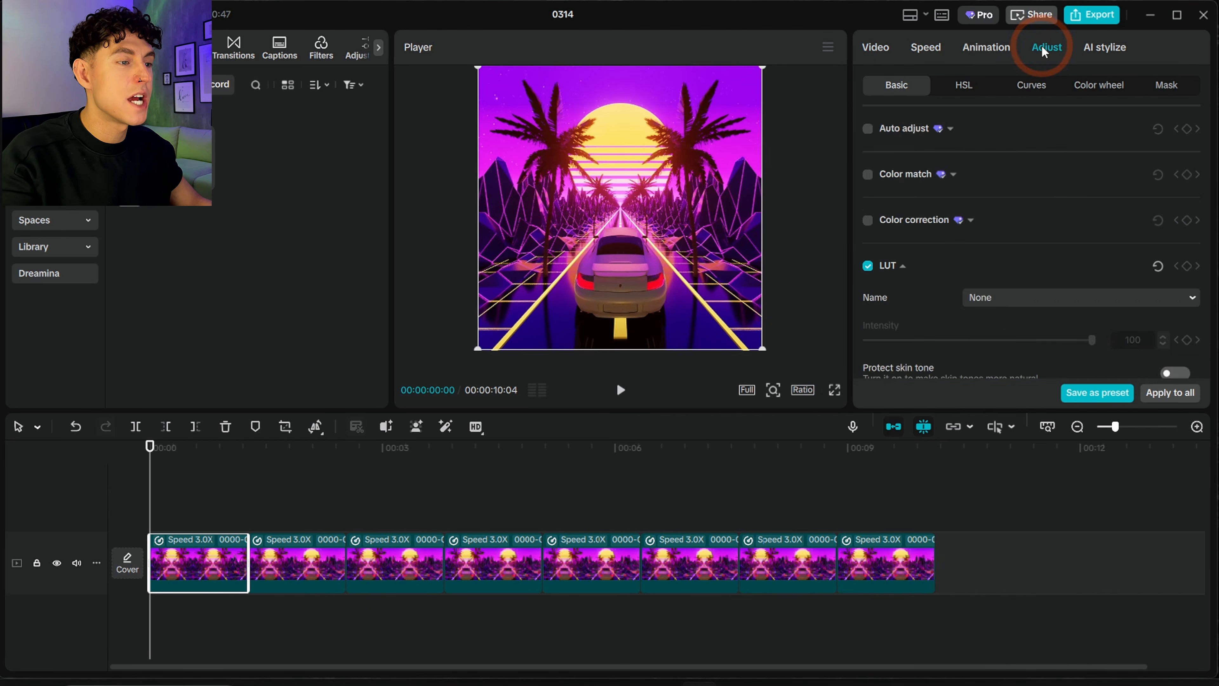
pyautogui.scroll(-5, 1015, 196)
pyautogui.write('5')
pyautogui.press('Return')
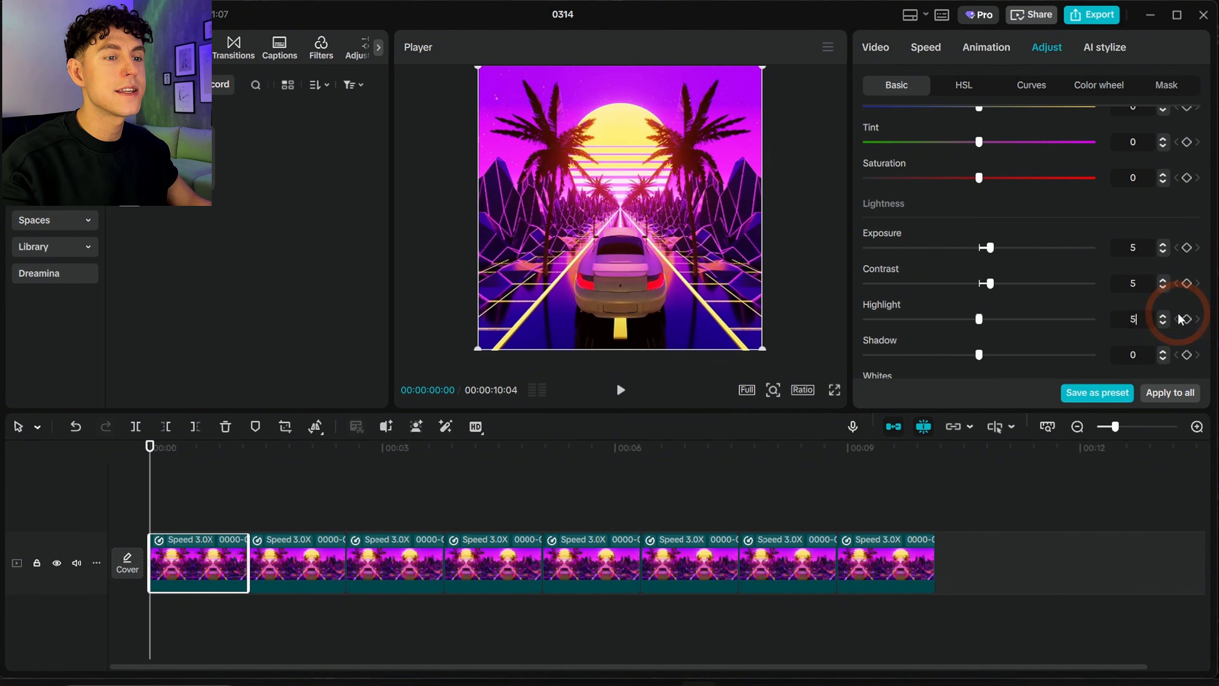
pyautogui.scroll(-4, 1153, 274)
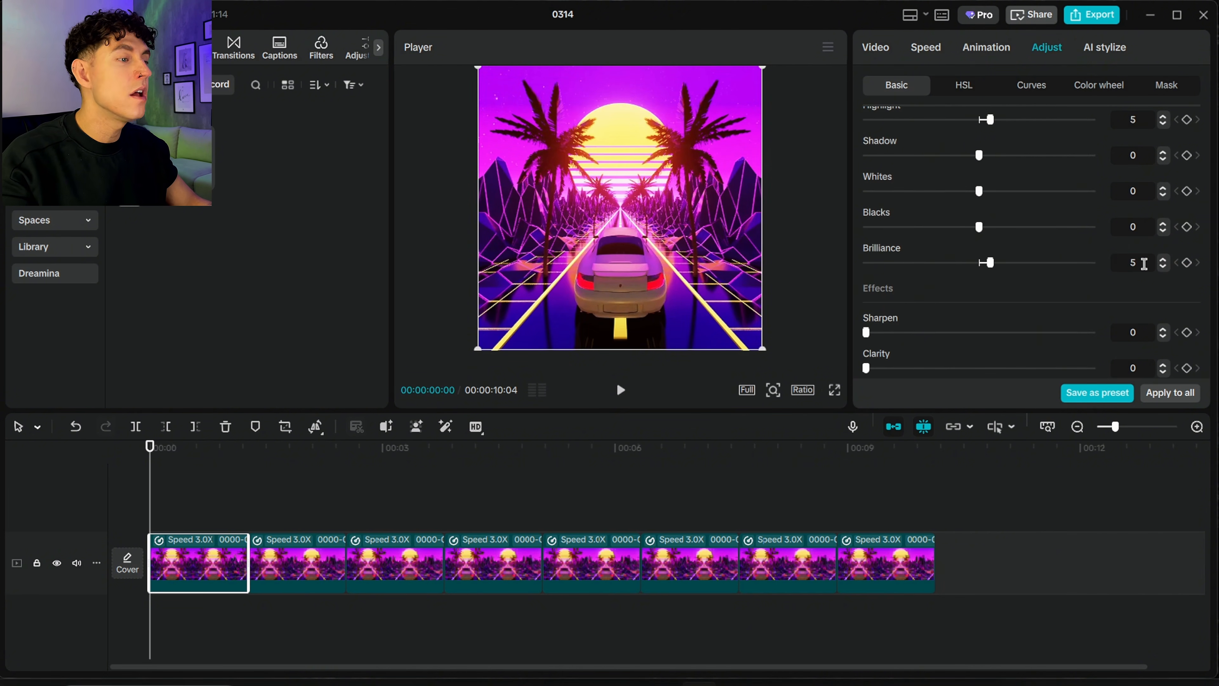
pyautogui.click(1171, 393)
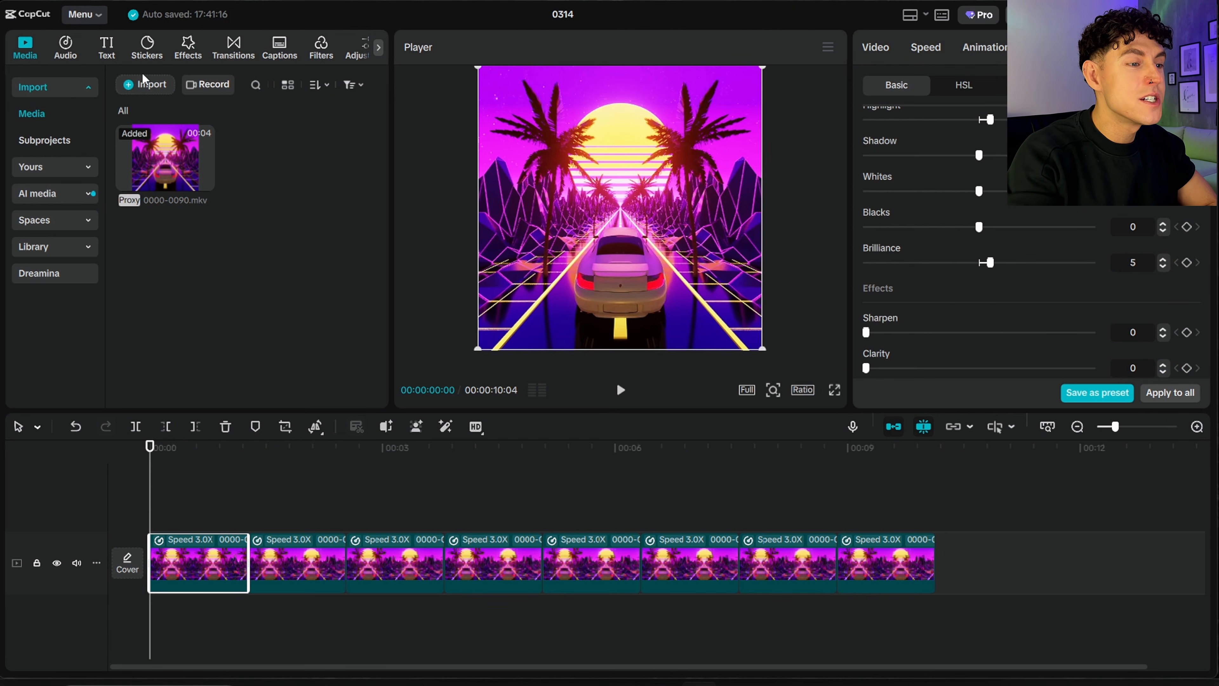
# Search the video effects for "slightly", add the Slightly Shaky effect over all clips, preview it and open its speed value for editing.
pyautogui.click(187, 46)
pyautogui.click(190, 87)
pyautogui.write('slightly')
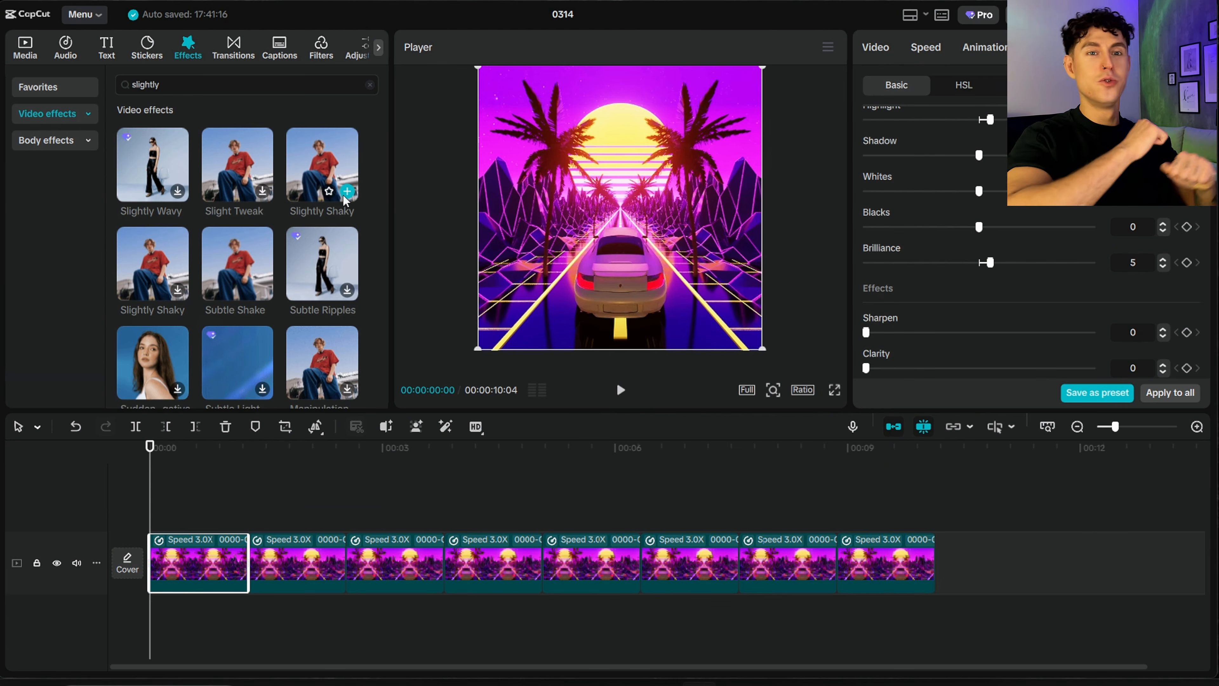
pyautogui.click(347, 191)
pyautogui.press('space')
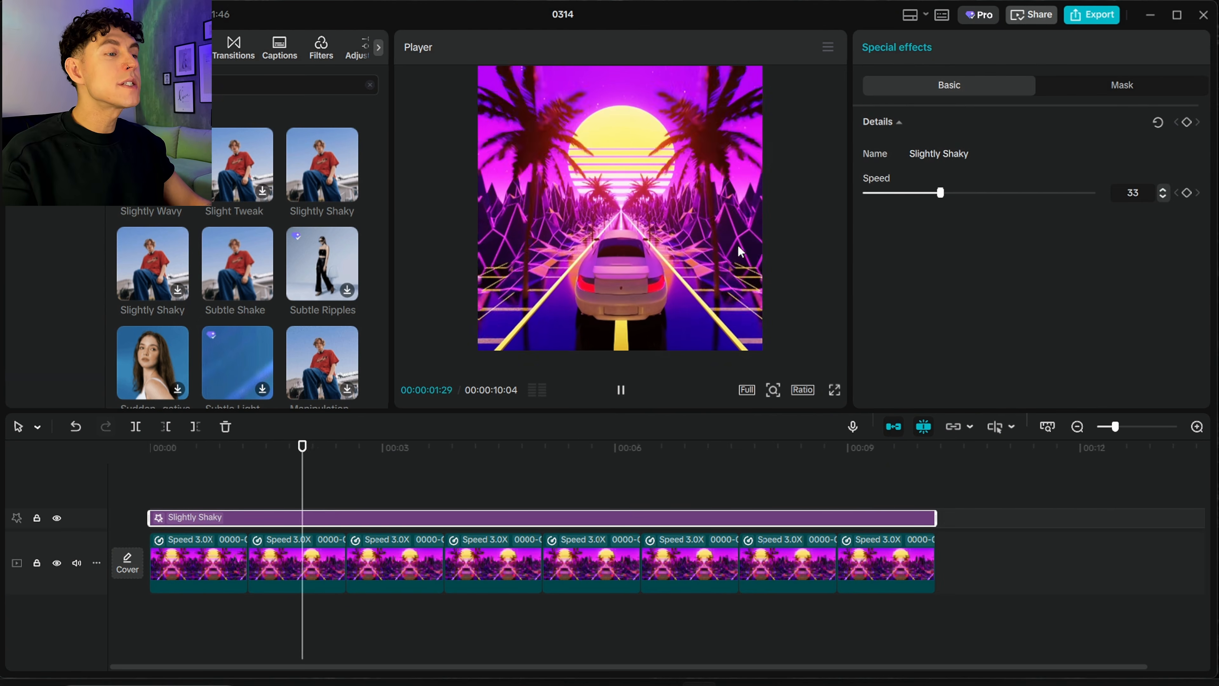
pyautogui.press('space')
pyautogui.click(1163, 190)
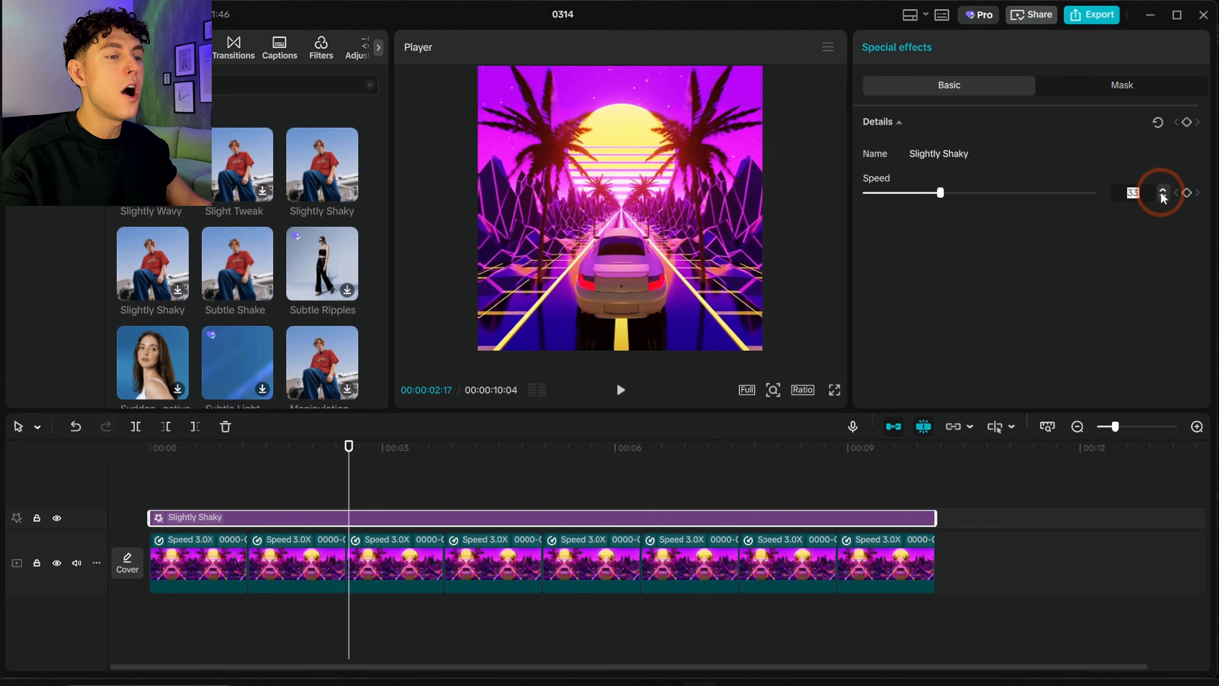
pyautogui.press('space')
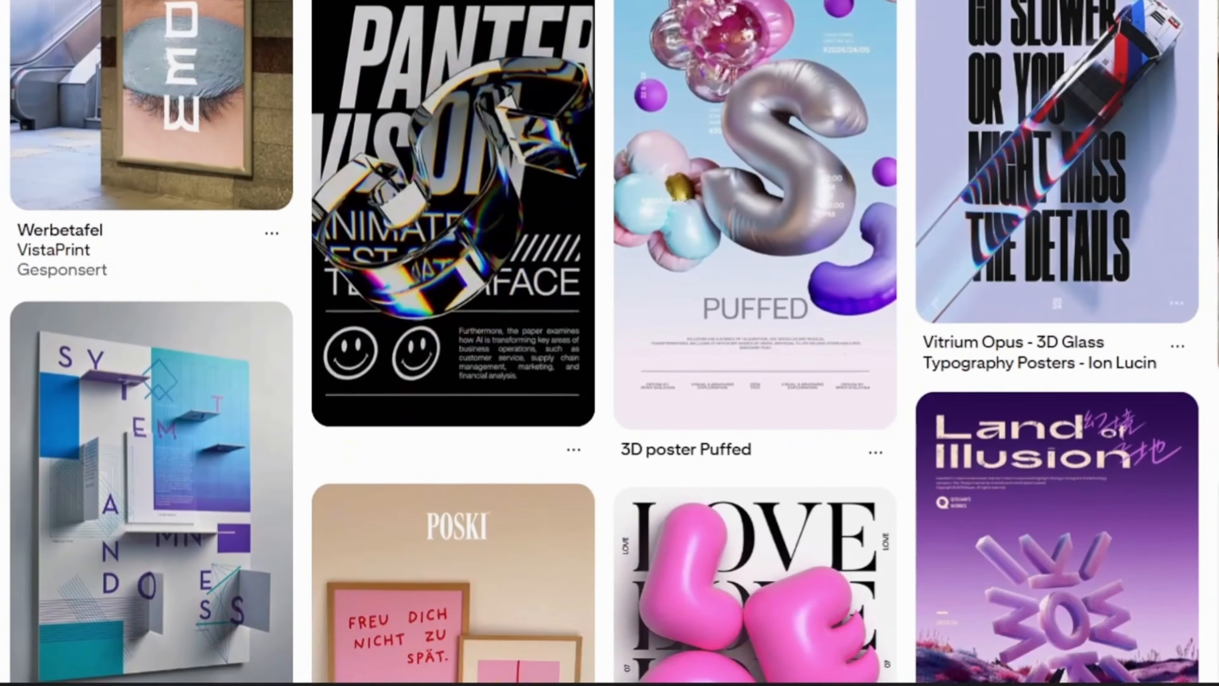
pyautogui.scroll(-6, 610, 343)
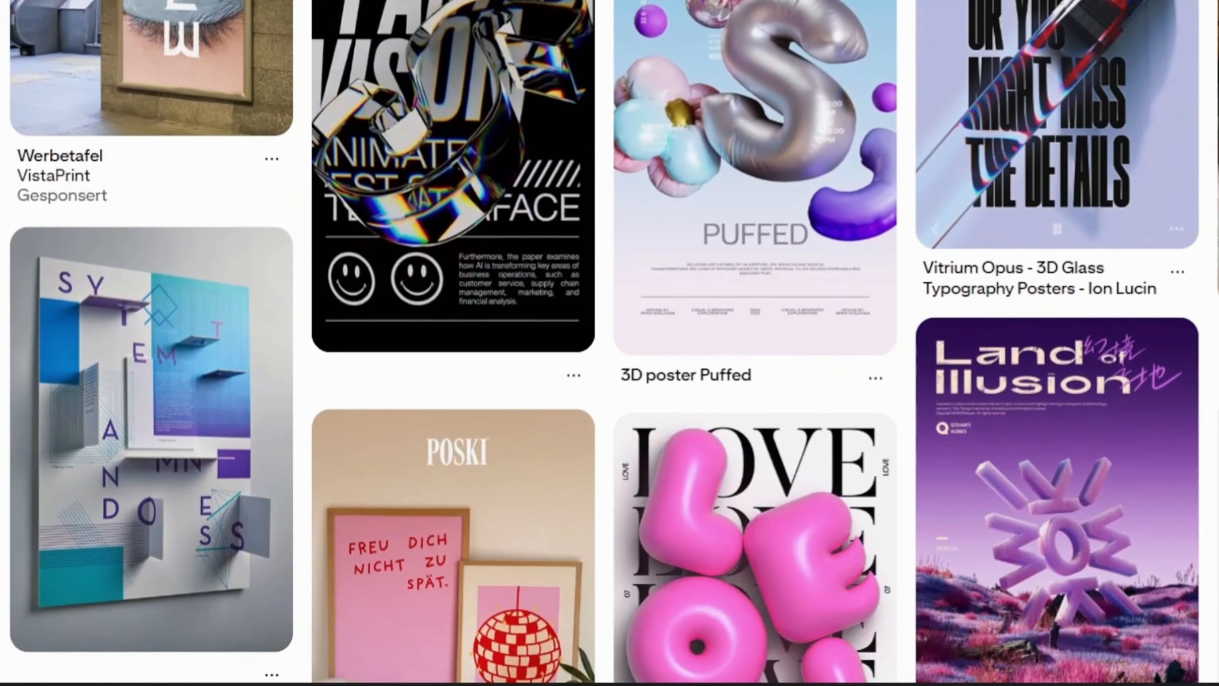
pyautogui.scroll(-12, 609, 343)
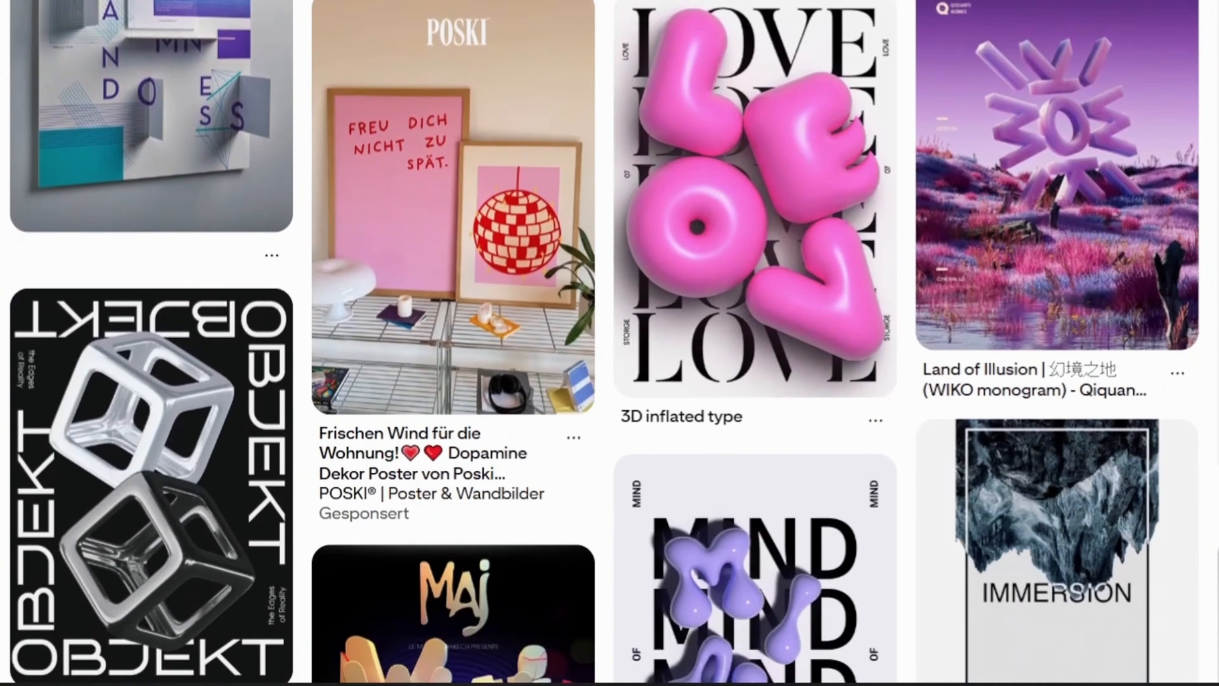
pyautogui.scroll(-6, 609, 343)
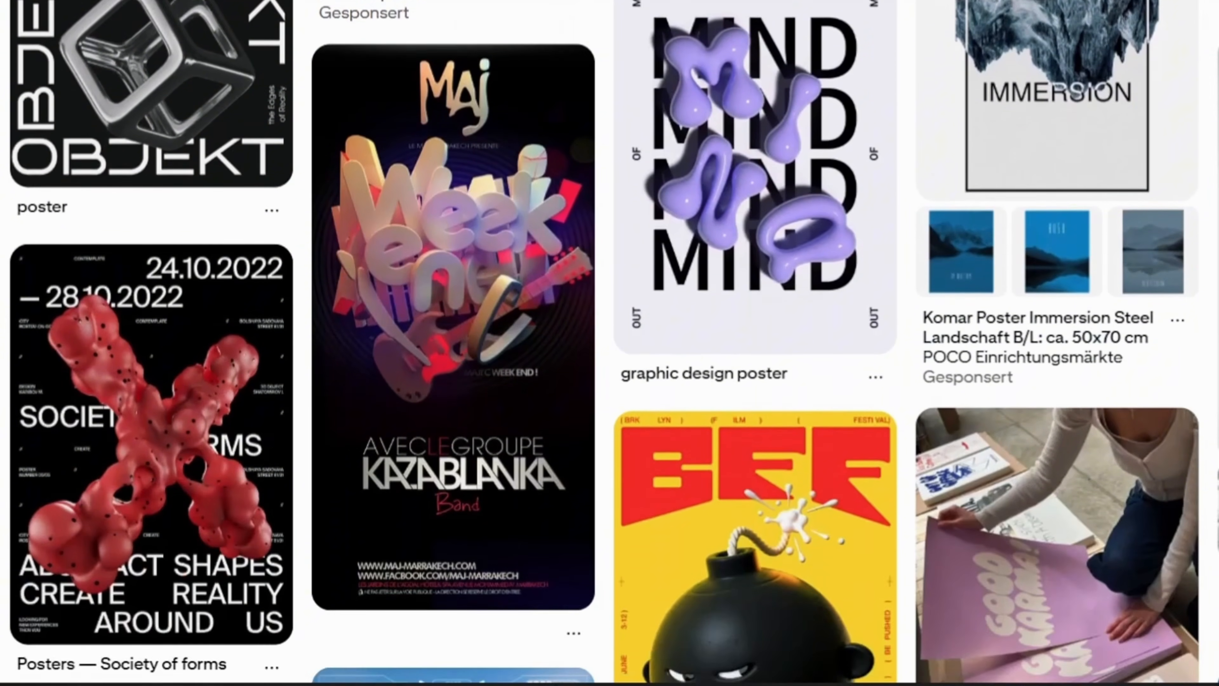
pyautogui.scroll(-2, 609, 343)
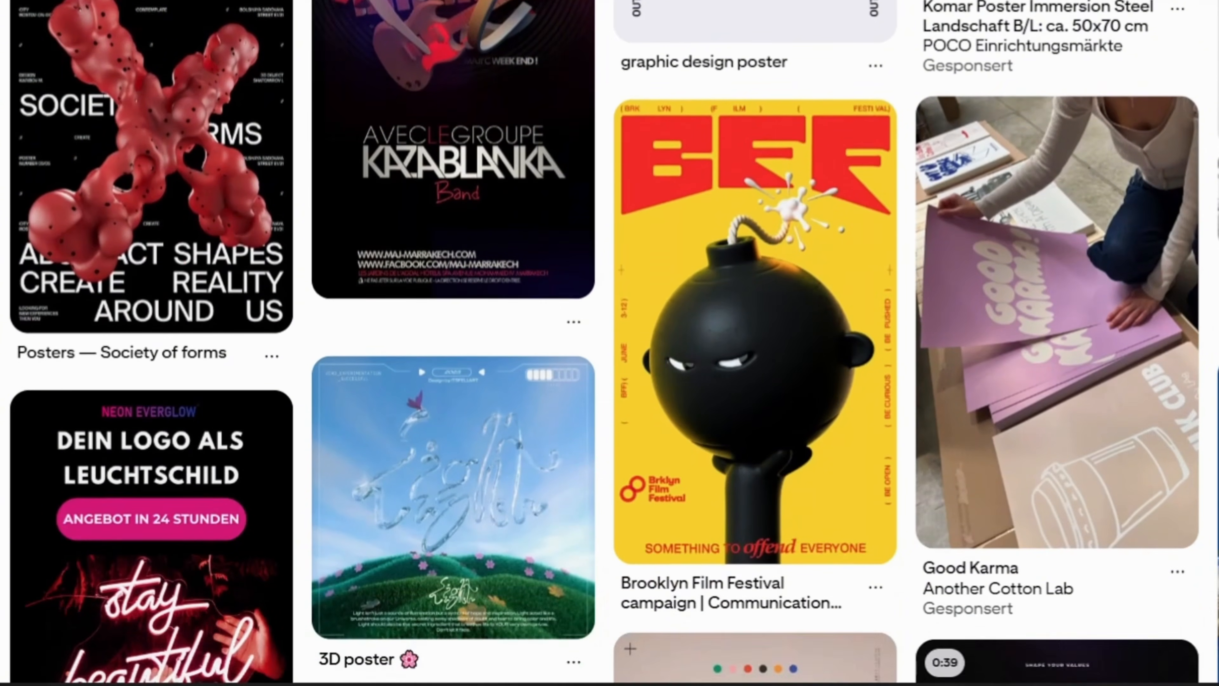